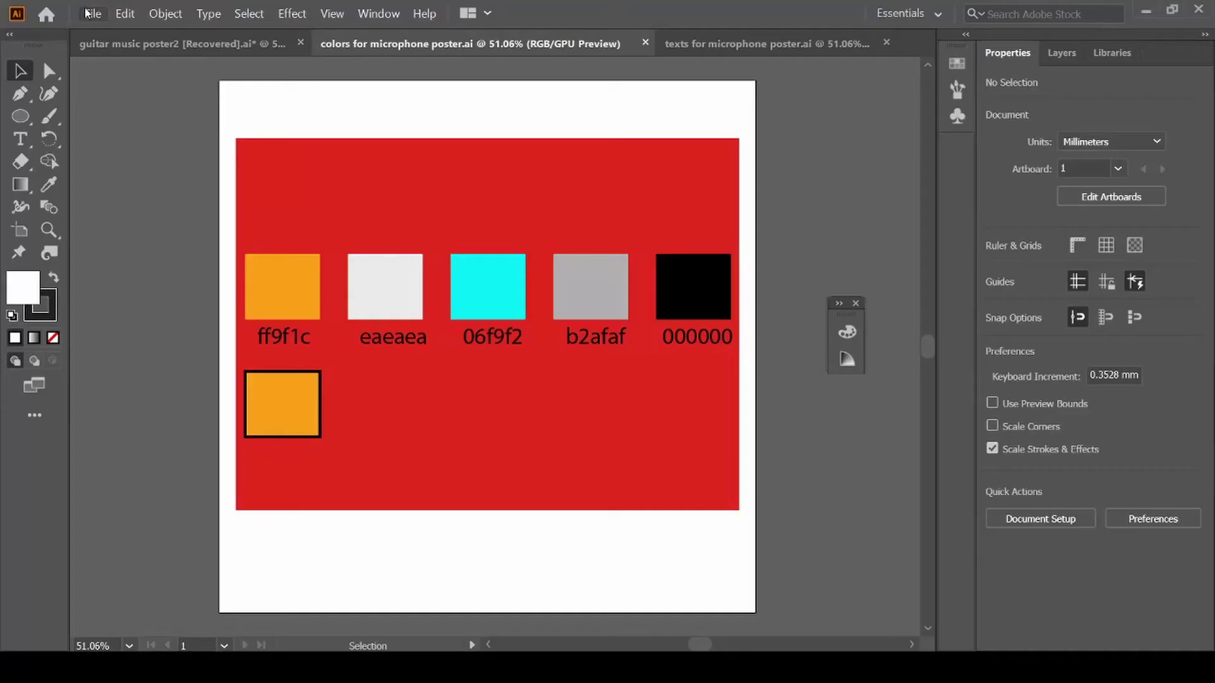
Create a new portrait A4 document, 210 x 297 mm
{"action": "left_click", "coordinate": [88, 13]}
{"action": "left_click", "coordinate": [98, 32]}
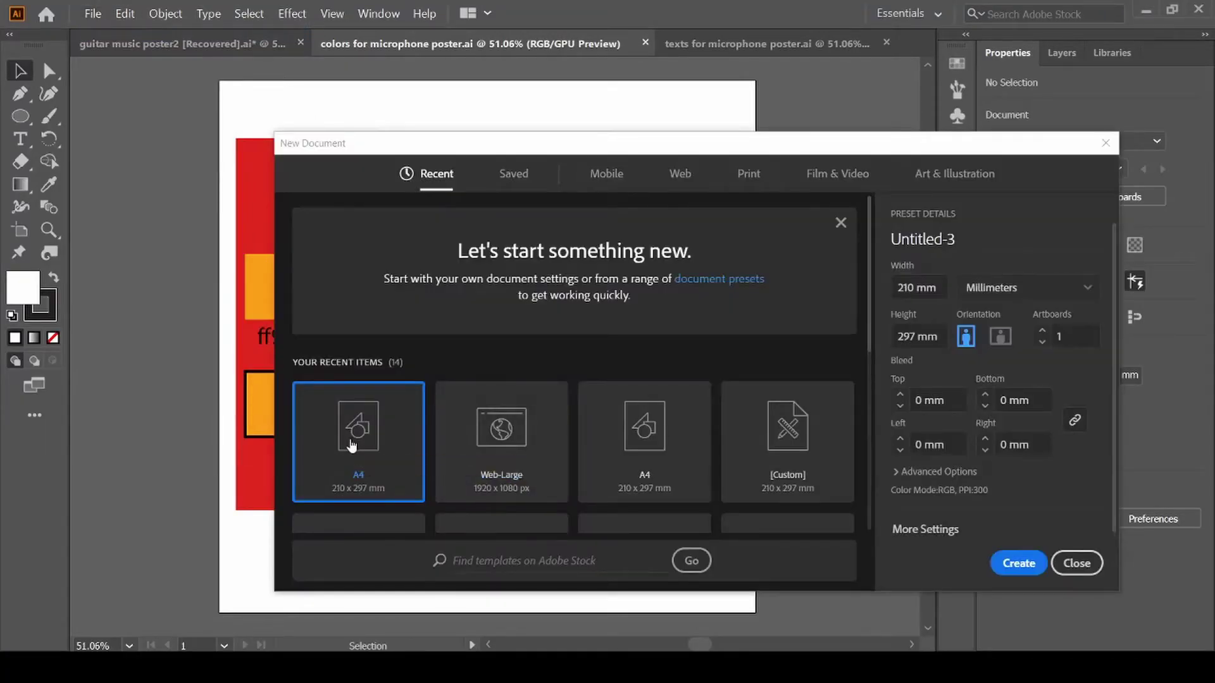
{"action": "left_click", "coordinate": [1016, 565]}
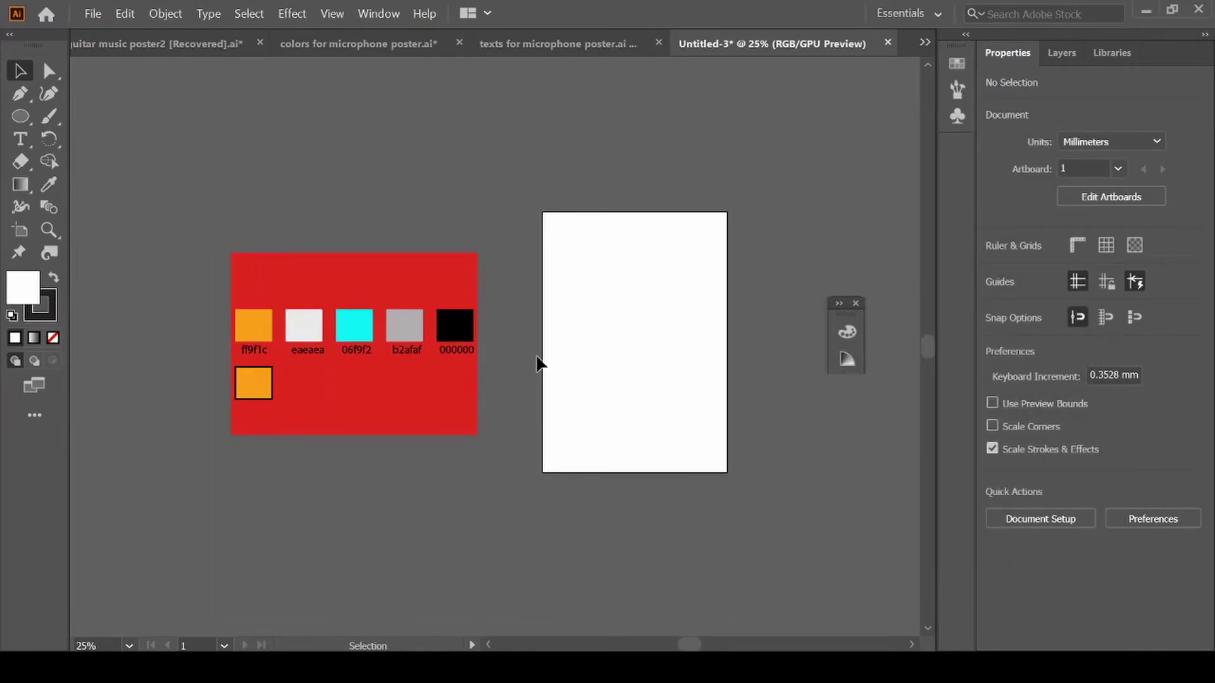
Create a rectangle 210 mm wide and 297 mm high
{"action": "key", "text": "ctrl+equal"}
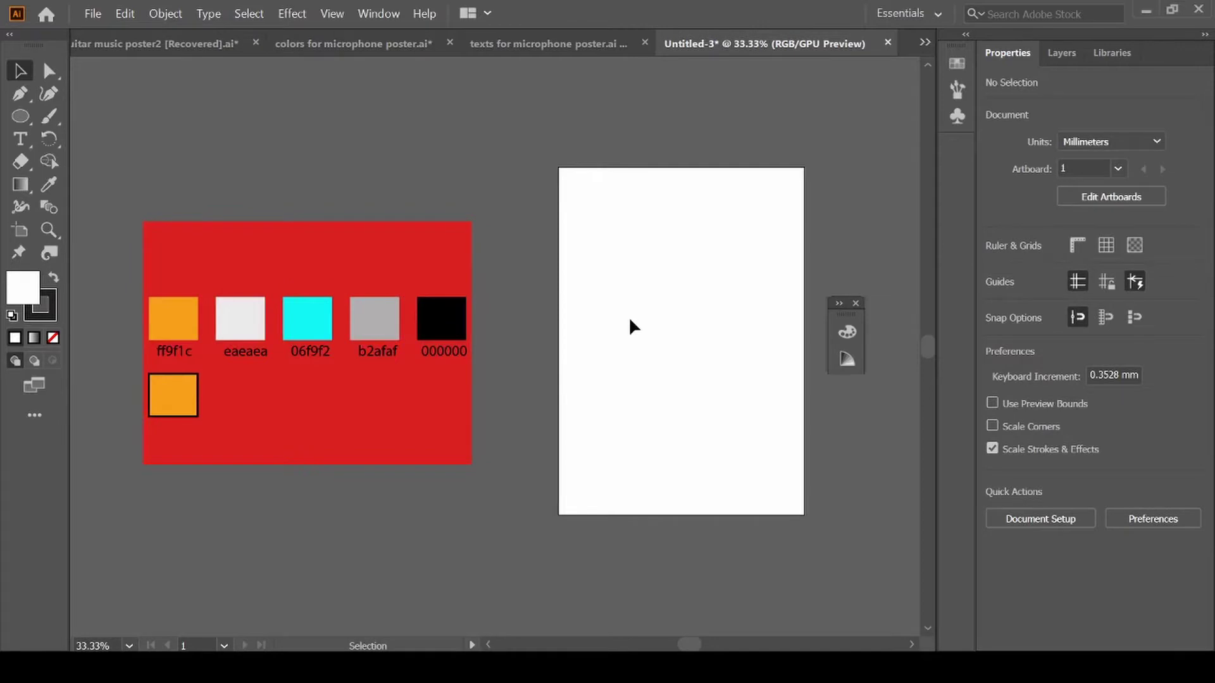
{"action": "scroll", "coordinate": [628, 317], "scroll_direction": "right", "scroll_amount": 2}
{"action": "key", "text": "m"}
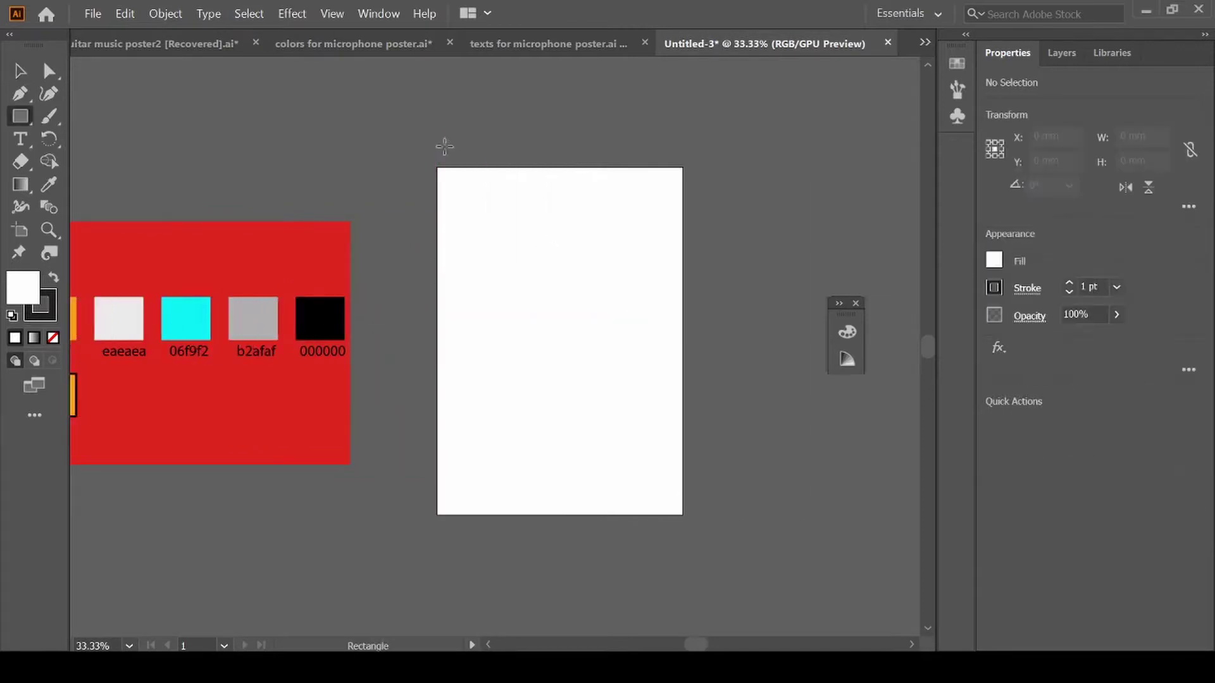
{"action": "left_click", "coordinate": [546, 337]}
{"action": "left_click", "coordinate": [629, 283]}
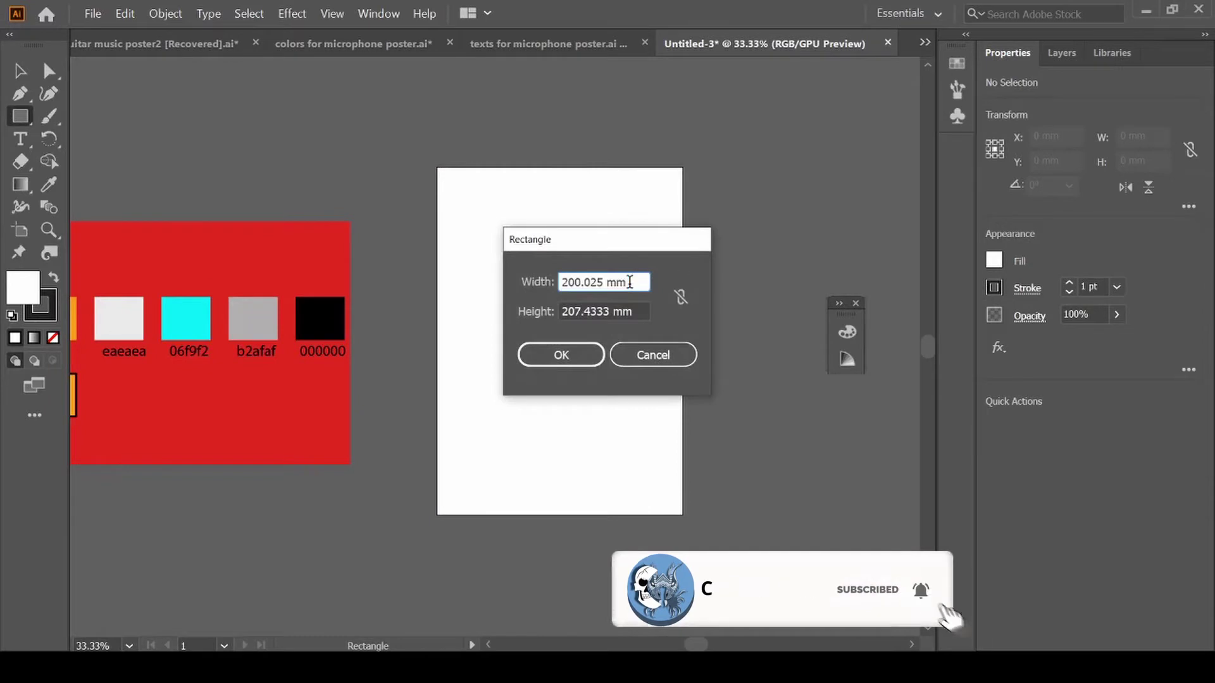
{"action": "key", "text": "BackSpace"}
{"action": "key", "text": "BackSpace"}
{"action": "key", "text": "BackSpace"}
{"action": "key", "text": "BackSpace"}
{"action": "key", "text": "BackSpace"}
{"action": "key", "text": "BackSpace"}
{"action": "key", "text": "BackSpace"}
{"action": "key", "text": "BackSpace"}
{"action": "key", "text": "BackSpace"}
{"action": "key", "text": "BackSpace"}
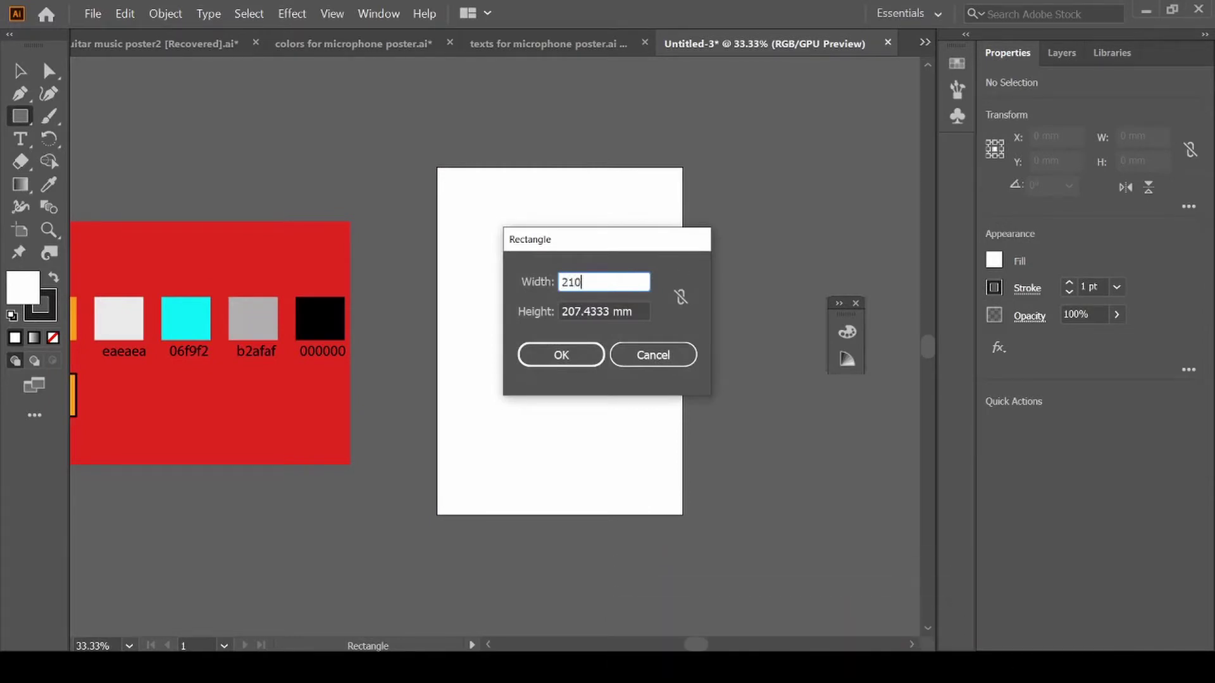
{"action": "left_click", "coordinate": [644, 309]}
{"action": "key", "text": "BackSpace"}
{"action": "key", "text": "BackSpace"}
{"action": "key", "text": "BackSpace"}
{"action": "key", "text": "BackSpace"}
{"action": "key", "text": "BackSpace"}
{"action": "key", "text": "shift+Left"}
{"action": "key", "text": "BackSpace"}
{"action": "key", "text": "BackSpace"}
{"action": "key", "text": "BackSpace"}
{"action": "key", "text": "BackSpace"}
{"action": "key", "text": "BackSpace"}
{"action": "key", "text": "BackSpace"}
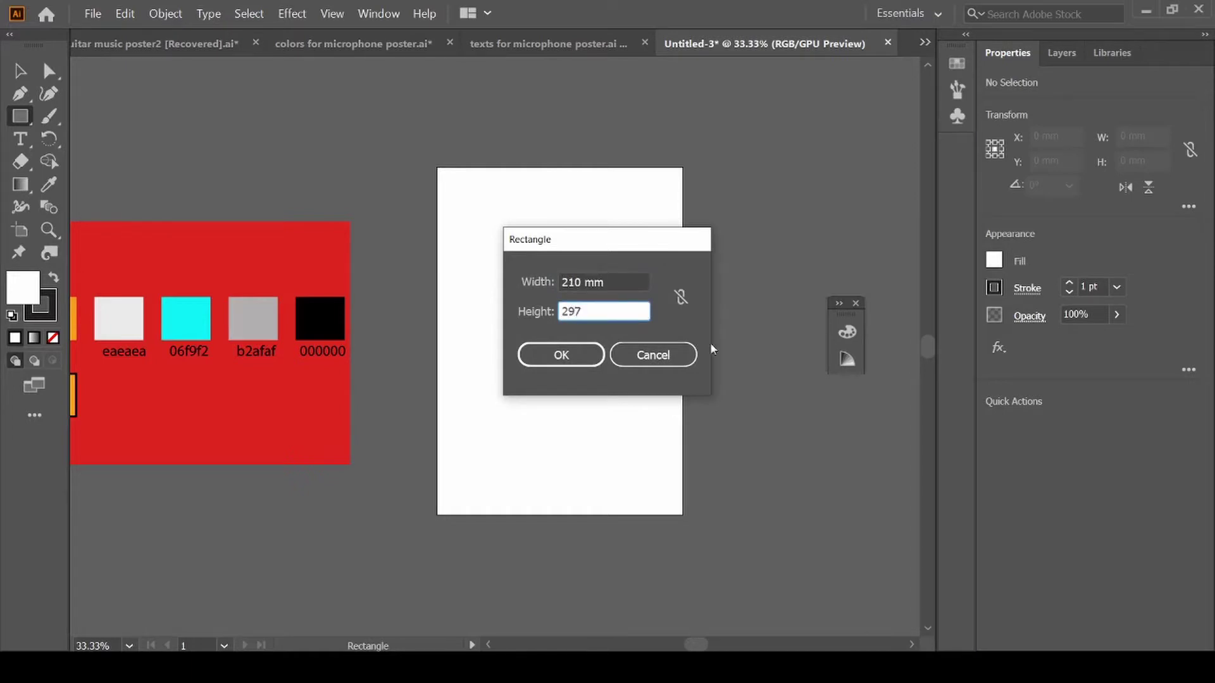
{"action": "left_click", "coordinate": [575, 354]}
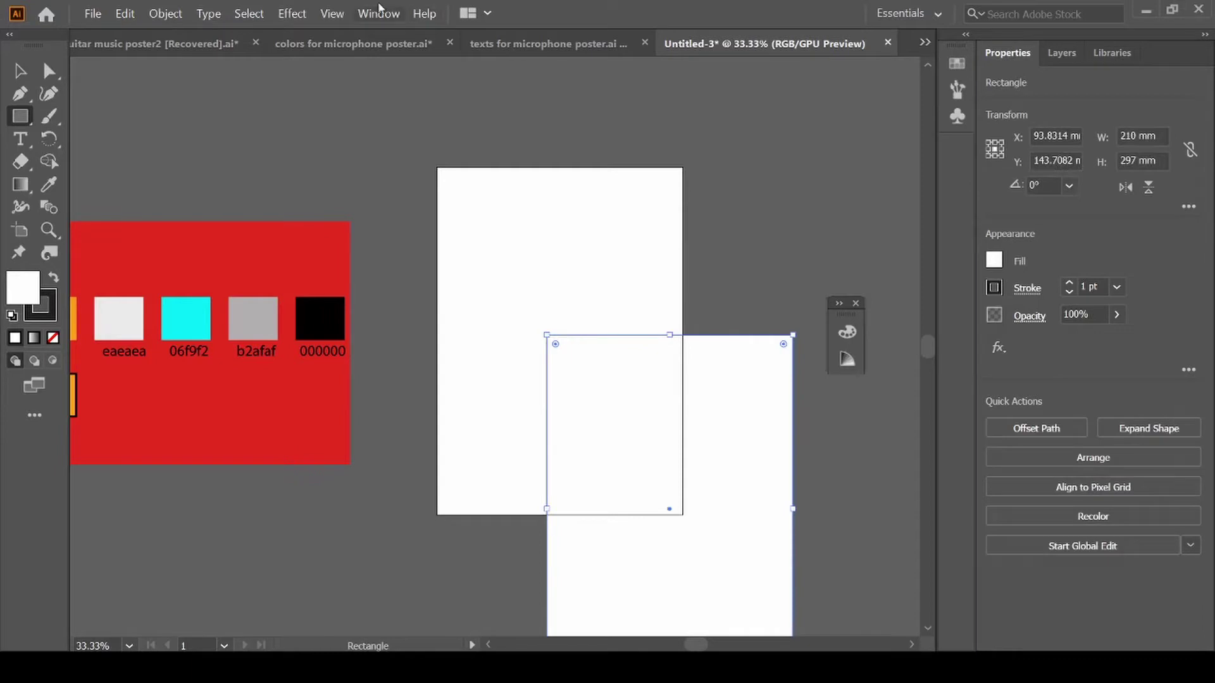
Align the rectangle to the artboard, centred horizontally and vertically
{"action": "left_click", "coordinate": [374, 13]}
{"action": "left_click", "coordinate": [459, 160]}
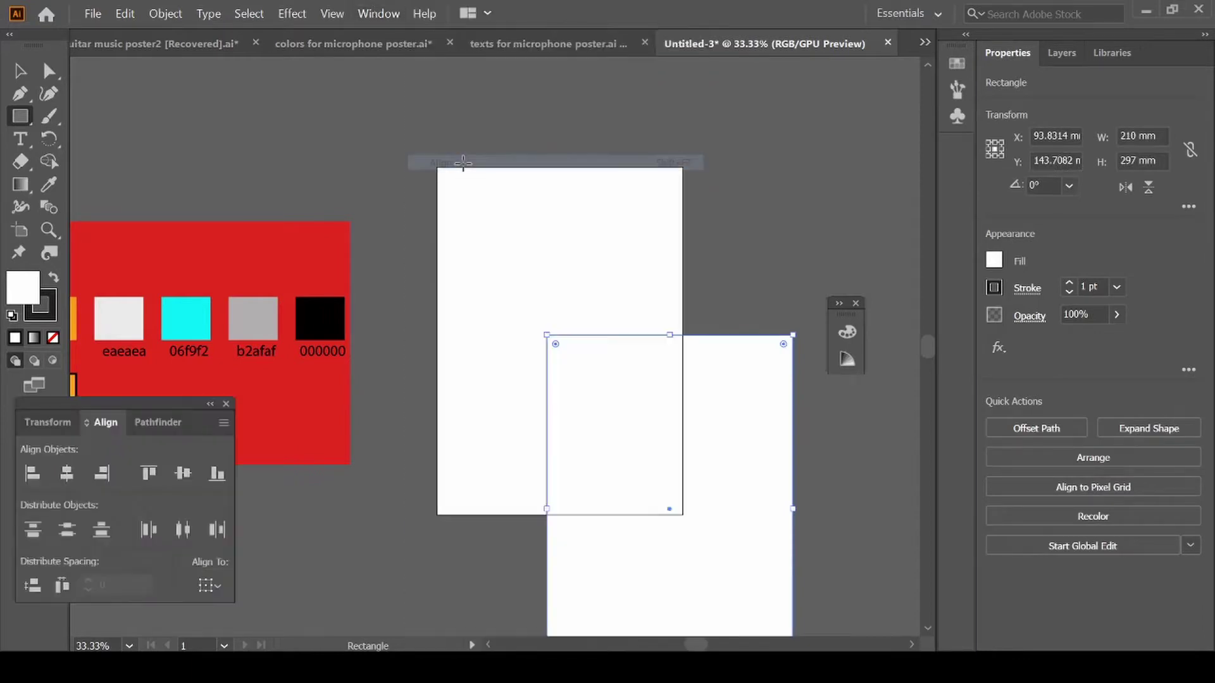
{"action": "left_click", "coordinate": [212, 587]}
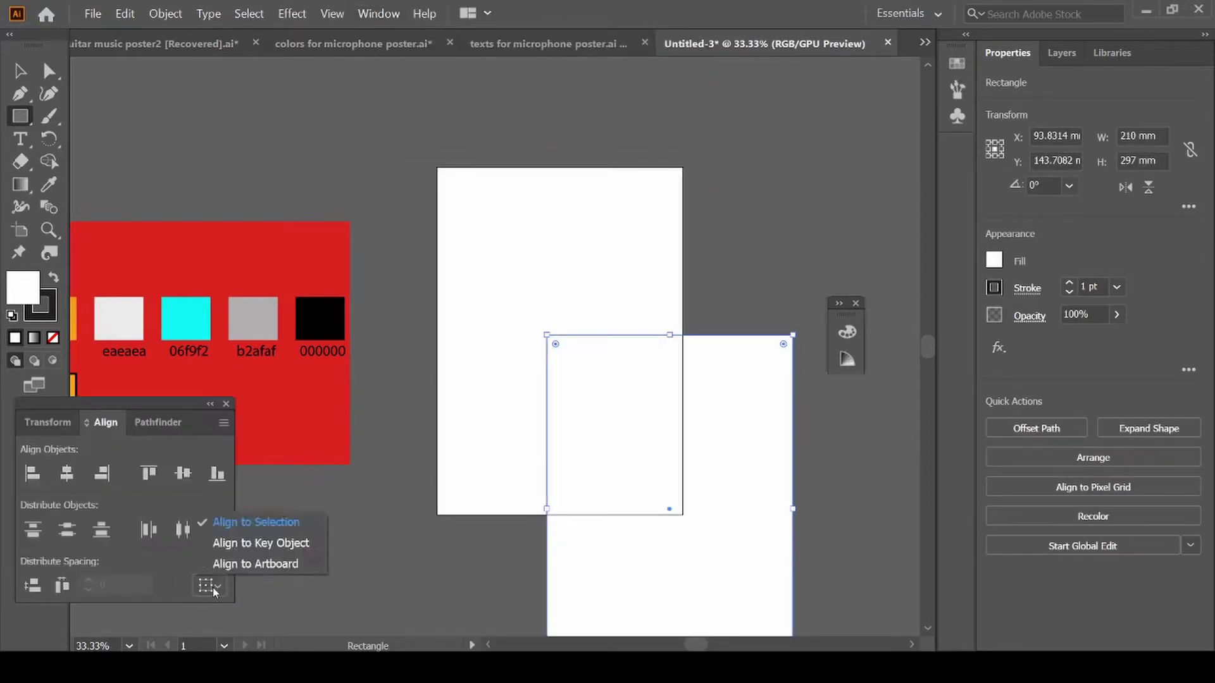
{"action": "left_click", "coordinate": [246, 563]}
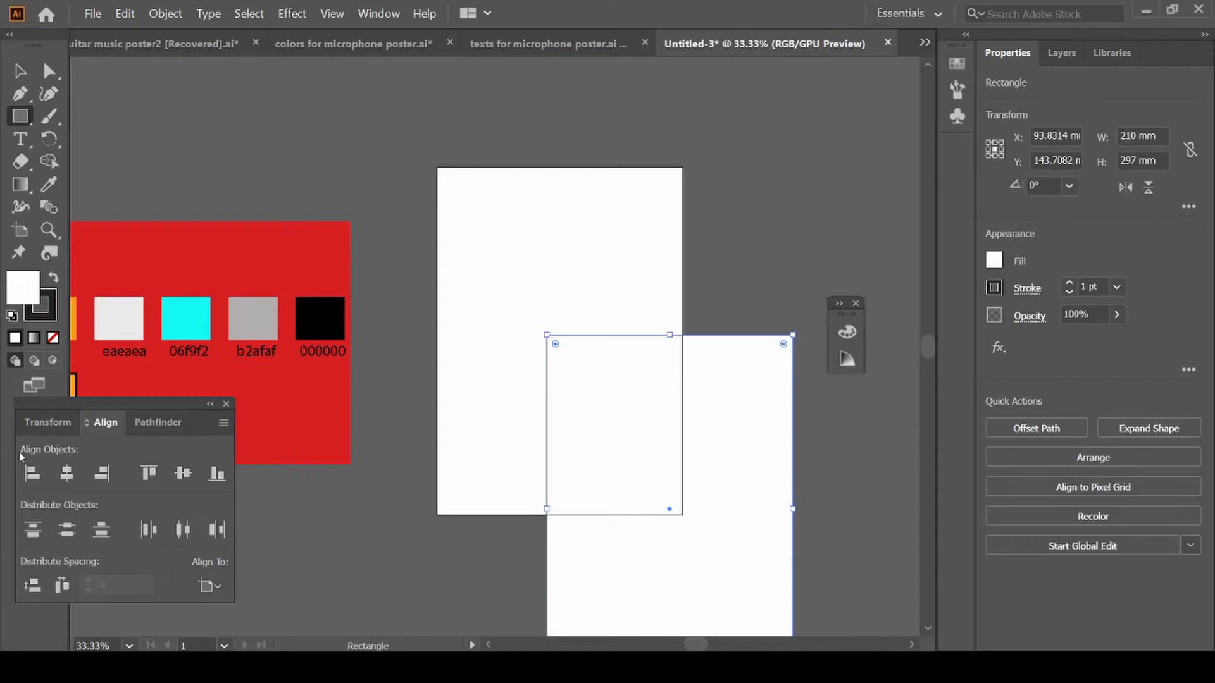
{"action": "left_click", "coordinate": [66, 476]}
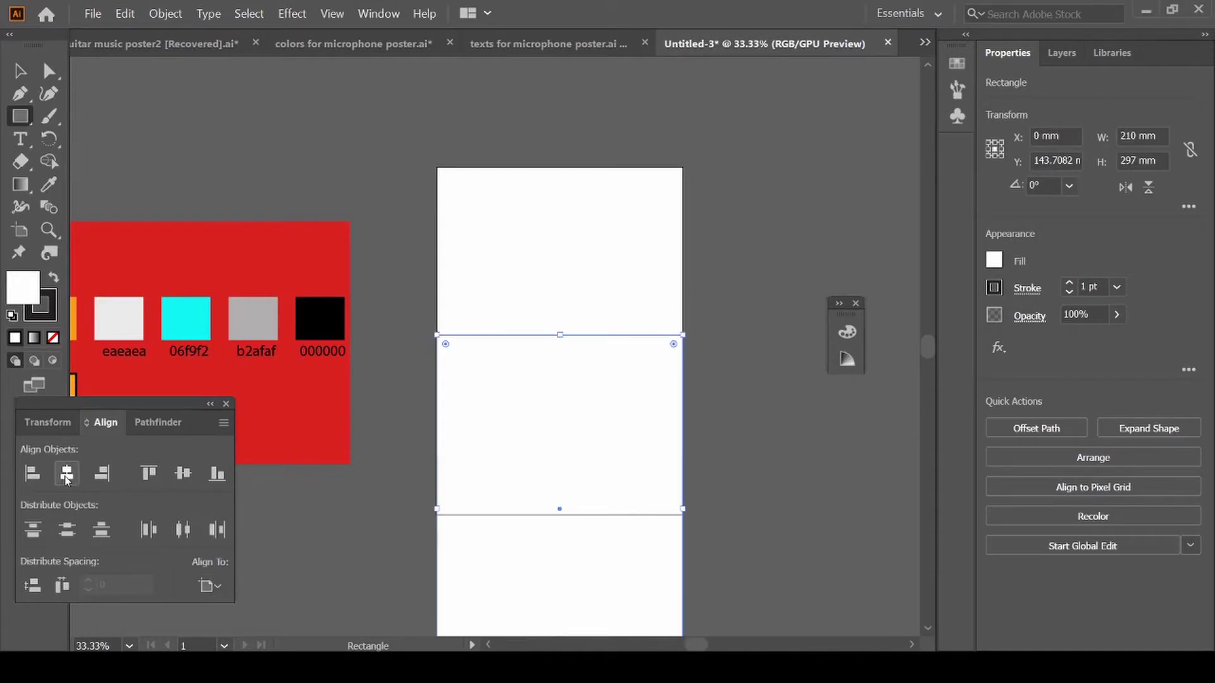
{"action": "left_click", "coordinate": [182, 475]}
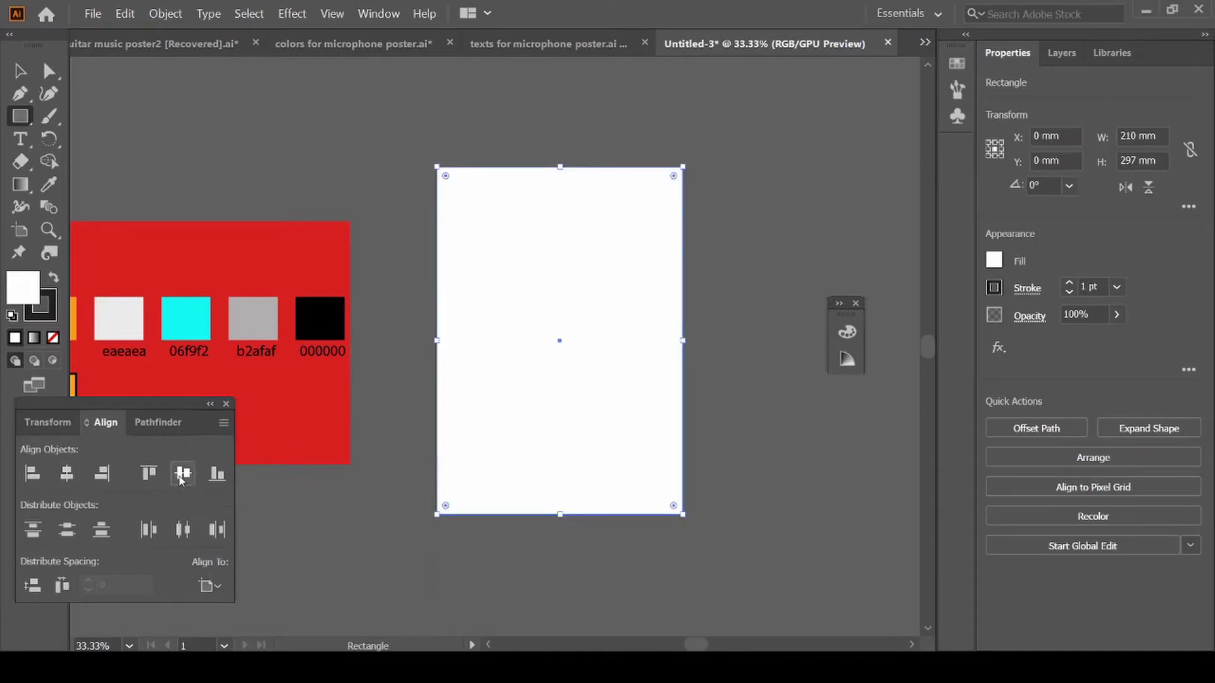
Apply the orange ff9f1c swatch colour to the rectangle with the Eyedropper
{"action": "scroll", "coordinate": [623, 268], "scroll_direction": "left", "scroll_amount": 3}
{"action": "scroll", "coordinate": [622, 268], "scroll_direction": "left", "scroll_amount": 1}
{"action": "key", "text": "i"}
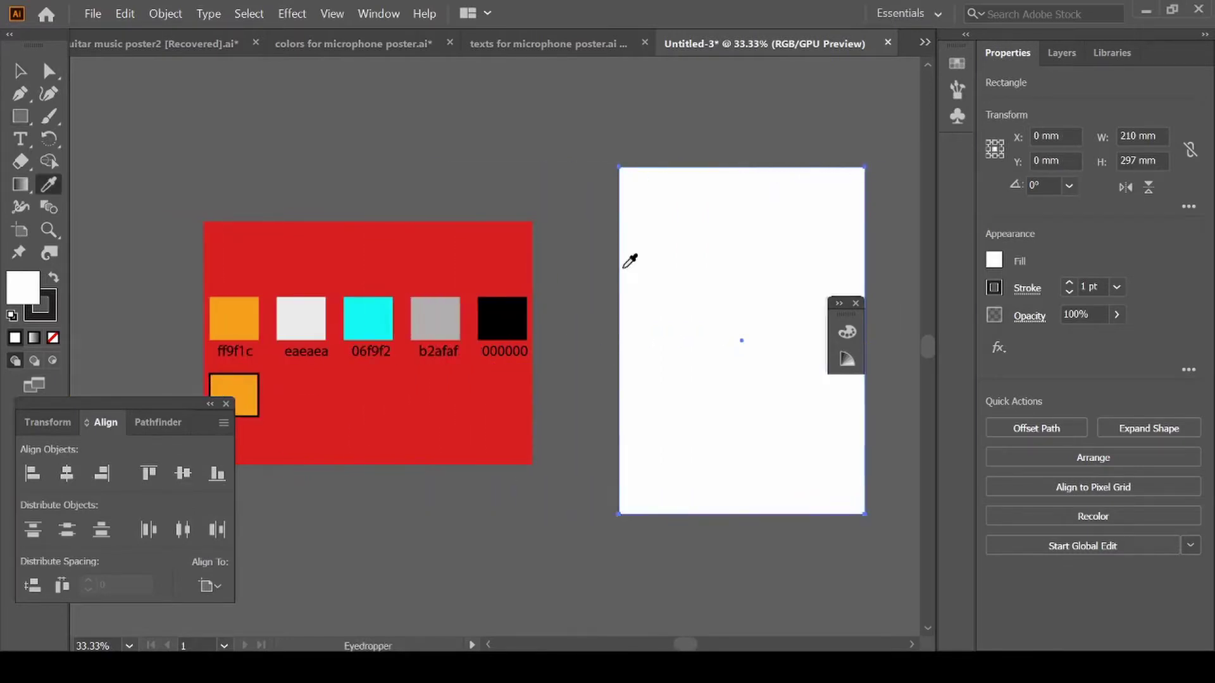
{"action": "left_click", "coordinate": [231, 316]}
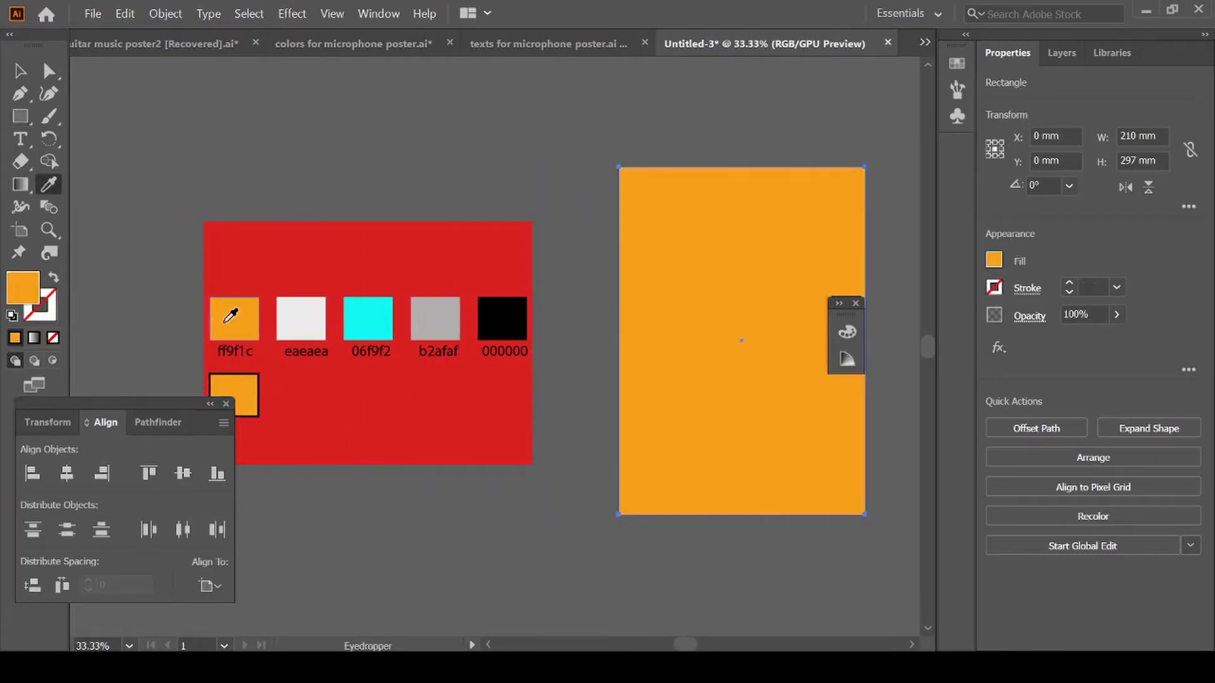
Lock Layer 1 and add a new layer above it
{"action": "scroll", "coordinate": [715, 194], "scroll_direction": "right", "scroll_amount": 3}
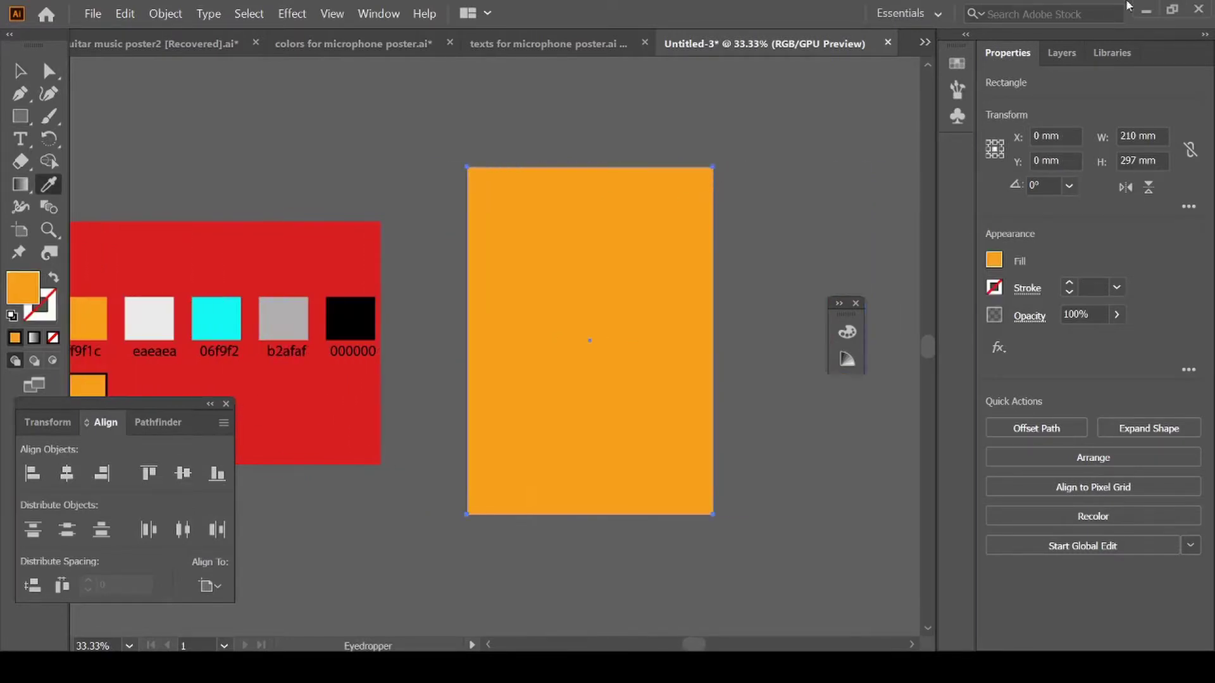
{"action": "left_click", "coordinate": [1062, 52]}
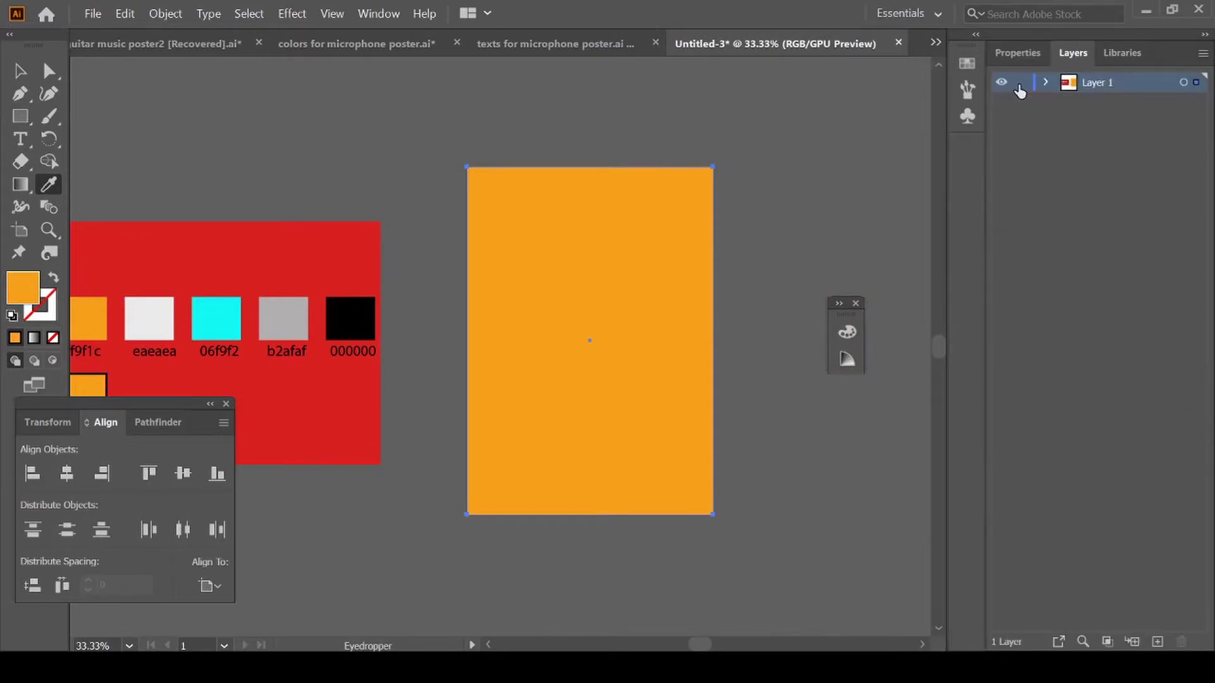
{"action": "left_click", "coordinate": [1020, 83]}
{"action": "left_click", "coordinate": [1157, 641]}
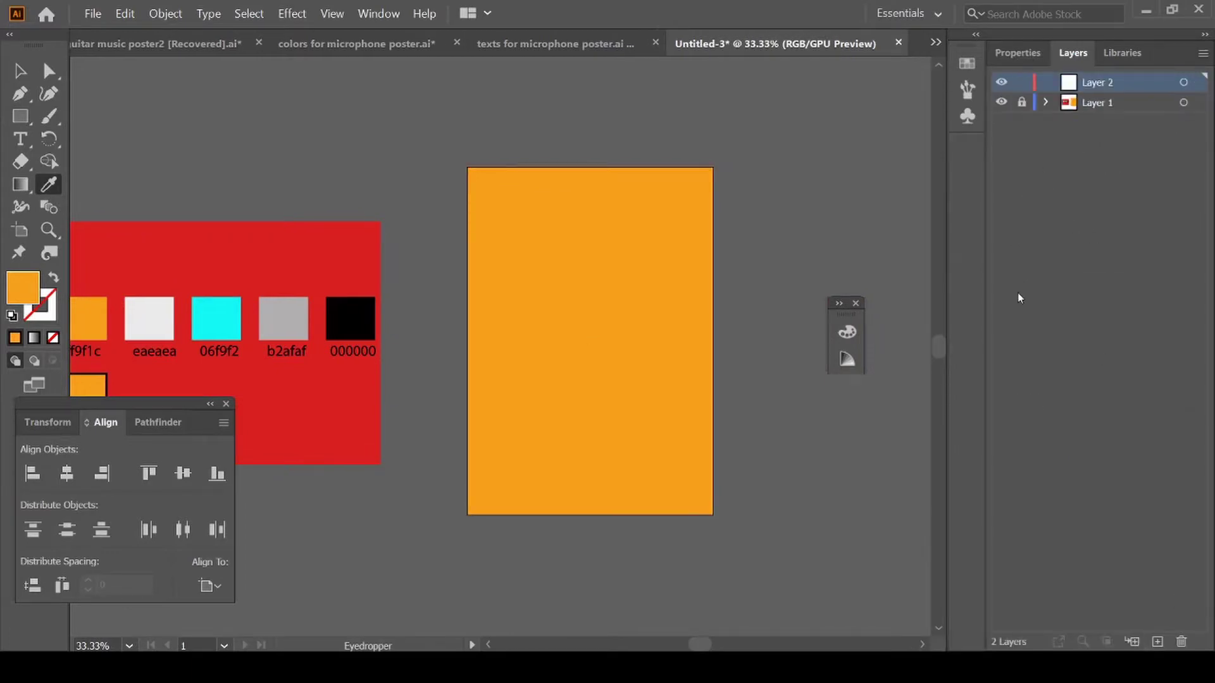
Draw a circle in the upper half of the orange artboard on the new layer
{"action": "left_click", "coordinate": [19, 69]}
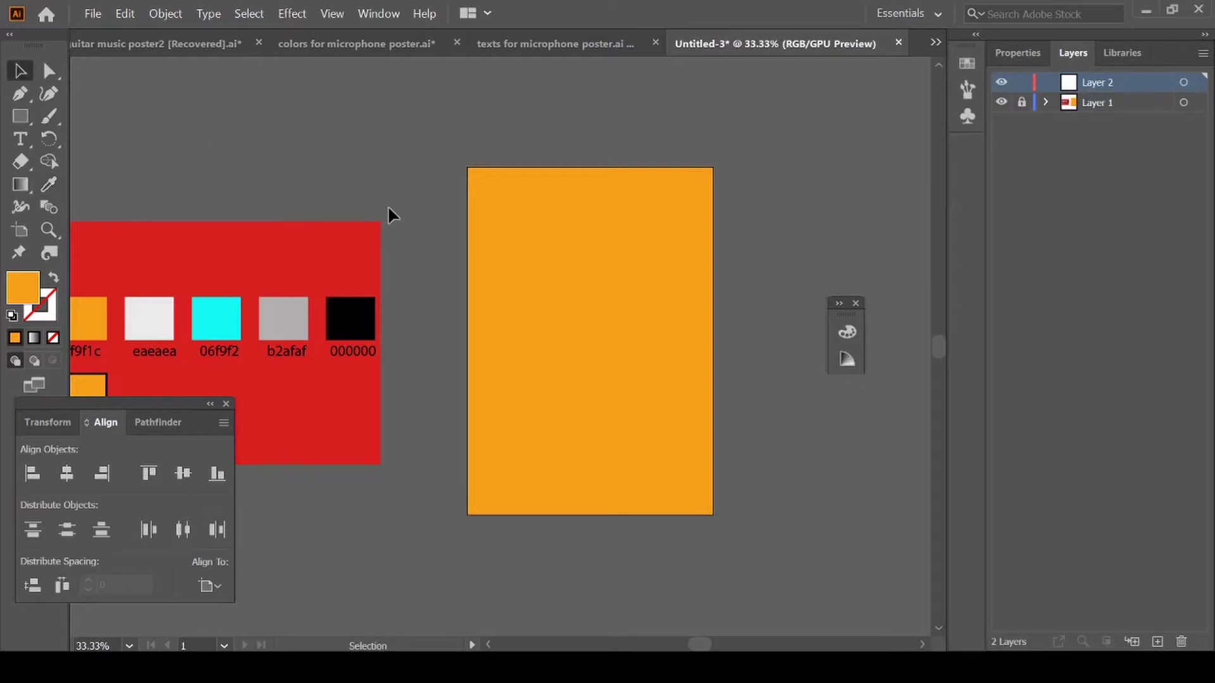
{"action": "scroll", "coordinate": [383, 206], "scroll_direction": "right", "scroll_amount": 3}
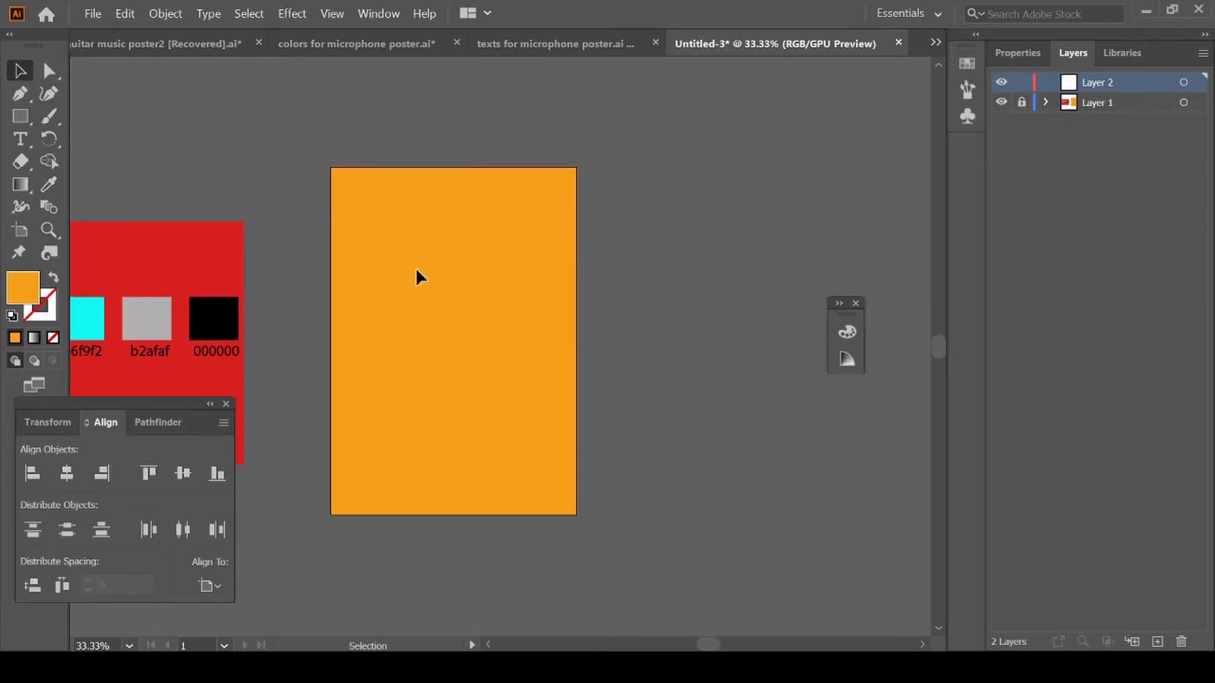
{"action": "key", "text": "l"}
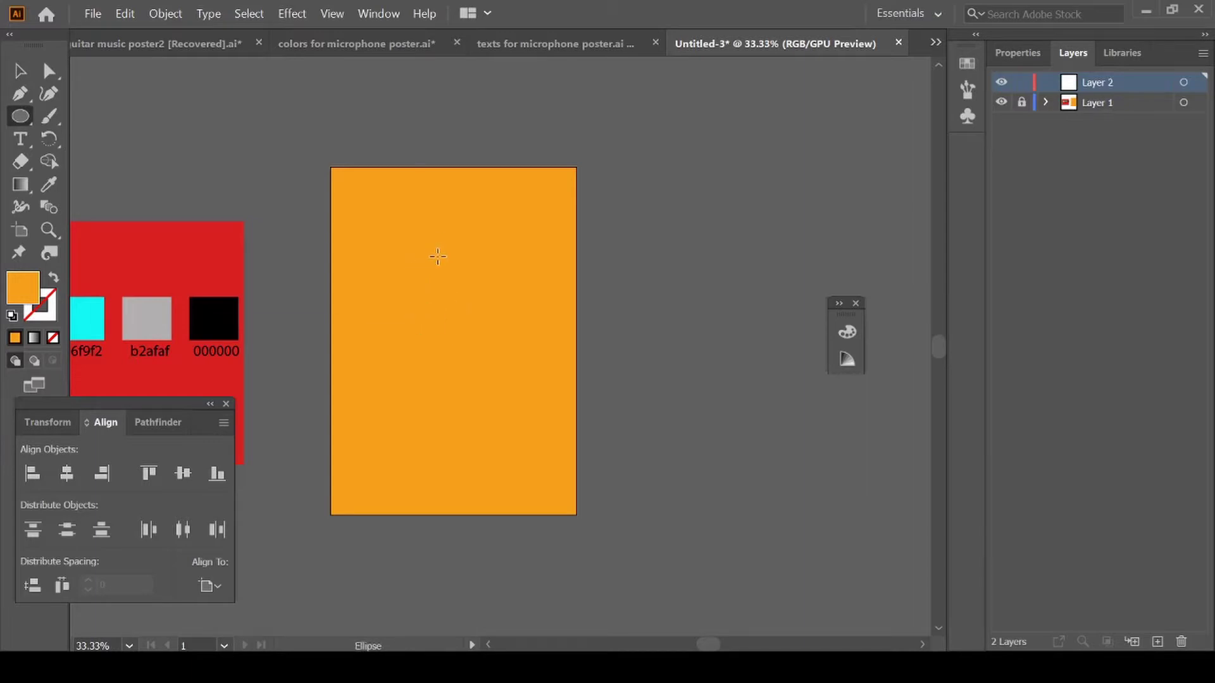
{"action": "left_click_drag", "start_coordinate": [442, 291], "coordinate": [436, 246]}
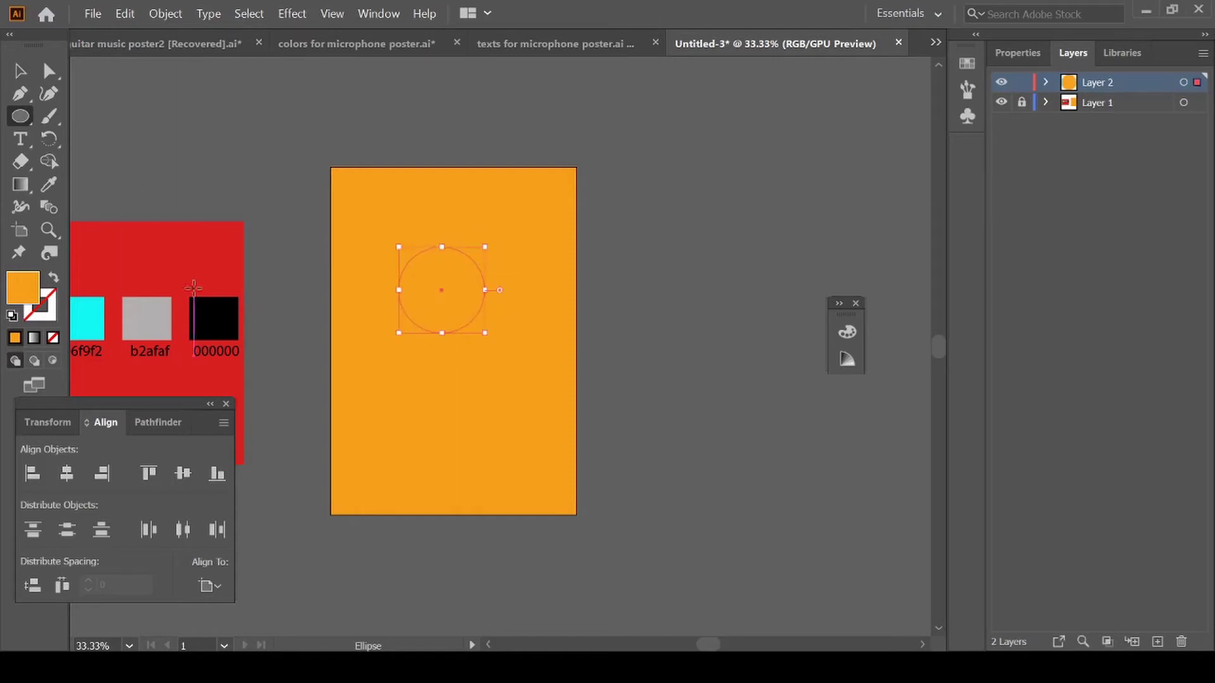
Fill the circle with the black 000000 swatch colour and move it to the artboard's horizontal centre
{"action": "scroll", "coordinate": [194, 289], "scroll_direction": "left", "scroll_amount": 2}
{"action": "scroll", "coordinate": [194, 290], "scroll_direction": "right", "scroll_amount": 1}
{"action": "key", "text": "i"}
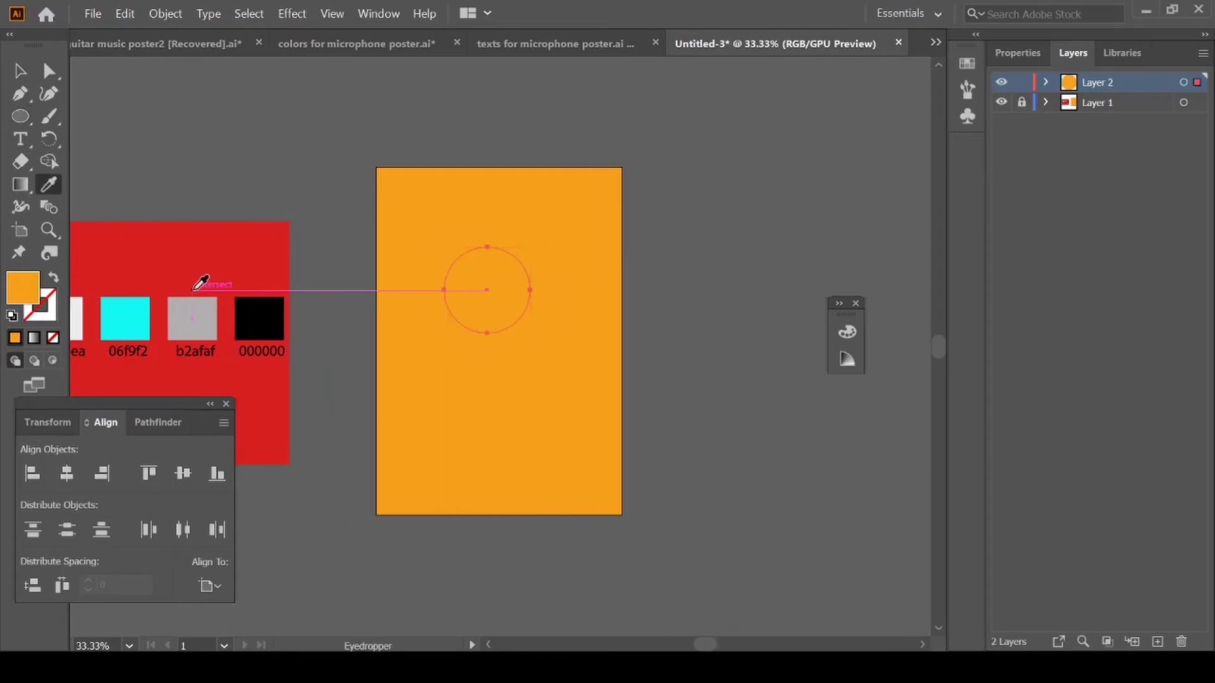
{"action": "left_click", "coordinate": [266, 313]}
{"action": "key", "text": "v"}
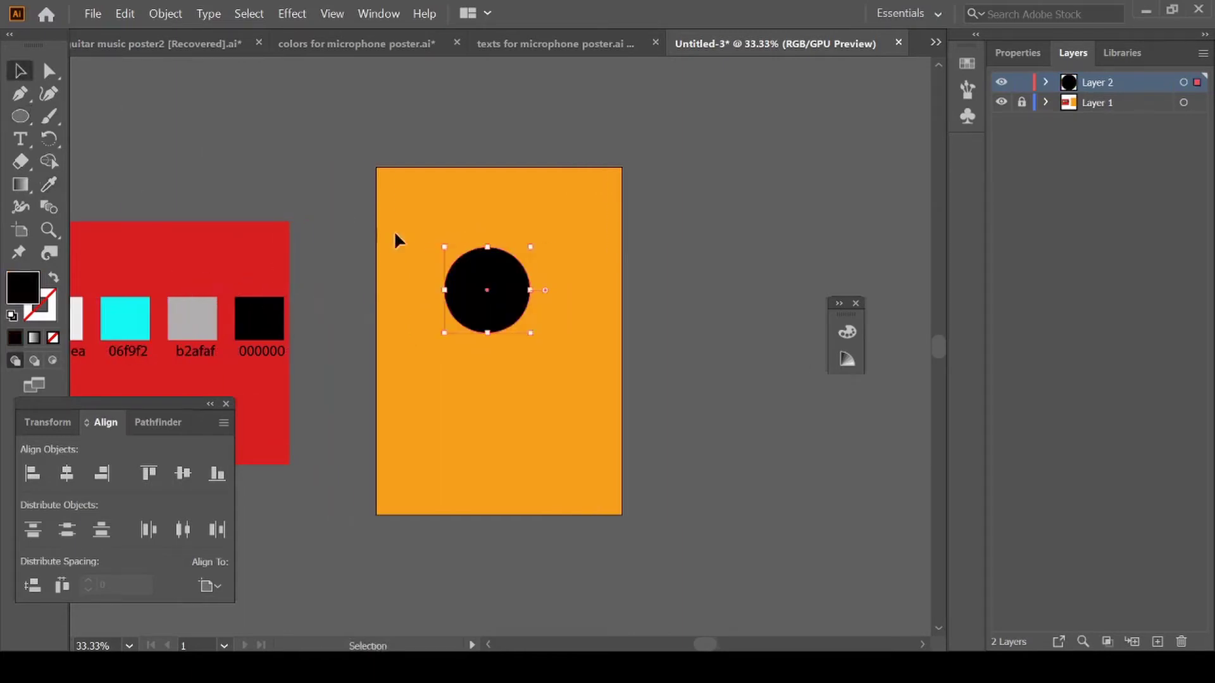
{"action": "left_click_drag", "start_coordinate": [493, 291], "coordinate": [504, 295]}
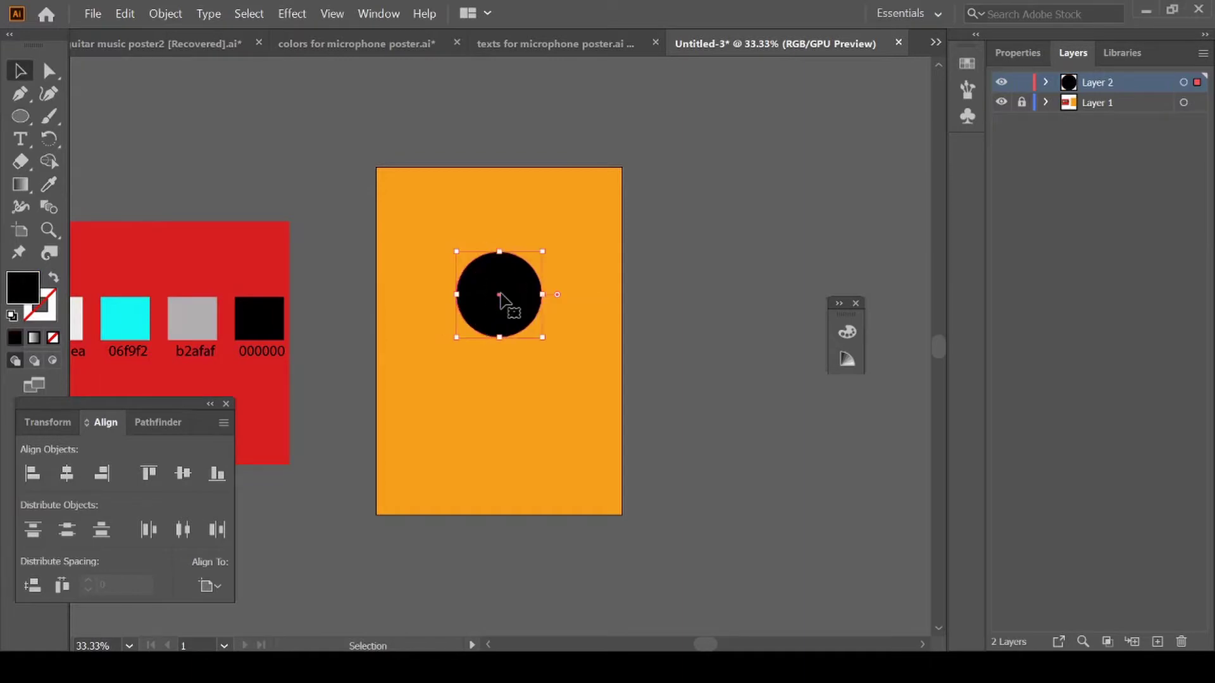
{"action": "left_click", "coordinate": [678, 324]}
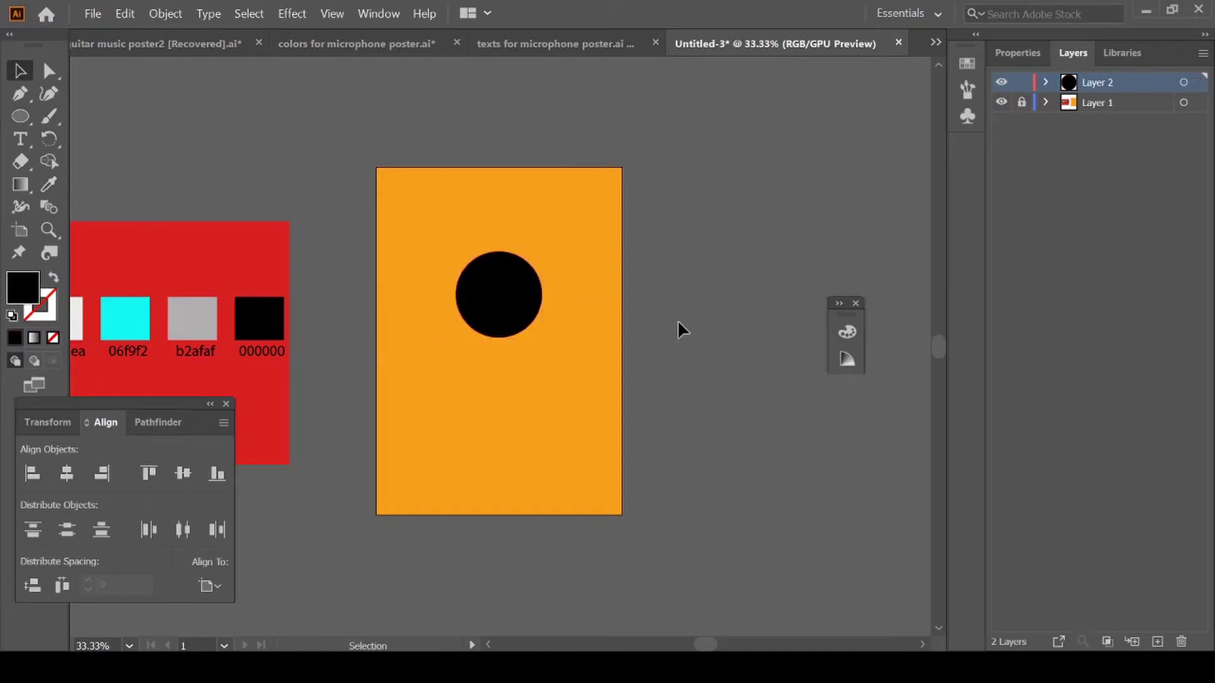
Draw a curved pen path running diagonally across the black circle, from above its upper left to beyond its lower right
{"action": "key", "text": "p"}
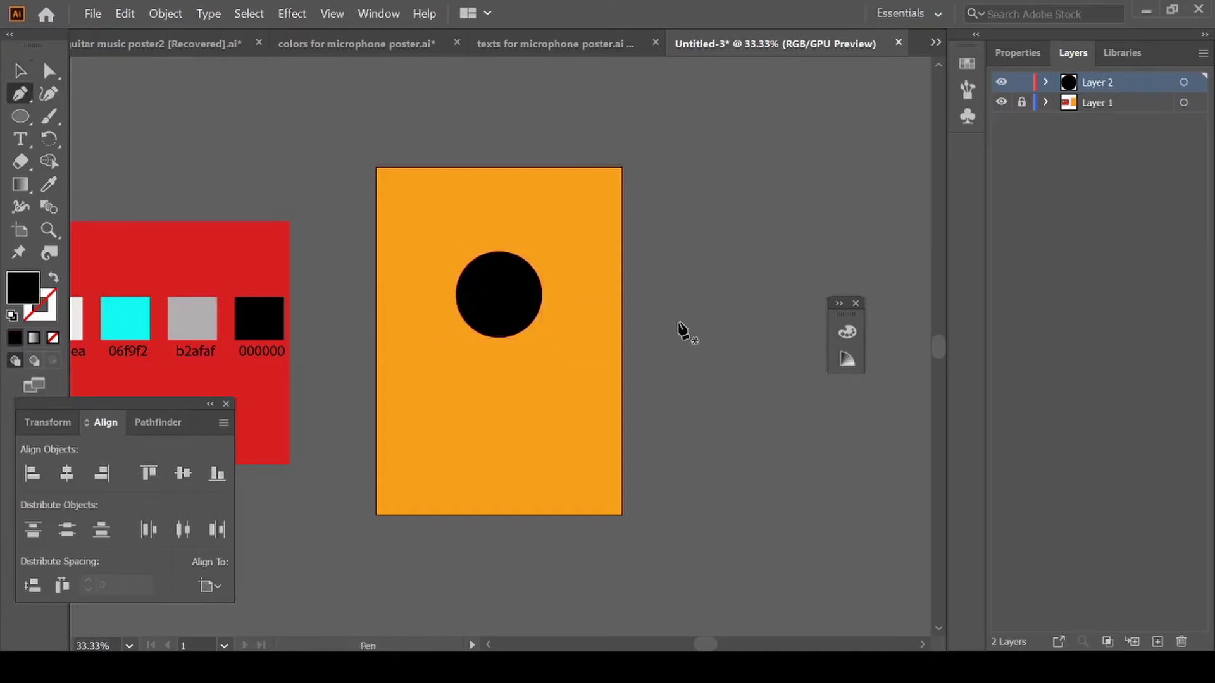
{"action": "left_click", "coordinate": [478, 228]}
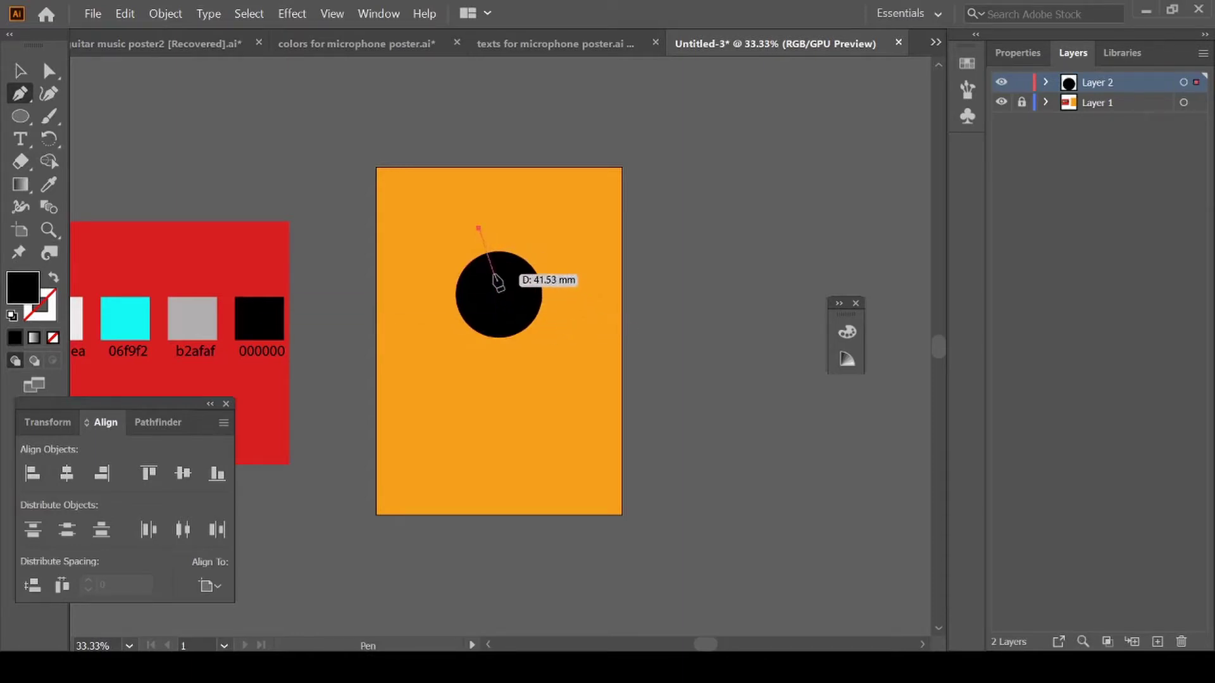
{"action": "left_click_drag", "start_coordinate": [494, 275], "coordinate": [514, 298]}
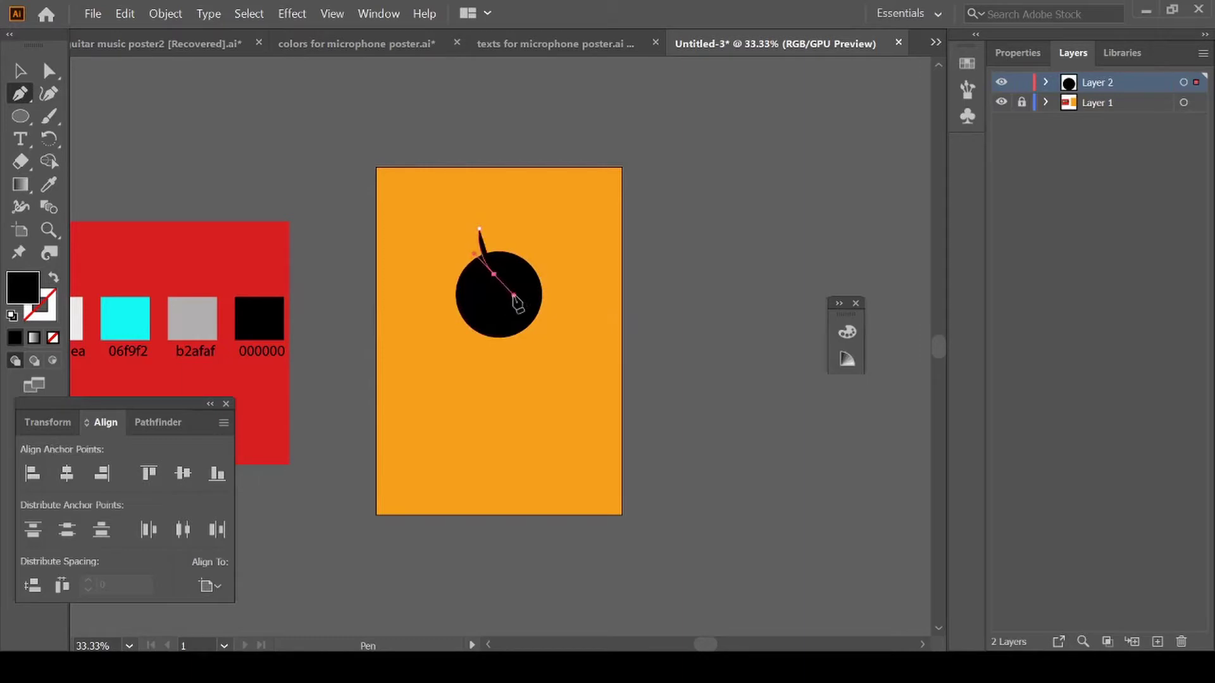
{"action": "left_click", "coordinate": [555, 336]}
Give the curved path no fill and a stroke in the orange ff9f1c swatch colour
{"action": "key", "text": "shift+x"}
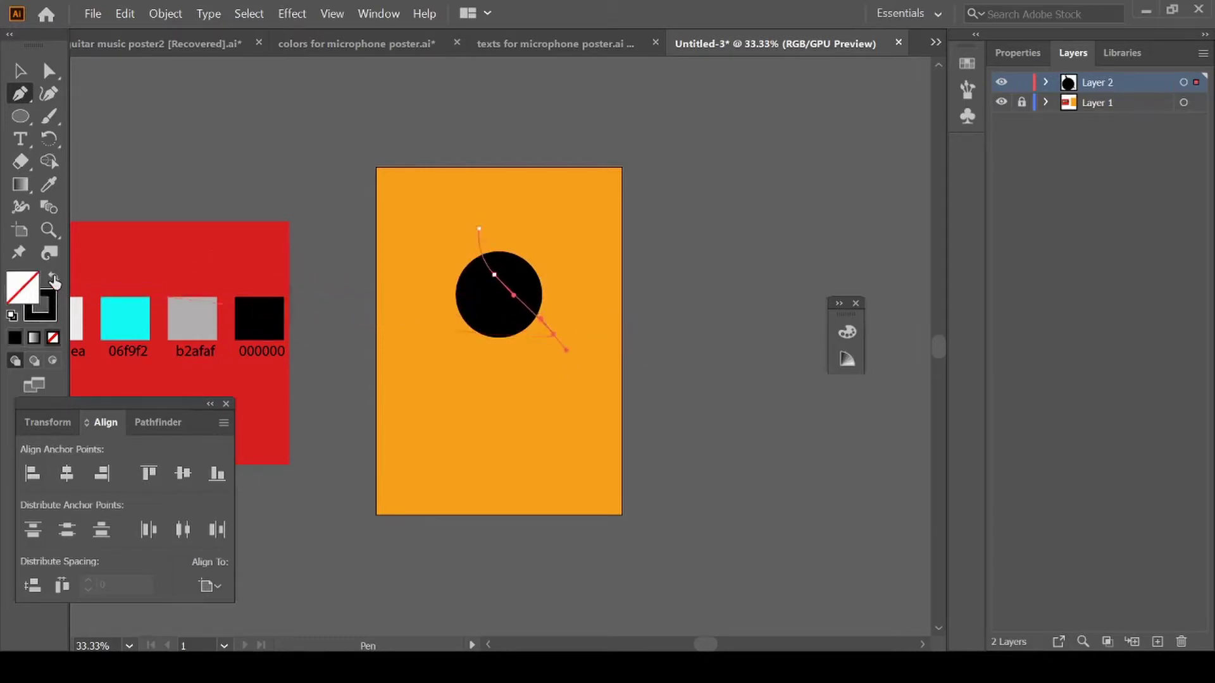
{"action": "scroll", "coordinate": [100, 294], "scroll_direction": "left", "scroll_amount": 5}
{"action": "key", "text": "i"}
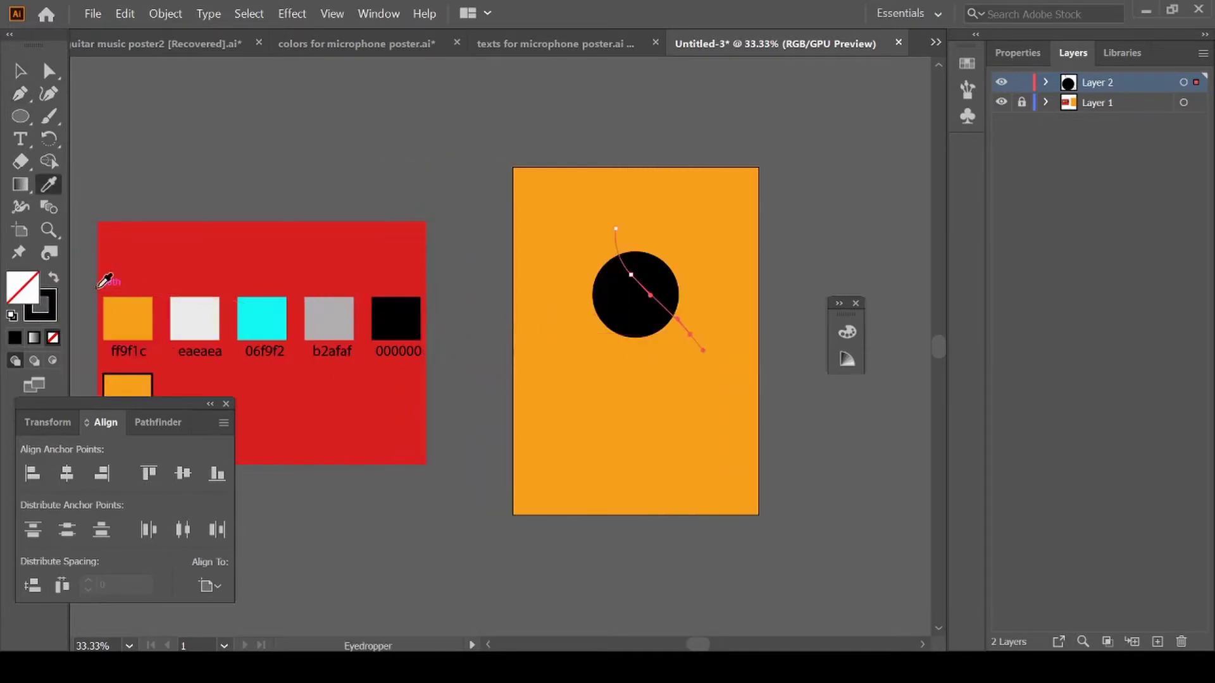
{"action": "left_click", "coordinate": [125, 313]}
{"action": "left_click", "coordinate": [54, 278]}
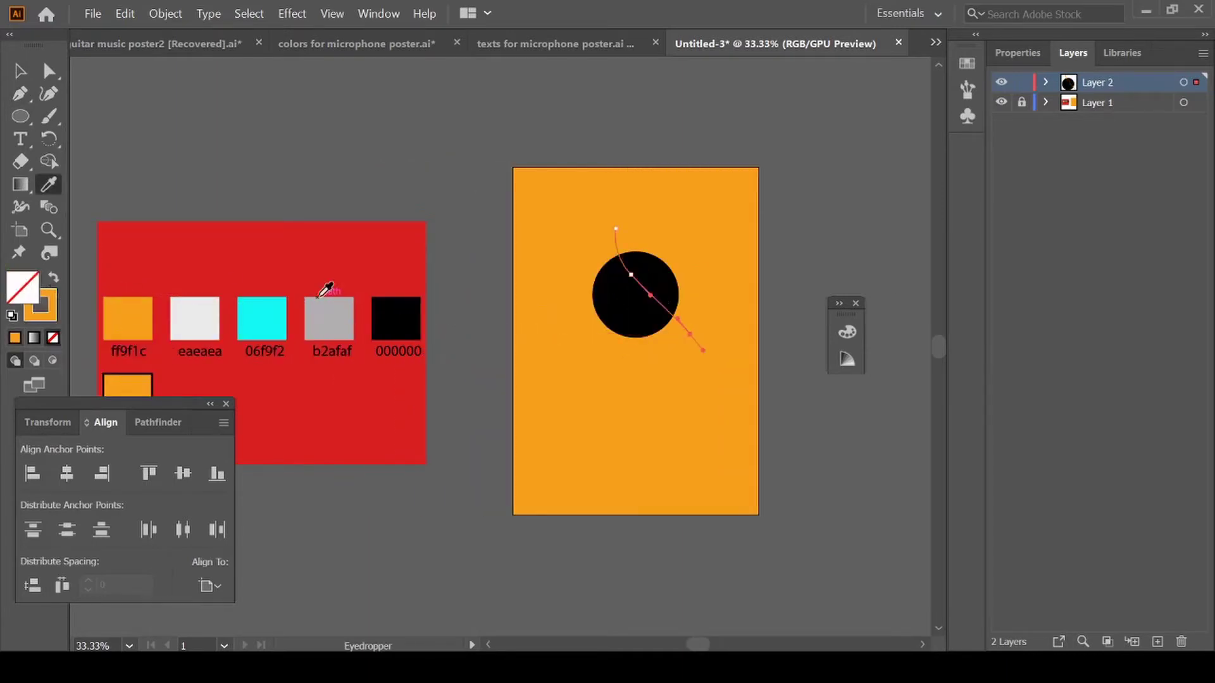
Set the curved path's stroke weight to 8 pt
{"action": "scroll", "coordinate": [325, 286], "scroll_direction": "right", "scroll_amount": 7}
{"action": "left_click", "coordinate": [1036, 55]}
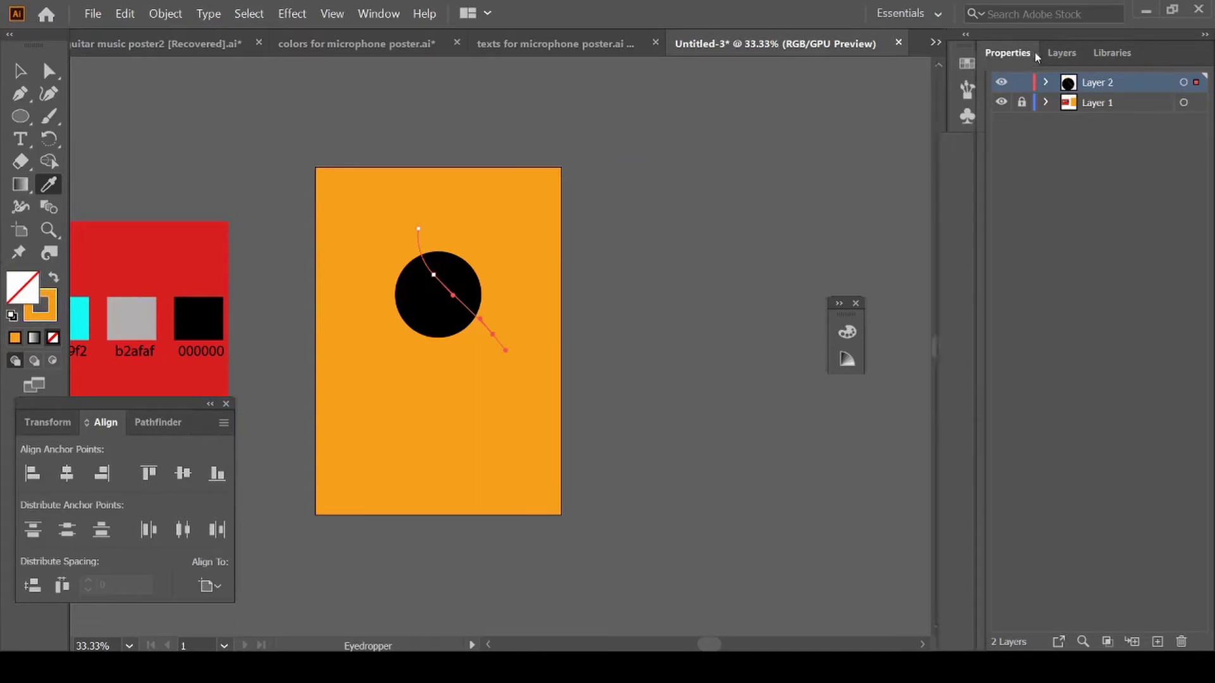
{"action": "left_click", "coordinate": [1122, 288]}
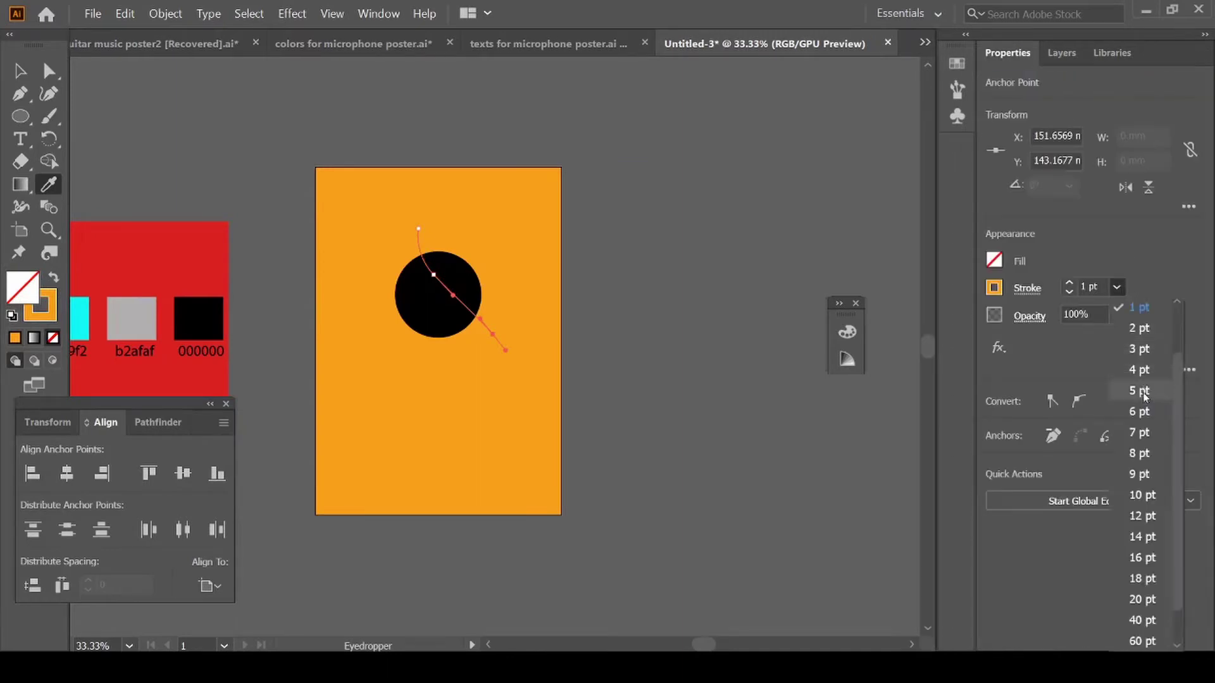
{"action": "left_click", "coordinate": [1139, 453]}
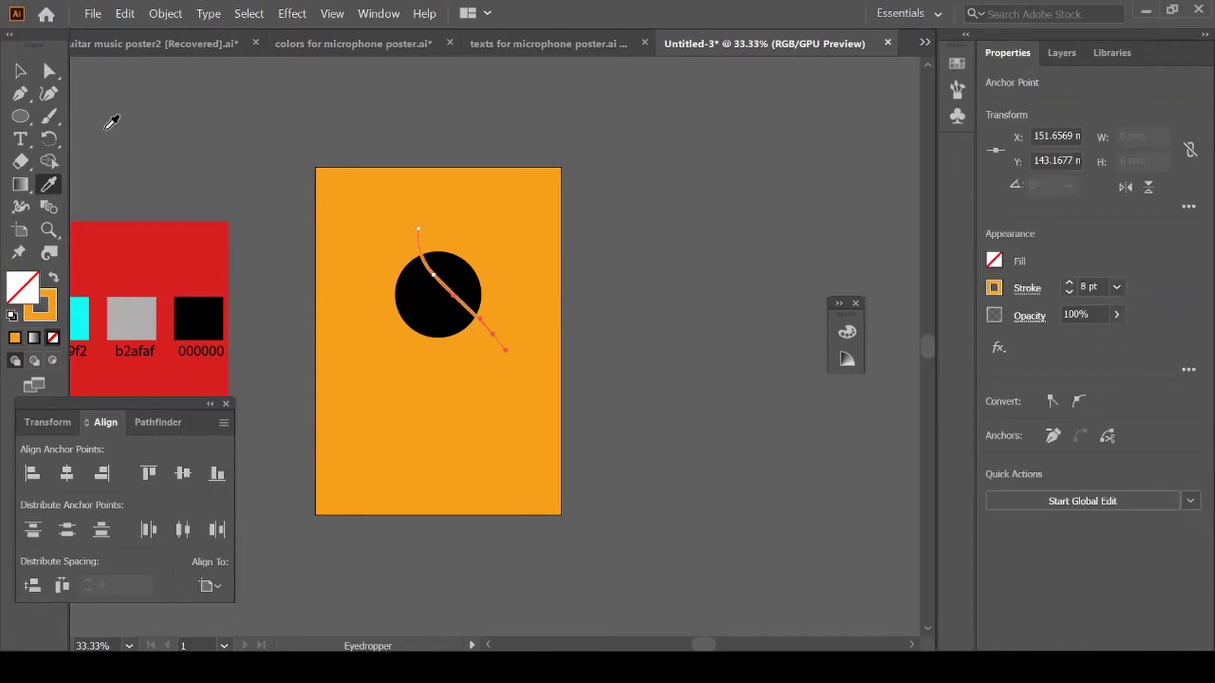
Duplicate the curved path diagonally and repeat the copy at even spacing until parallel lines cover the whole black circle
{"action": "left_click", "coordinate": [20, 72]}
{"action": "mouse_move", "coordinate": [444, 288]}
{"action": "left_mouse_down"}
{"action": "mouse_move", "coordinate": [461, 271]}
{"action": "mouse_move", "coordinate": [454, 279]}
{"action": "left_mouse_up"}
{"action": "key", "text": "alt"}
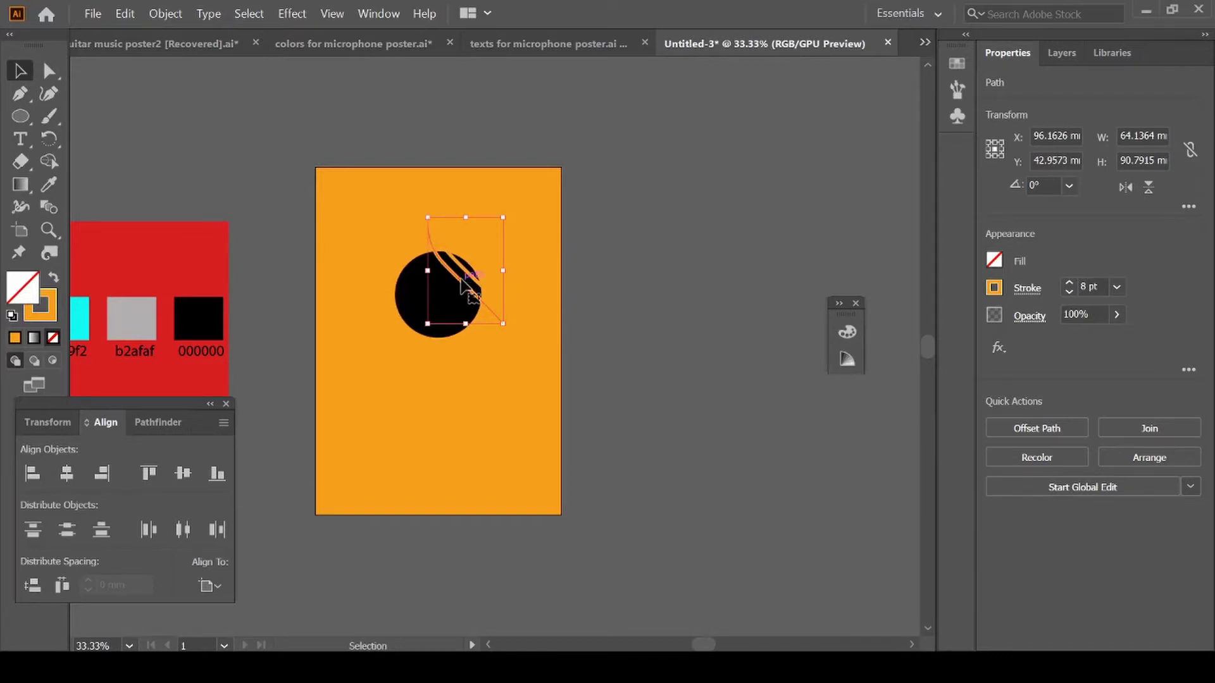
{"action": "key", "text": "ctrl+d"}
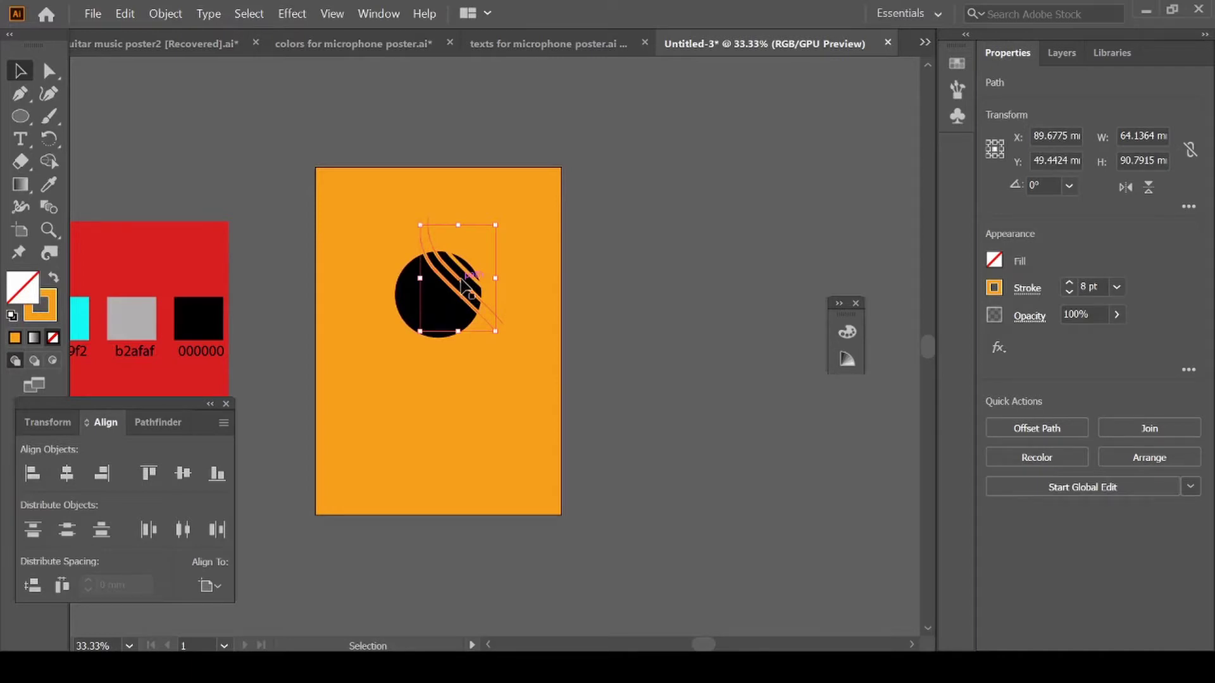
{"action": "key", "text": "ctrl+d"}
{"action": "key", "text": "ctrl+d"}
{"action": "key", "text": "ctrl+d"}
{"action": "key", "text": "ctrl+d"}
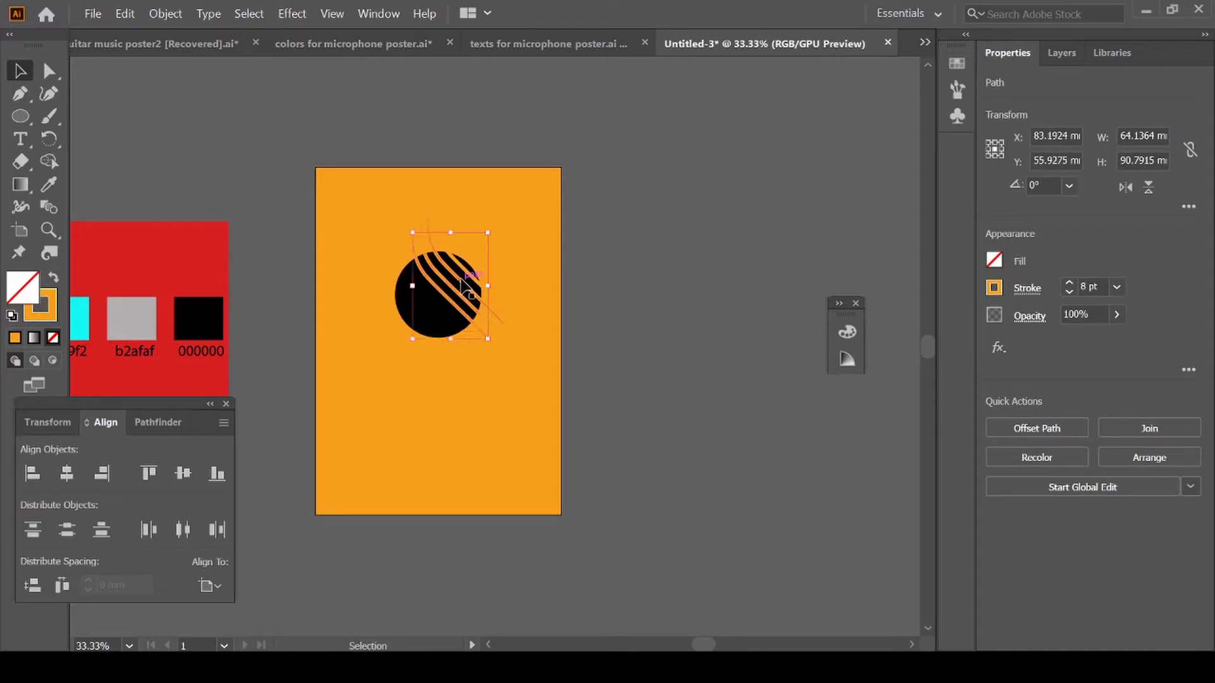
{"action": "key", "text": "ctrl+d"}
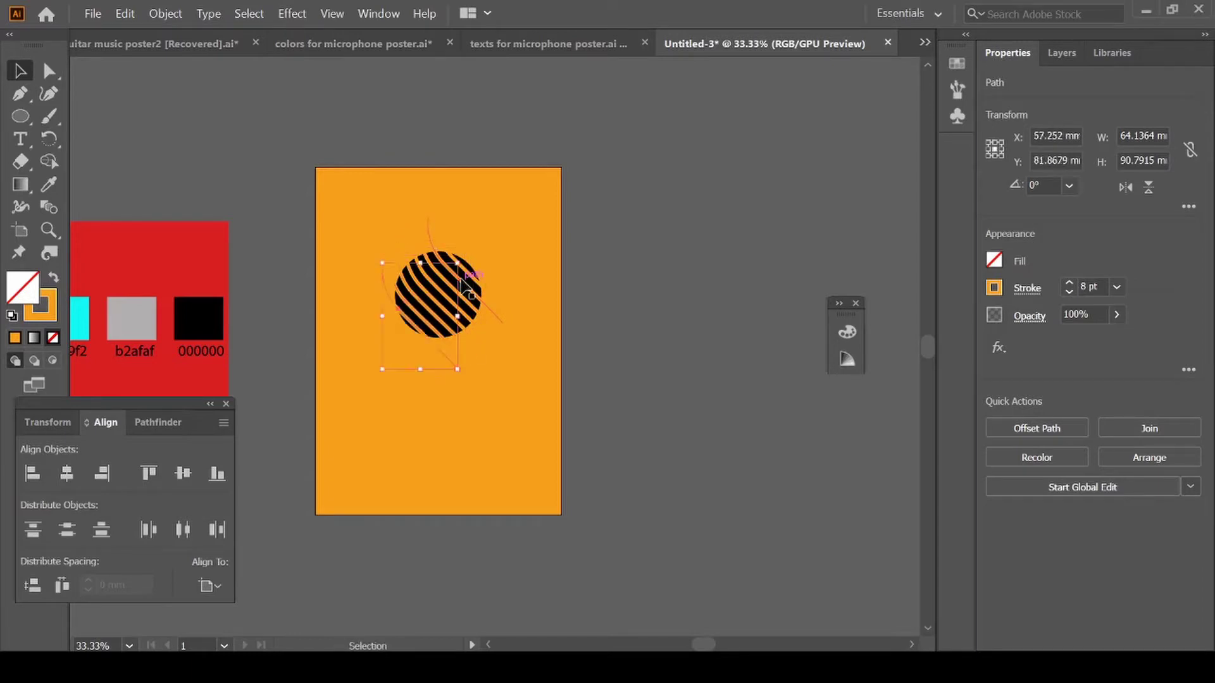
{"action": "left_click", "coordinate": [528, 261]}
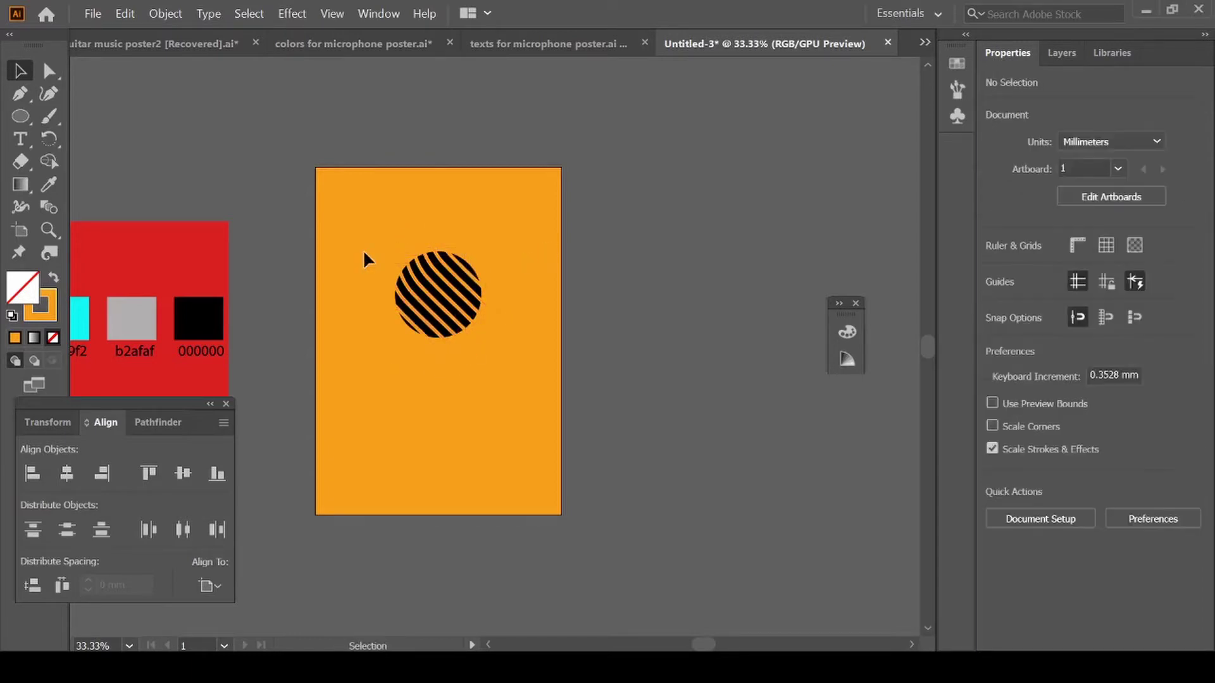
Group the black circle with its curved lines and move the group onto the empty canvas to the right of the artboard
{"action": "left_click_drag", "start_coordinate": [362, 230], "coordinate": [511, 361]}
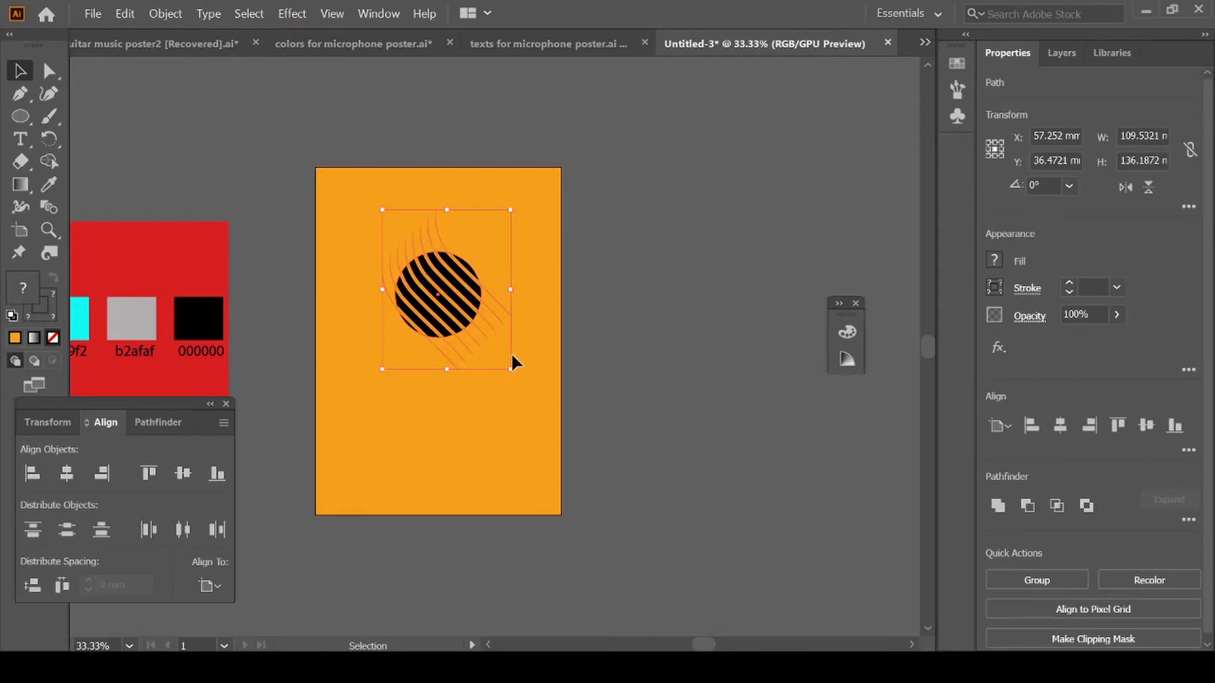
{"action": "key", "text": "ctrl+g"}
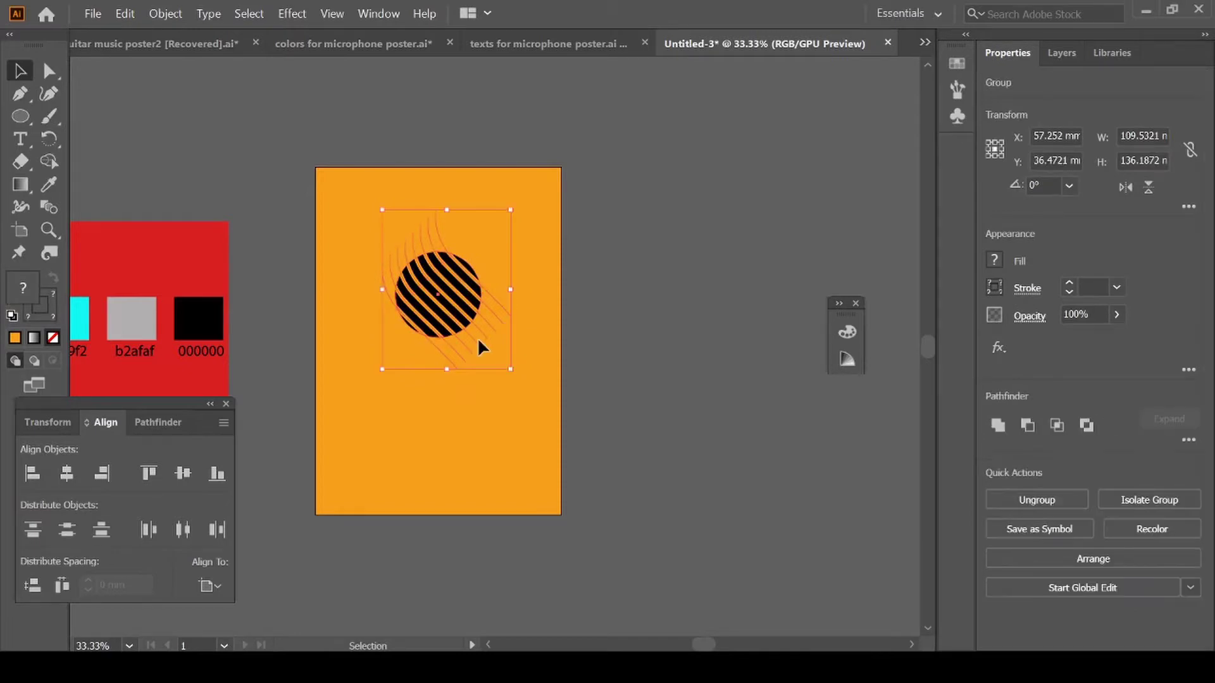
{"action": "left_click", "coordinate": [545, 376]}
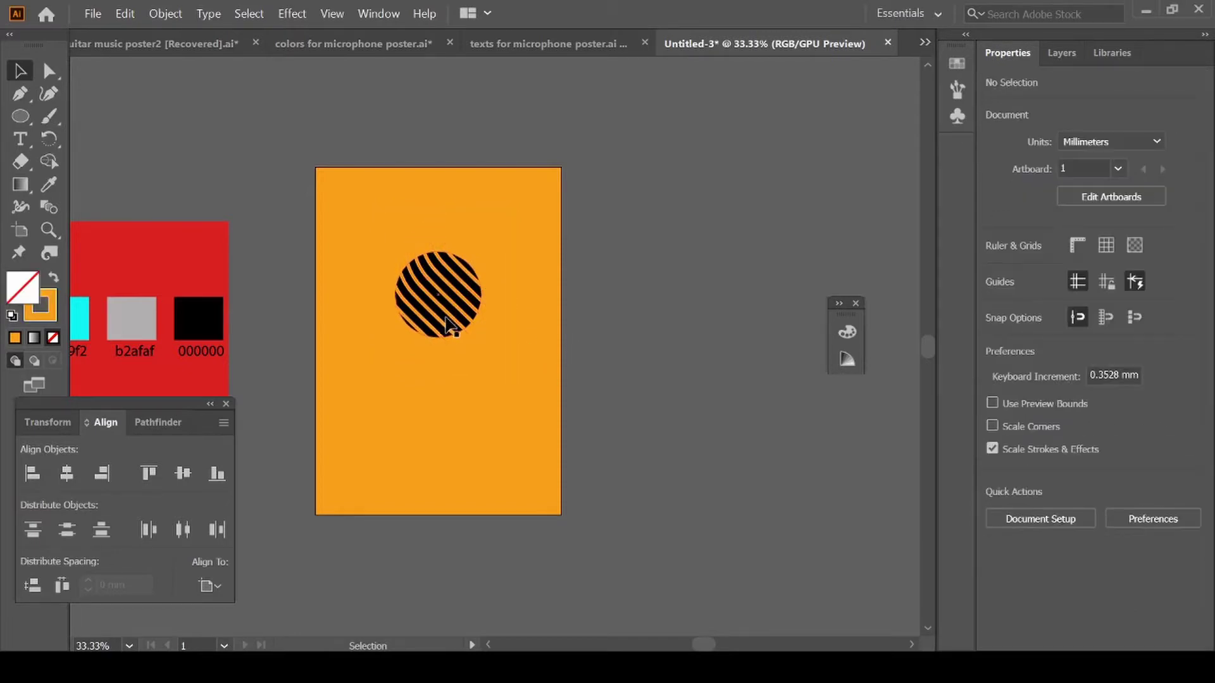
{"action": "left_click_drag", "start_coordinate": [447, 321], "coordinate": [689, 339]}
{"action": "scroll", "coordinate": [689, 339], "scroll_direction": "right", "scroll_amount": 5}
{"action": "scroll", "coordinate": [689, 339], "scroll_direction": "right", "scroll_amount": 1}
{"action": "left_click", "coordinate": [586, 349]}
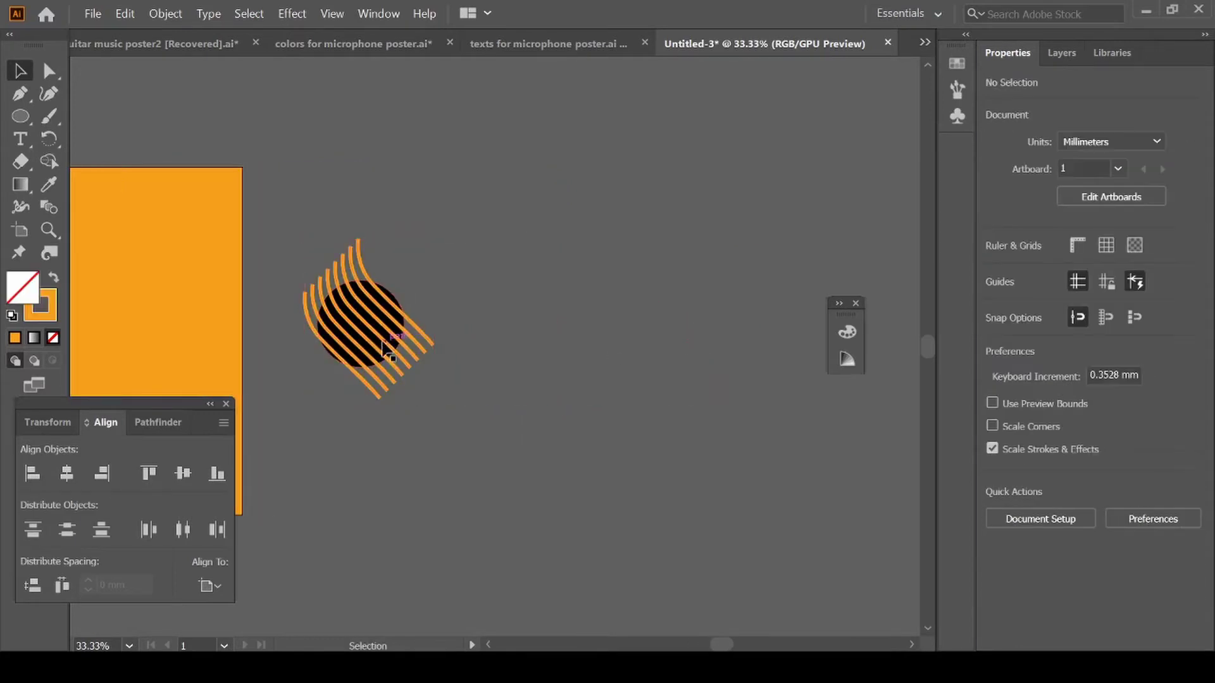
Ungroup the black circle and its curved lines
{"action": "left_click", "coordinate": [427, 338]}
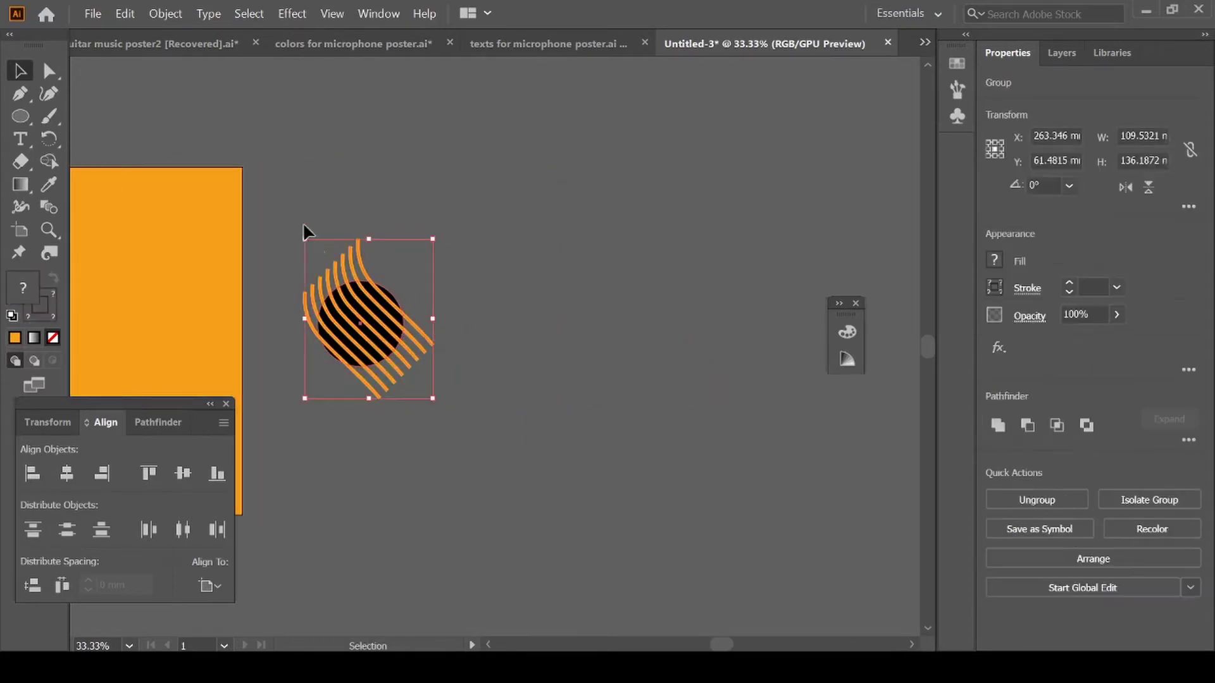
{"action": "right_click", "coordinate": [359, 326]}
{"action": "left_click", "coordinate": [403, 439]}
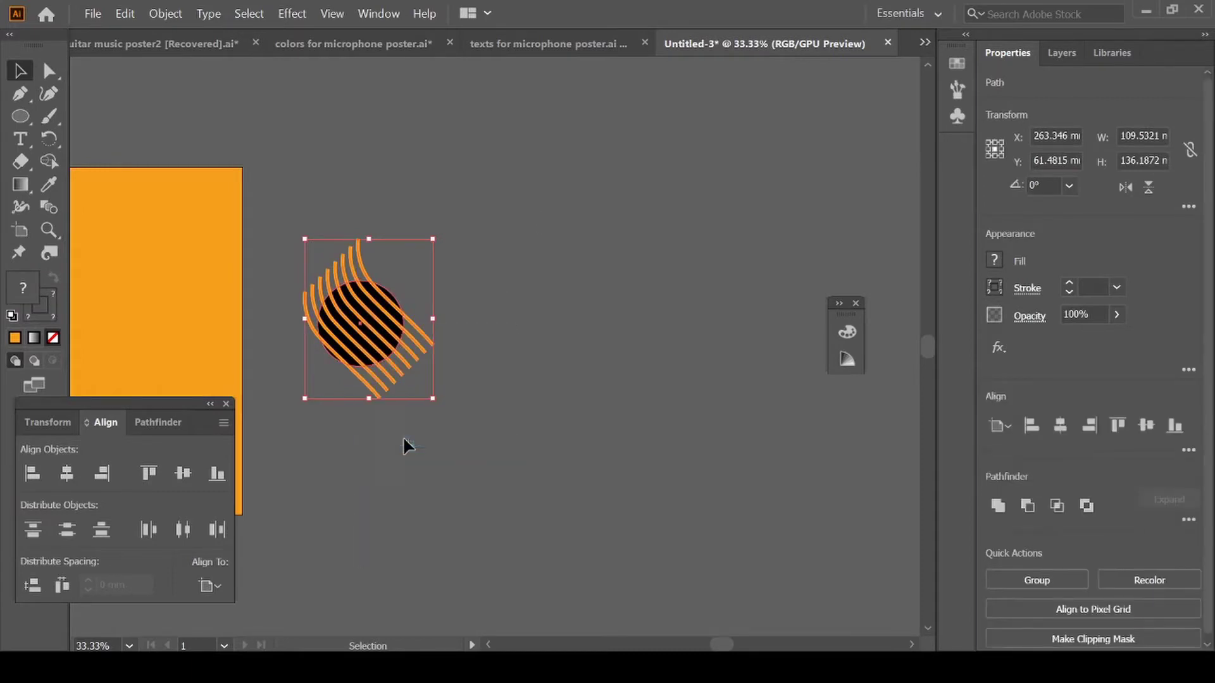
{"action": "left_click", "coordinate": [537, 215]}
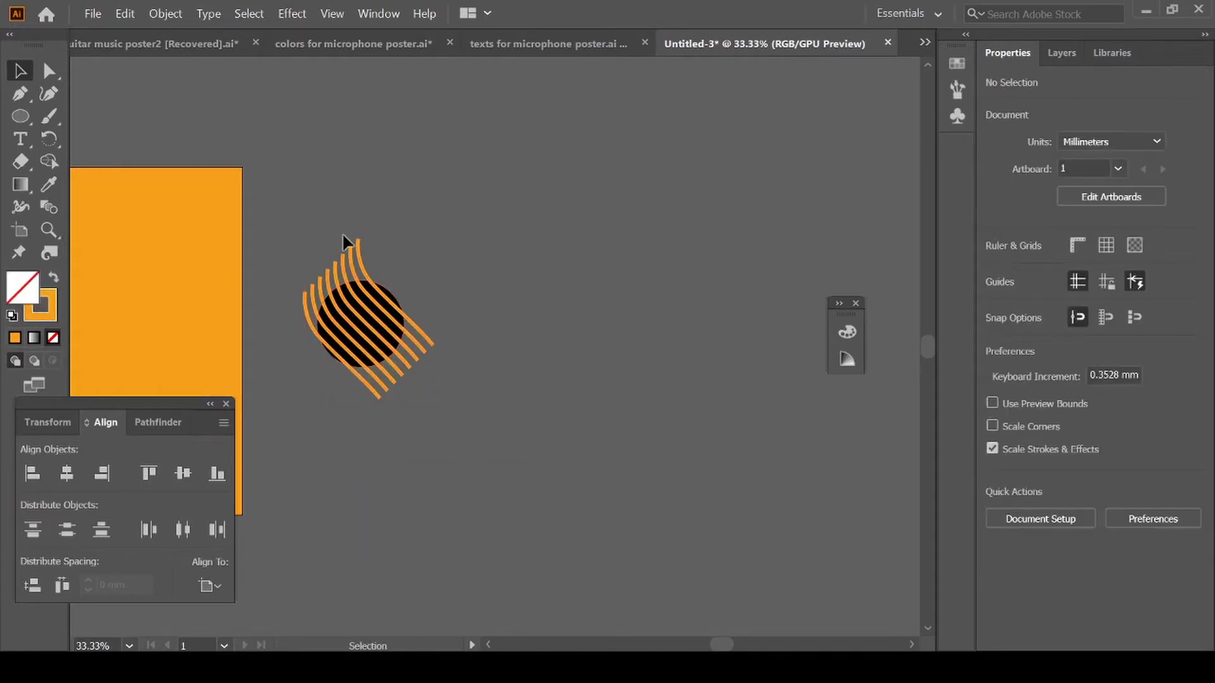
{"action": "left_click", "coordinate": [59, 68]}
{"action": "left_click_drag", "start_coordinate": [51, 77], "coordinate": [127, 118]}
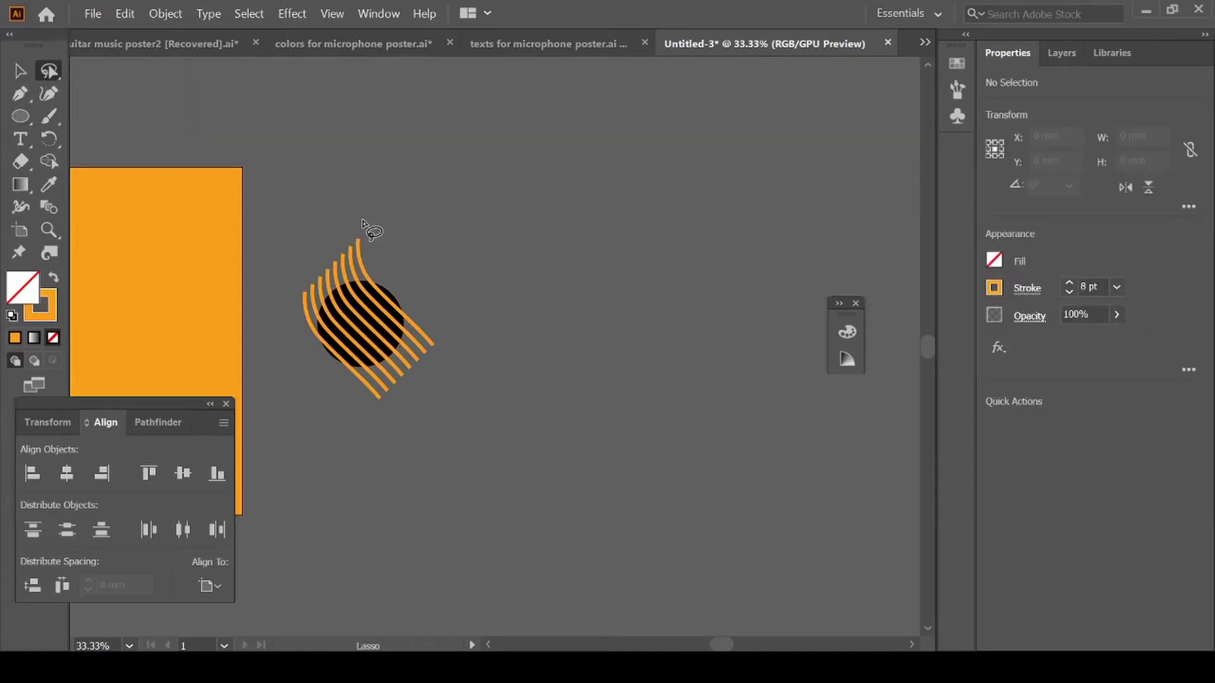
{"action": "left_click", "coordinate": [21, 71]}
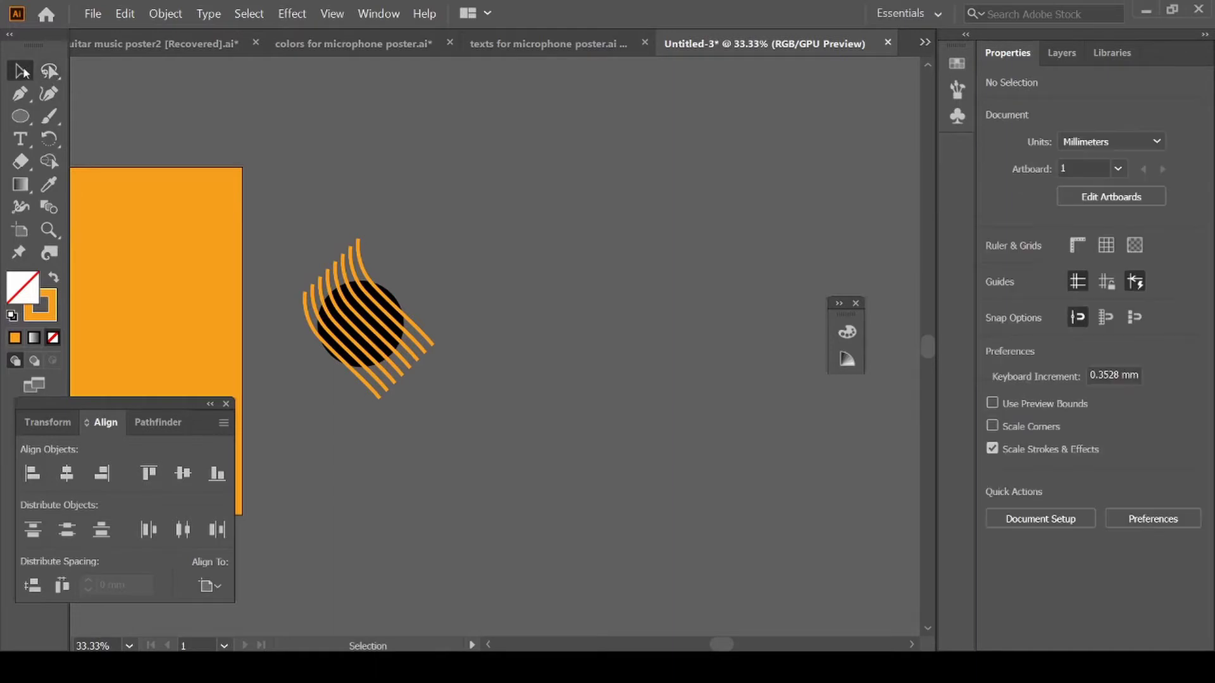
Place copies of the two outermost curved lines on the empty canvas to the lower right of the circle, with a gap between them
{"action": "left_click", "coordinate": [359, 256]}
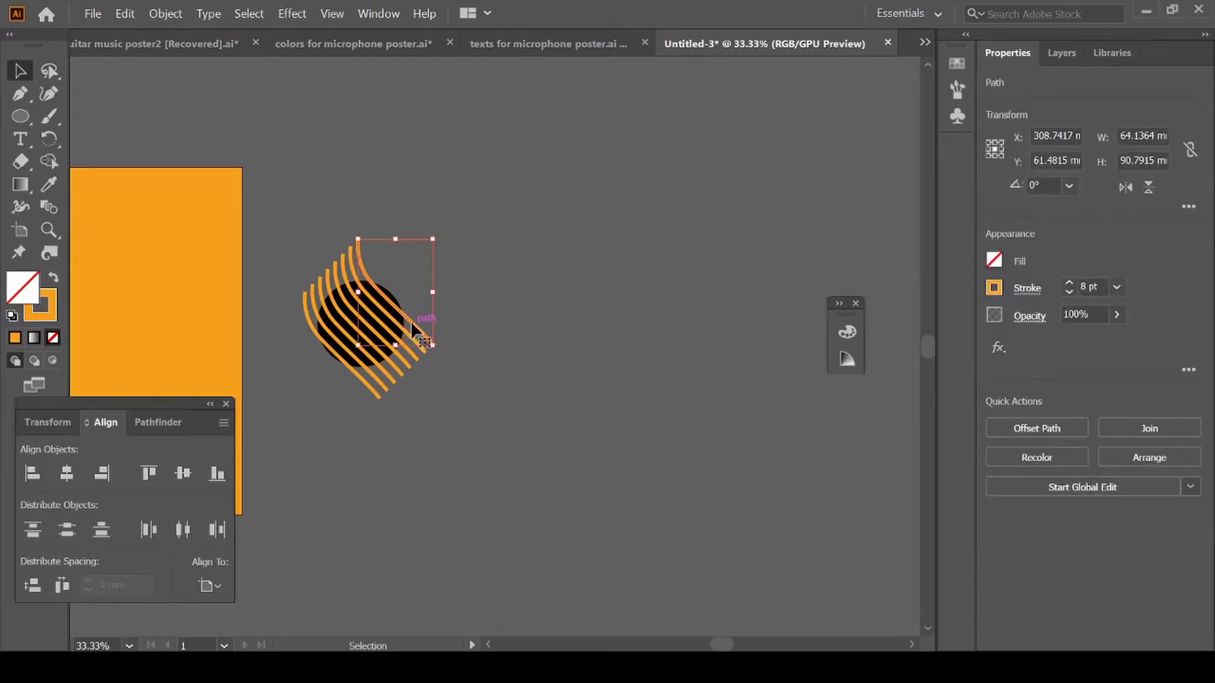
{"action": "left_click_drag", "start_coordinate": [412, 317], "coordinate": [590, 431]}
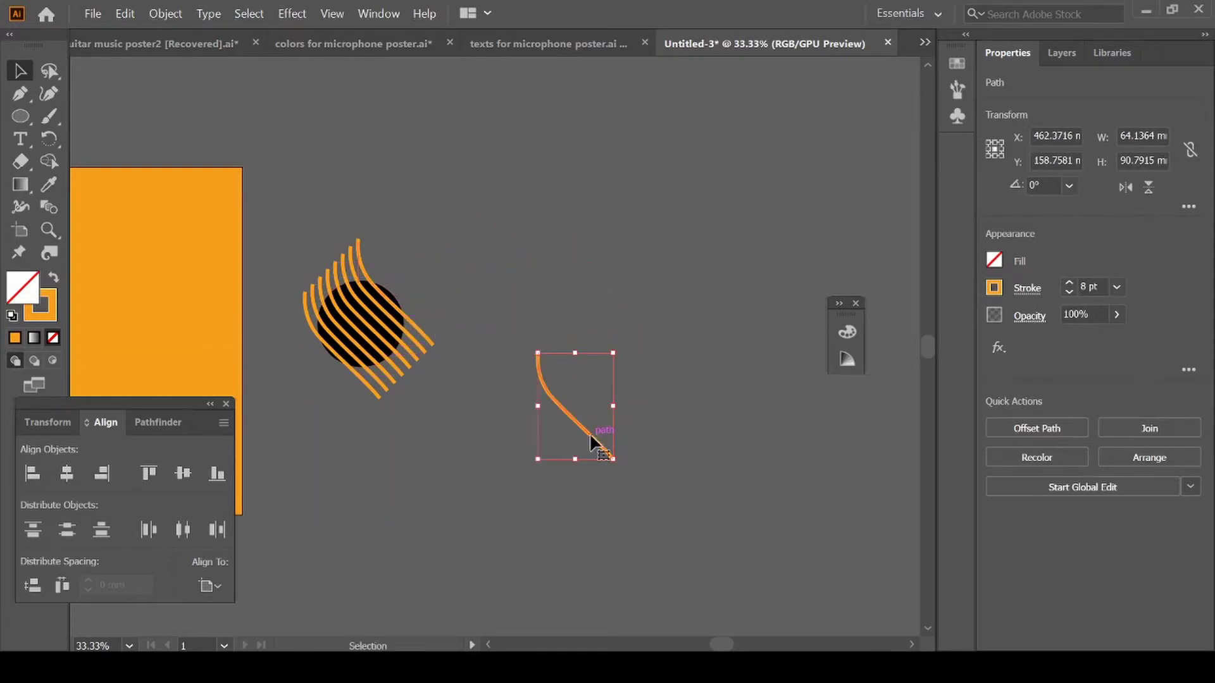
{"action": "left_click", "coordinate": [364, 381]}
{"action": "left_click_drag", "start_coordinate": [365, 381], "coordinate": [511, 506]}
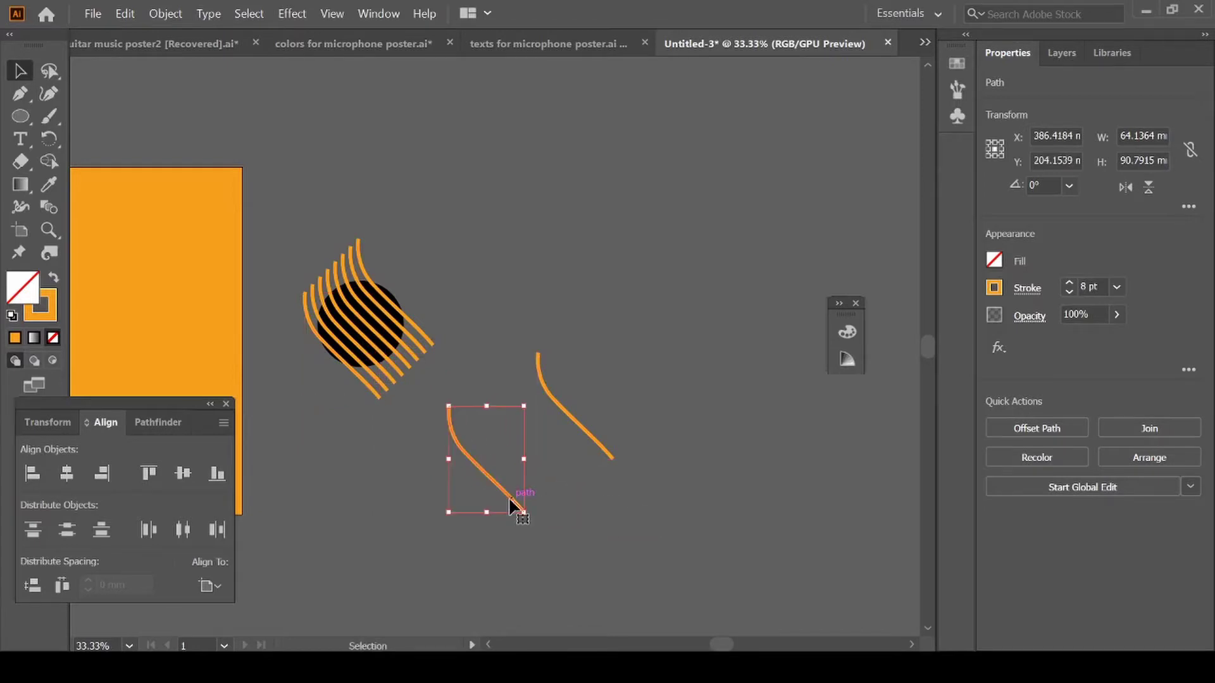
Set the stroke weight of both copied curved lines to 3 pt
{"action": "left_click", "coordinate": [594, 441], "text": "shift"}
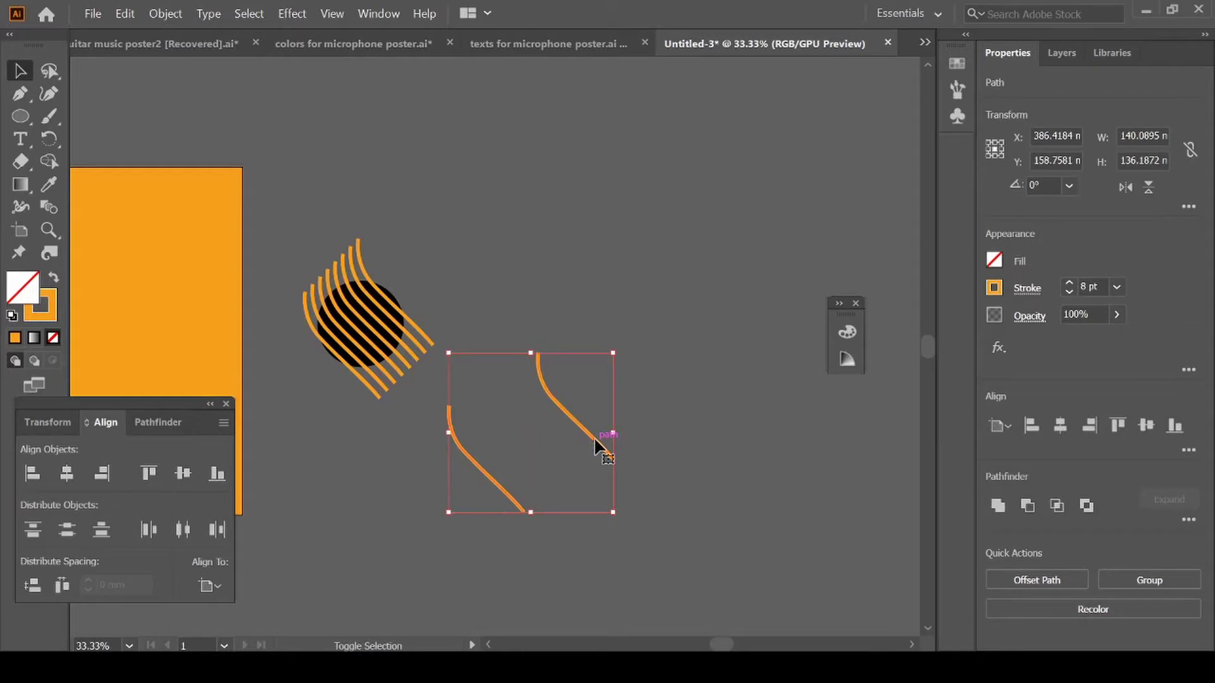
{"action": "left_click", "coordinate": [1116, 288]}
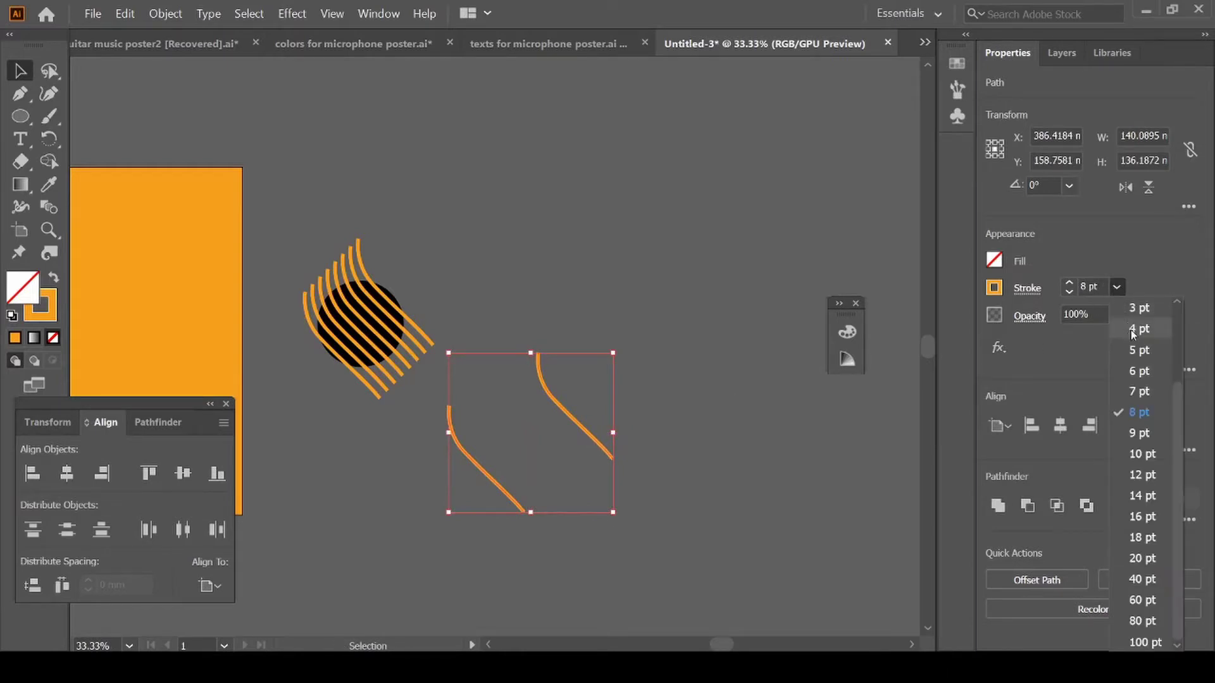
{"action": "left_click", "coordinate": [1136, 308]}
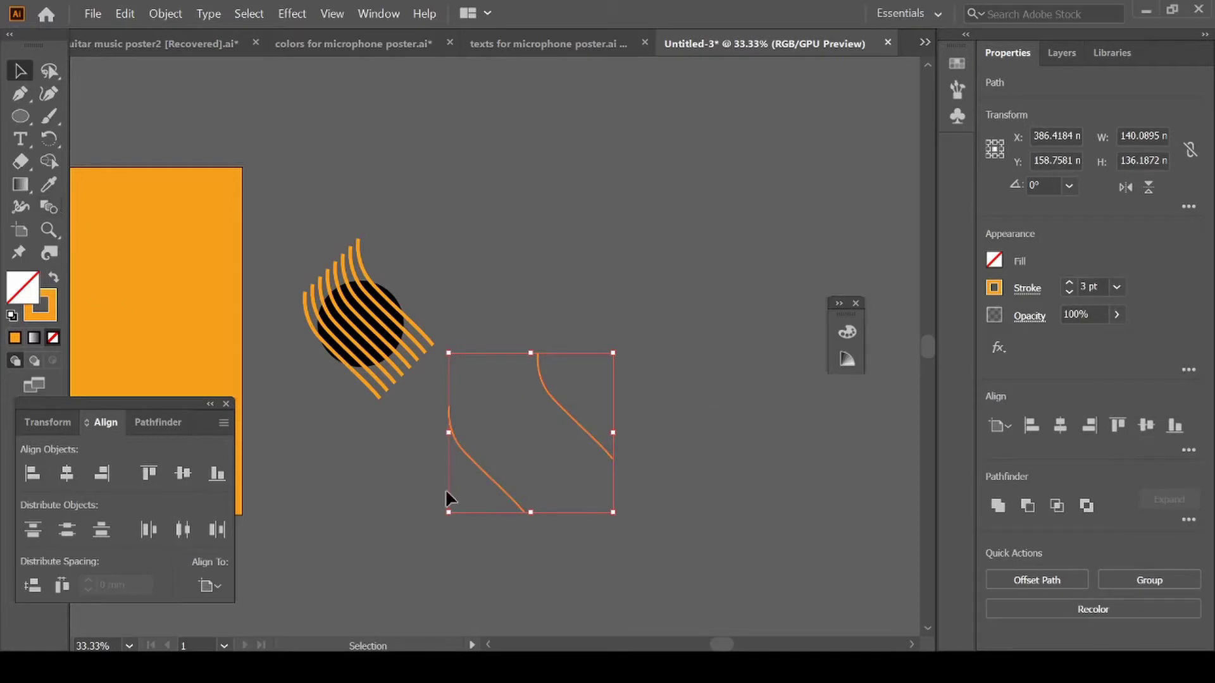
Blend the two 3 pt curved lines with Specified Steps spacing, filling the gap between them with evenly spaced lines
{"action": "key", "text": "w"}
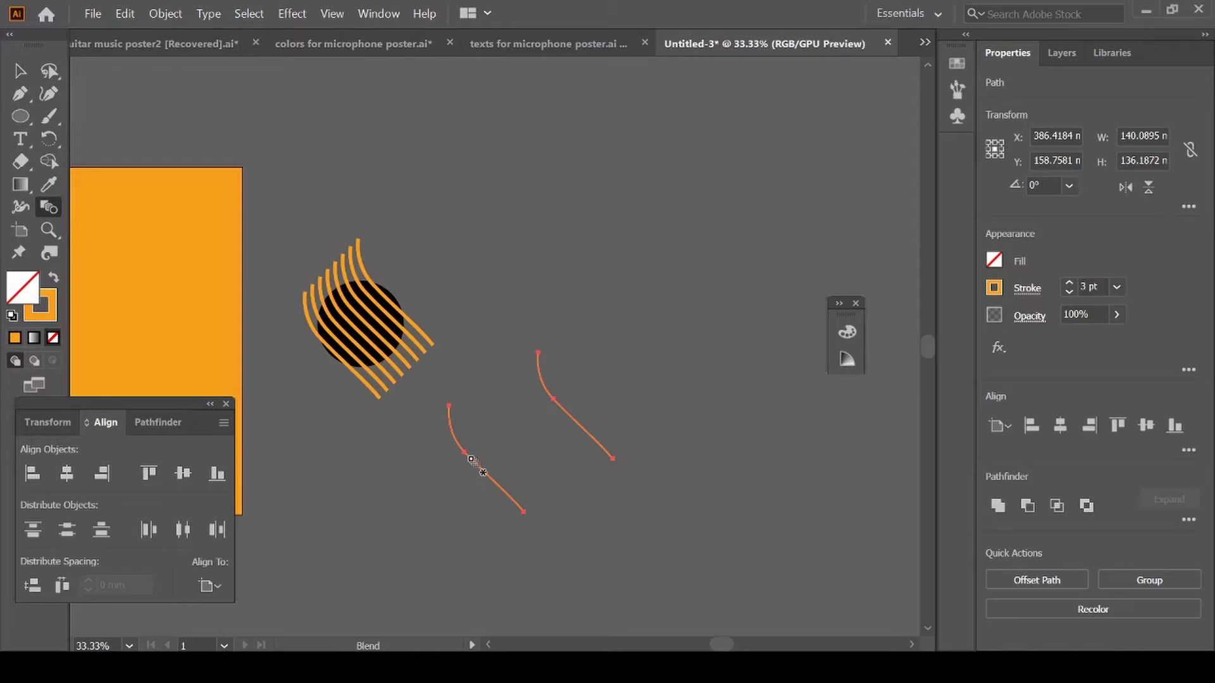
{"action": "left_click", "coordinate": [573, 418]}
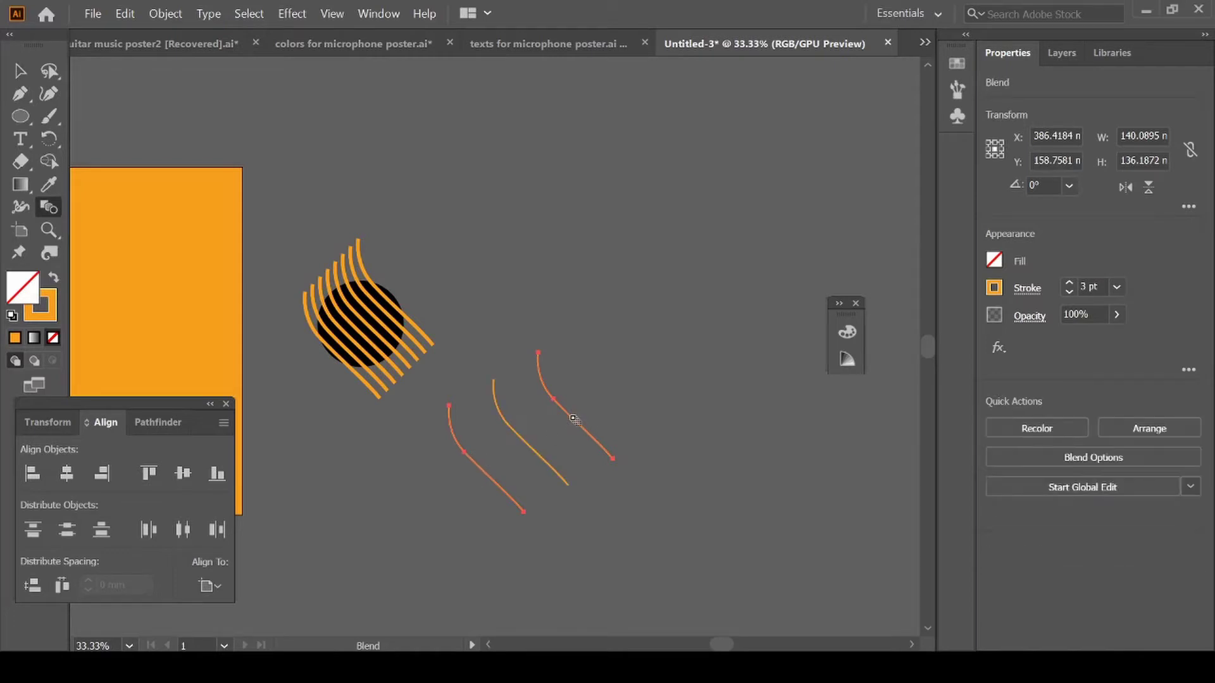
{"action": "double_click", "coordinate": [48, 213]}
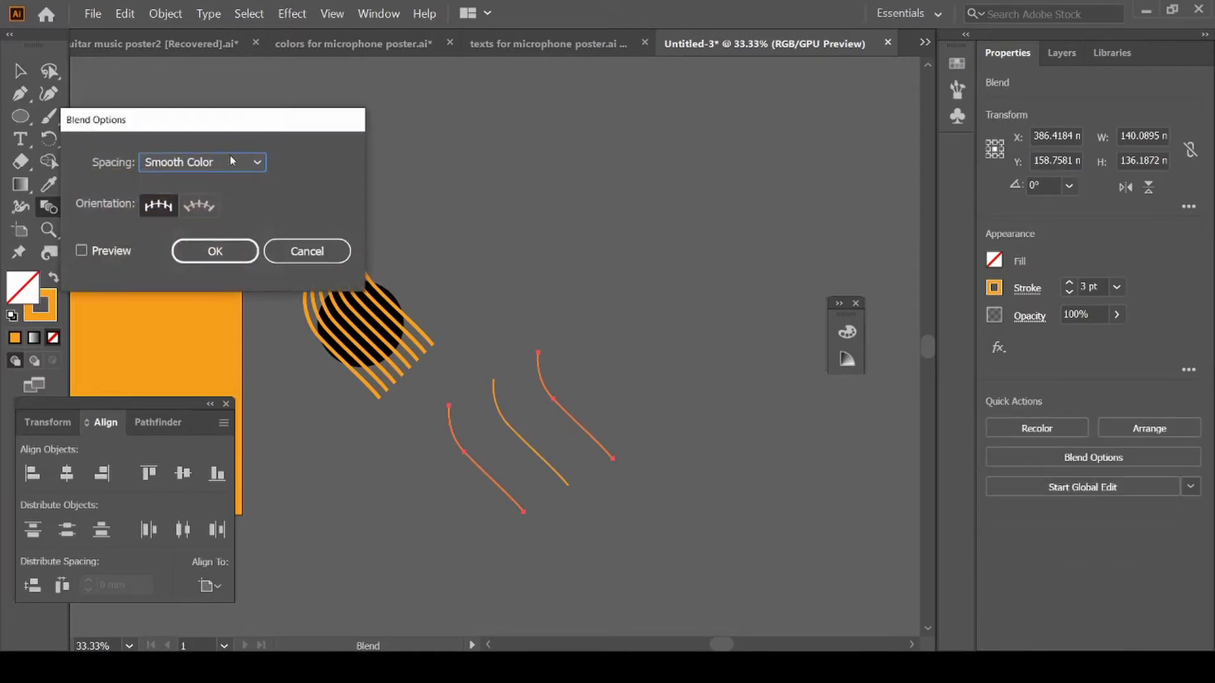
{"action": "left_click", "coordinate": [80, 250]}
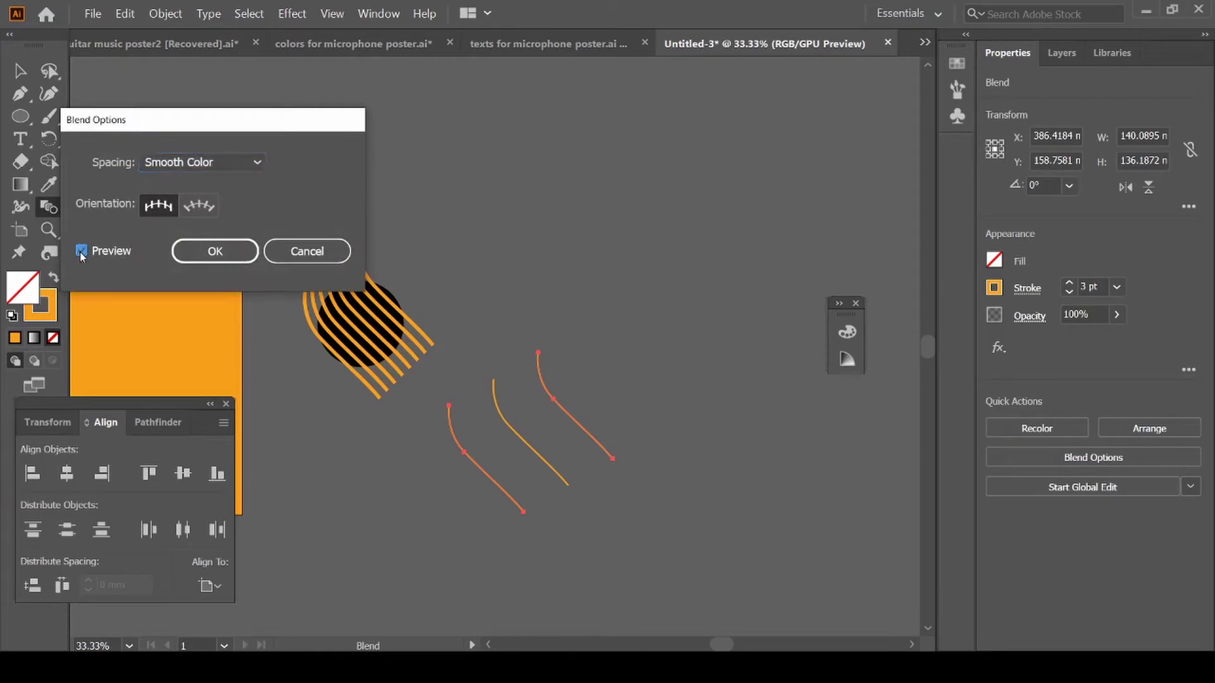
{"action": "left_click", "coordinate": [258, 163]}
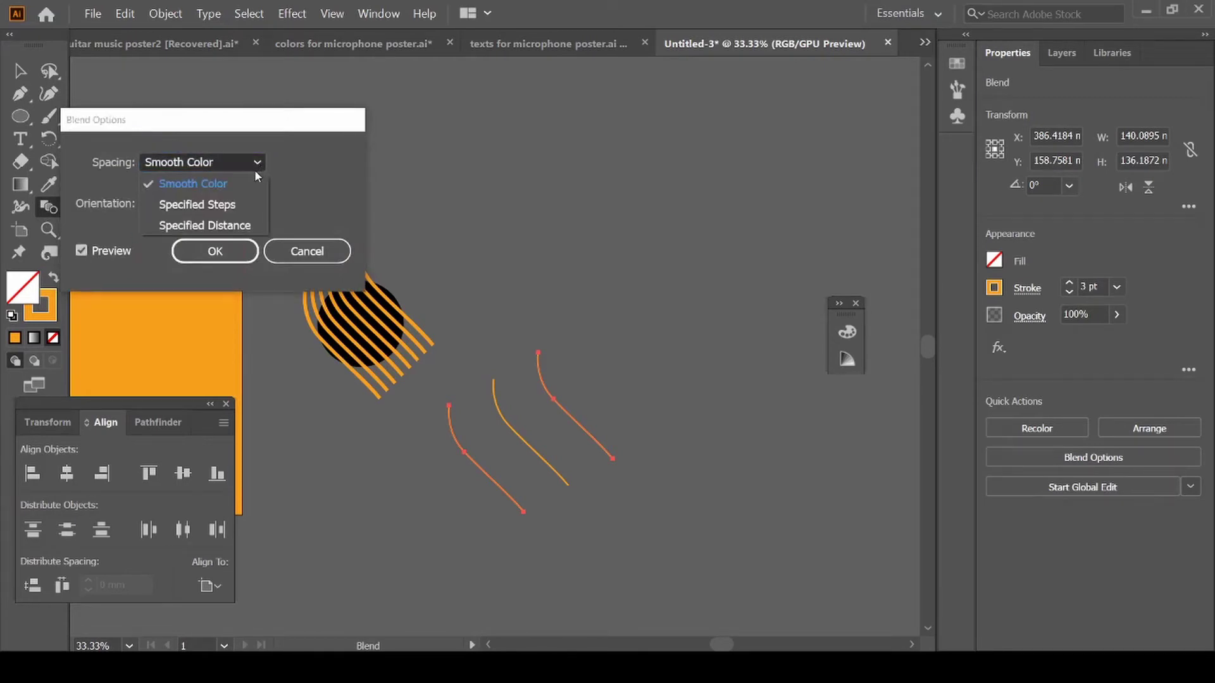
{"action": "left_click", "coordinate": [221, 204]}
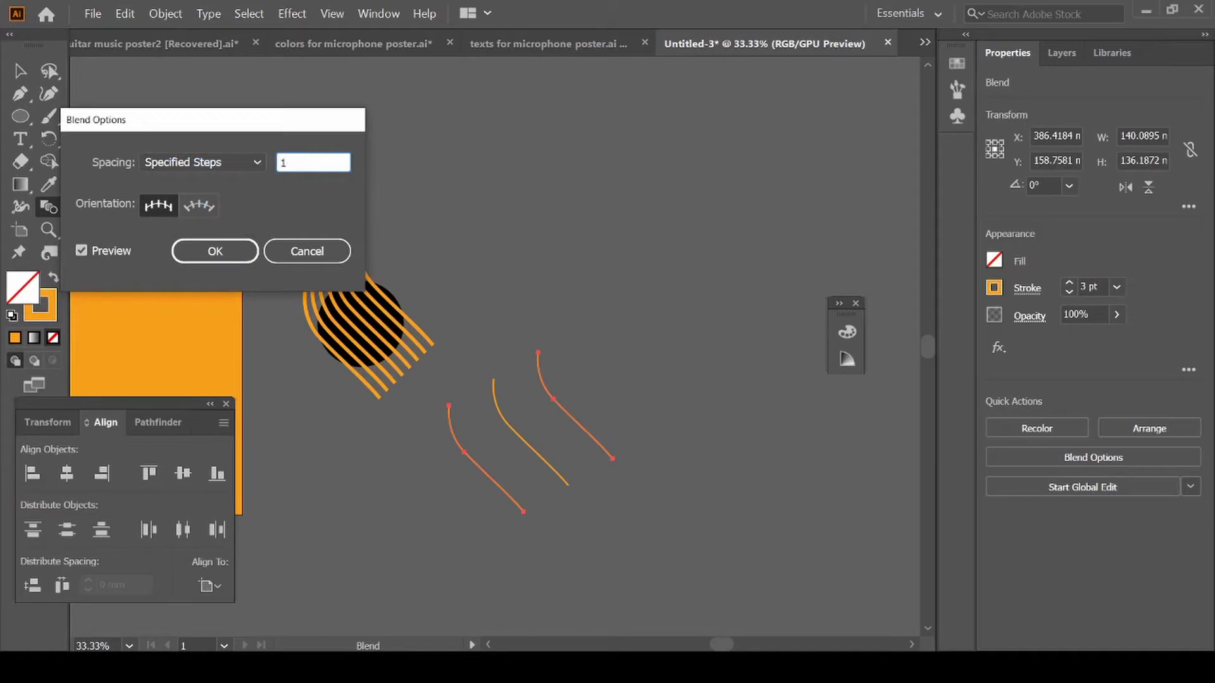
{"action": "left_click", "coordinate": [215, 252]}
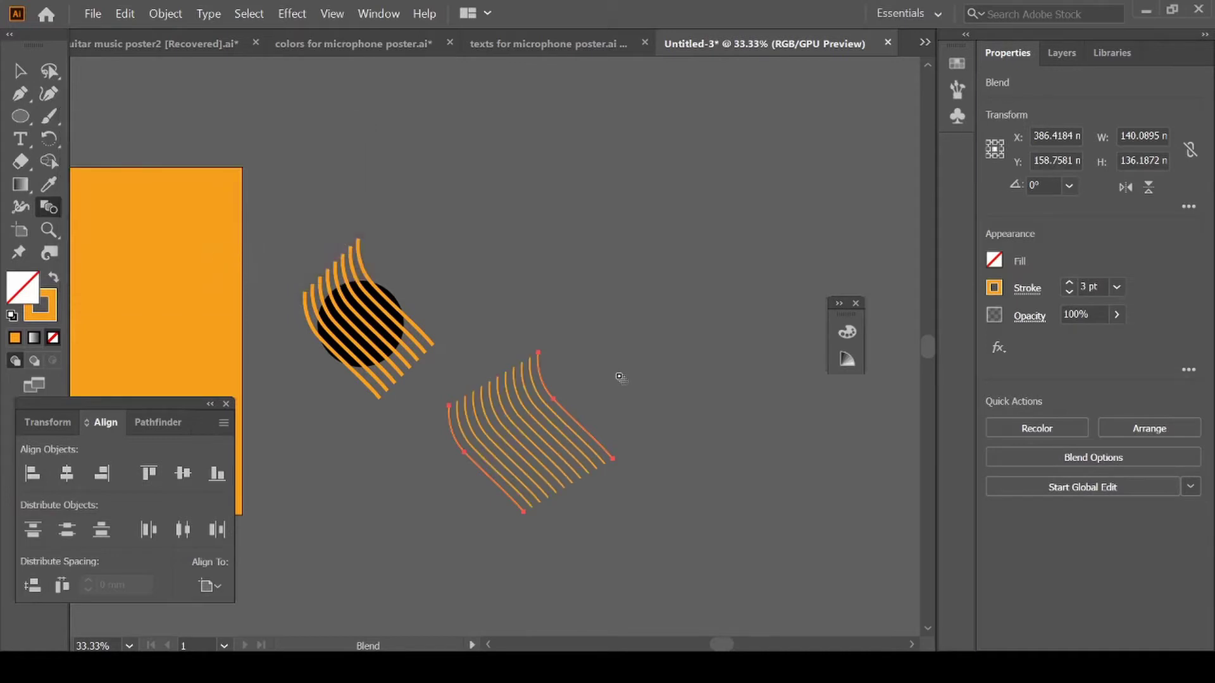
Move the blended thin lines over the black circle and rotate them to about 303°, crossing the thicker lines
{"action": "left_click", "coordinate": [20, 70]}
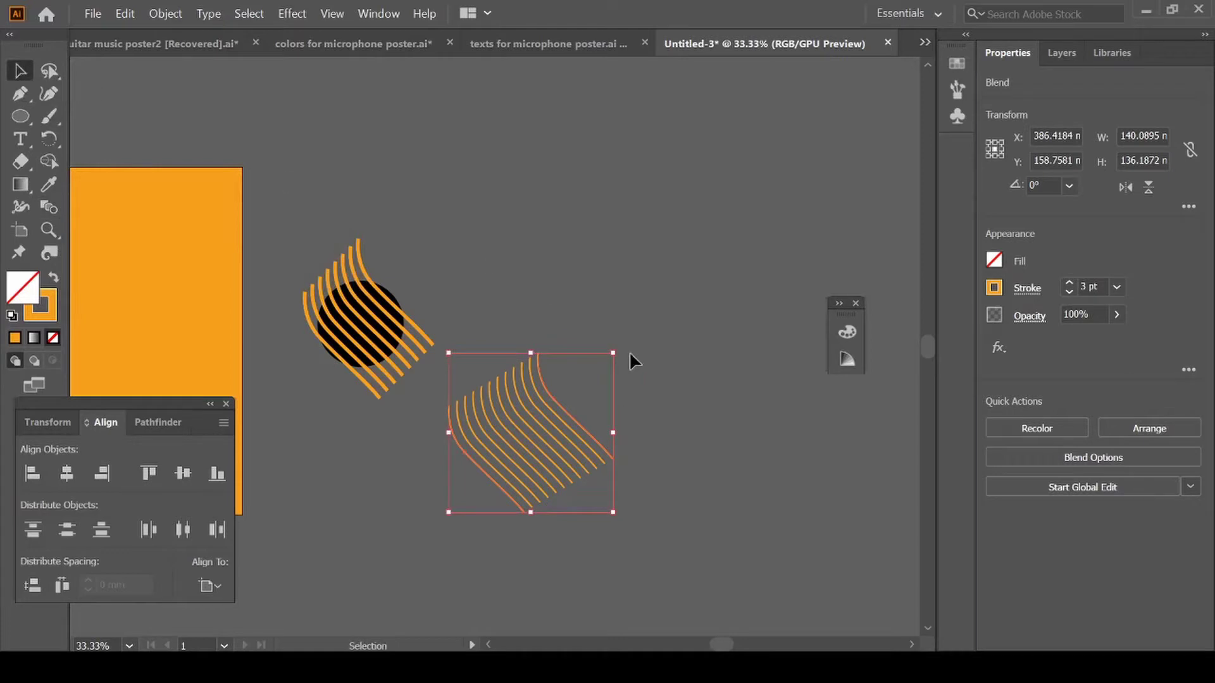
{"action": "left_click_drag", "start_coordinate": [554, 425], "coordinate": [399, 354]}
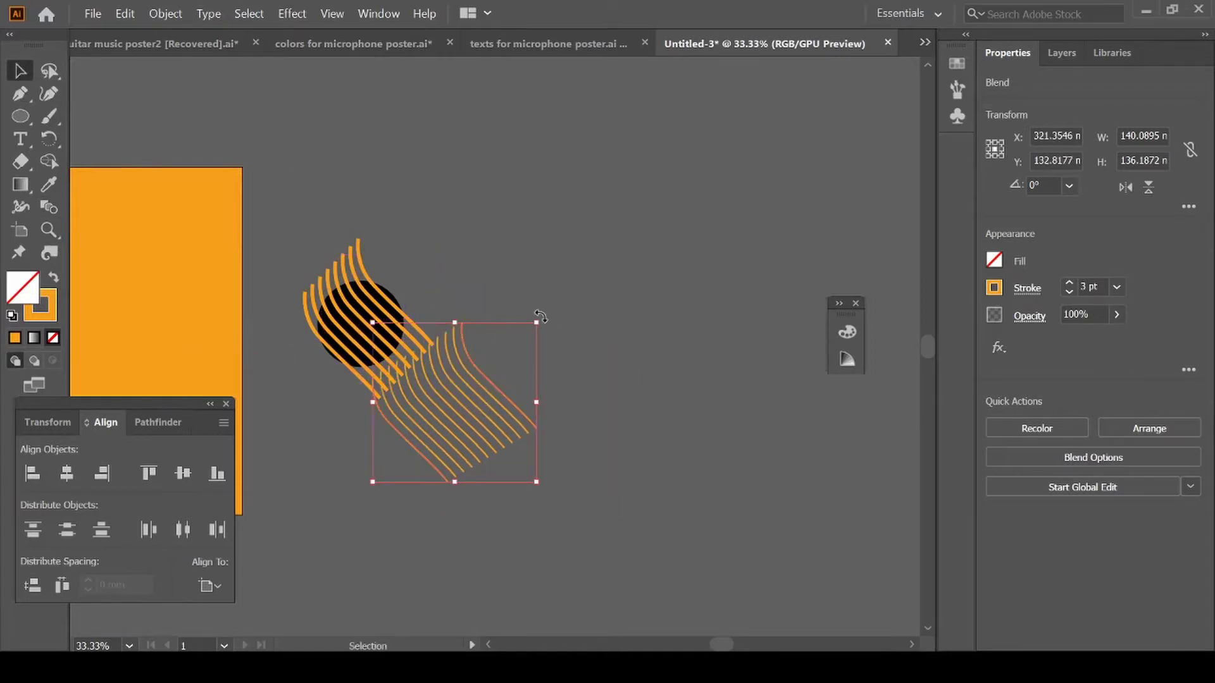
{"action": "left_click_drag", "start_coordinate": [542, 317], "coordinate": [618, 404]}
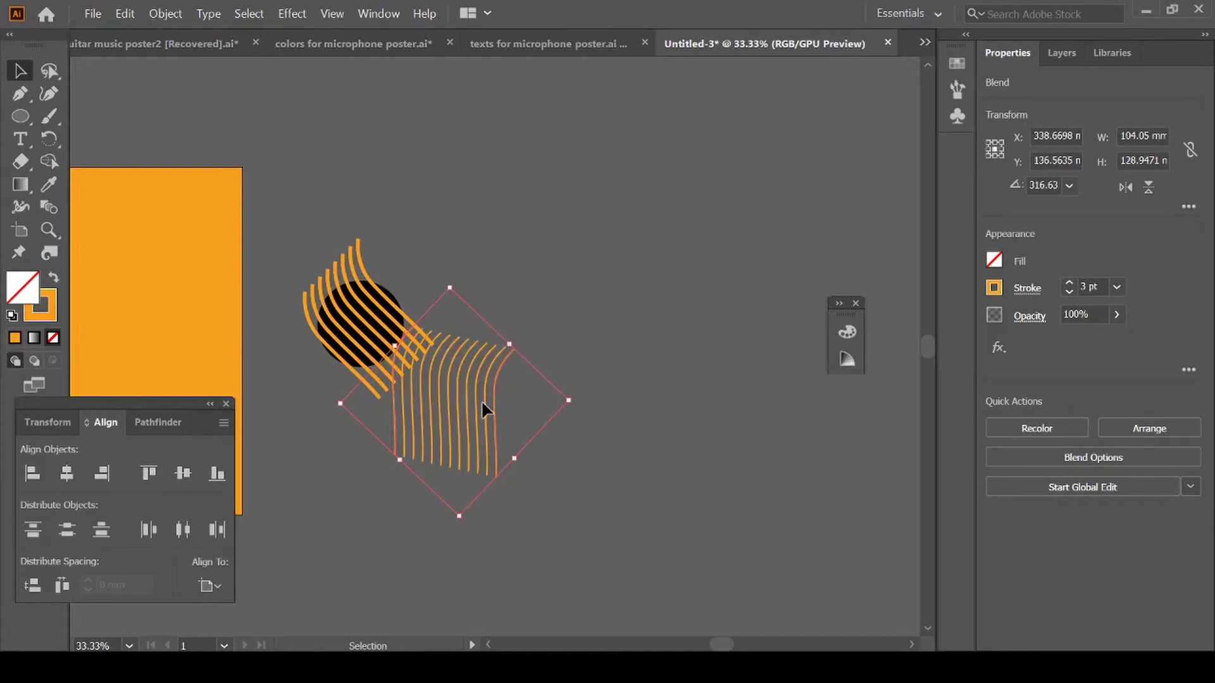
{"action": "left_click_drag", "start_coordinate": [484, 400], "coordinate": [402, 312]}
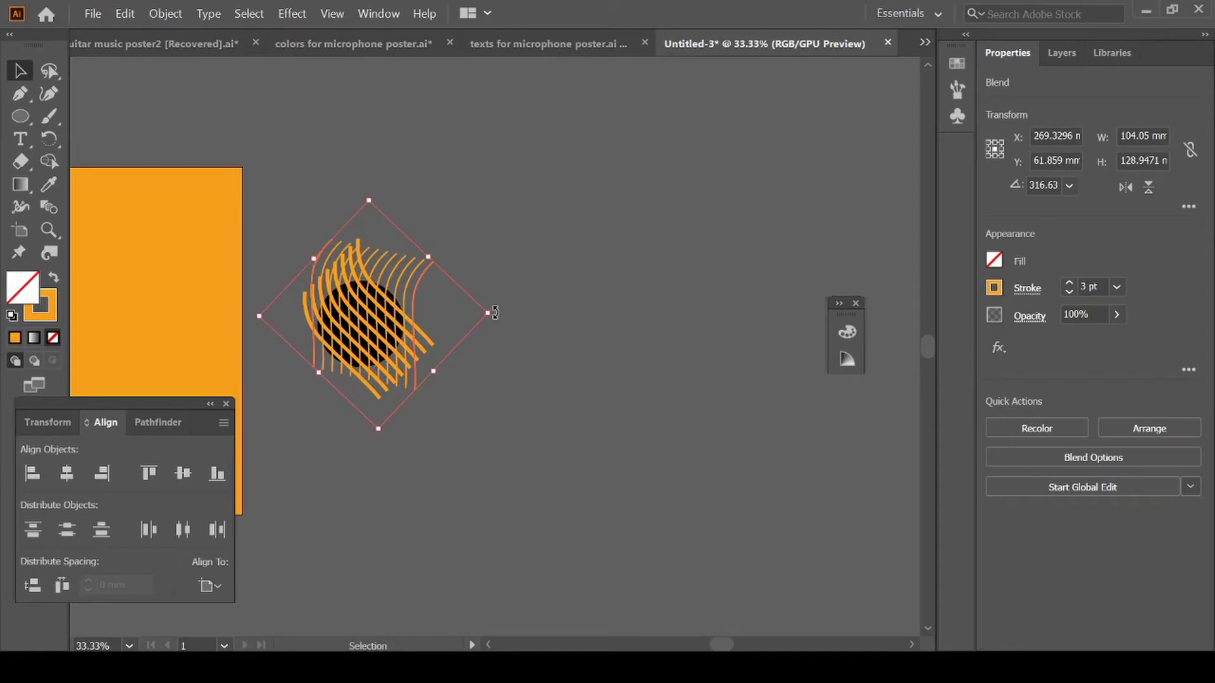
{"action": "left_click_drag", "start_coordinate": [495, 313], "coordinate": [502, 348]}
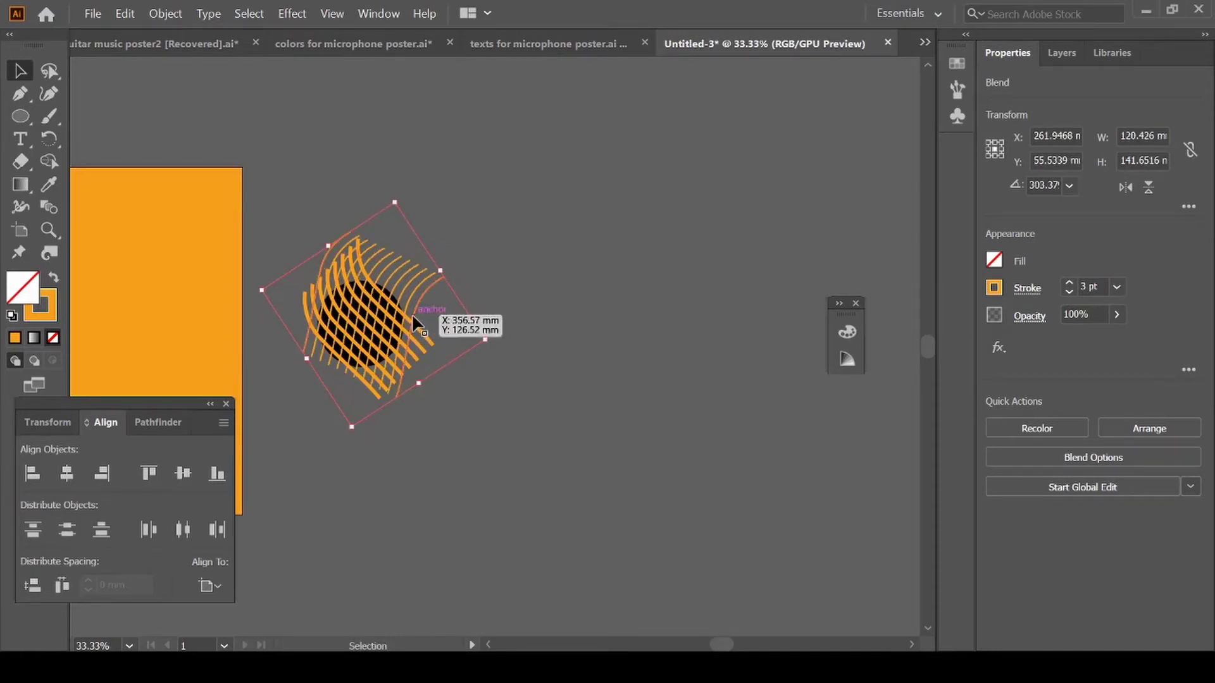
Paste a copy of the black circle in front and bring it above all the crossing curved lines
{"action": "left_click", "coordinate": [408, 329]}
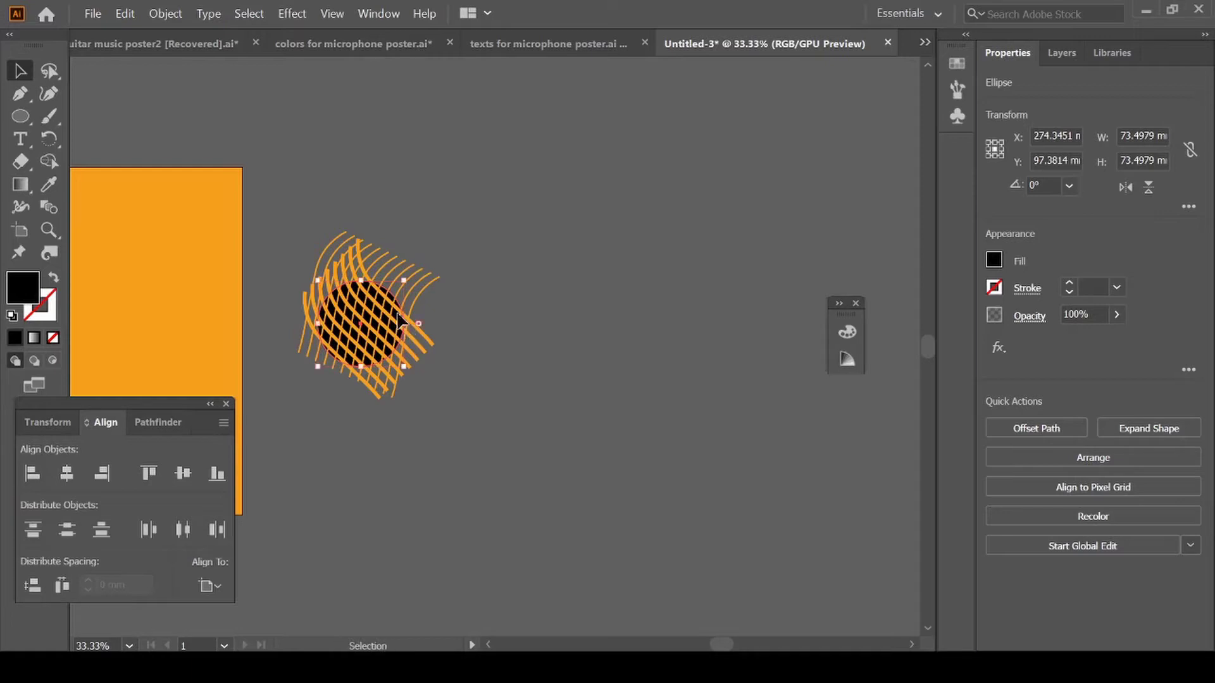
{"action": "right_click", "coordinate": [398, 320]}
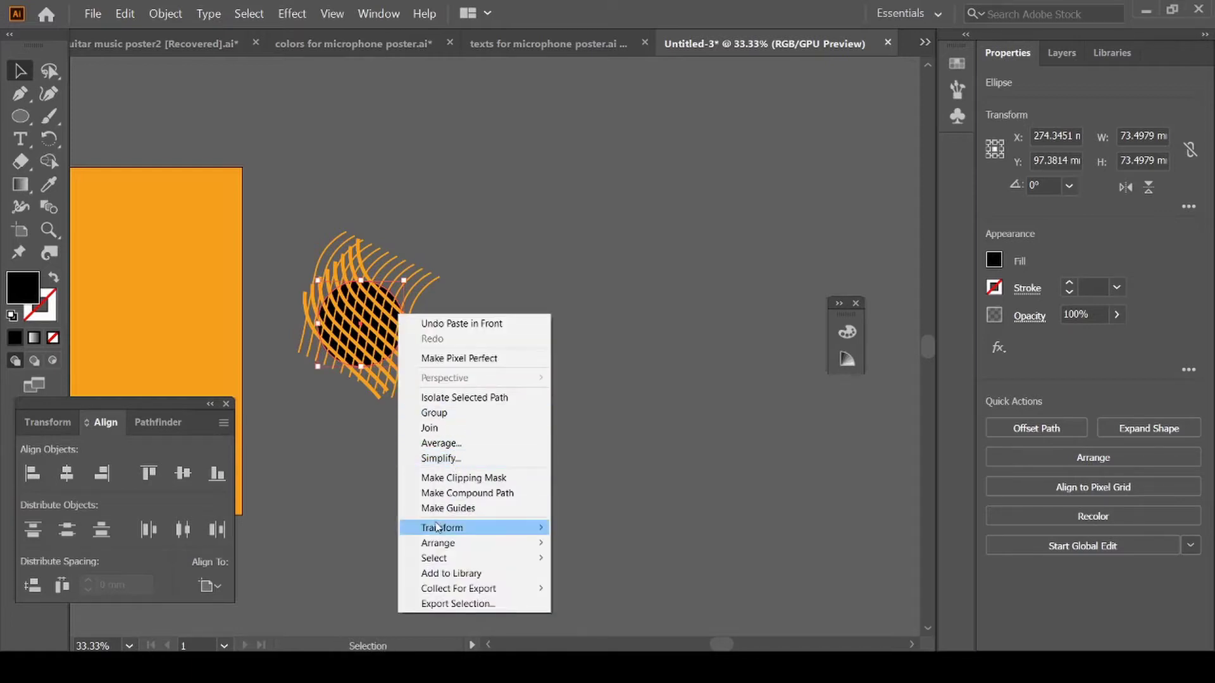
{"action": "mouse_move", "coordinate": [436, 544]}
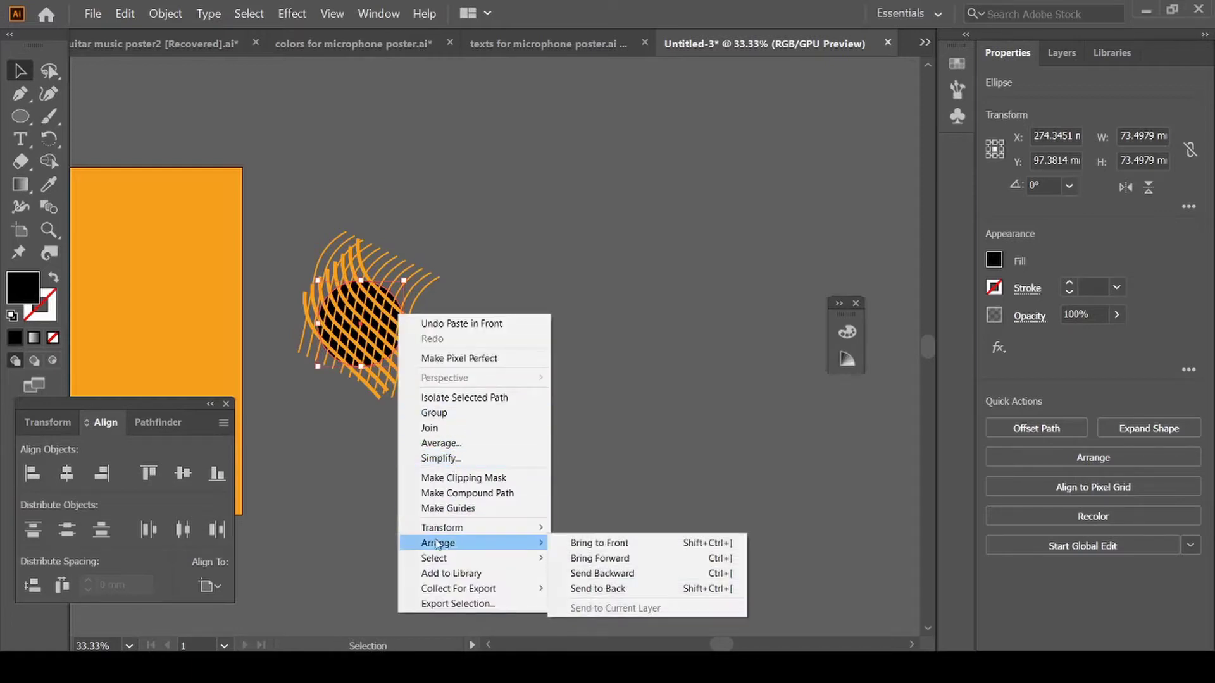
{"action": "left_click", "coordinate": [587, 545]}
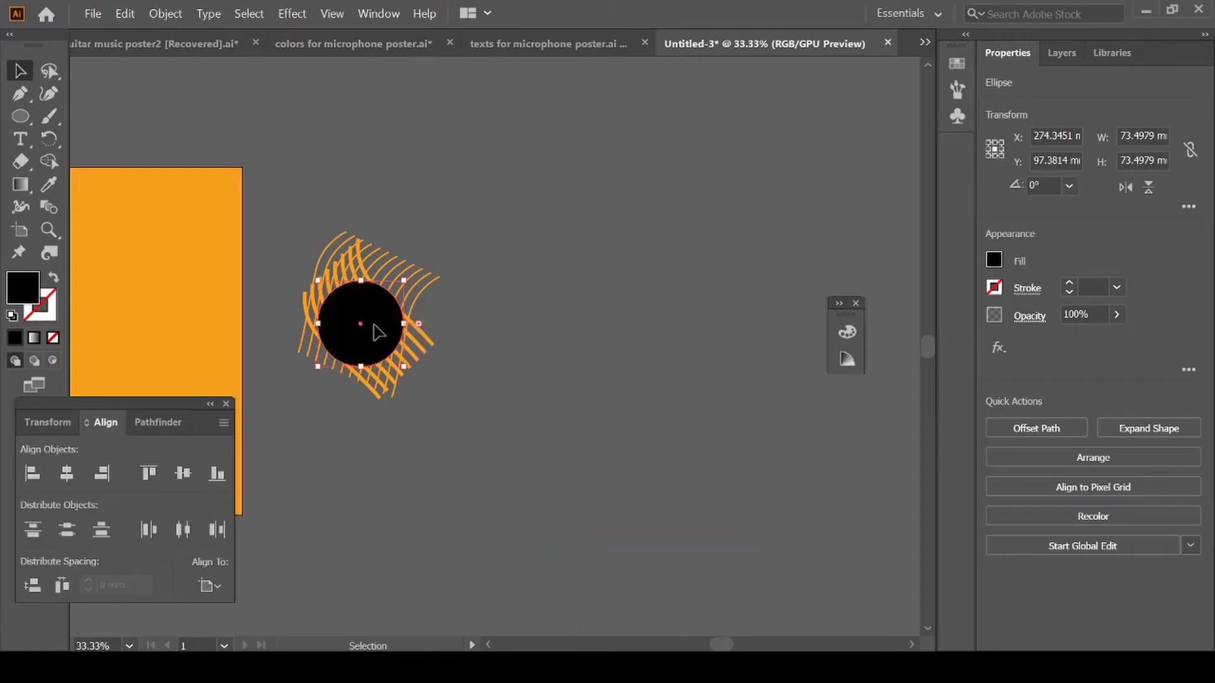
Duplicate the black circle to the right of the pattern and turn the copy into an unfilled outline with a 4 pt black stroke
{"action": "left_click_drag", "start_coordinate": [359, 333], "coordinate": [498, 343]}
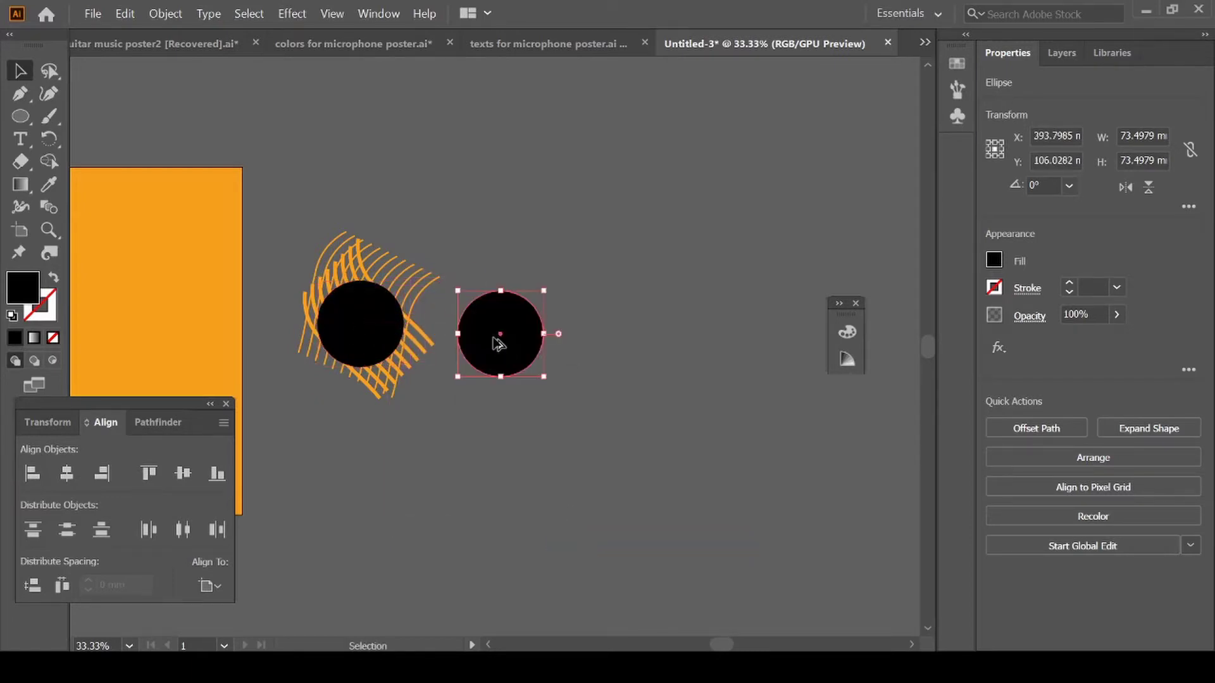
{"action": "left_click", "coordinate": [54, 279]}
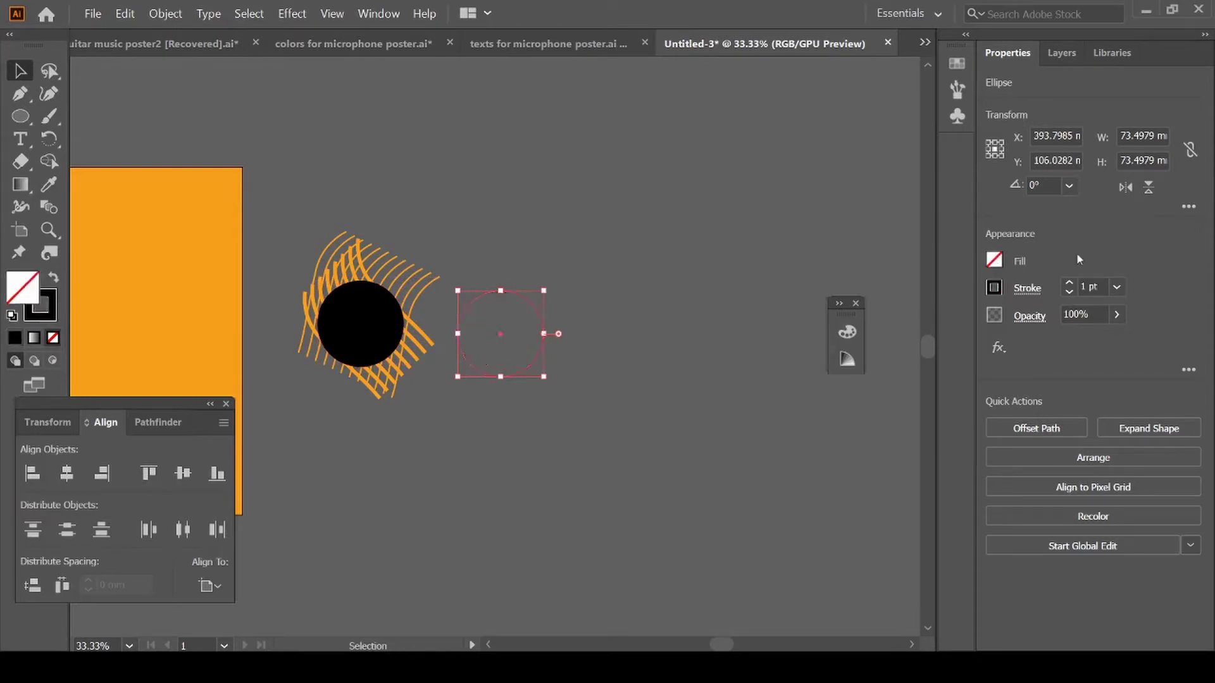
{"action": "left_click", "coordinate": [1116, 288]}
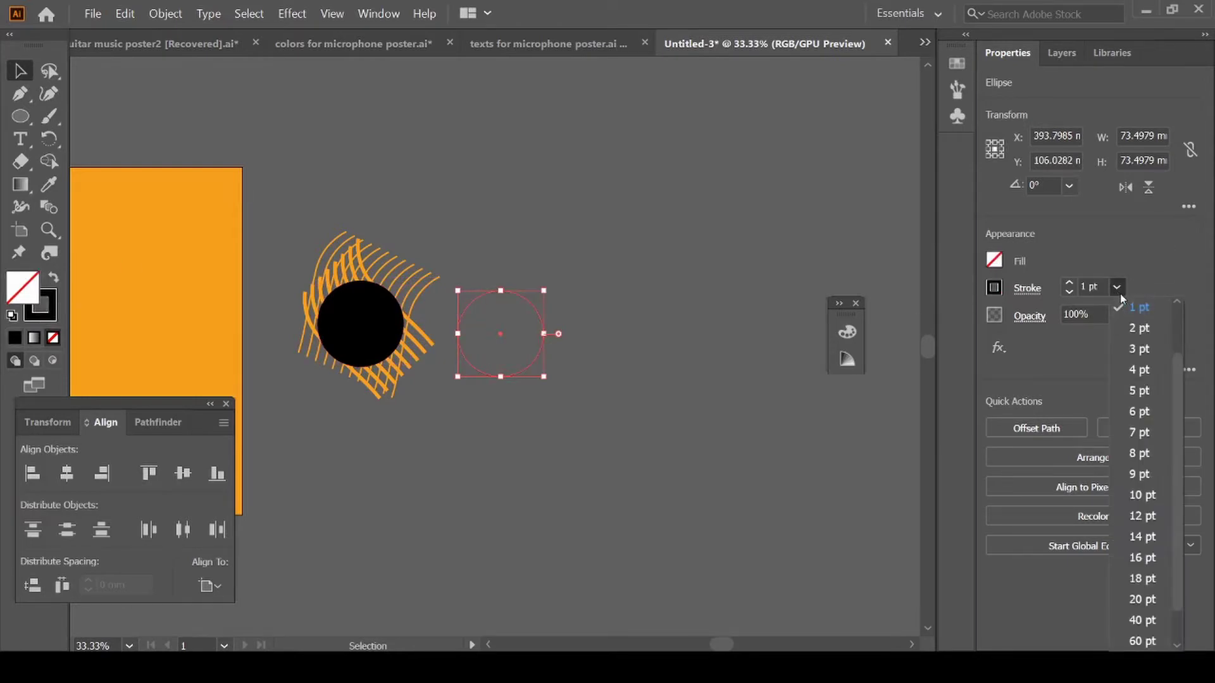
{"action": "left_click", "coordinate": [1148, 370]}
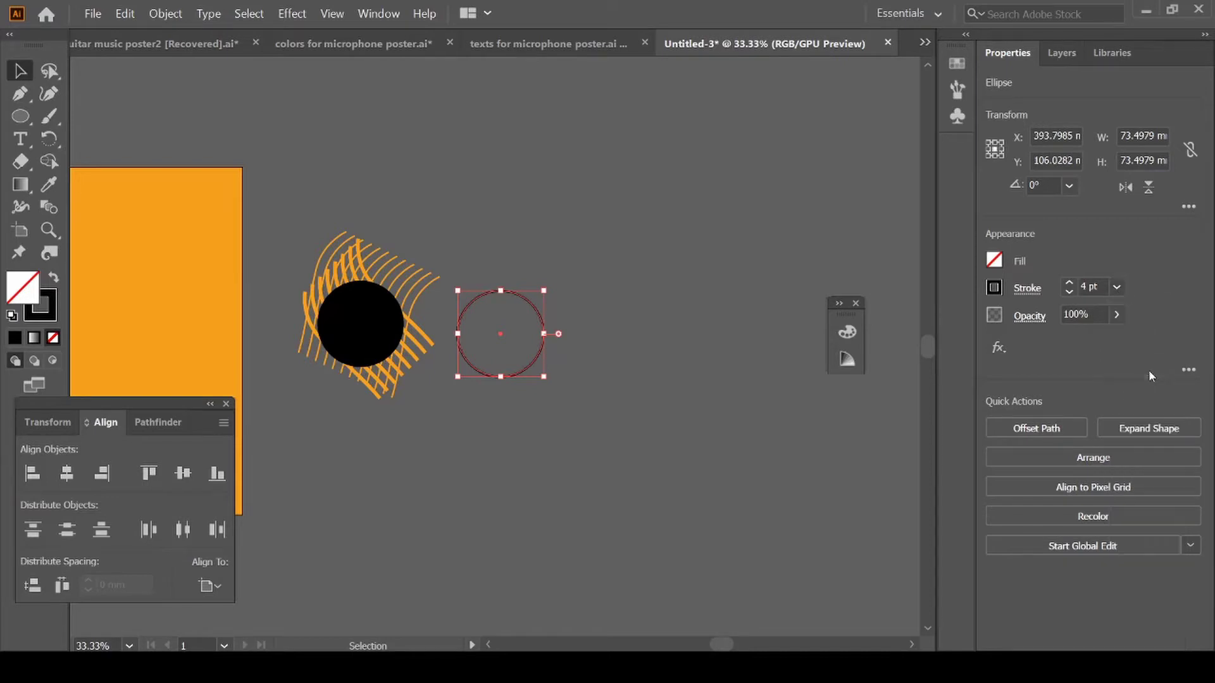
Make a clipping mask from the front black circle over the curved lines and the circle beneath
{"action": "left_click", "coordinate": [309, 246]}
{"action": "left_click_drag", "start_coordinate": [310, 255], "coordinate": [430, 400]}
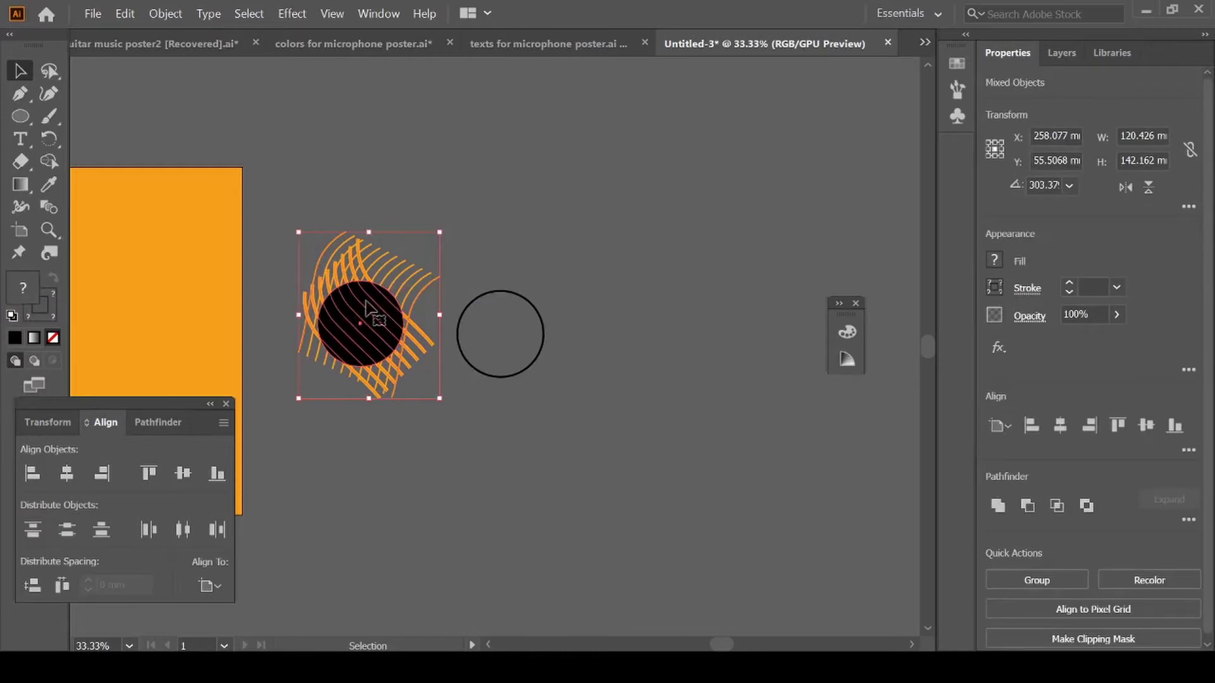
{"action": "key", "text": "ctrl+7"}
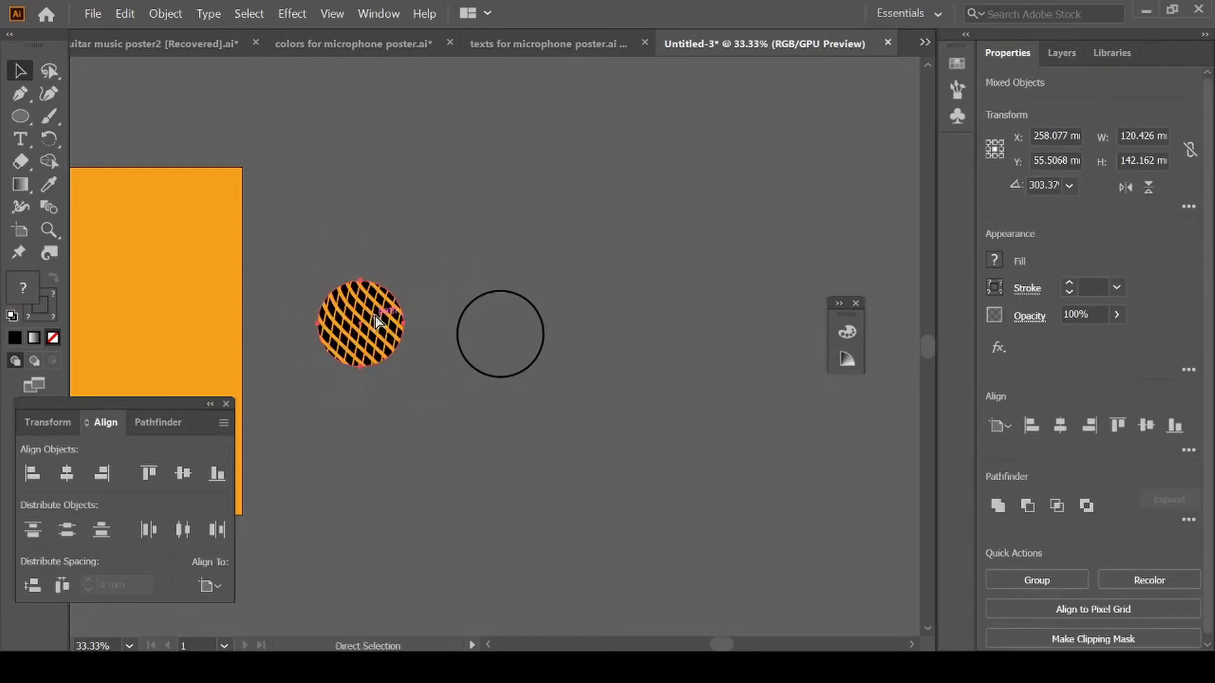
{"action": "left_click", "coordinate": [425, 428]}
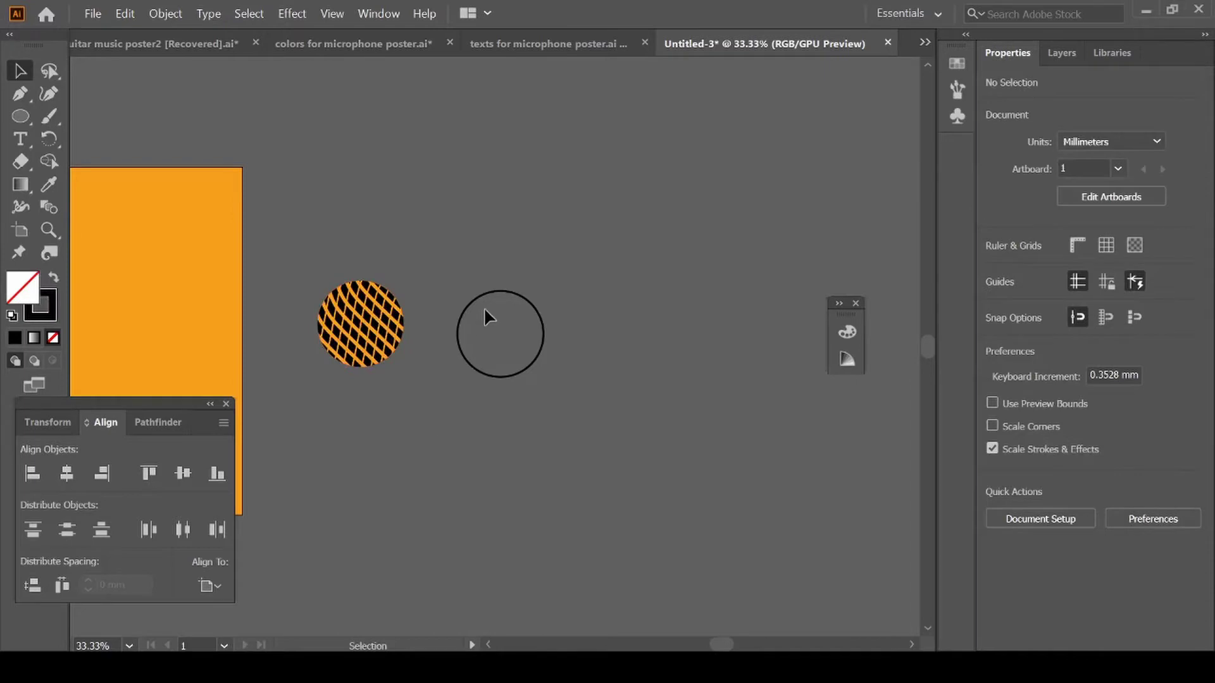
Center the patterned circle and the outline circle on each other horizontally and vertically using Align to Selection, and group them
{"action": "left_click", "coordinate": [380, 324]}
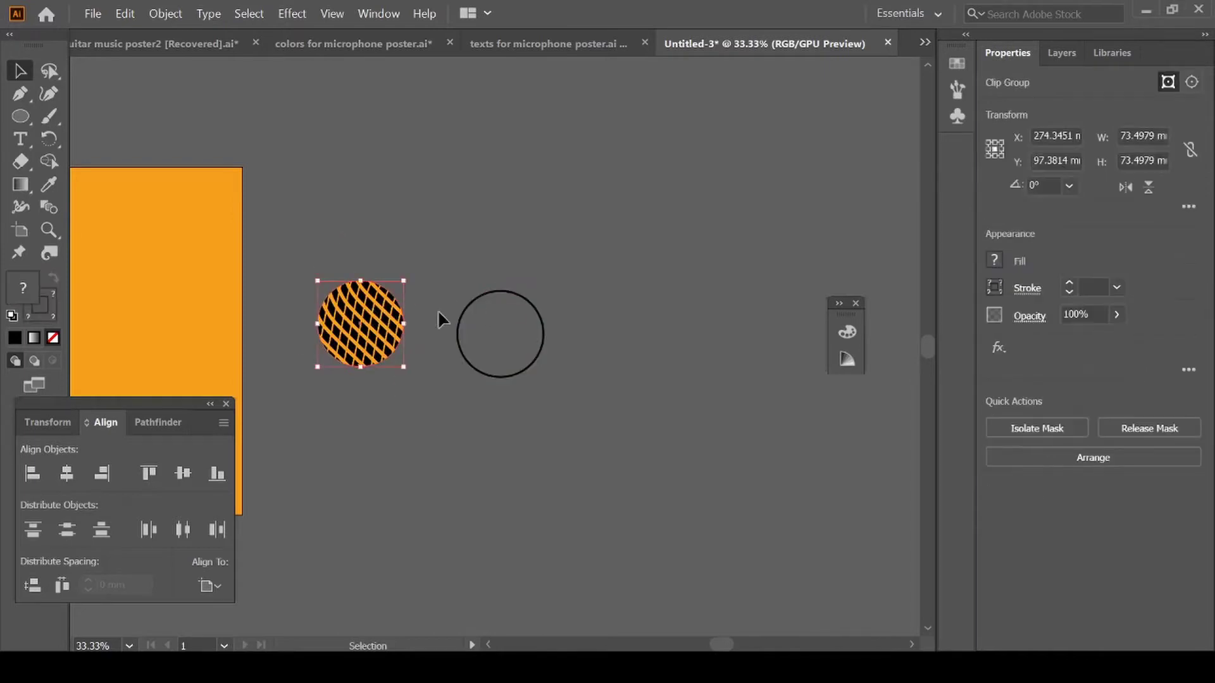
{"action": "left_click", "coordinate": [462, 354], "text": "shift"}
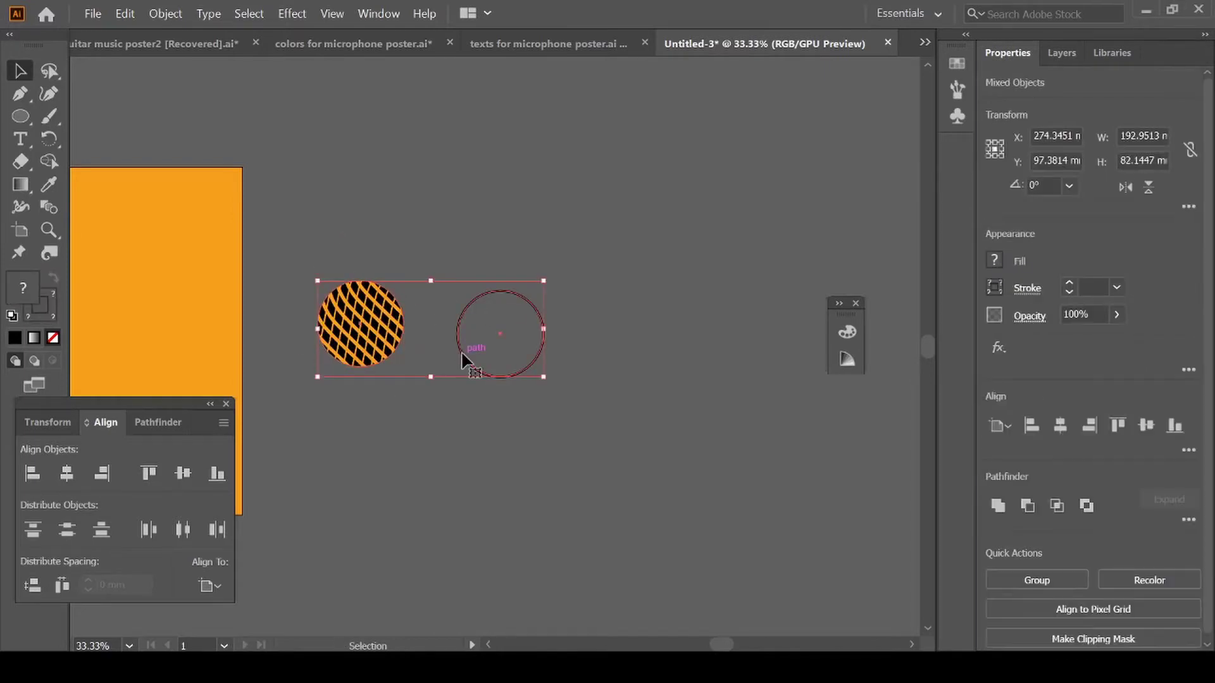
{"action": "left_click", "coordinate": [220, 588]}
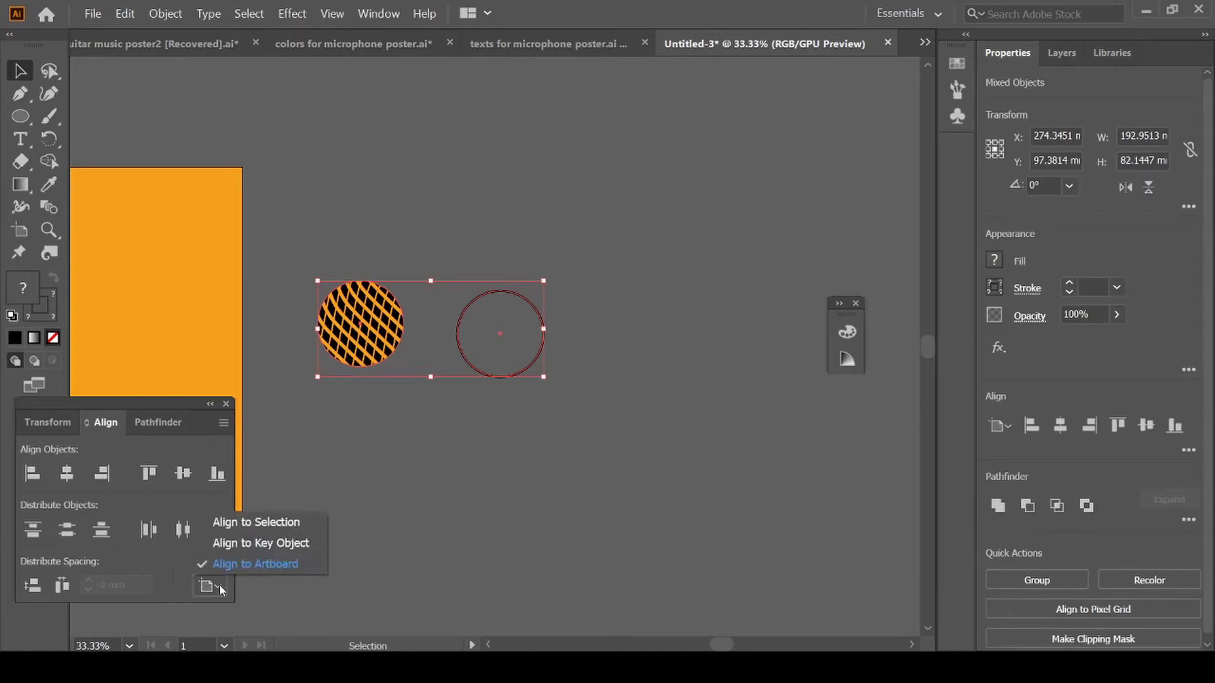
{"action": "left_click", "coordinate": [263, 522]}
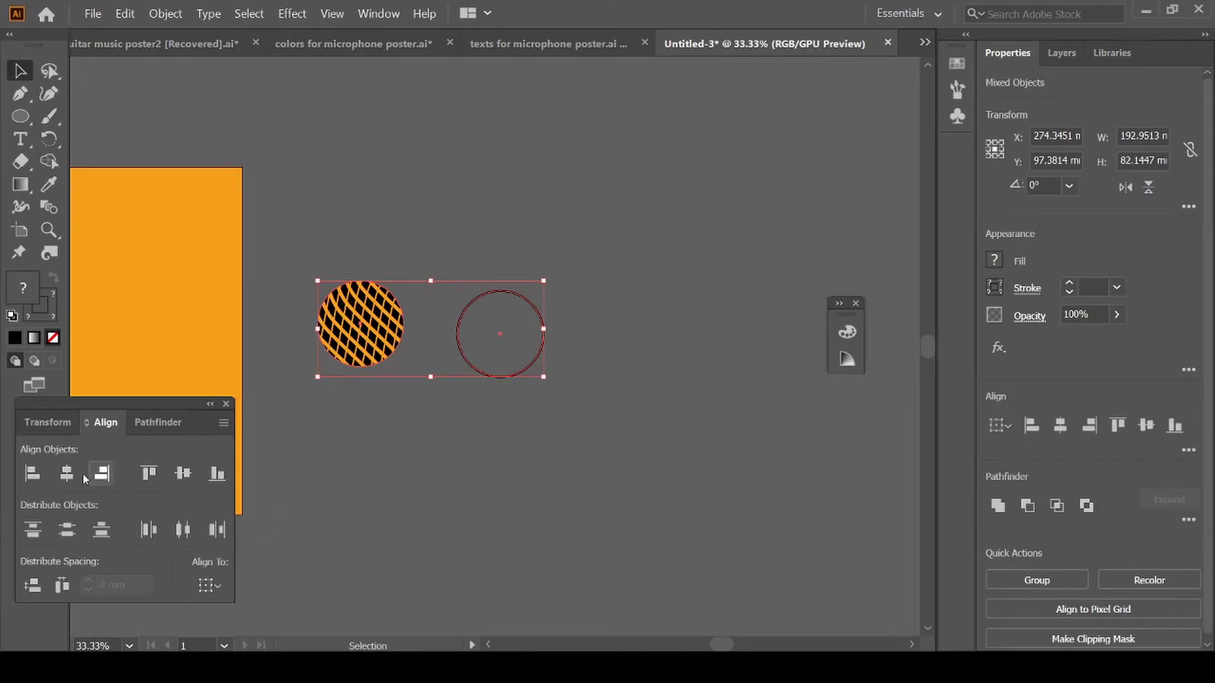
{"action": "left_click", "coordinate": [71, 476]}
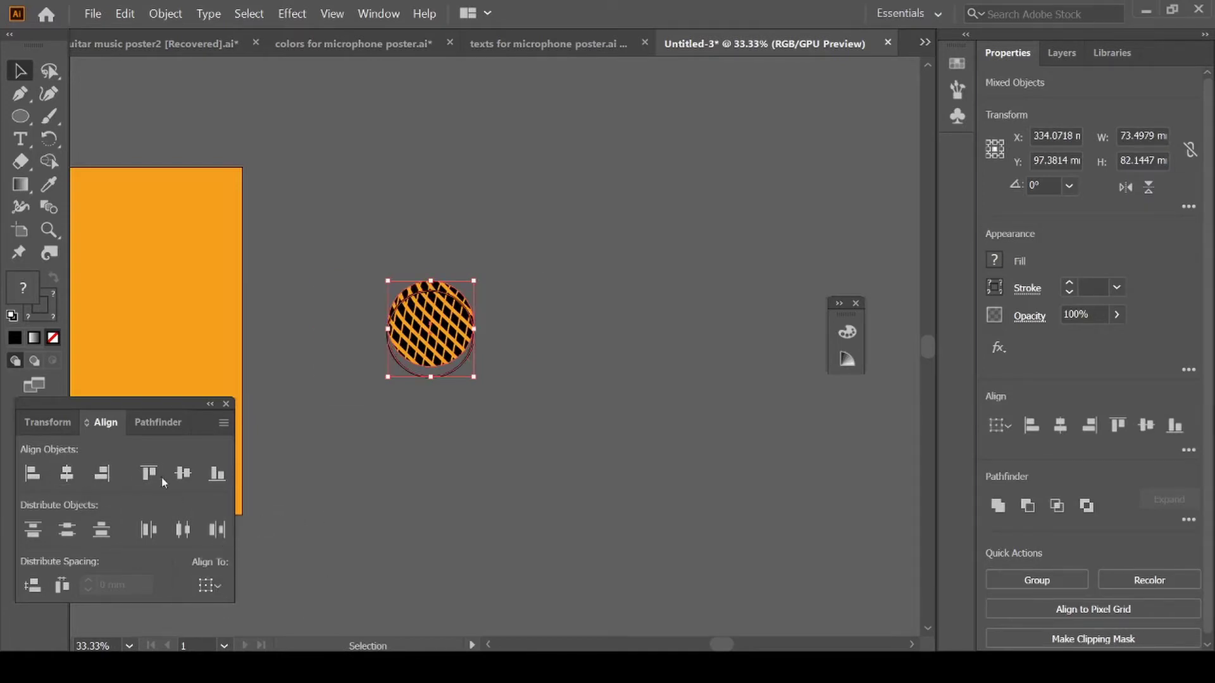
{"action": "left_click", "coordinate": [183, 476]}
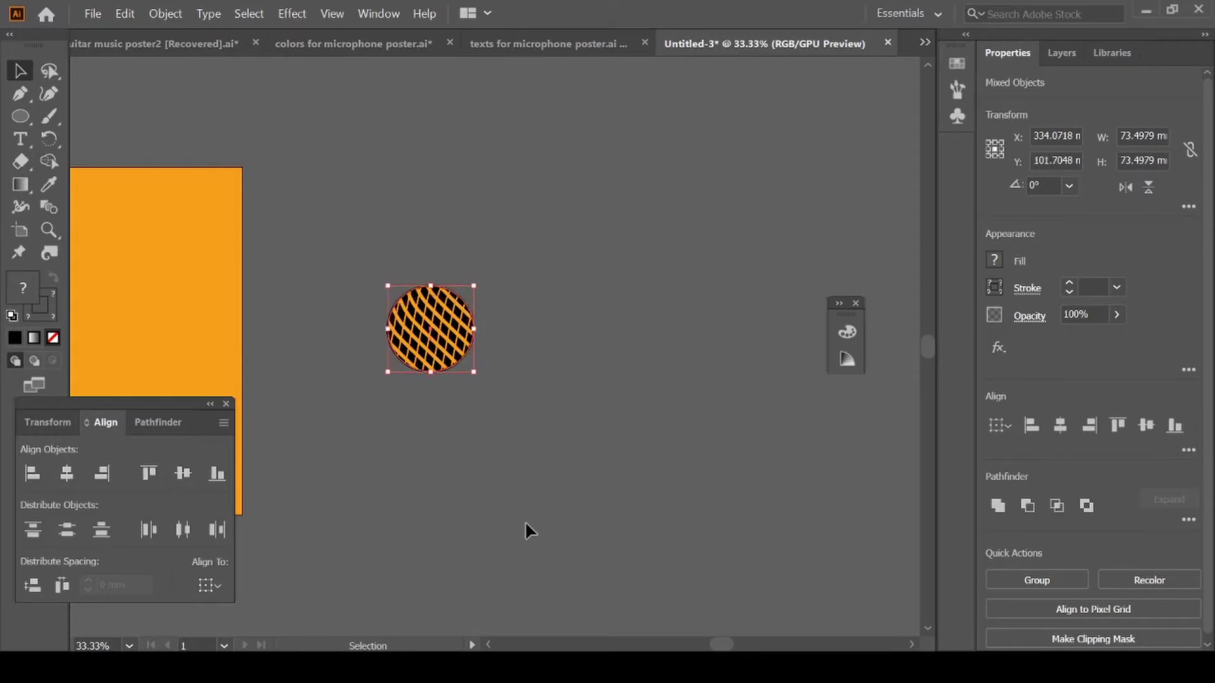
{"action": "key", "text": "ctrl+g"}
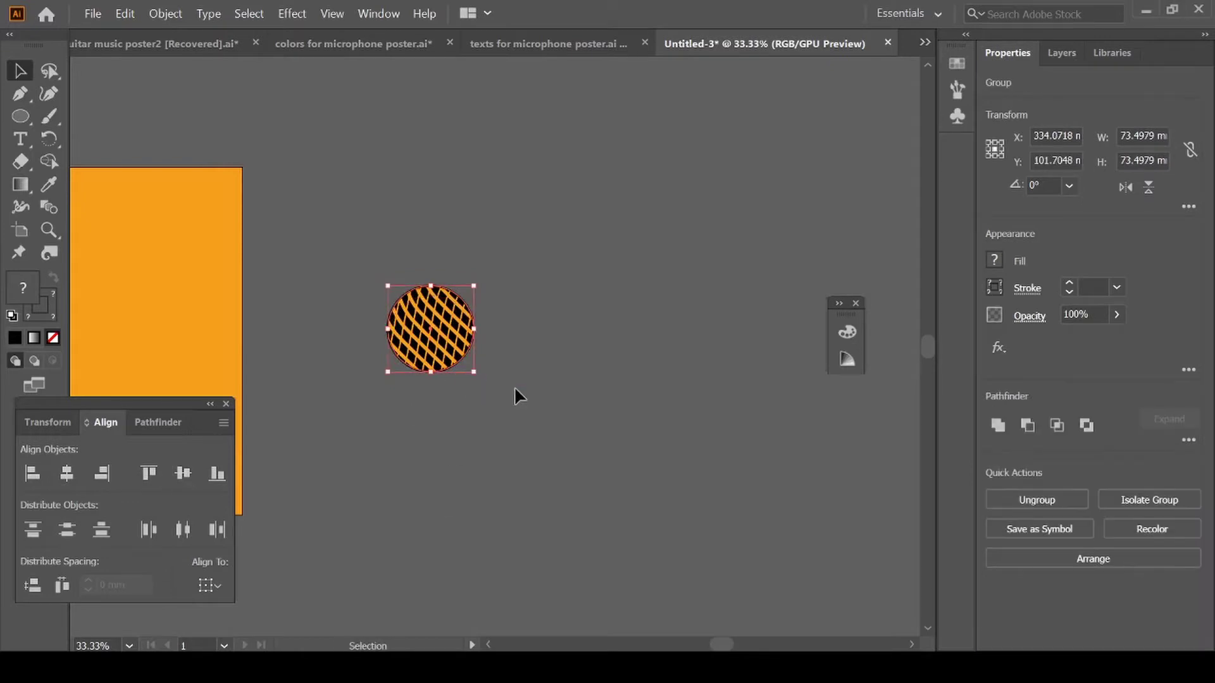
{"action": "left_click", "coordinate": [514, 386]}
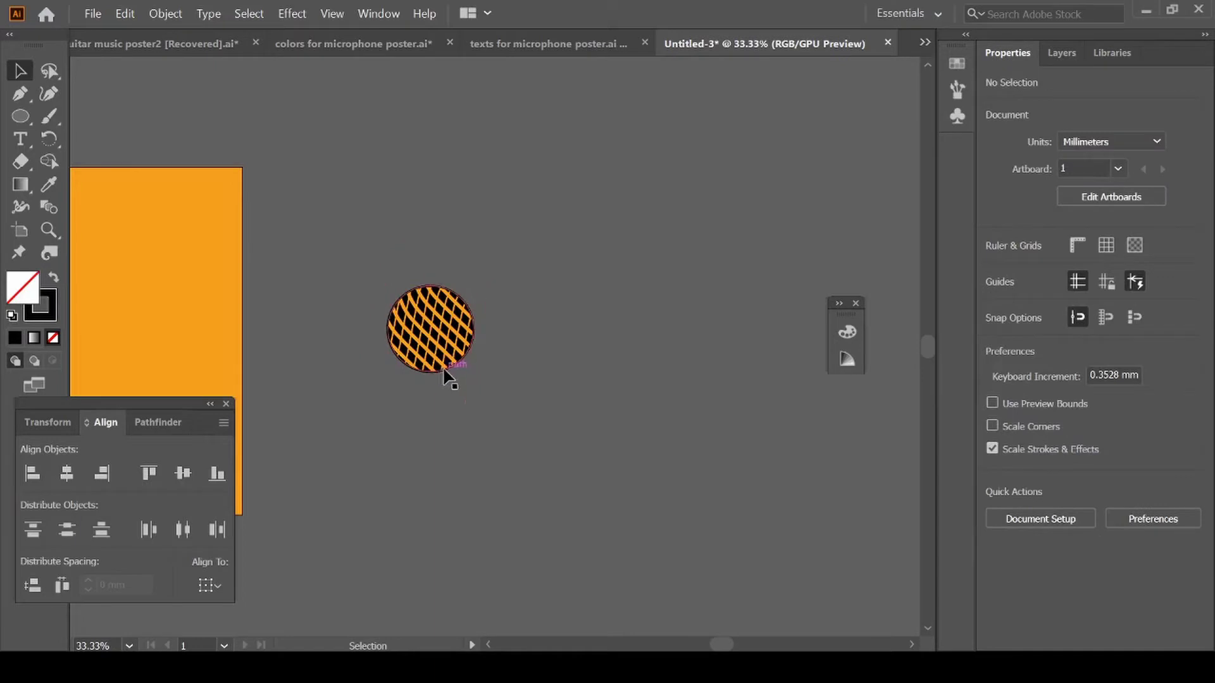
Move the grouped microphone head onto the upper middle of the orange artboard and scale it down slightly
{"action": "scroll", "coordinate": [516, 278], "scroll_direction": "down", "scroll_amount": 1}
{"action": "scroll", "coordinate": [515, 273], "scroll_direction": "up", "scroll_amount": 2}
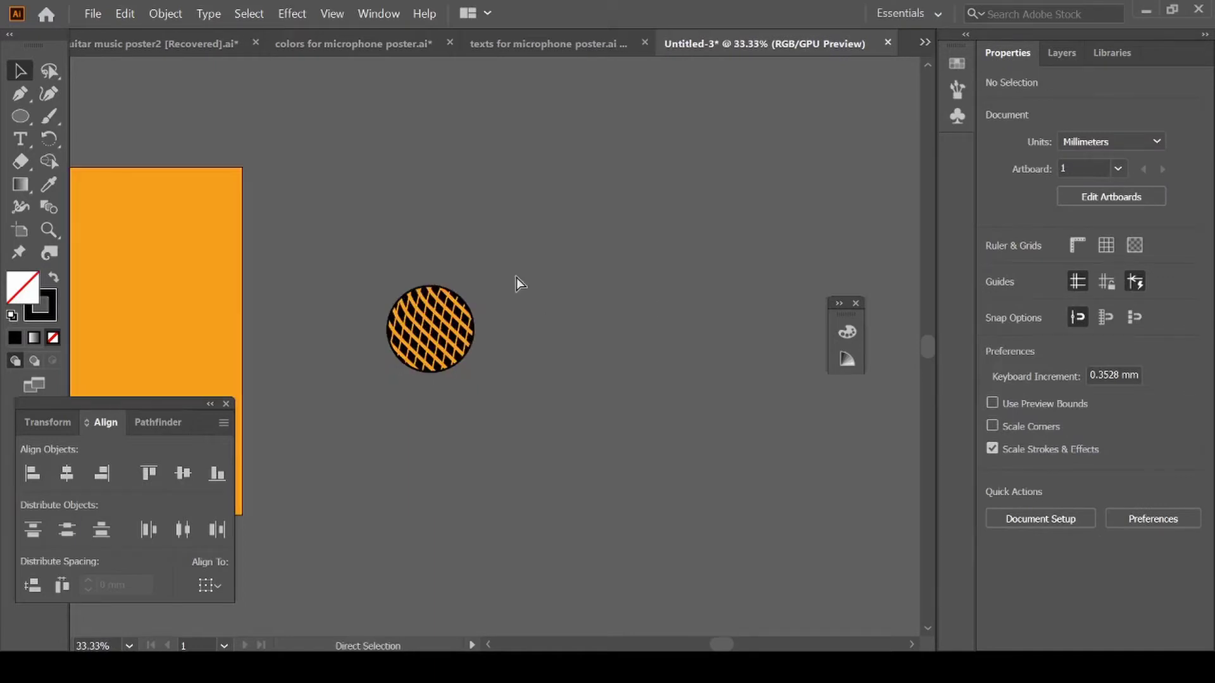
{"action": "scroll", "coordinate": [516, 279], "scroll_direction": "up", "scroll_amount": 1}
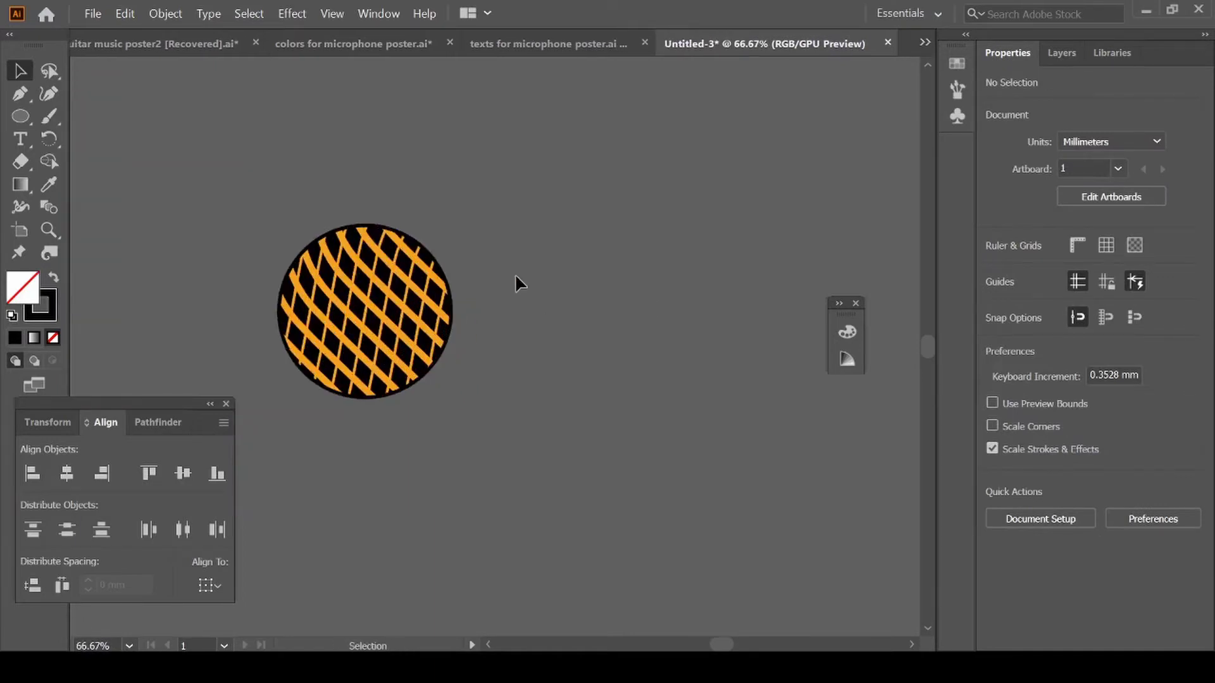
{"action": "left_click", "coordinate": [405, 308]}
{"action": "left_click_drag", "start_coordinate": [405, 307], "coordinate": [291, 279]}
{"action": "scroll", "coordinate": [285, 290], "scroll_direction": "left", "scroll_amount": 3}
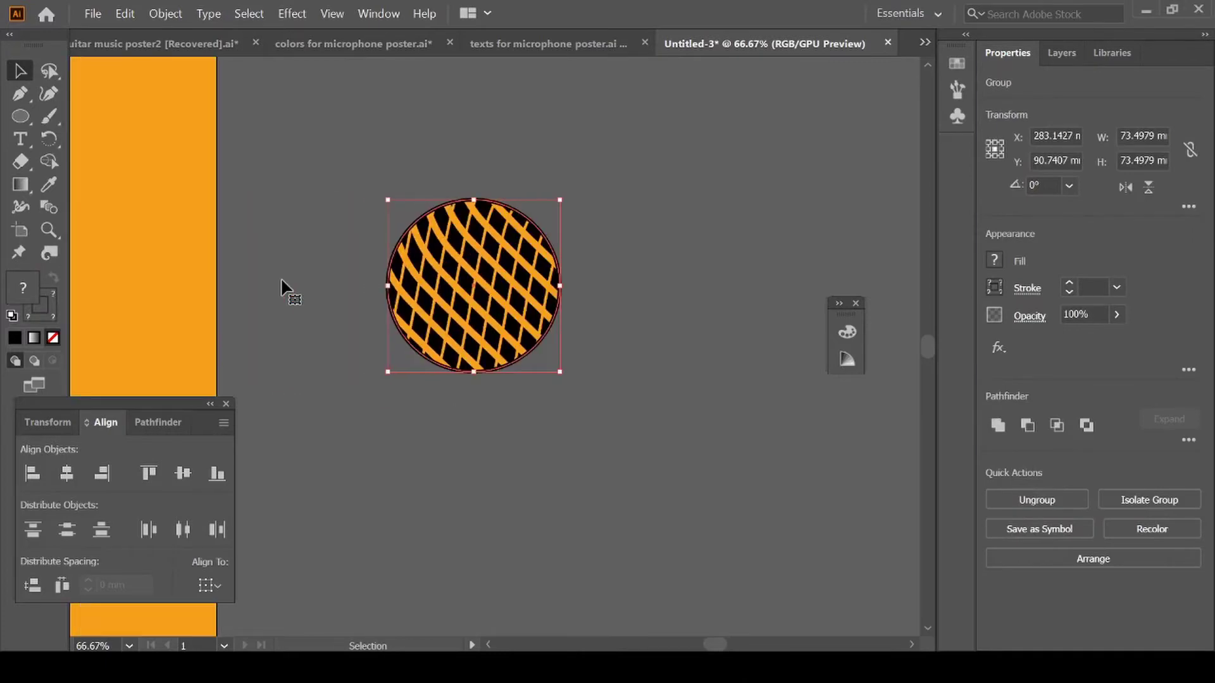
{"action": "scroll", "coordinate": [284, 288], "scroll_direction": "down", "scroll_amount": 1}
{"action": "left_click_drag", "start_coordinate": [518, 361], "coordinate": [245, 345]}
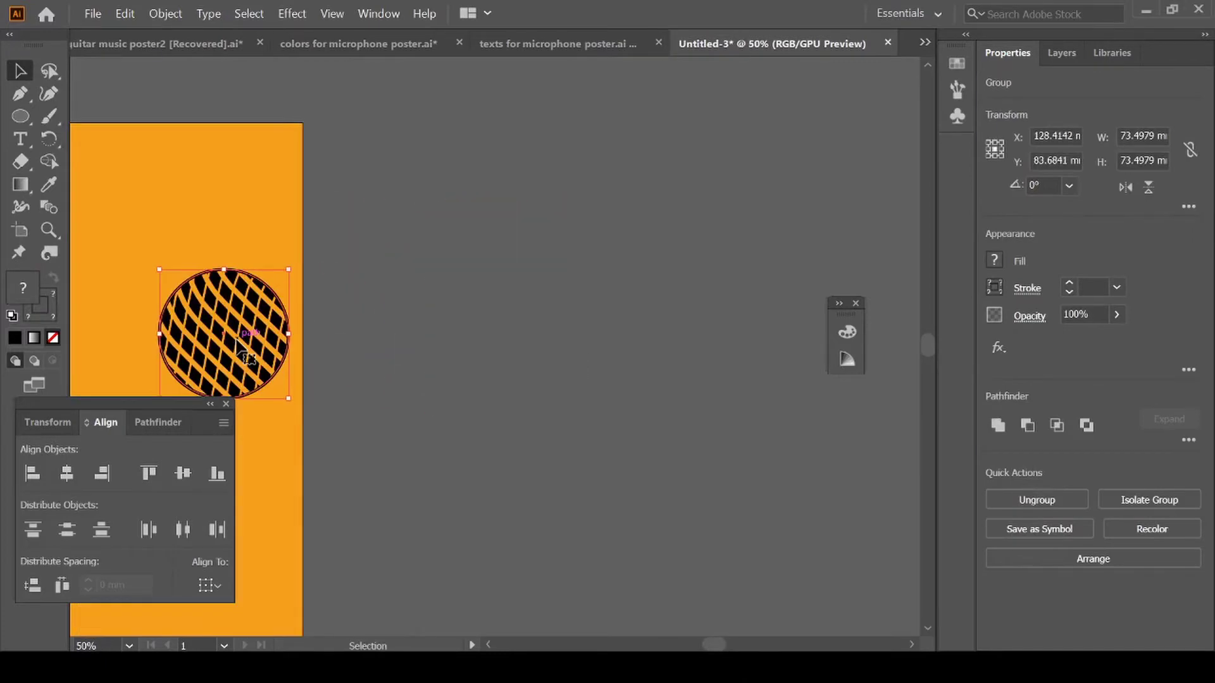
{"action": "scroll", "coordinate": [499, 336], "scroll_direction": "left", "scroll_amount": 3}
{"action": "left_click_drag", "start_coordinate": [503, 337], "coordinate": [411, 342]}
{"action": "scroll", "coordinate": [411, 341], "scroll_direction": "down", "scroll_amount": 3}
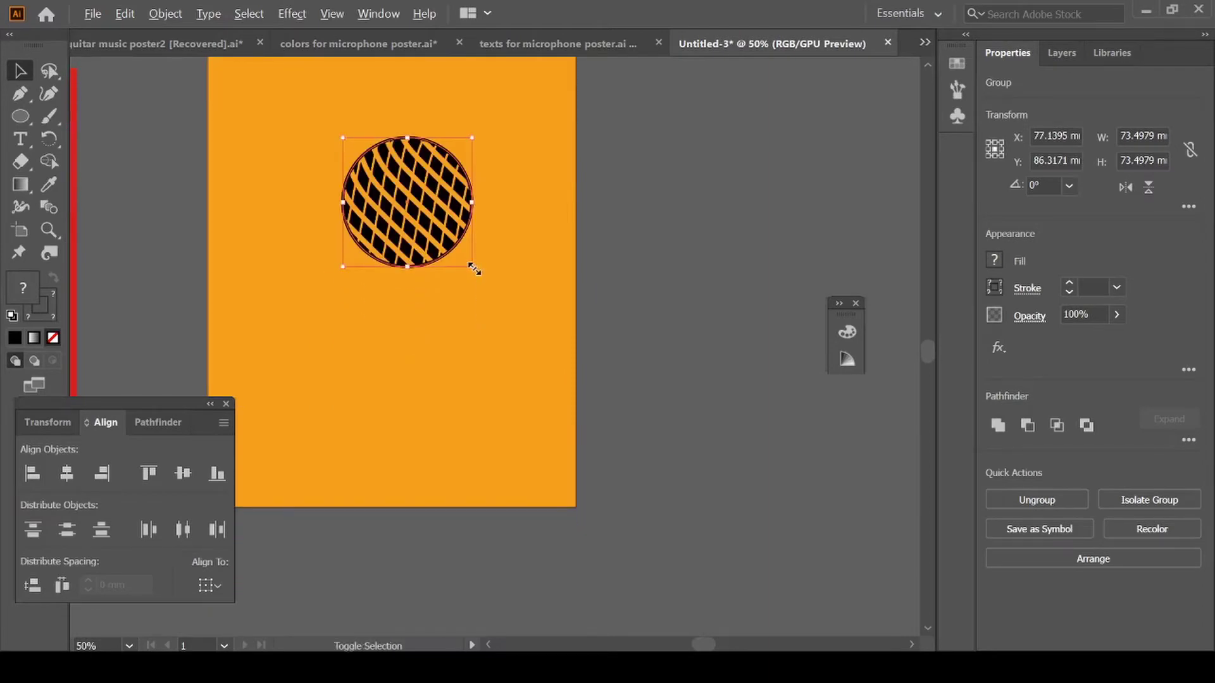
{"action": "left_click_drag", "start_coordinate": [475, 269], "coordinate": [462, 263]}
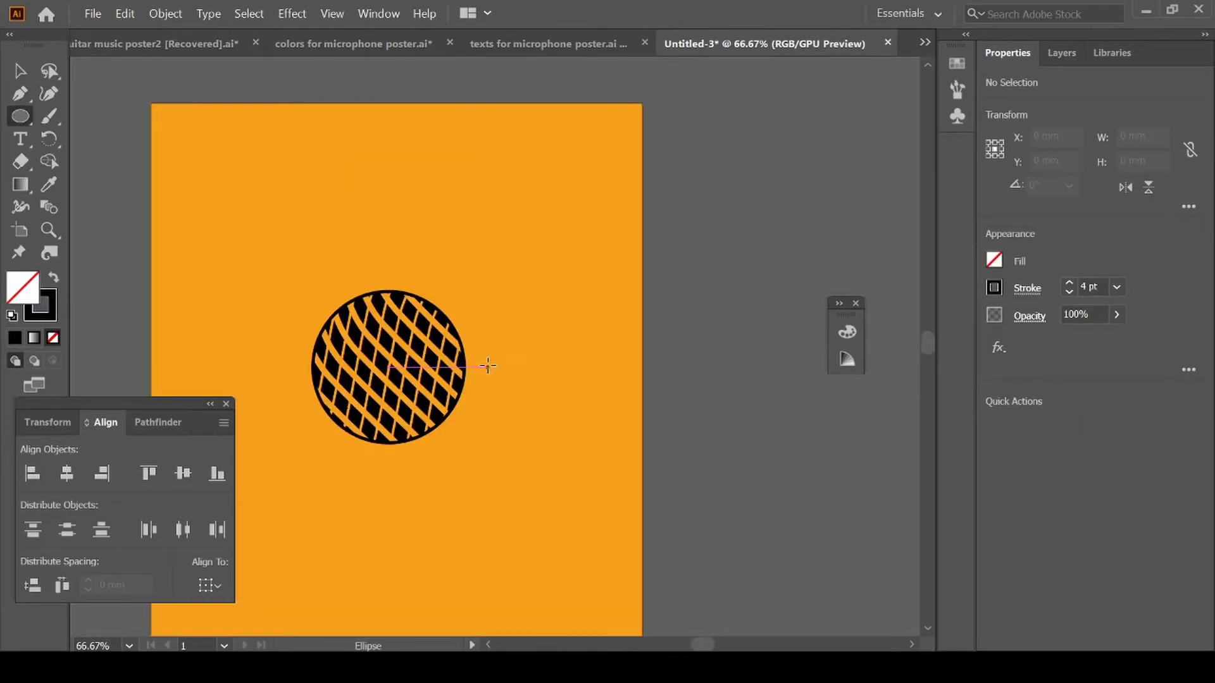
Draw a closed, slightly curved band across the middle of the microphone head with the Pen tool, following the circle's edges at both ends
{"action": "key", "text": "p"}
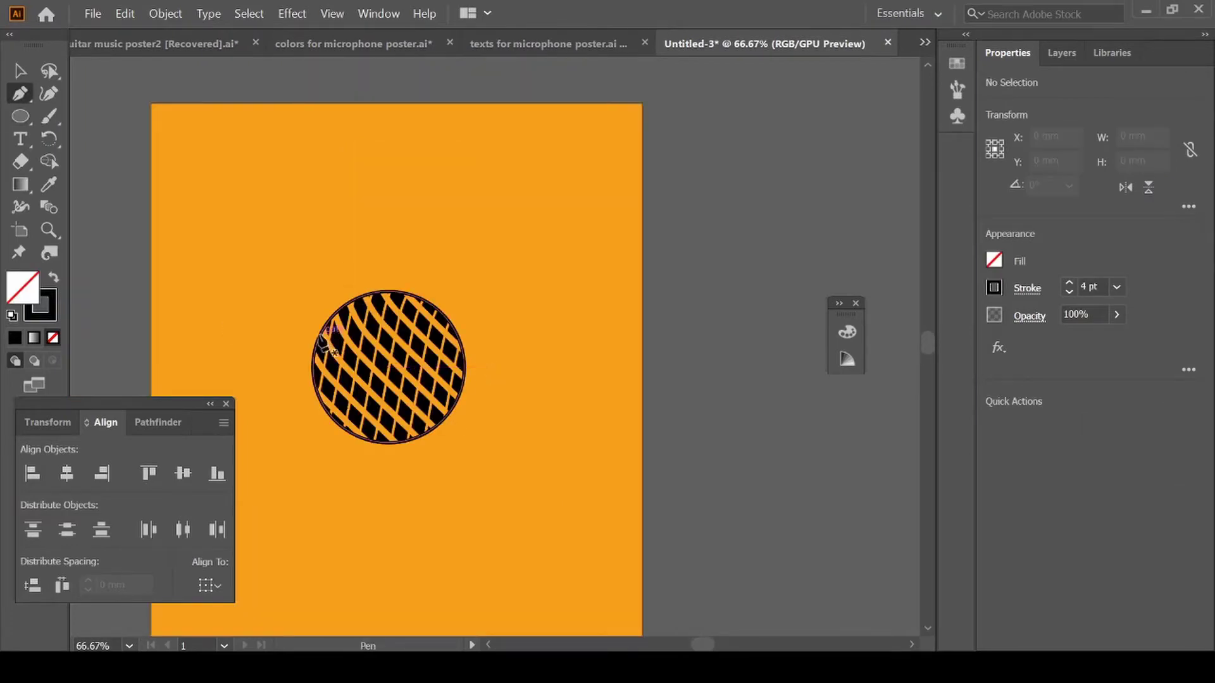
{"action": "key", "text": "ctrl+equal"}
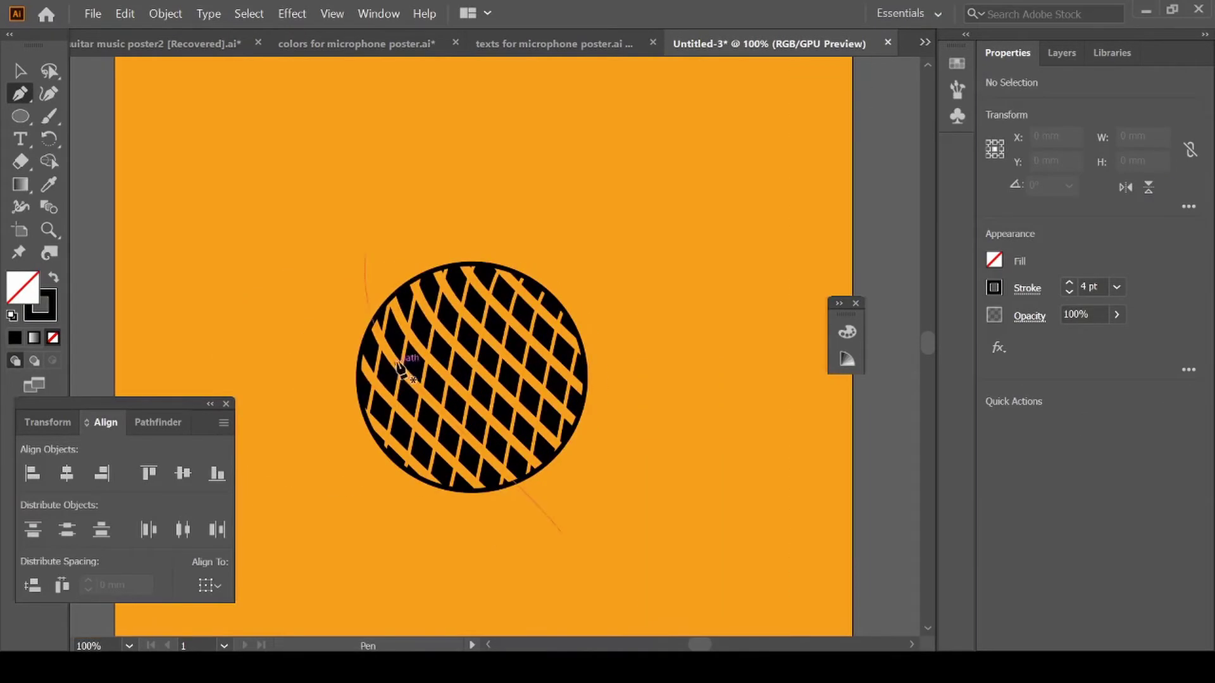
{"action": "left_click", "coordinate": [359, 351]}
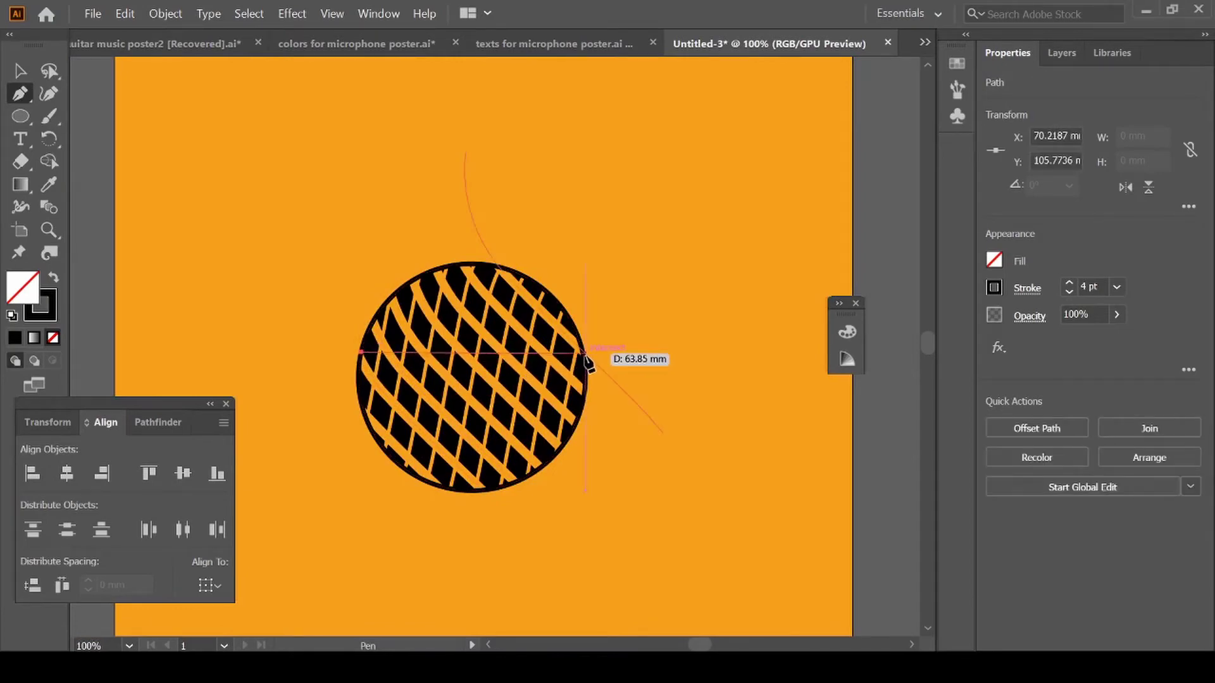
{"action": "left_click_drag", "start_coordinate": [585, 353], "coordinate": [622, 337]}
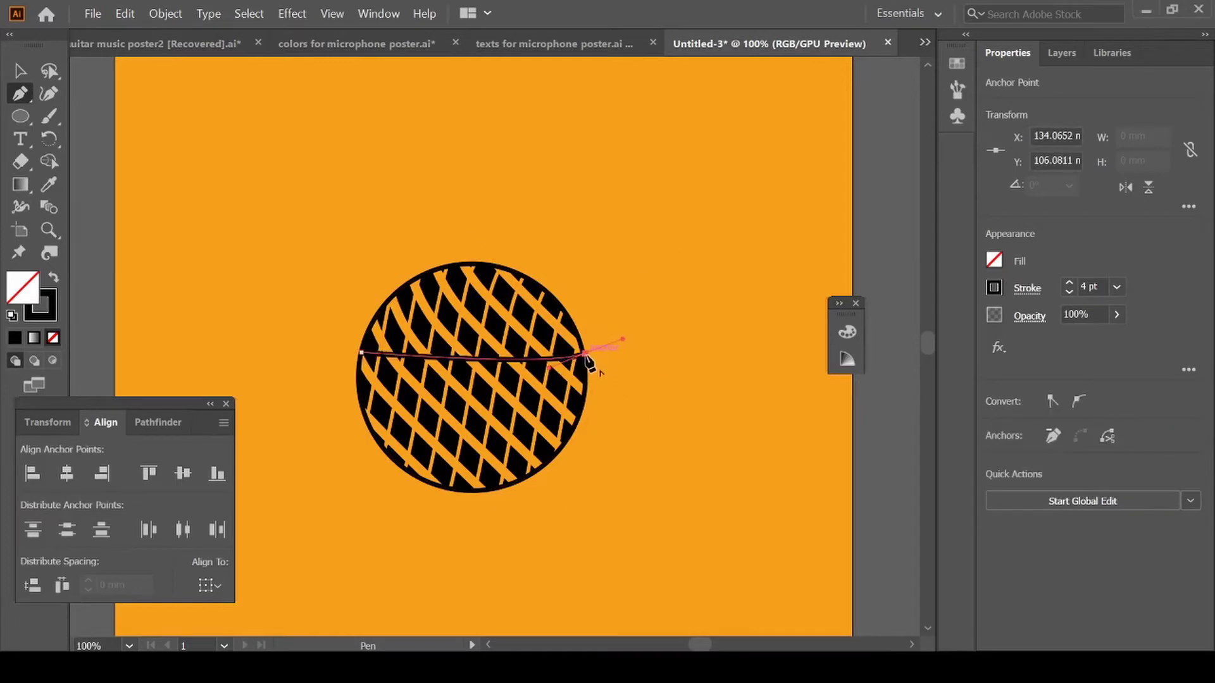
{"action": "left_click", "coordinate": [585, 354]}
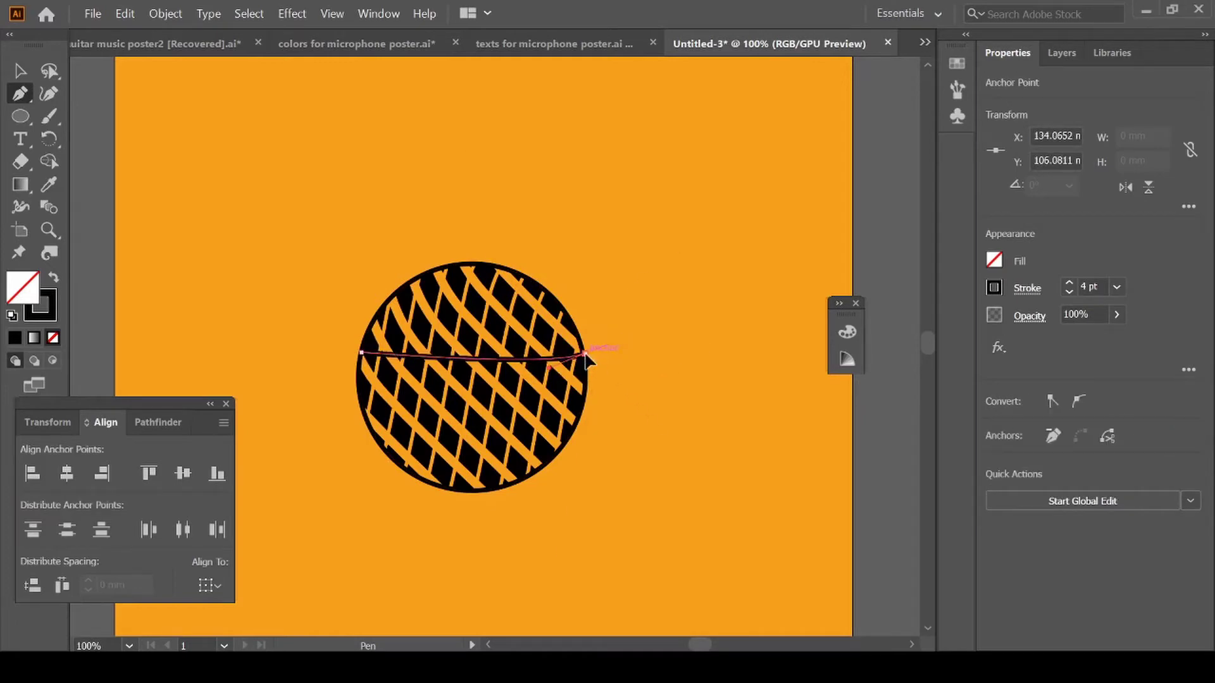
{"action": "left_click", "coordinate": [583, 402]}
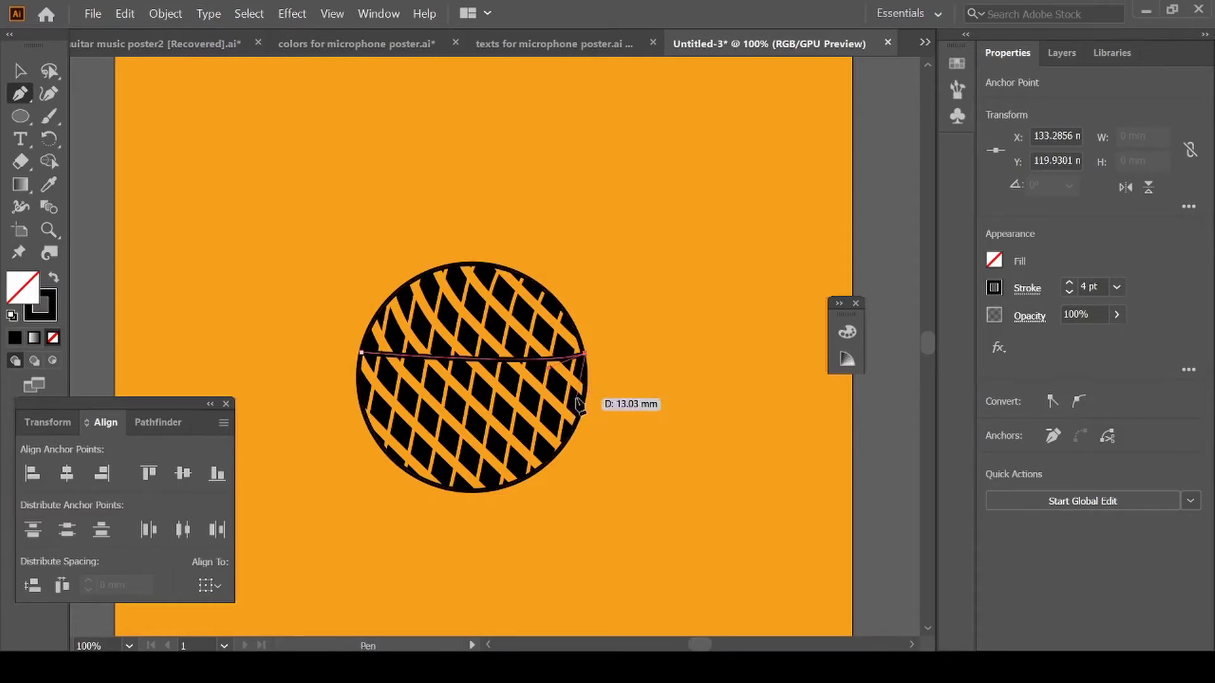
{"action": "left_click", "coordinate": [587, 402], "text": "ctrl"}
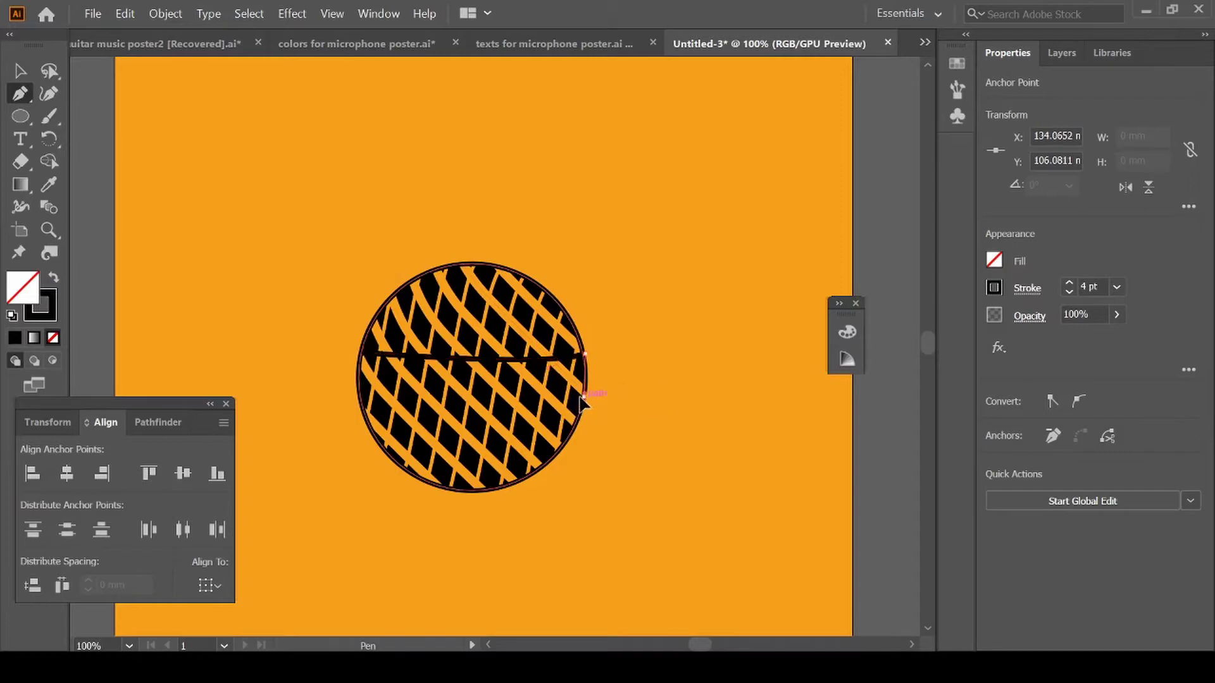
{"action": "left_click", "coordinate": [582, 403]}
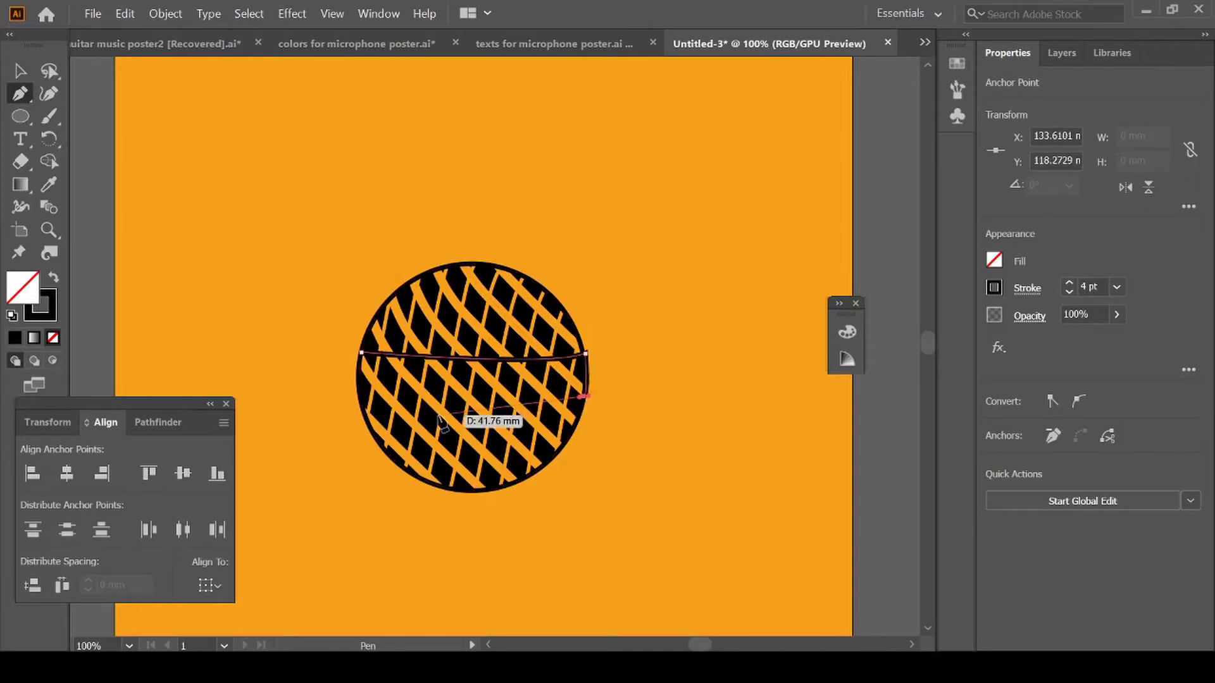
{"action": "left_click", "coordinate": [358, 390]}
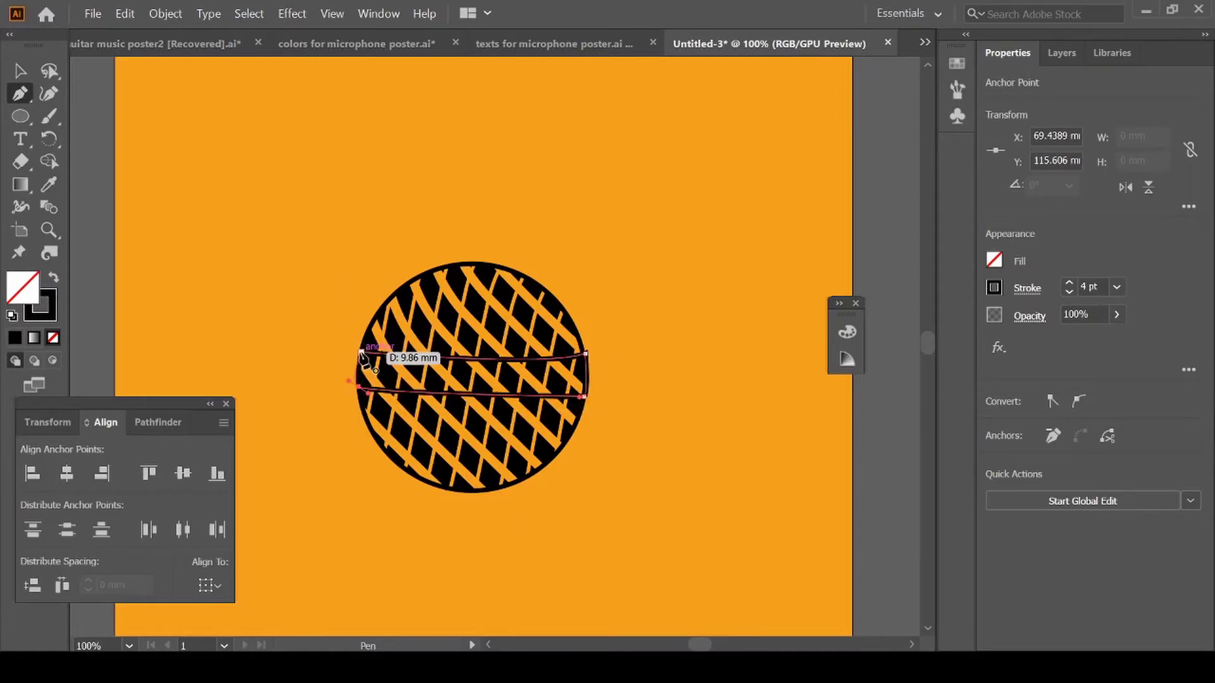
{"action": "left_click", "coordinate": [361, 353]}
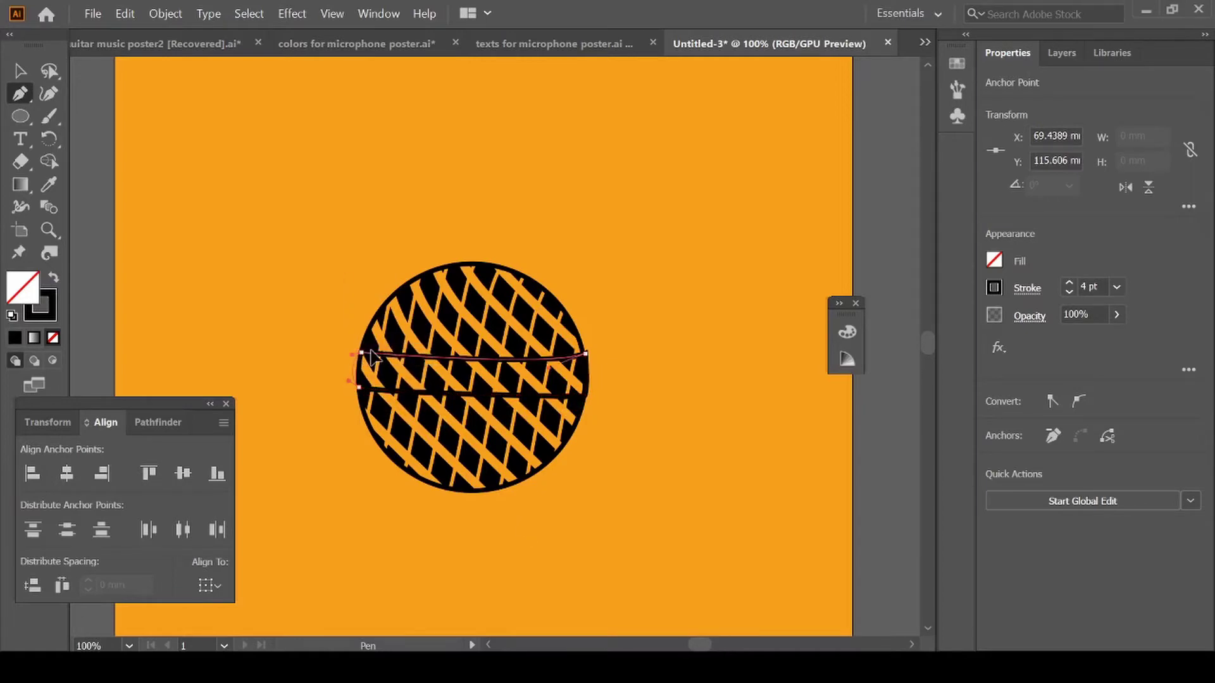
Close the band's path across the microphone head and give it the orange fill and black outline sampled from the outlined orange swatch
{"action": "left_click_drag", "start_coordinate": [369, 359], "coordinate": [372, 361]}
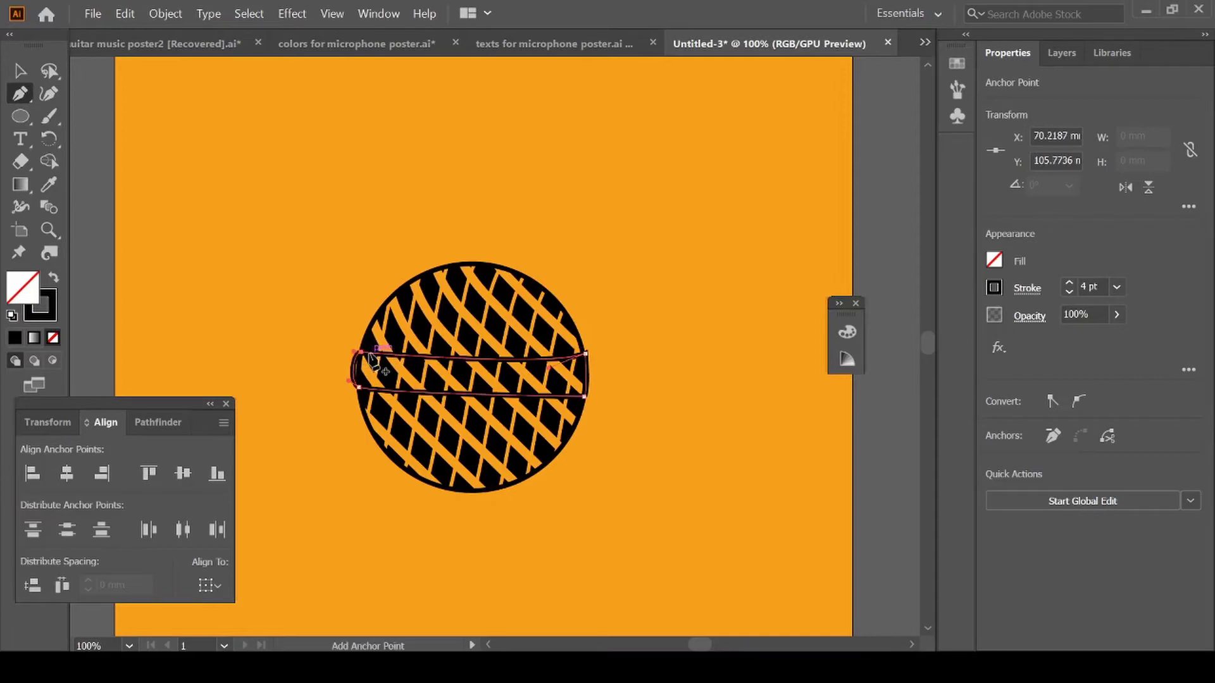
{"action": "left_click", "coordinate": [19, 71]}
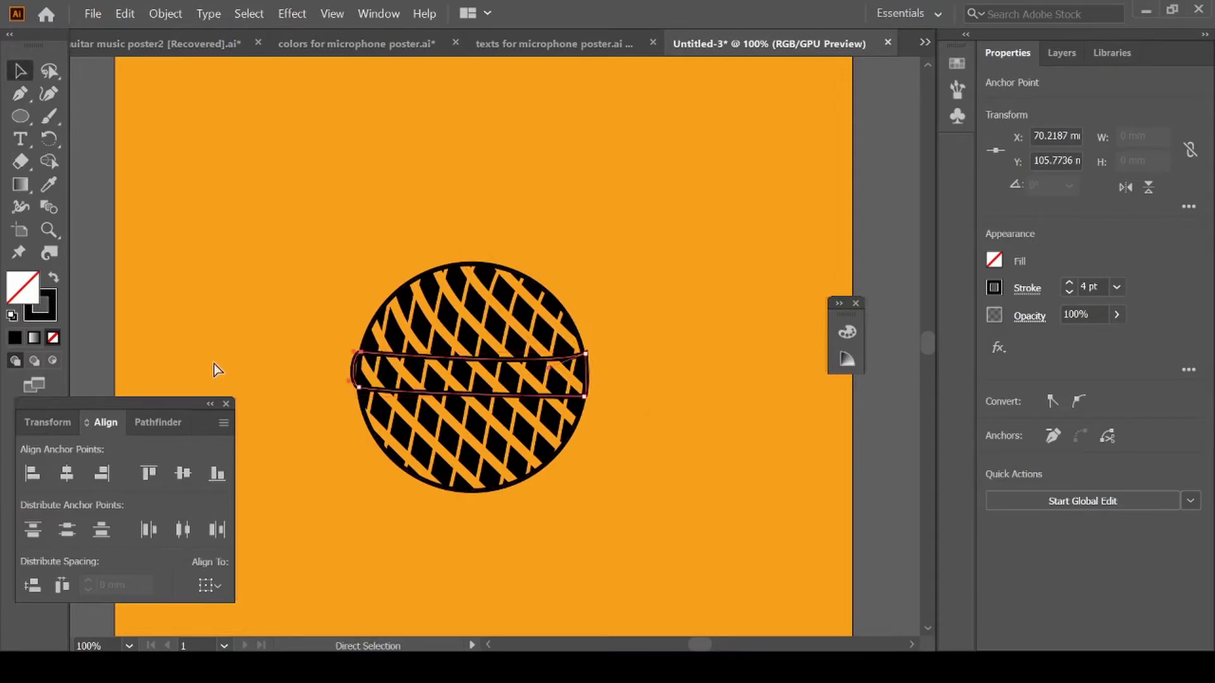
{"action": "key", "text": "ctrl+minus"}
{"action": "key", "text": "ctrl+minus"}
{"action": "scroll", "coordinate": [217, 370], "scroll_direction": "down", "scroll_amount": 2}
{"action": "scroll", "coordinate": [217, 370], "scroll_direction": "left", "scroll_amount": 3}
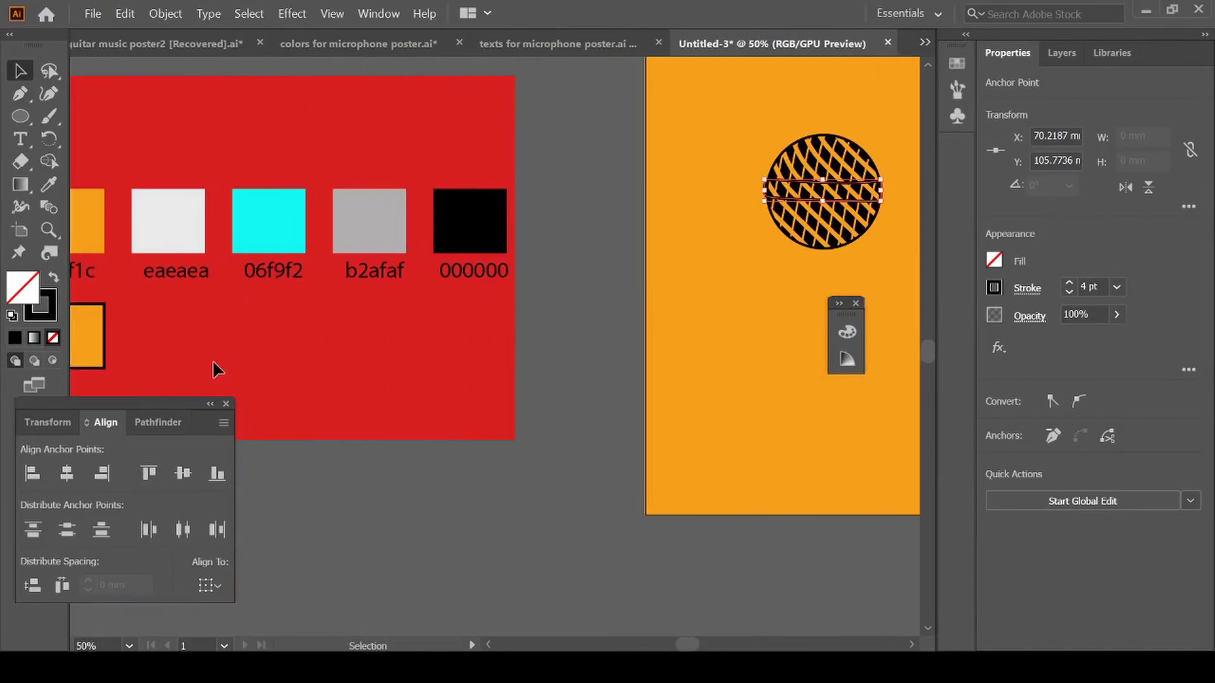
{"action": "key", "text": "i"}
{"action": "scroll", "coordinate": [217, 352], "scroll_direction": "left", "scroll_amount": 2}
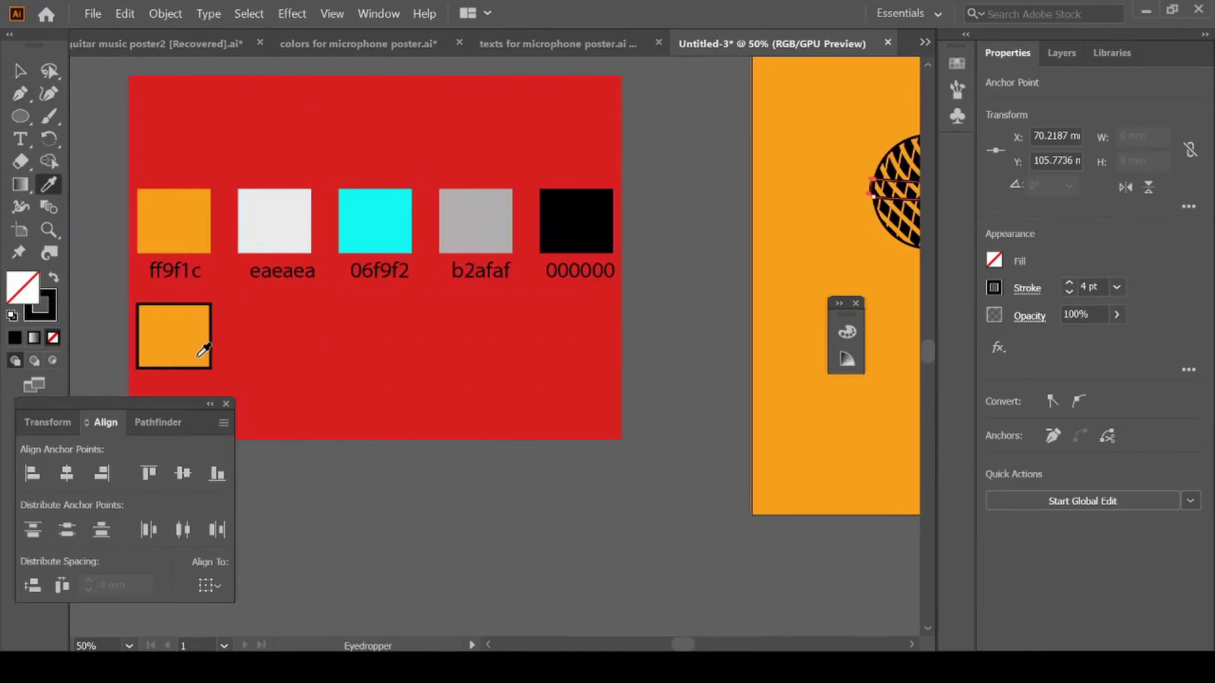
{"action": "left_click", "coordinate": [196, 324]}
{"action": "left_click", "coordinate": [226, 404]}
{"action": "scroll", "coordinate": [279, 461], "scroll_direction": "right", "scroll_amount": 3}
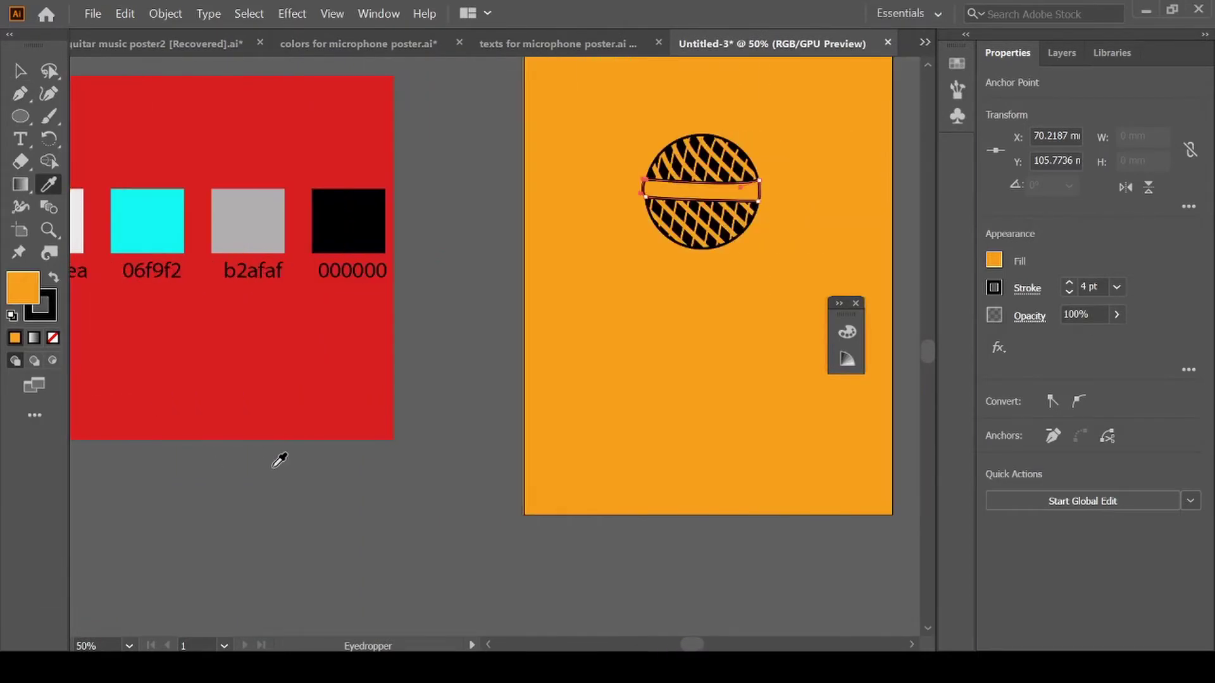
{"action": "scroll", "coordinate": [383, 440], "scroll_direction": "left", "scroll_amount": 3}
{"action": "scroll", "coordinate": [383, 440], "scroll_direction": "up", "scroll_amount": 1}
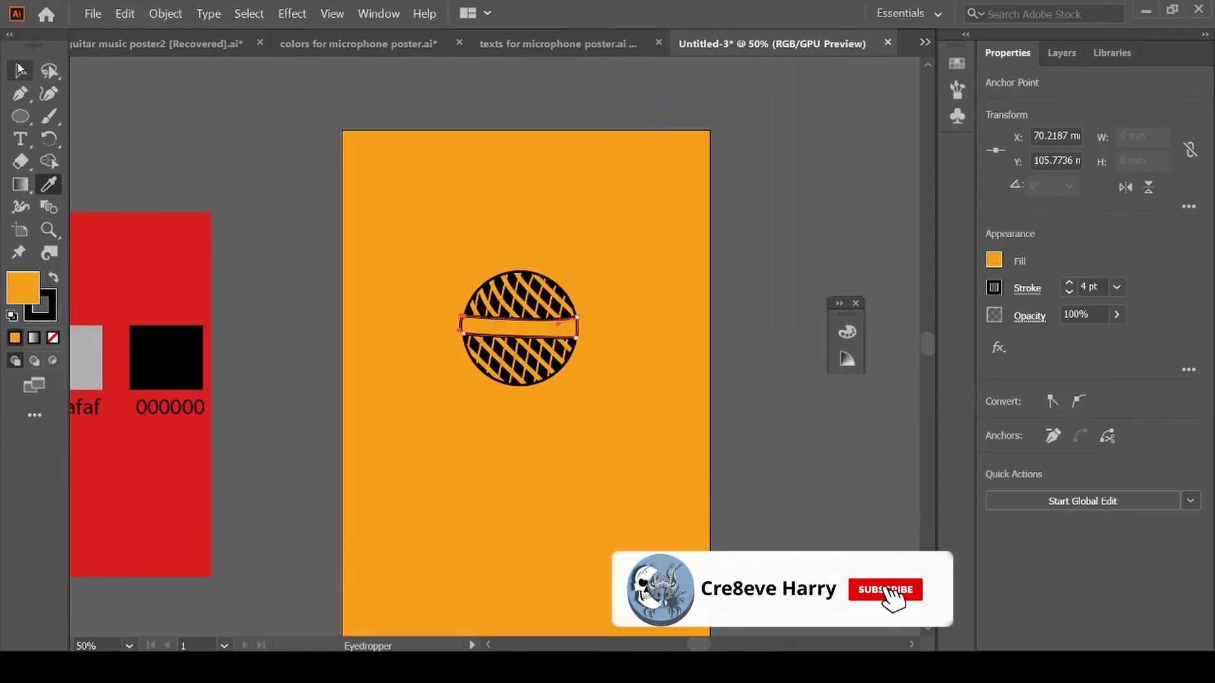
{"action": "left_click", "coordinate": [20, 70]}
{"action": "left_click", "coordinate": [658, 287]}
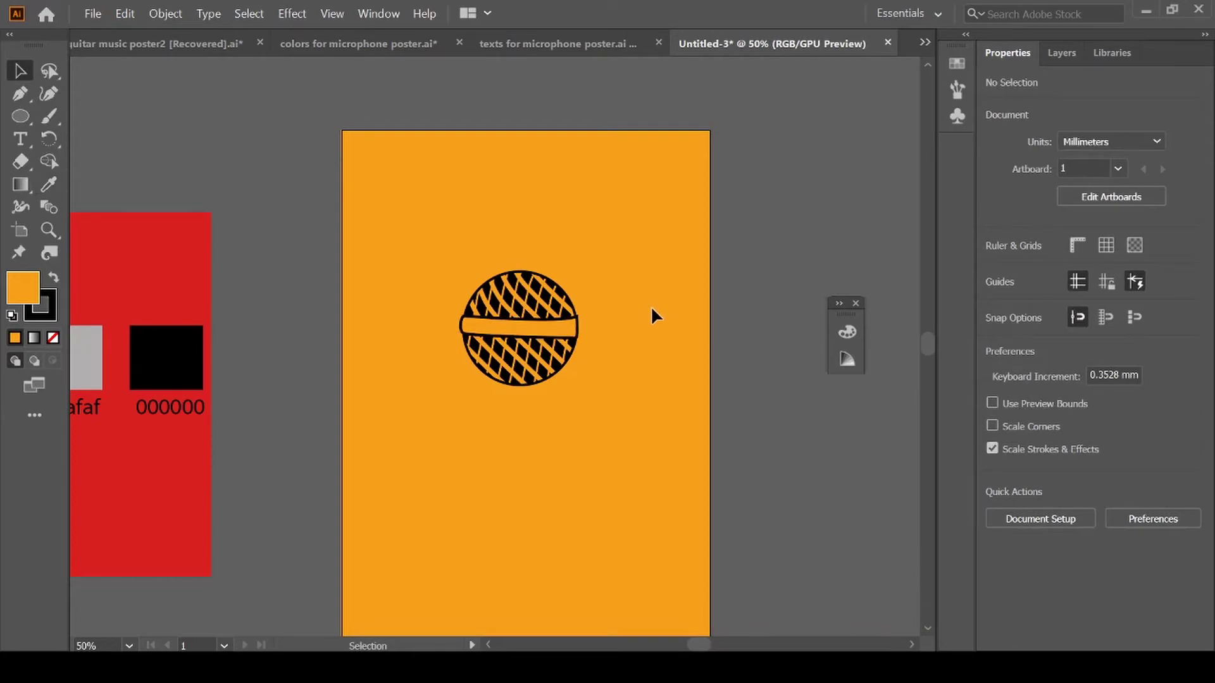
Draw a handle rectangle about 41 mm wide and 119 mm high below the microphone head, and center it under the head
{"action": "scroll", "coordinate": [563, 378], "scroll_direction": "down", "scroll_amount": 3}
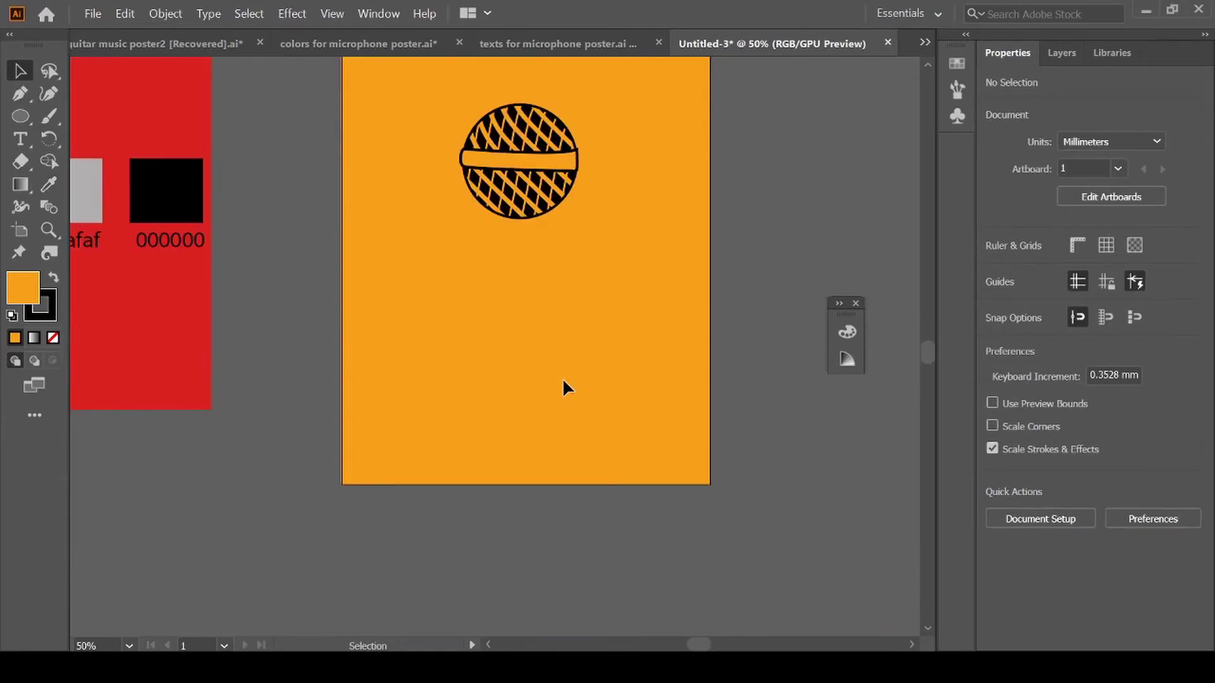
{"action": "scroll", "coordinate": [563, 387], "scroll_direction": "up", "scroll_amount": 2}
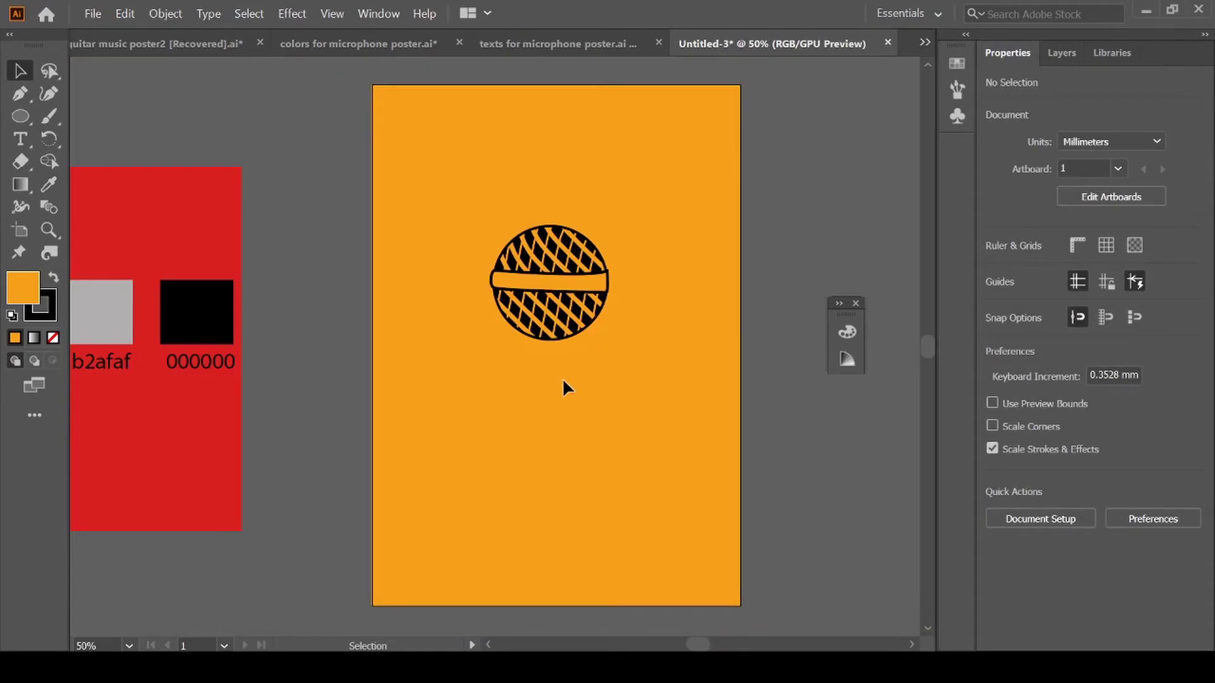
{"action": "key", "text": "m"}
{"action": "scroll", "coordinate": [570, 373], "scroll_direction": "right", "scroll_amount": 1}
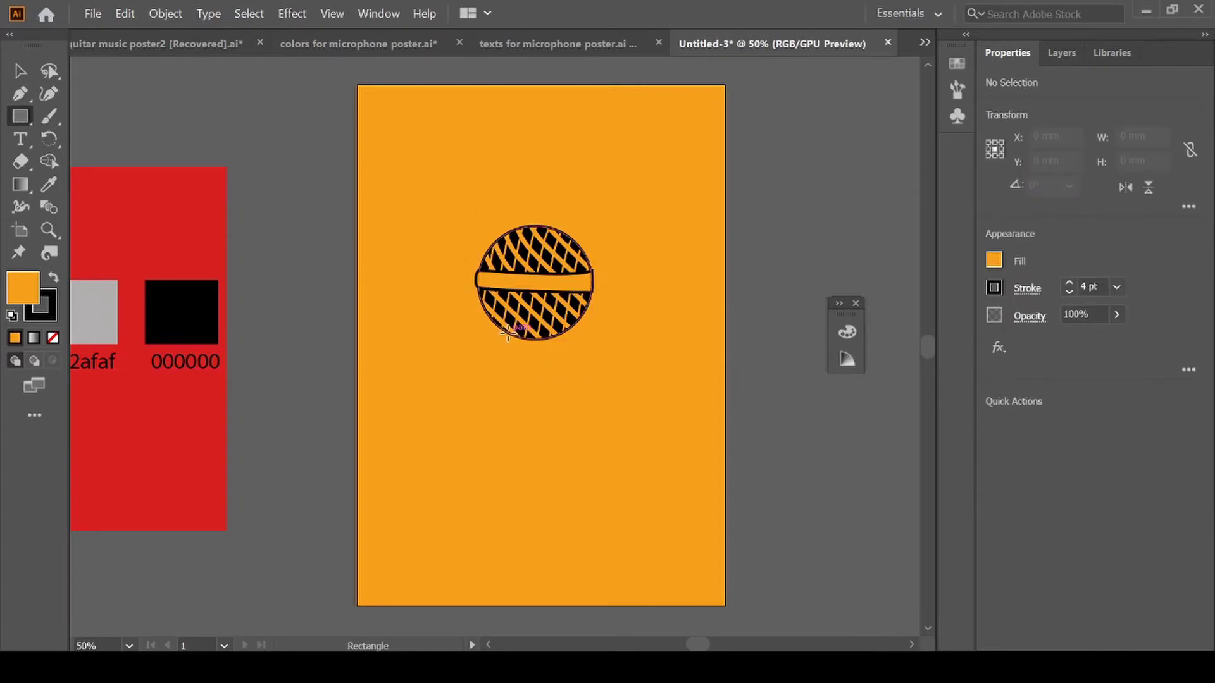
{"action": "left_click_drag", "start_coordinate": [507, 335], "coordinate": [581, 540]}
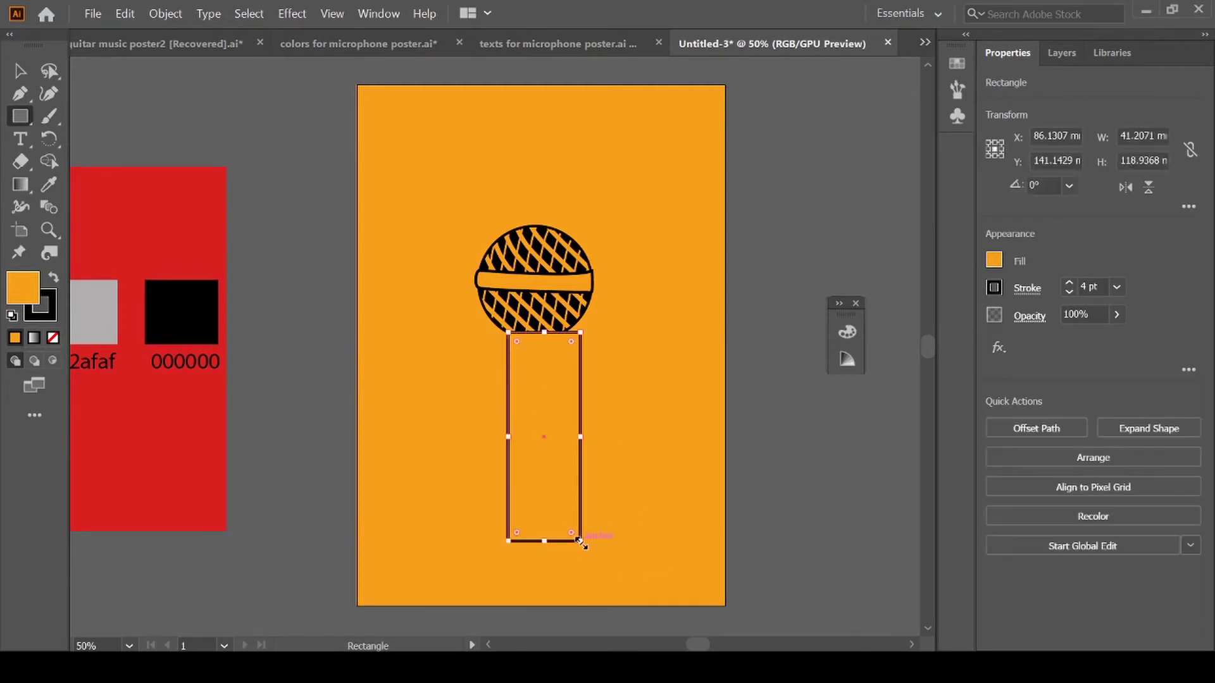
{"action": "key", "text": "v"}
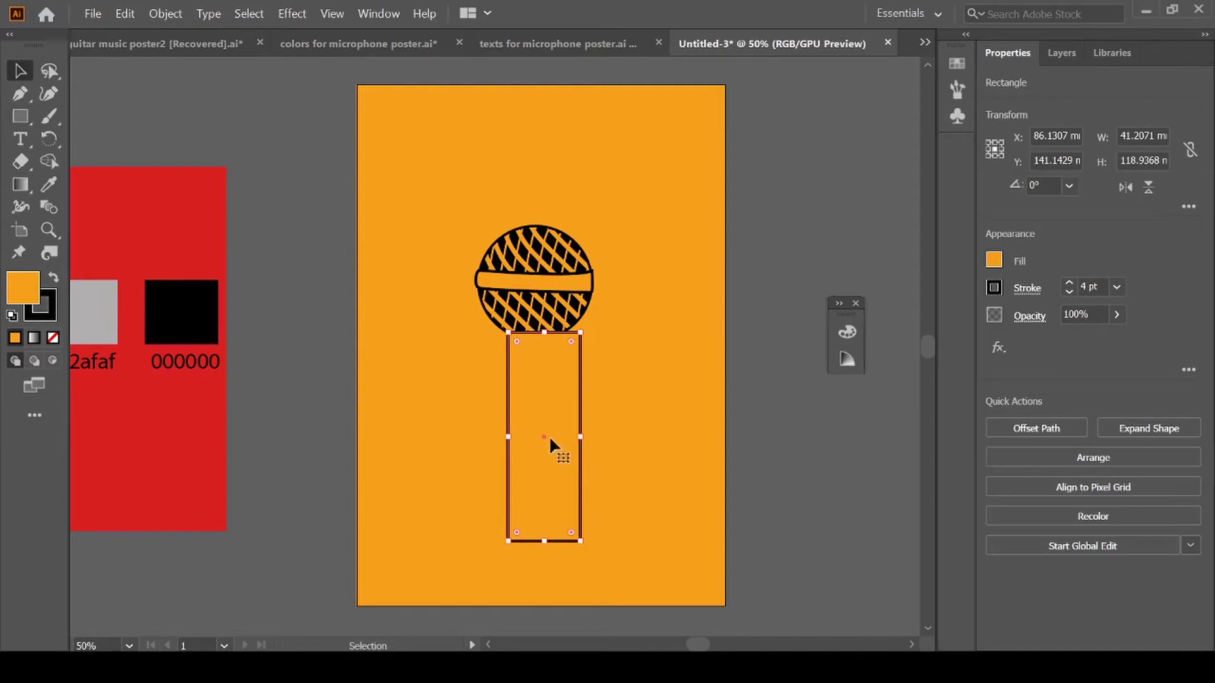
{"action": "left_click_drag", "start_coordinate": [544, 435], "coordinate": [534, 428]}
{"action": "left_click", "coordinate": [632, 413]}
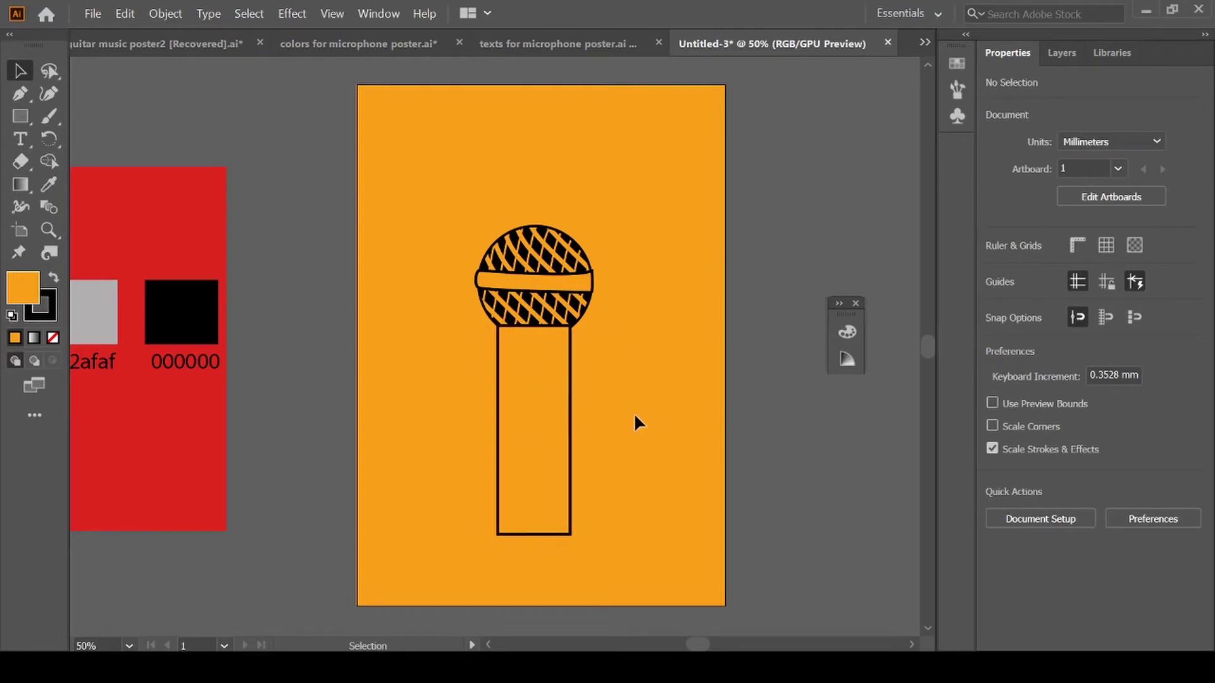
Cut the handle rectangle at its two top corners with the Scissors tool and delete the straight top edge
{"action": "key", "text": "ctrl+equal"}
{"action": "key", "text": "ctrl+equal"}
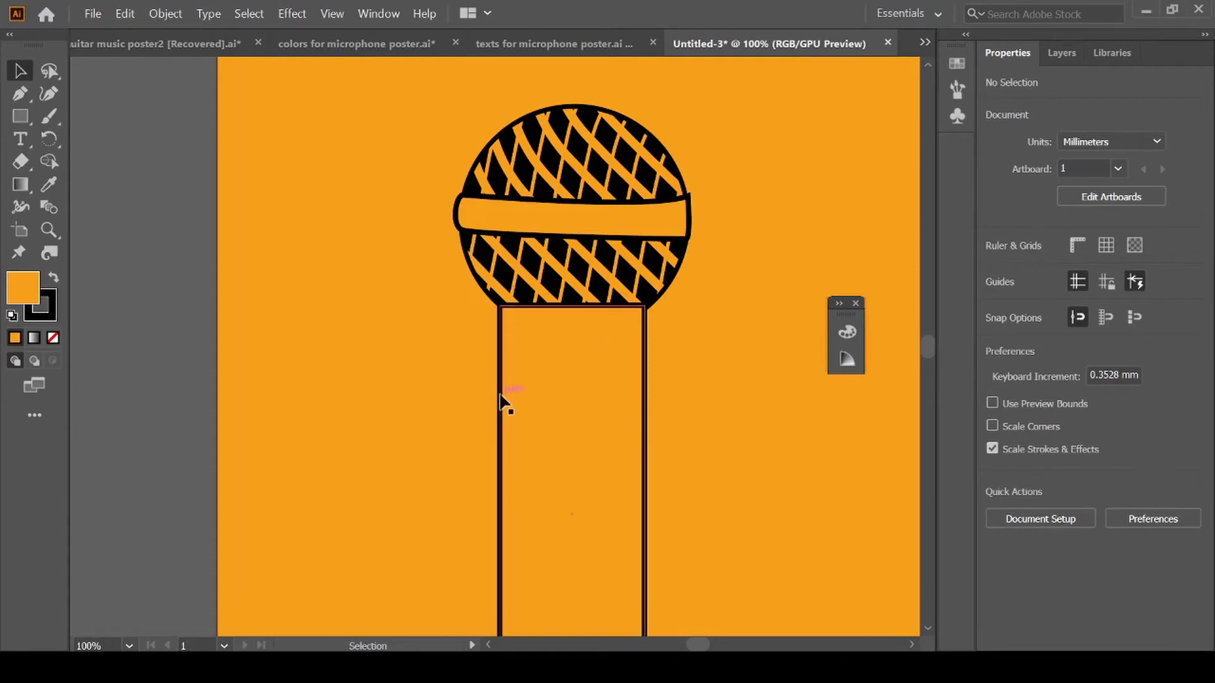
{"action": "key", "text": "a"}
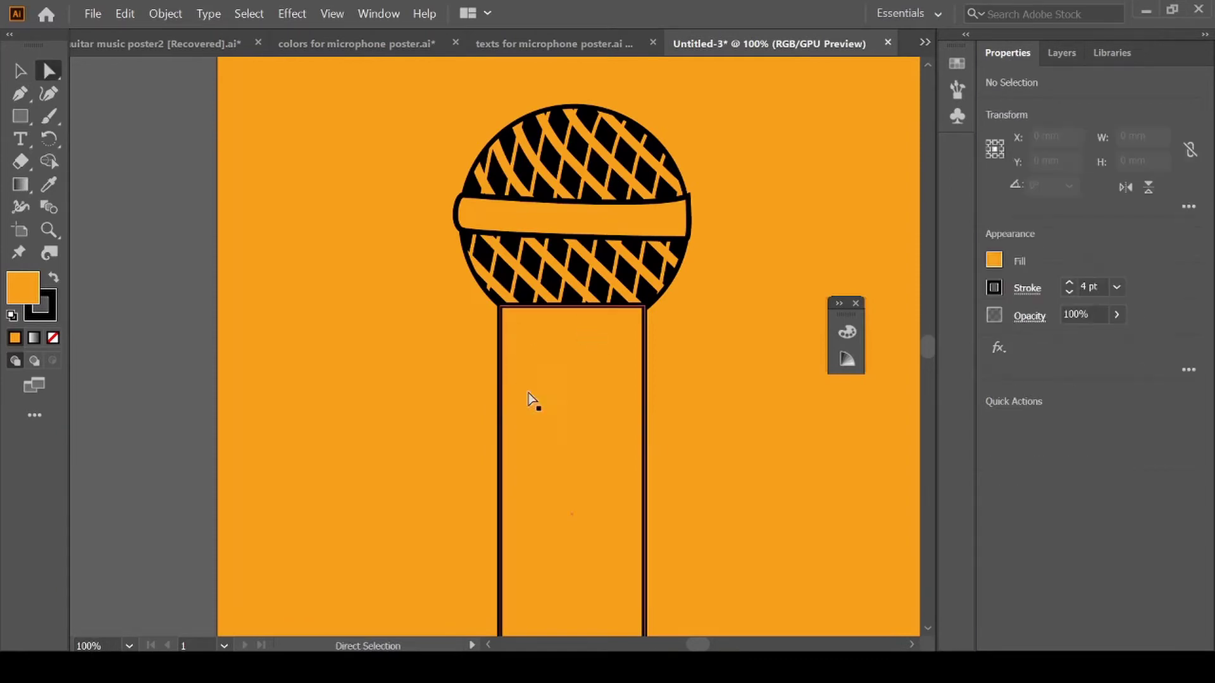
{"action": "left_click", "coordinate": [553, 400]}
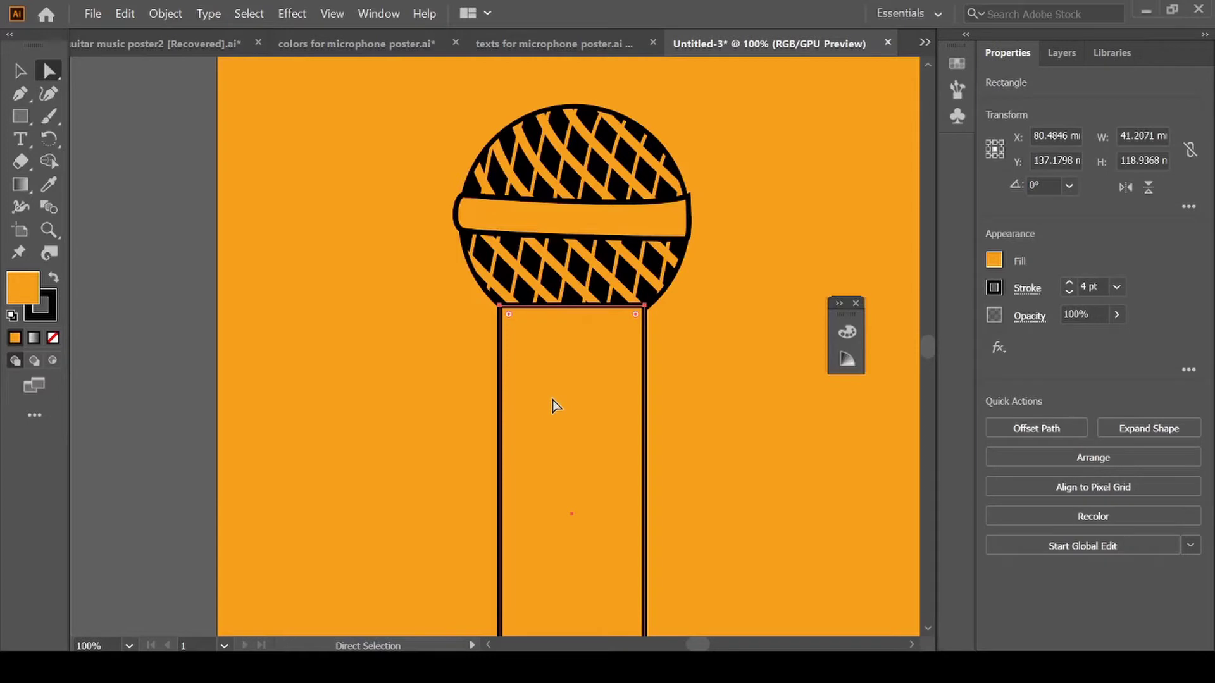
{"action": "key", "text": "c"}
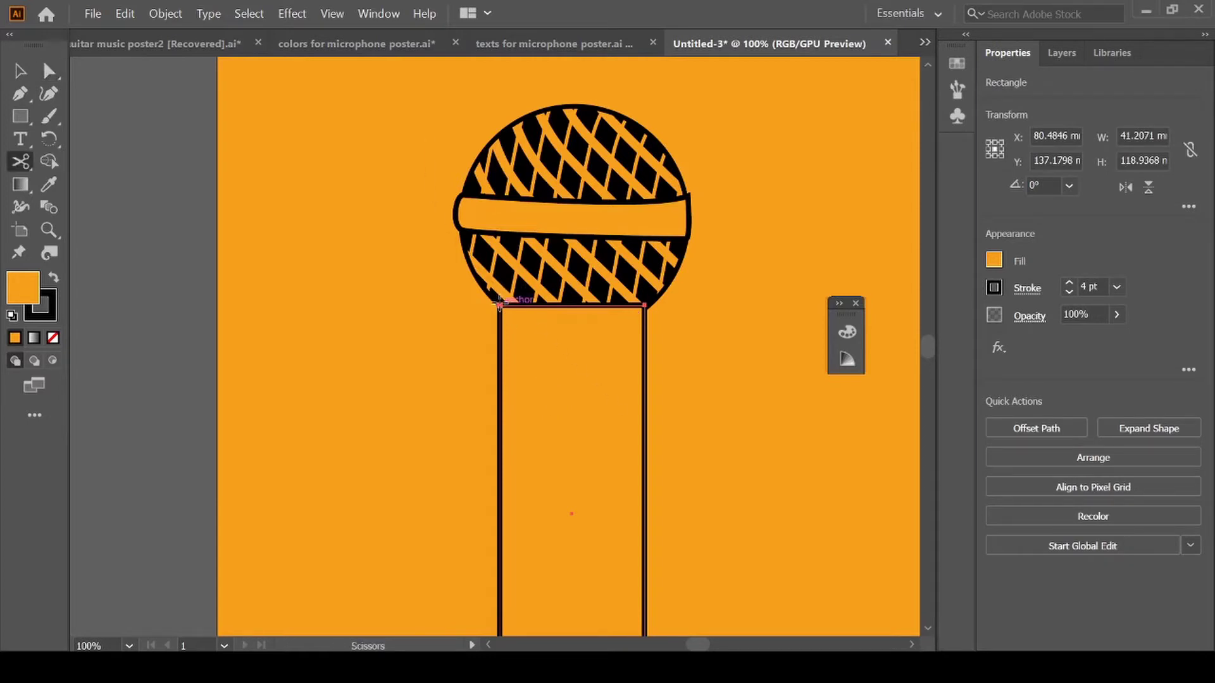
{"action": "left_click", "coordinate": [499, 305]}
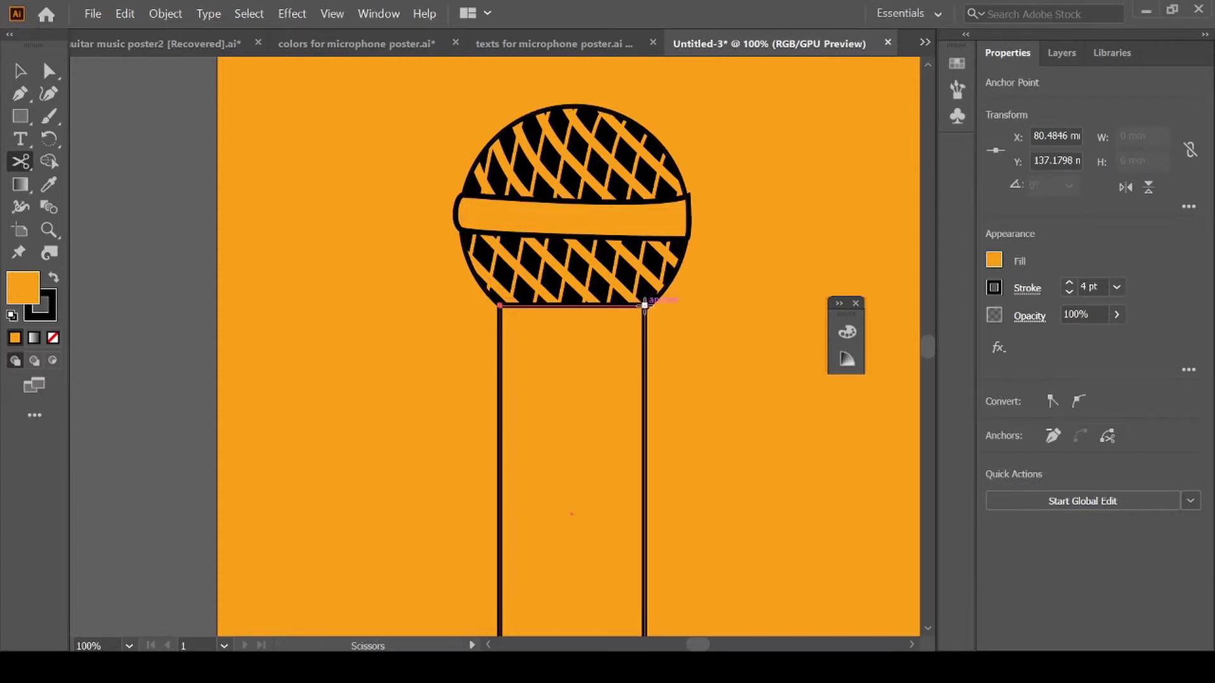
{"action": "left_click", "coordinate": [644, 305]}
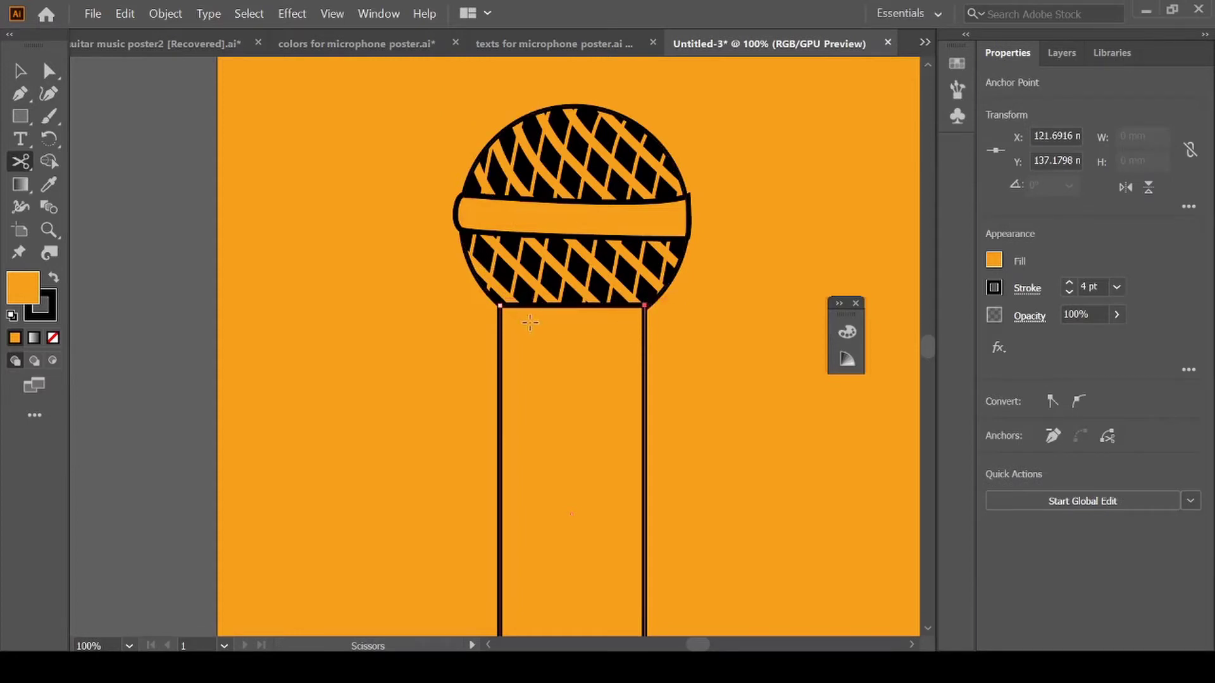
{"action": "key", "text": "a"}
{"action": "left_click", "coordinate": [572, 306]}
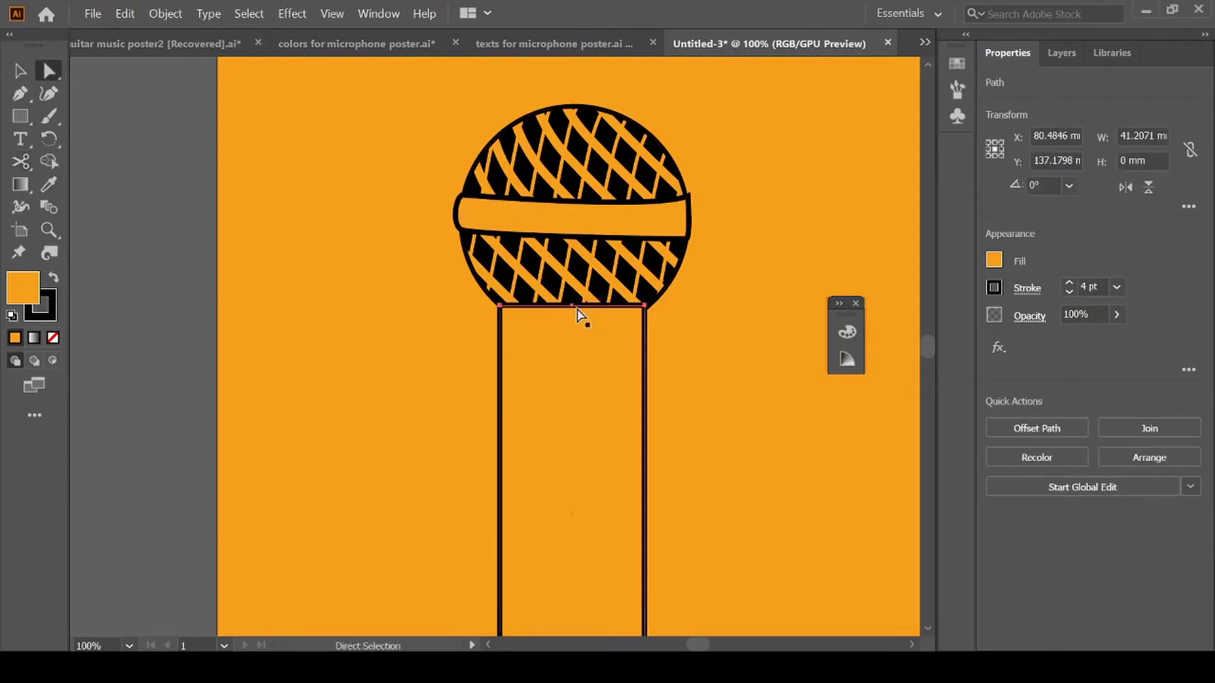
{"action": "key", "text": "Delete"}
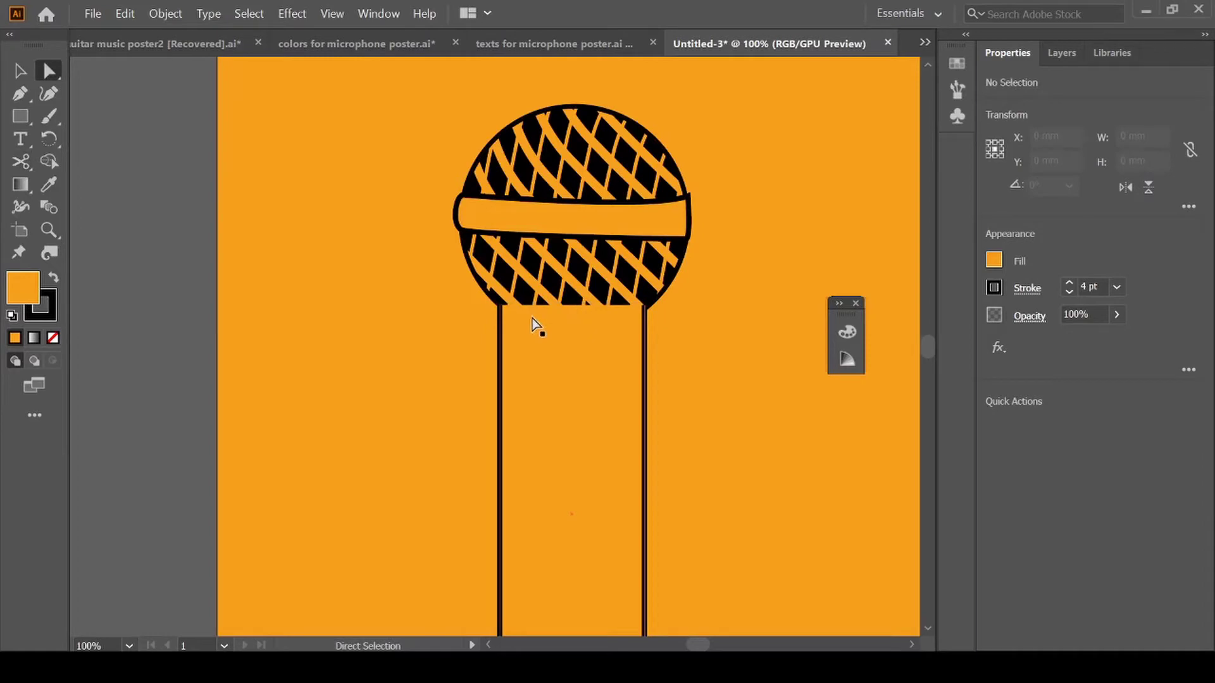
Close the top of the handle with a downward-curved Pen segment between its two upper corners
{"action": "key", "text": "p"}
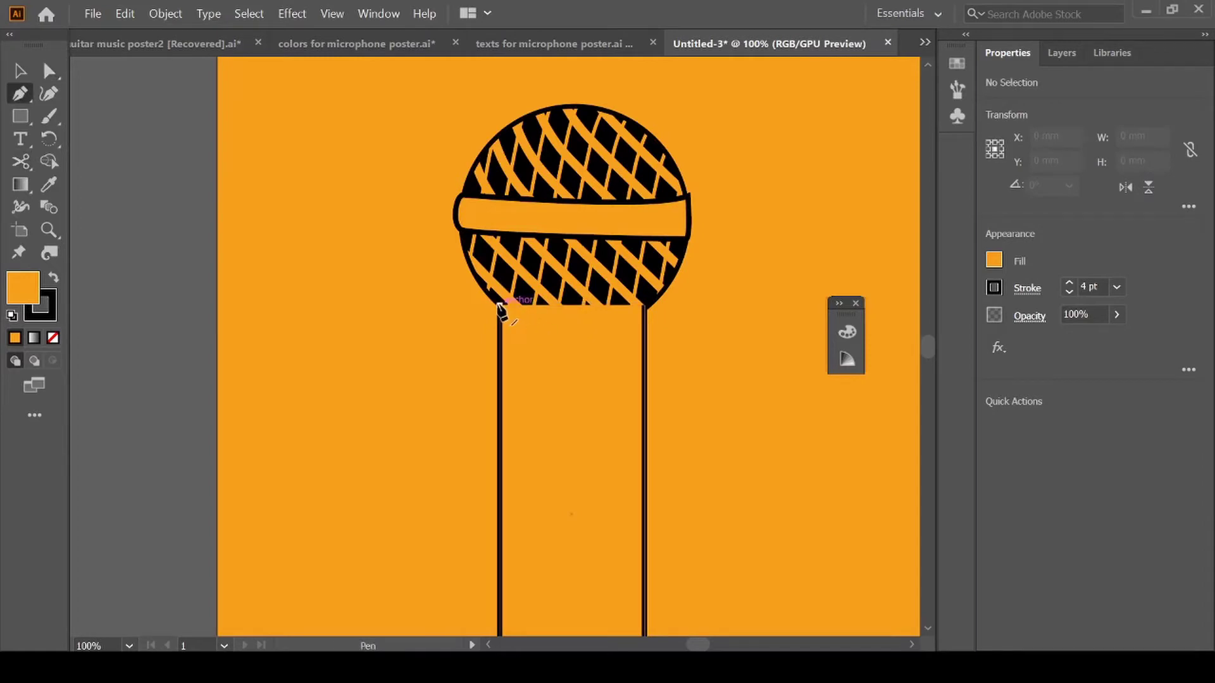
{"action": "left_click", "coordinate": [499, 306]}
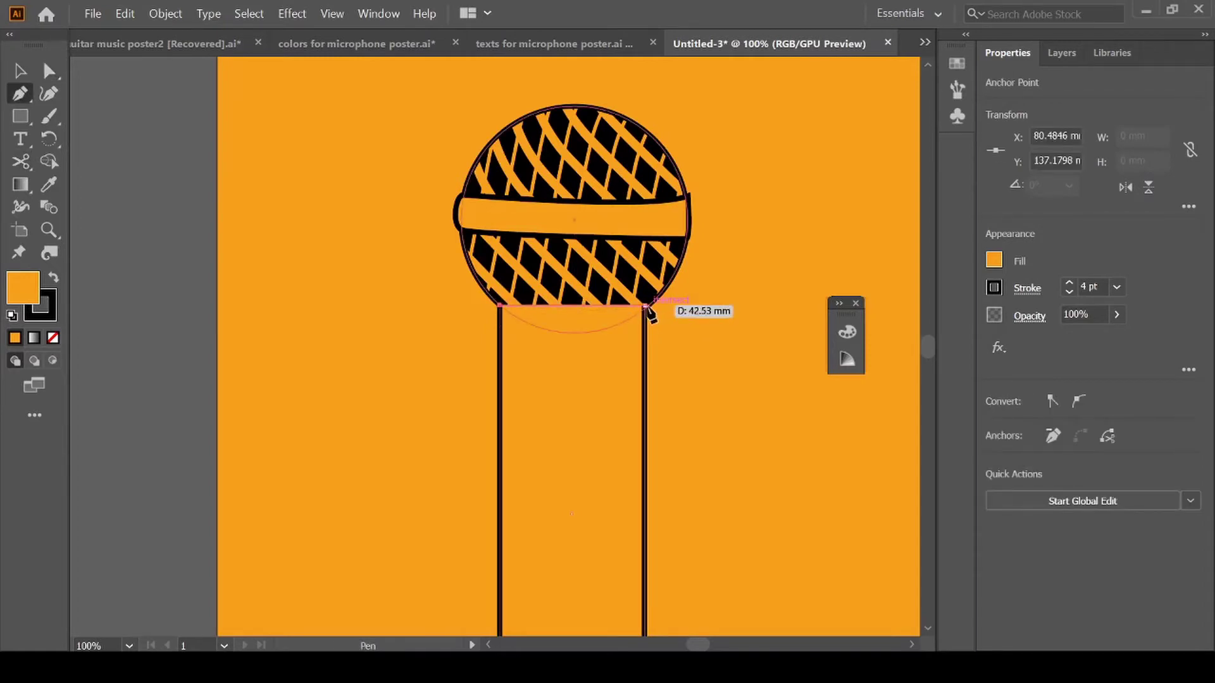
{"action": "left_click_drag", "start_coordinate": [645, 306], "coordinate": [732, 293]}
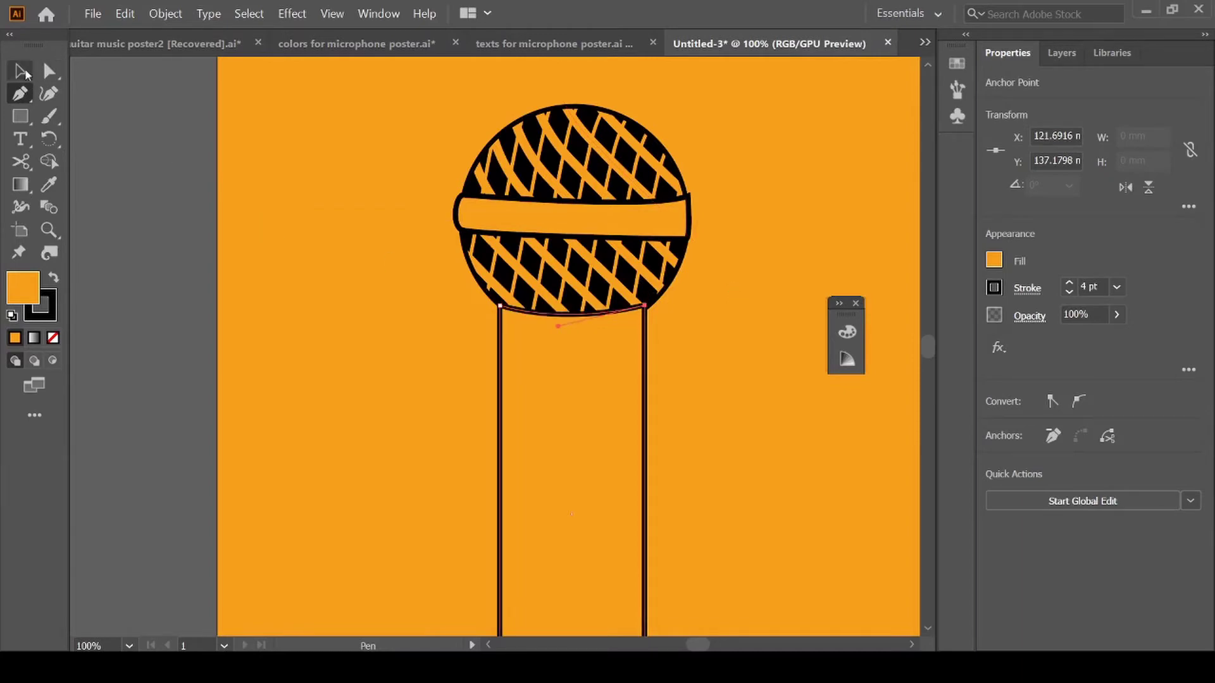
{"action": "key", "text": "v"}
{"action": "left_click", "coordinate": [392, 316]}
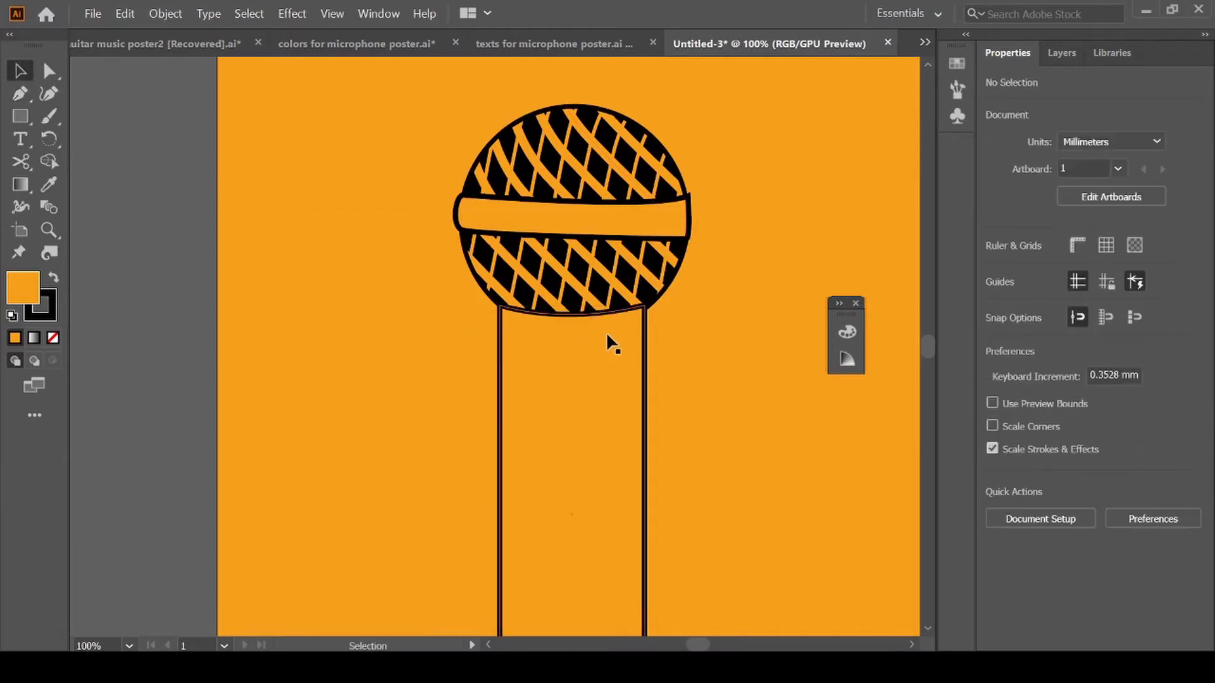
Taper the handle by moving its two bottom corner points inward with Direct Selection
{"action": "scroll", "coordinate": [611, 341], "scroll_direction": "down", "scroll_amount": 3}
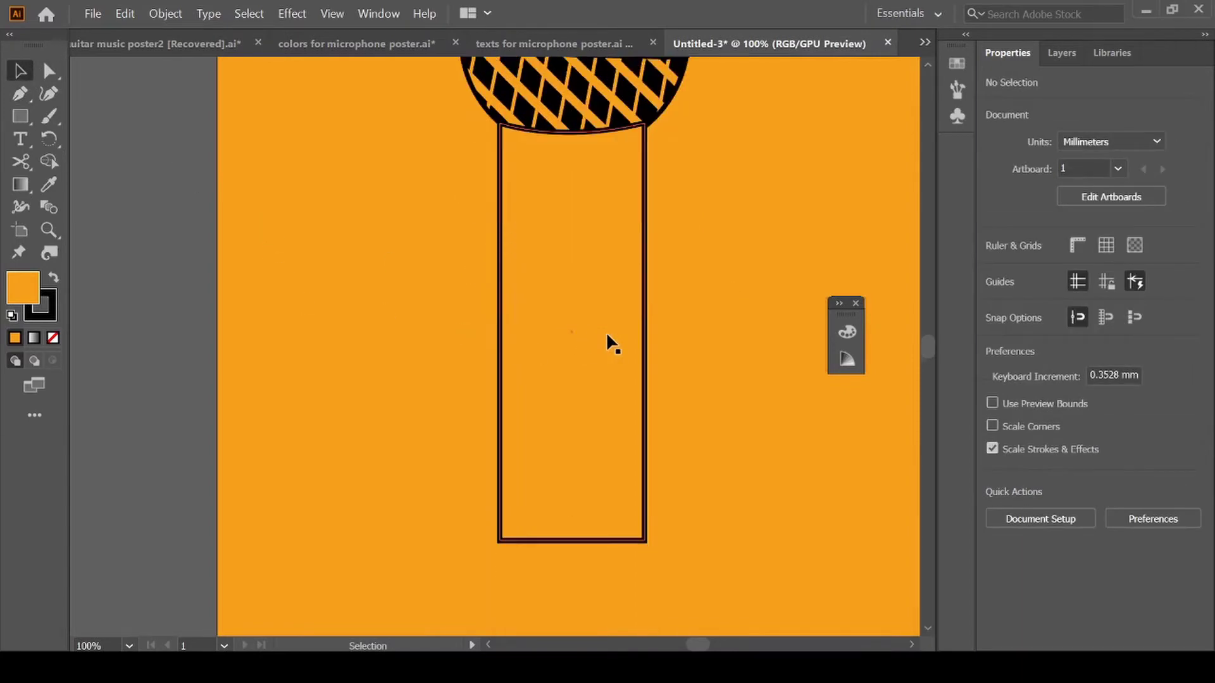
{"action": "key", "text": "a"}
{"action": "left_click", "coordinate": [644, 541]}
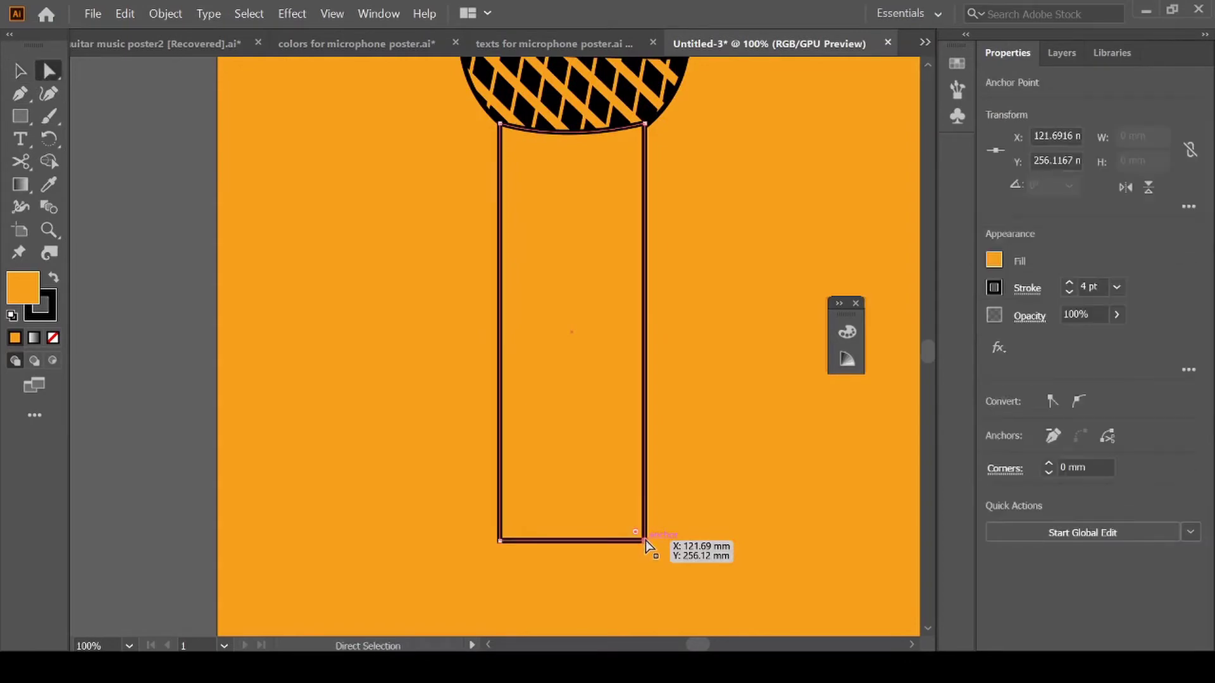
{"action": "left_click_drag", "start_coordinate": [645, 541], "coordinate": [627, 542]}
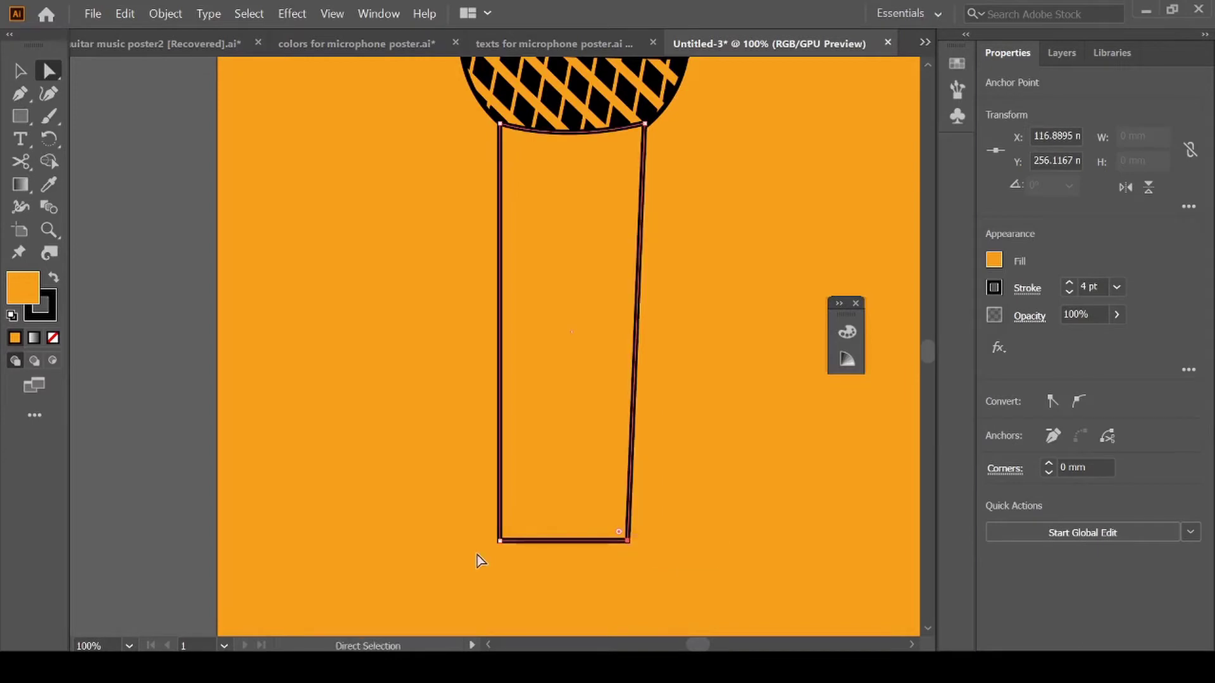
{"action": "left_click_drag", "start_coordinate": [499, 541], "coordinate": [524, 543]}
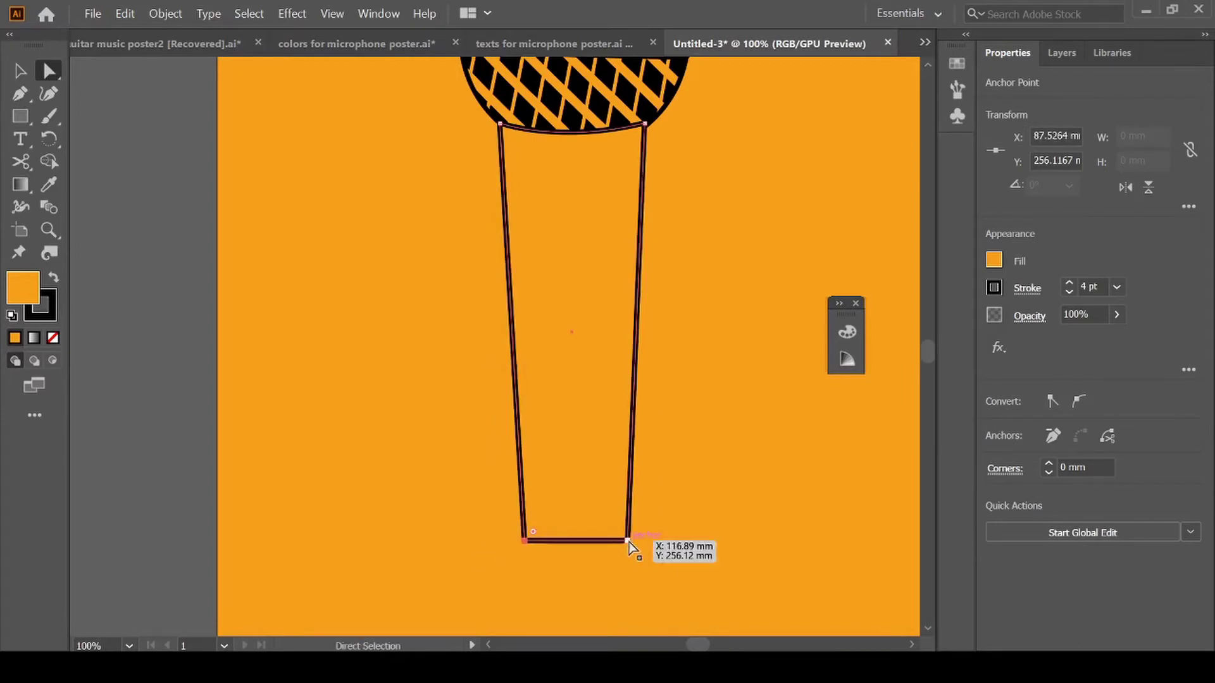
{"action": "left_click", "coordinate": [713, 517]}
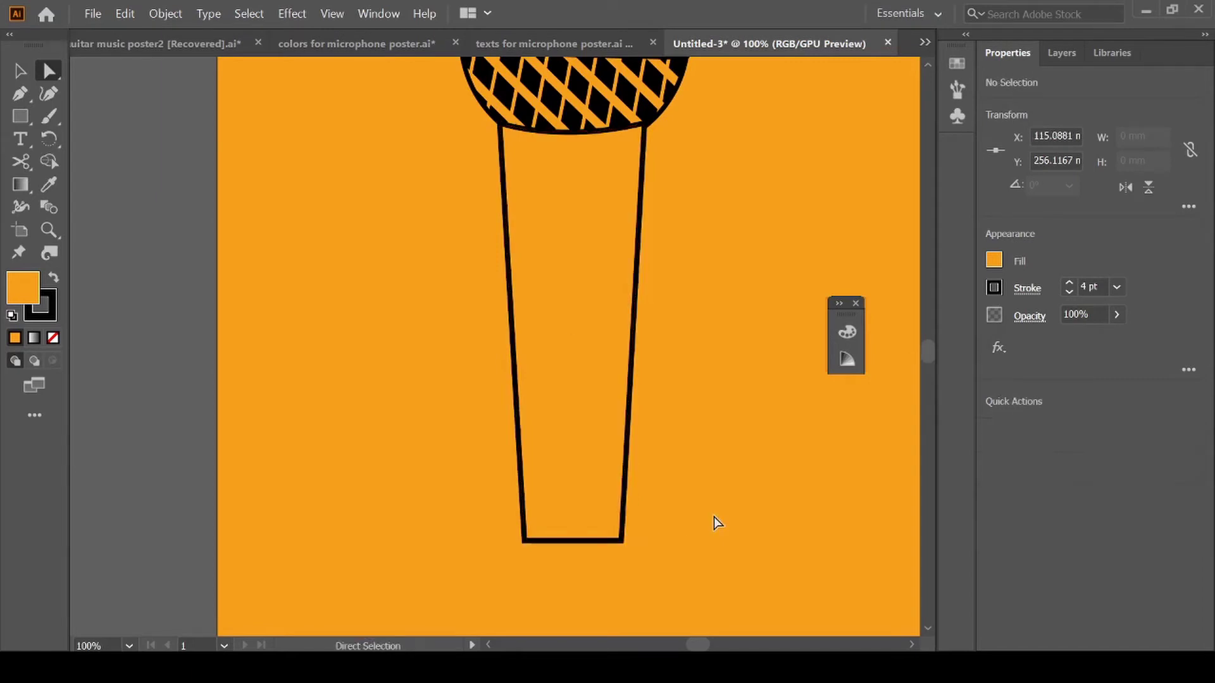
Cut the tapered handle at its two bottom corners with the Scissors tool and delete the straight bottom edge
{"action": "scroll", "coordinate": [714, 517], "scroll_direction": "up", "scroll_amount": 3}
{"action": "scroll", "coordinate": [714, 517], "scroll_direction": "down", "scroll_amount": 3}
{"action": "scroll", "coordinate": [714, 517], "scroll_direction": "up", "scroll_amount": 2}
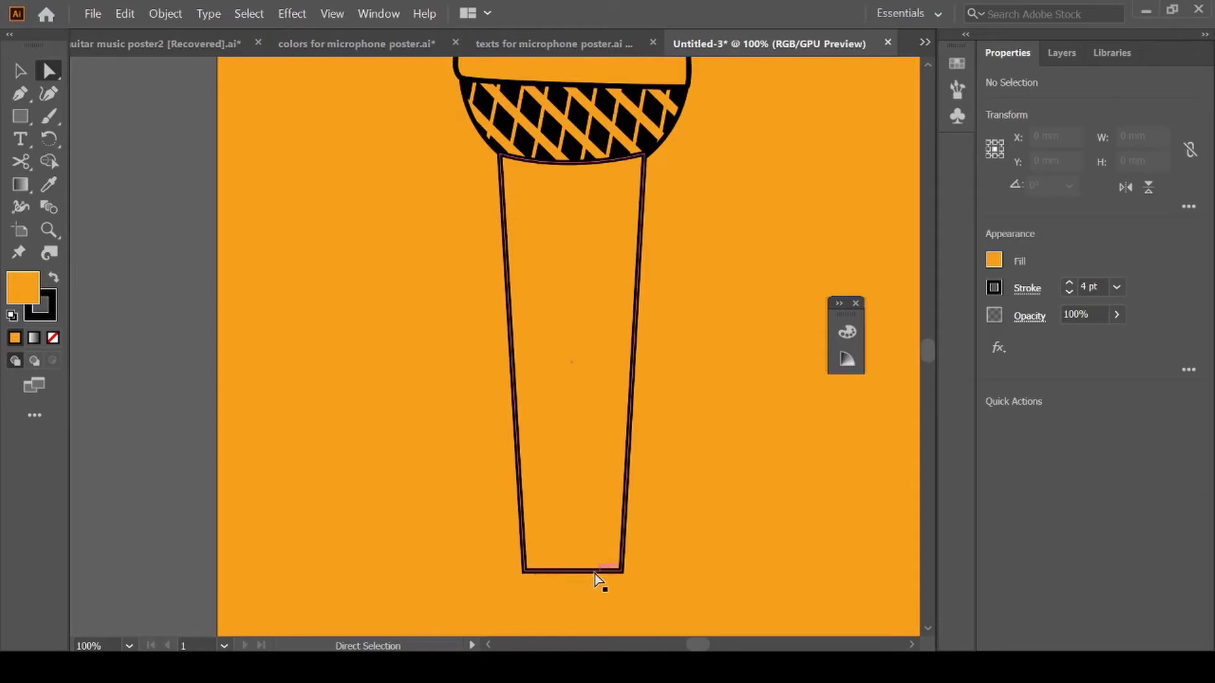
{"action": "left_click", "coordinate": [615, 573]}
{"action": "scroll", "coordinate": [690, 571], "scroll_direction": "down", "scroll_amount": 1}
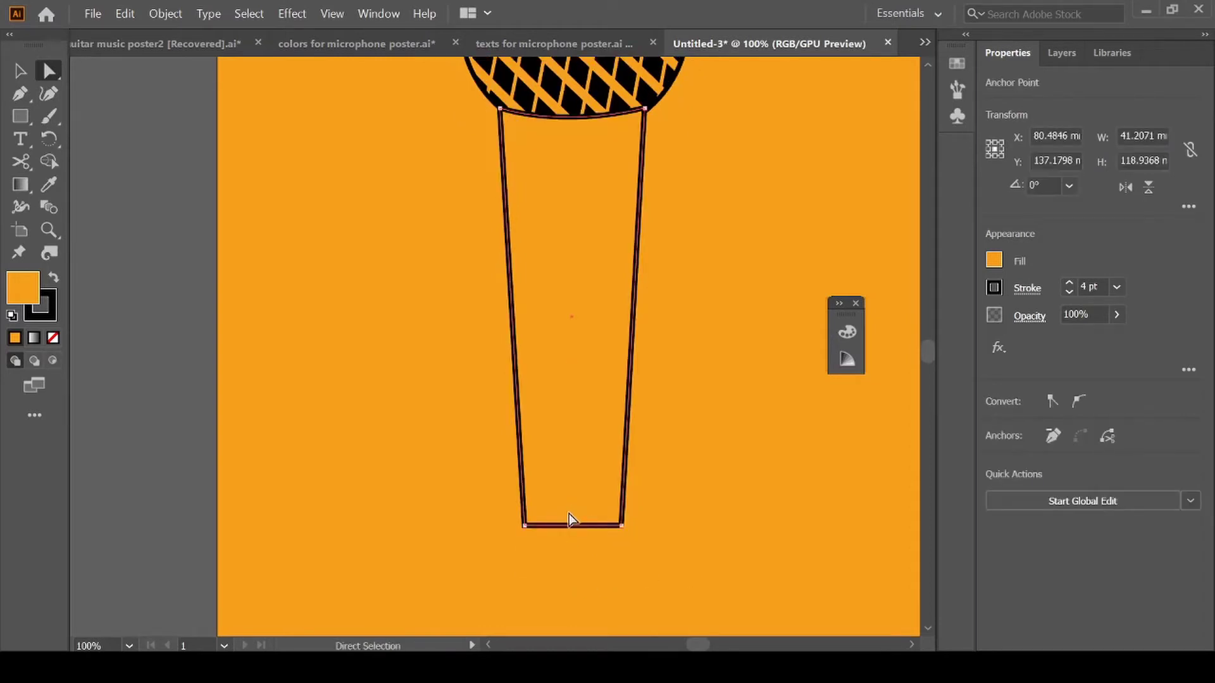
{"action": "key", "text": "c"}
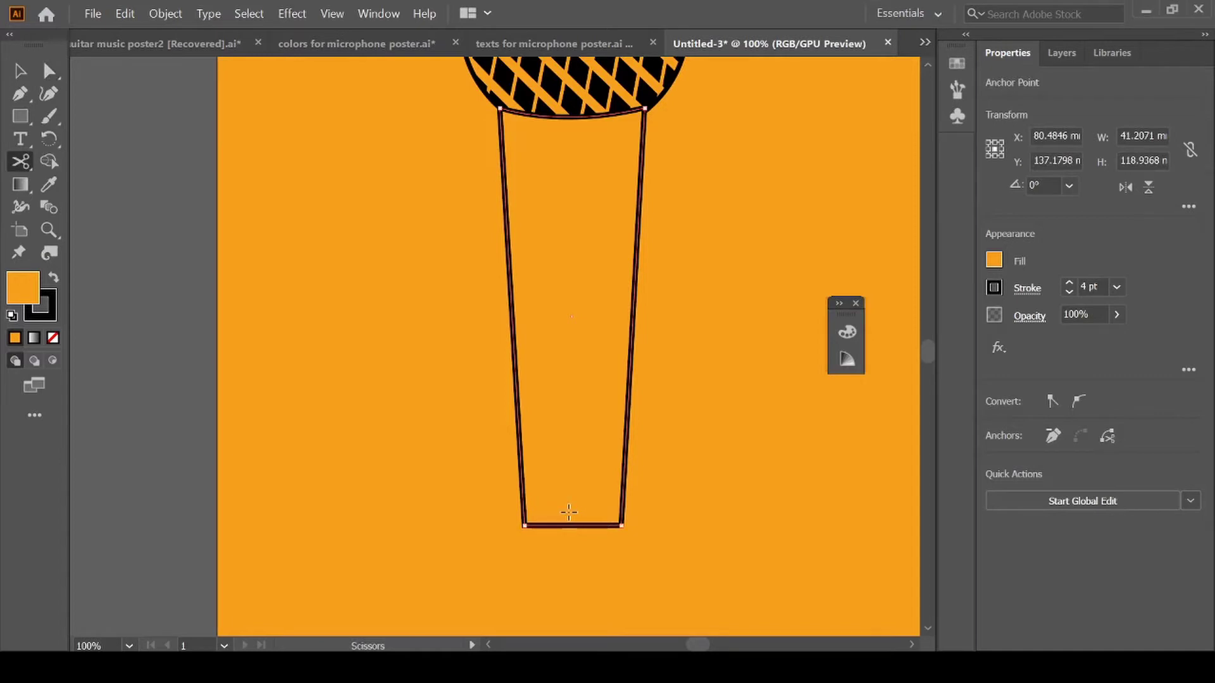
{"action": "left_click", "coordinate": [524, 526]}
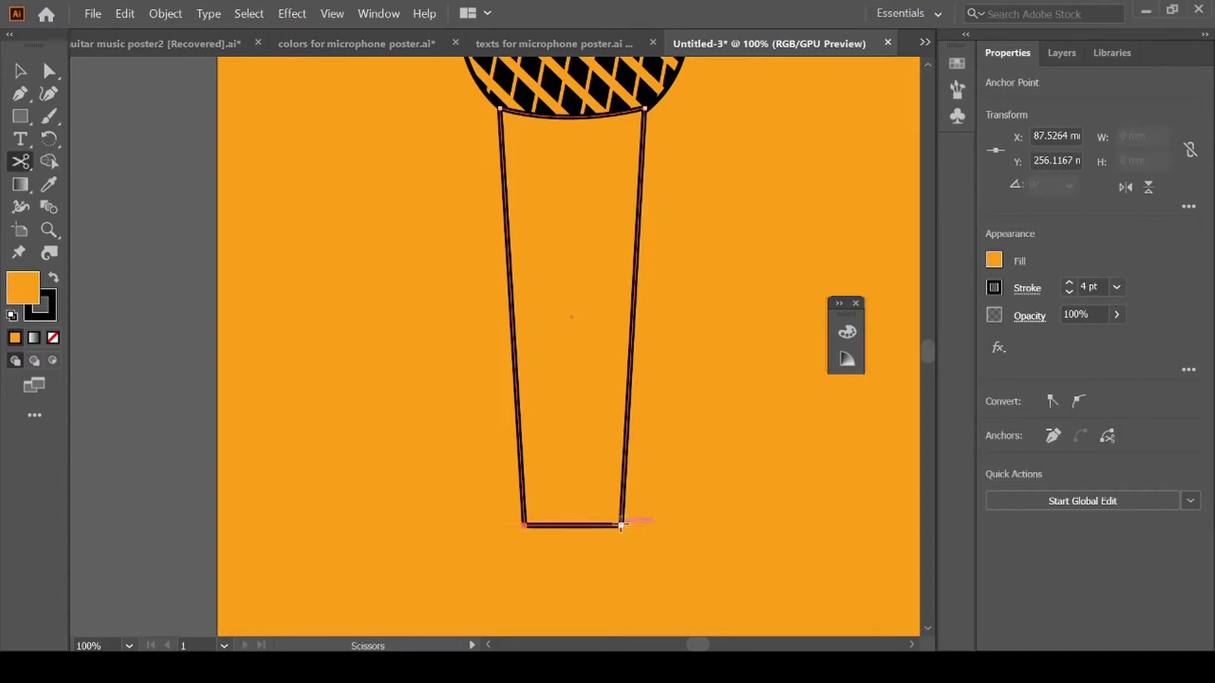
{"action": "left_click", "coordinate": [621, 525]}
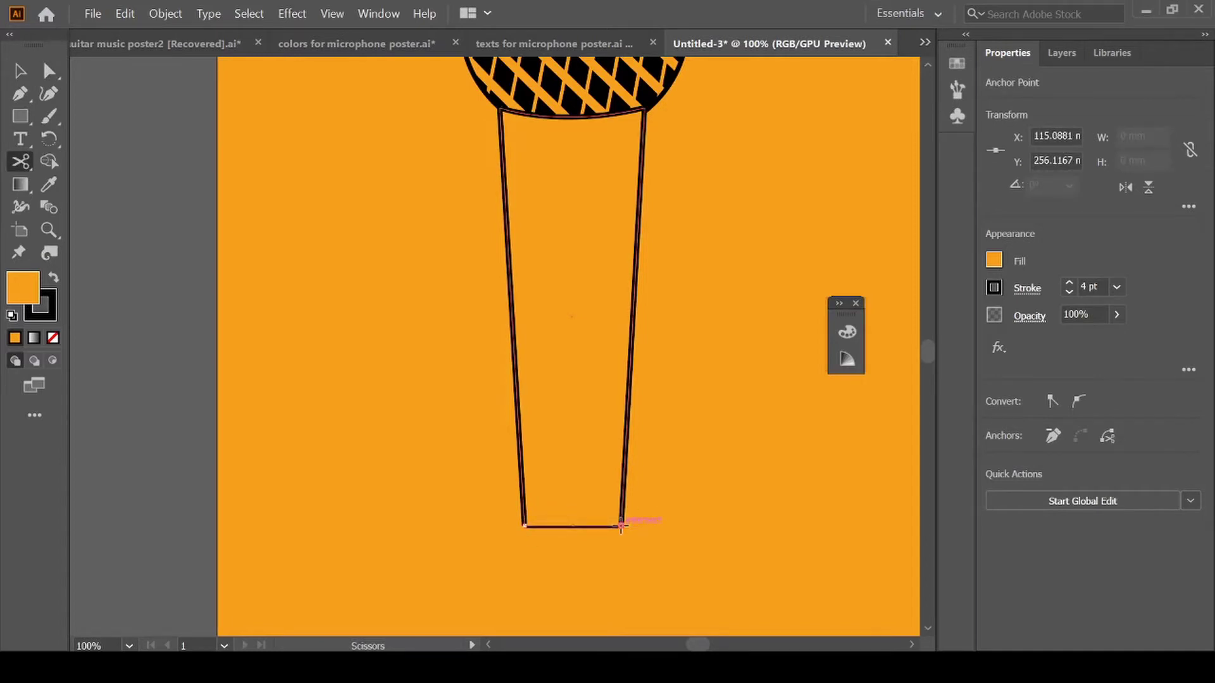
{"action": "key", "text": "Delete"}
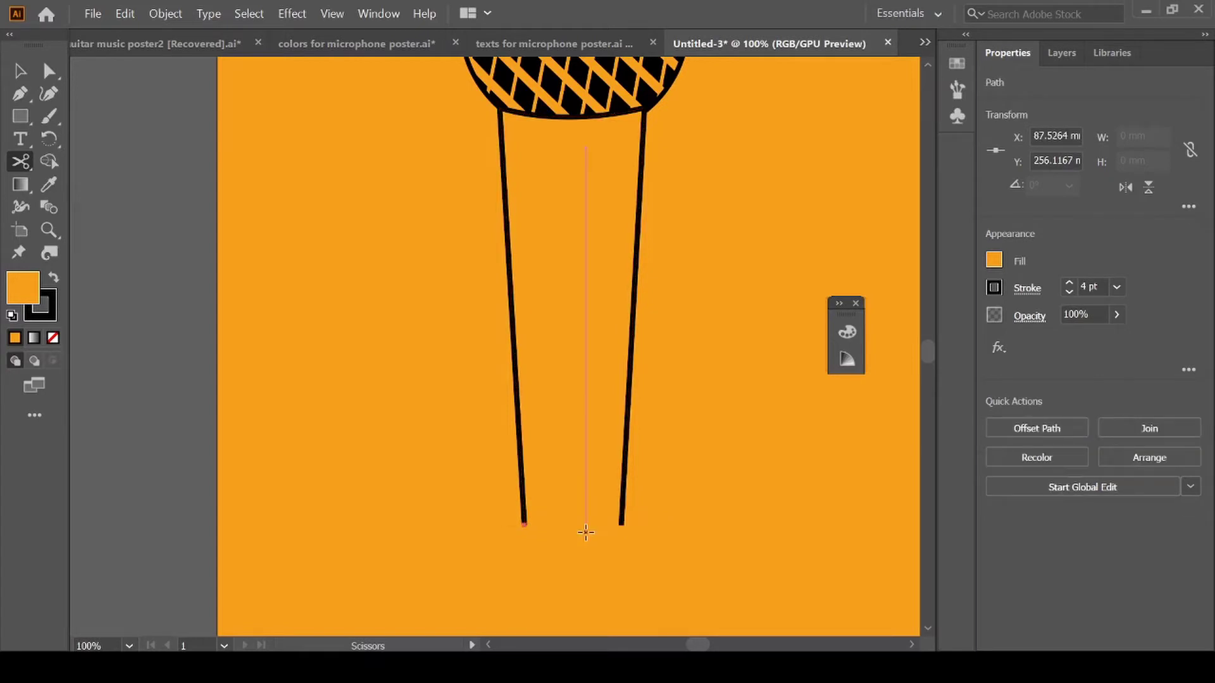
Close the bottom of the handle with a downward-curved Pen segment between its two lower corners, then deselect it
{"action": "key", "text": "p"}
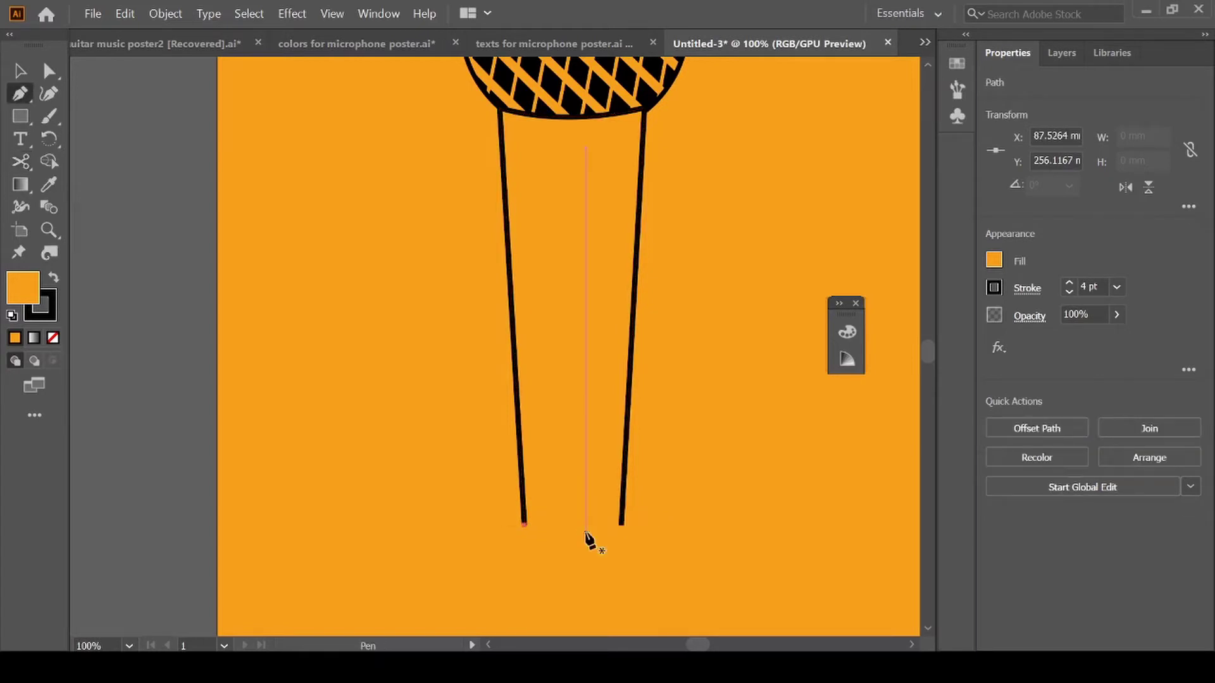
{"action": "left_click", "coordinate": [524, 525]}
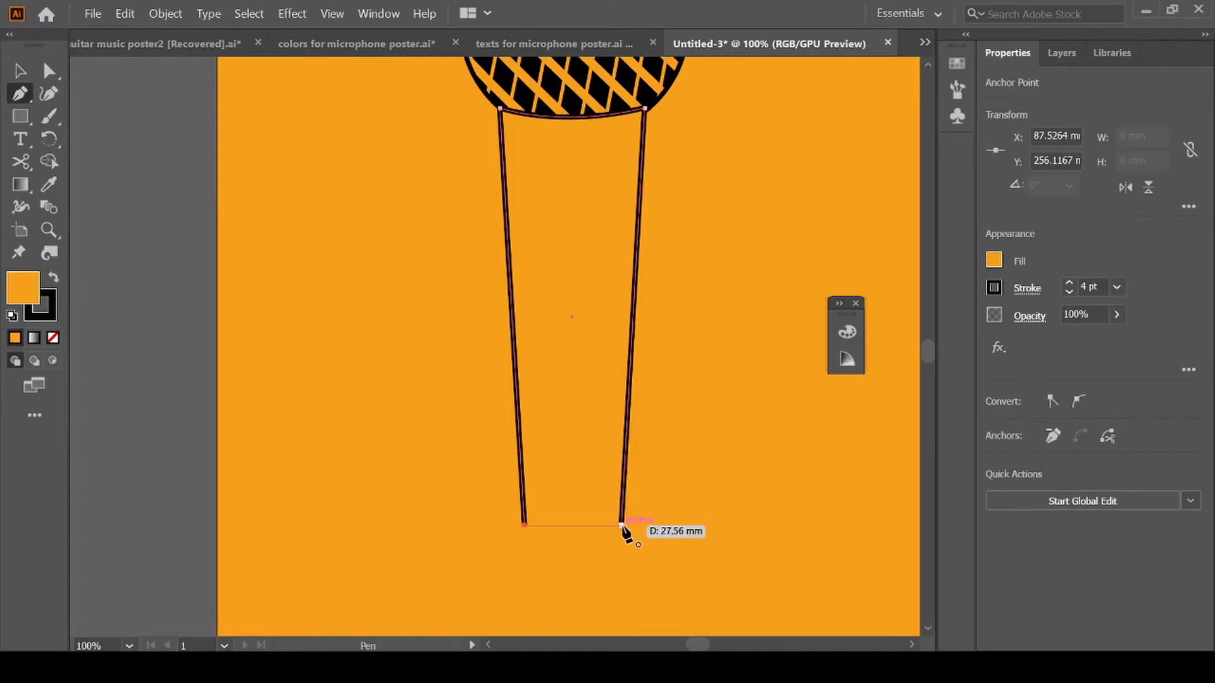
{"action": "left_click_drag", "start_coordinate": [622, 525], "coordinate": [668, 510]}
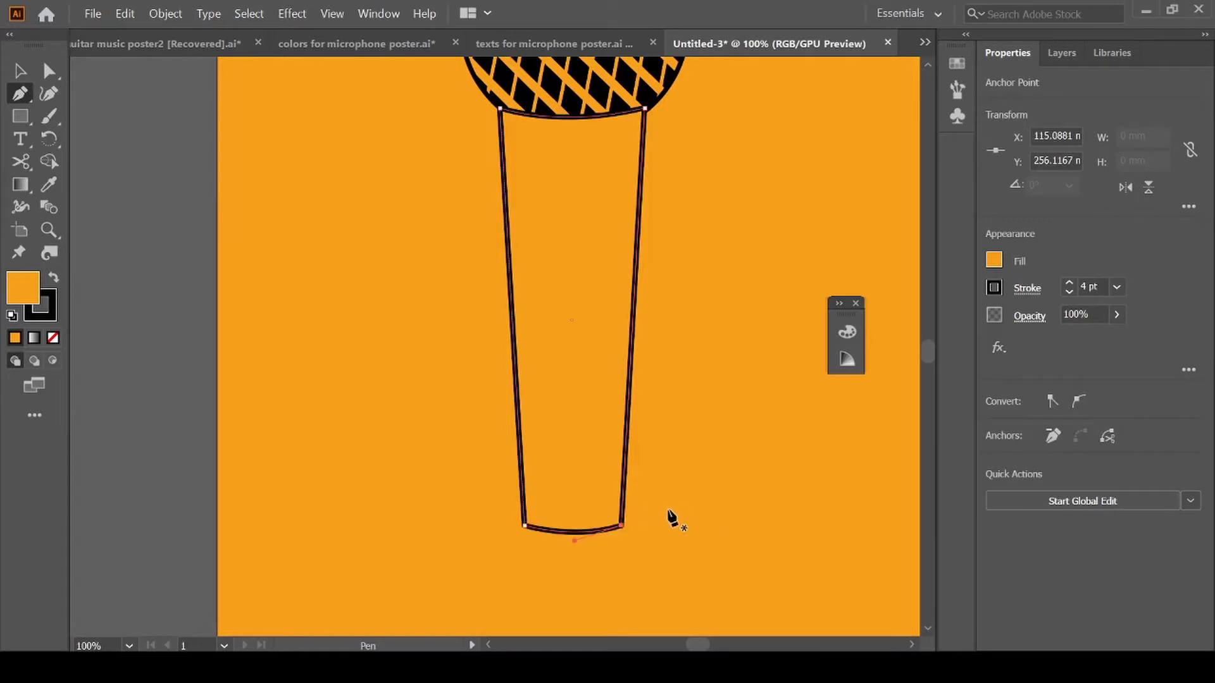
{"action": "left_click", "coordinate": [20, 70]}
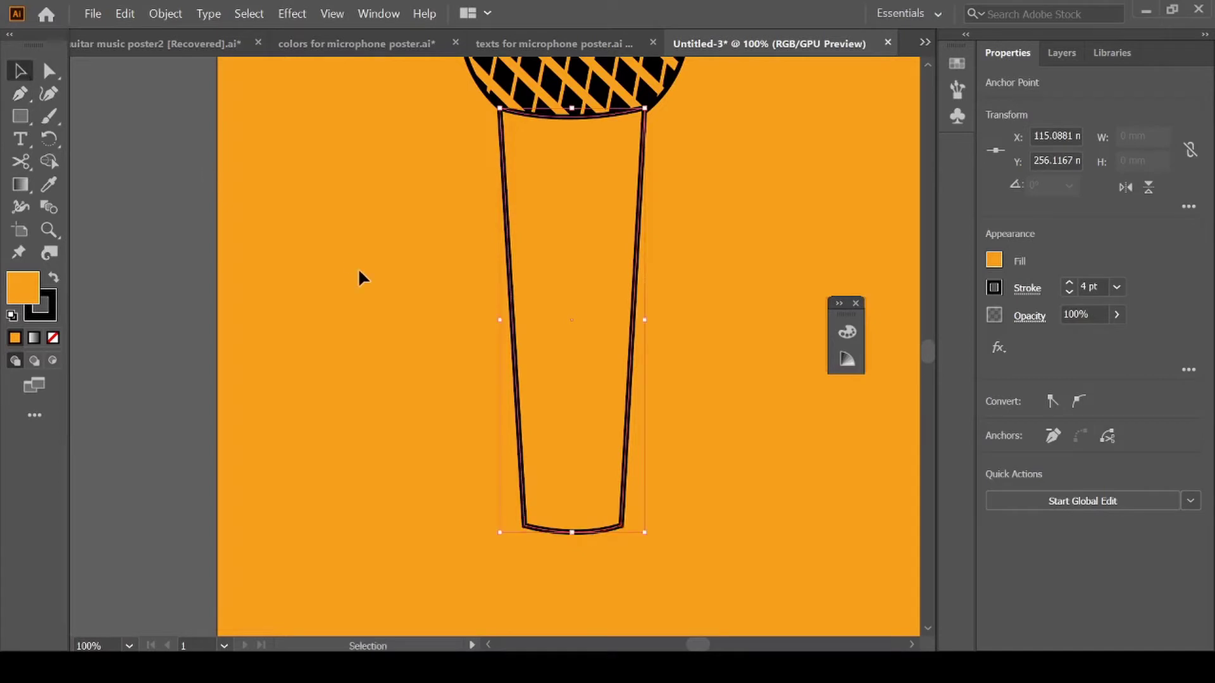
{"action": "left_click", "coordinate": [359, 268]}
Draw a closed four-sided Pen panel about 36 mm wide near the handle's top, with downward-curved upper and lower edges
{"action": "scroll", "coordinate": [663, 362], "scroll_direction": "up", "scroll_amount": 1}
{"action": "key", "text": "p"}
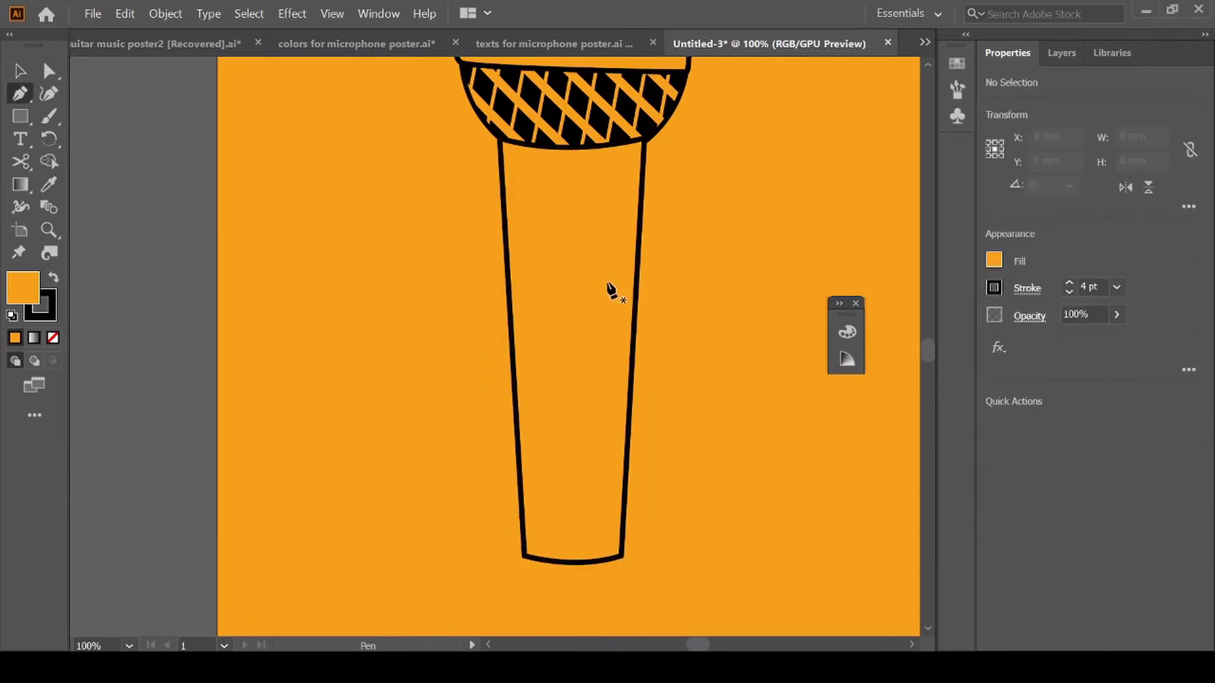
{"action": "left_click", "coordinate": [507, 161]}
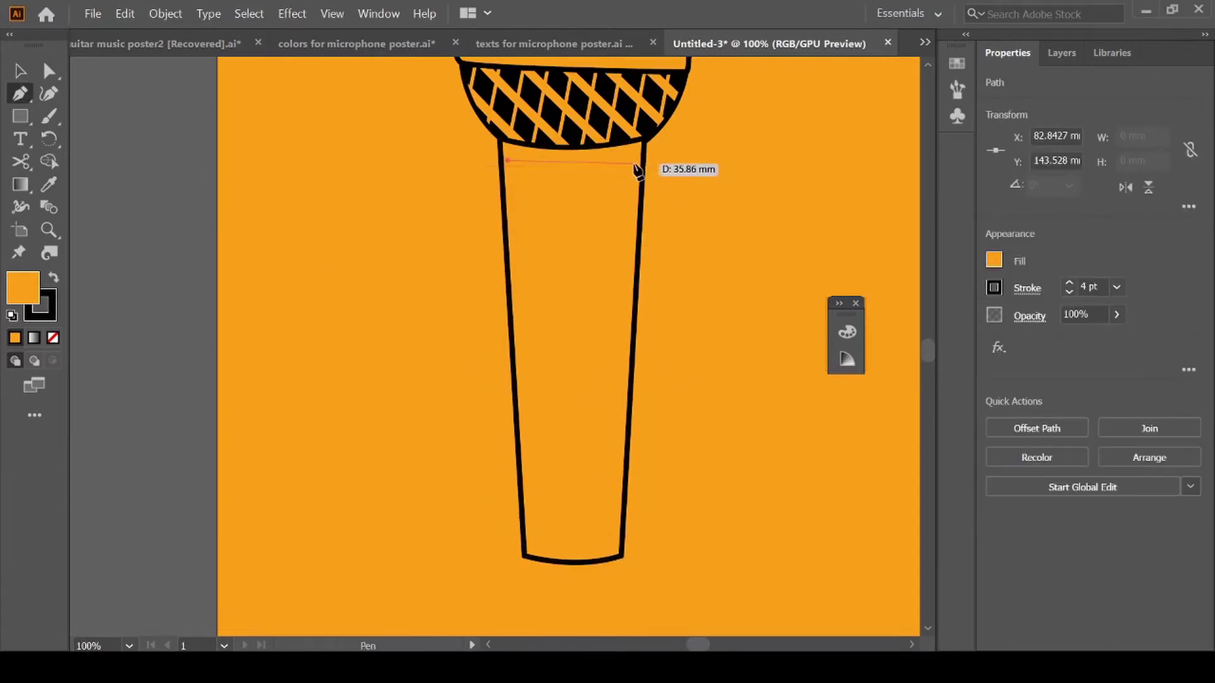
{"action": "left_click_drag", "start_coordinate": [634, 161], "coordinate": [649, 149]}
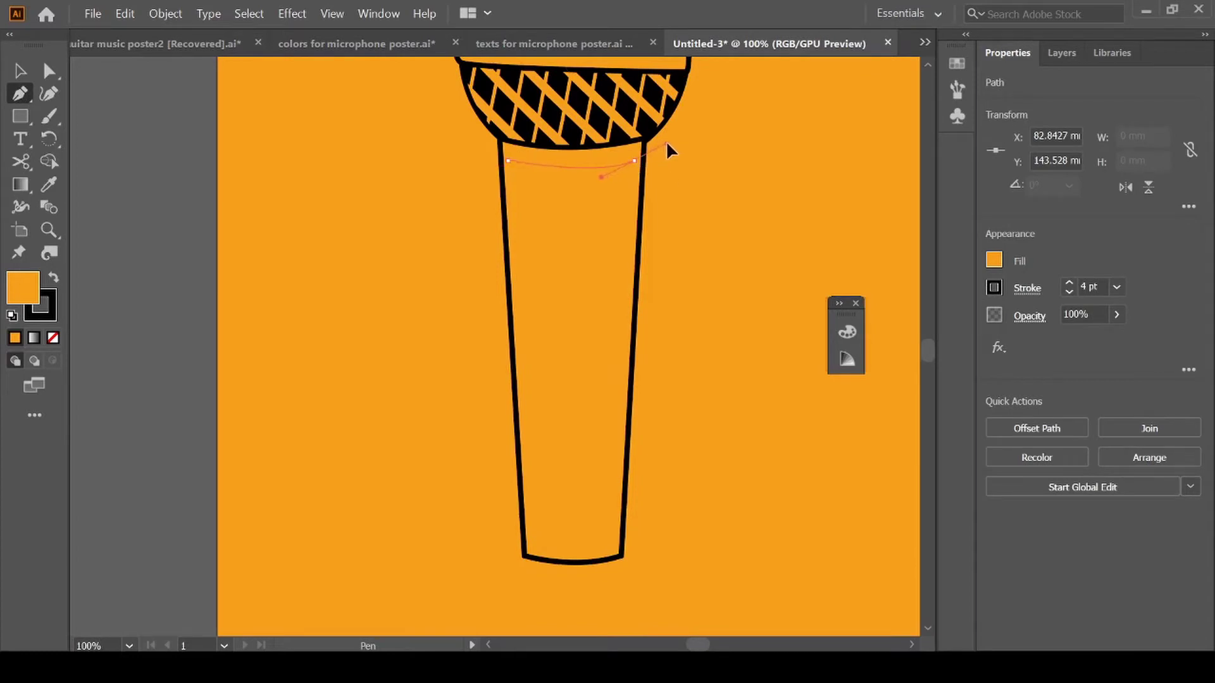
{"action": "left_click", "coordinate": [633, 160]}
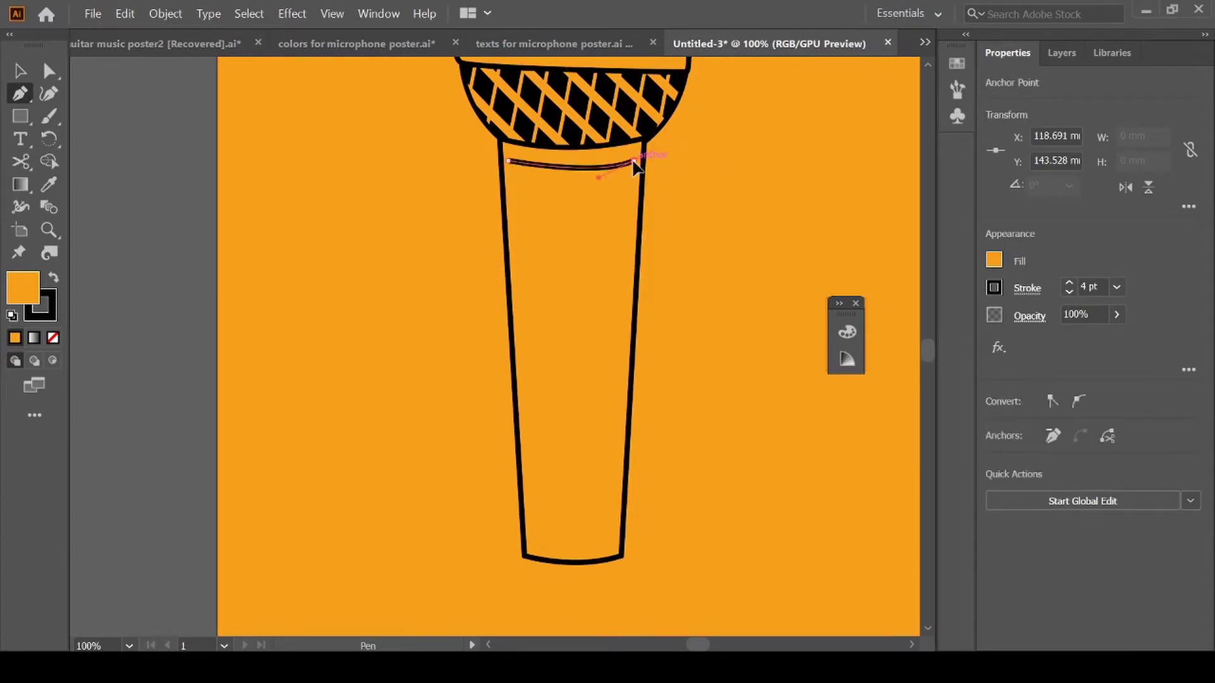
{"action": "left_click_drag", "start_coordinate": [634, 162], "coordinate": [634, 212]}
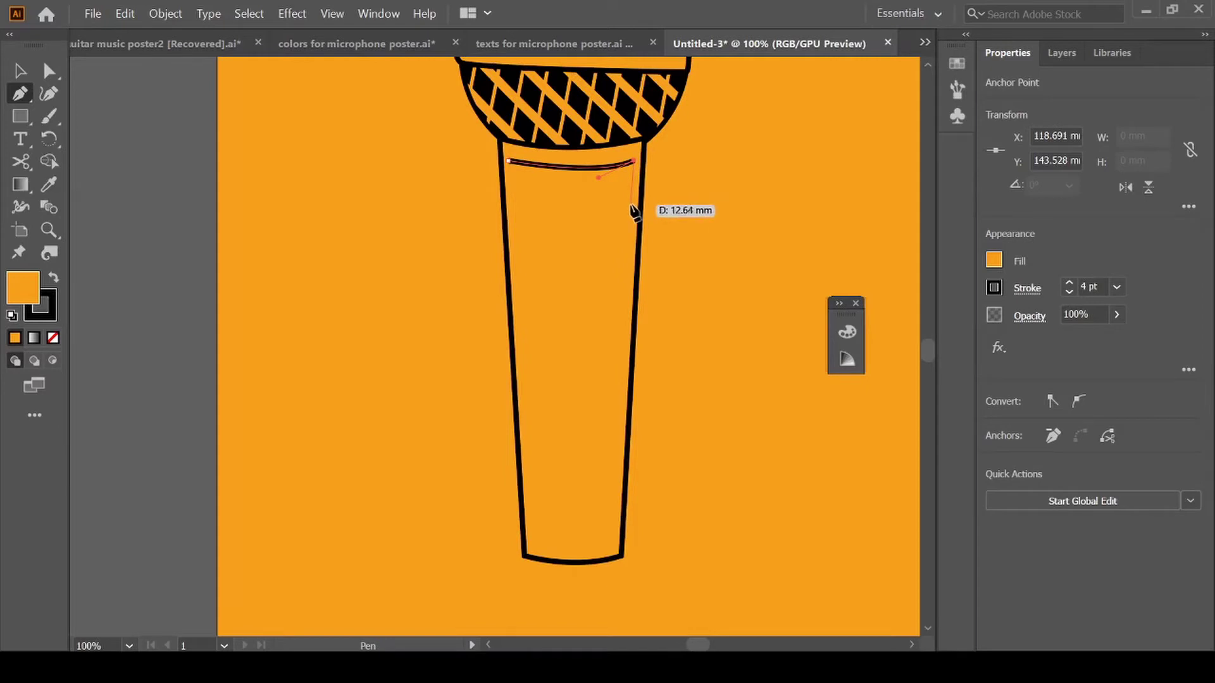
{"action": "left_click", "coordinate": [632, 203]}
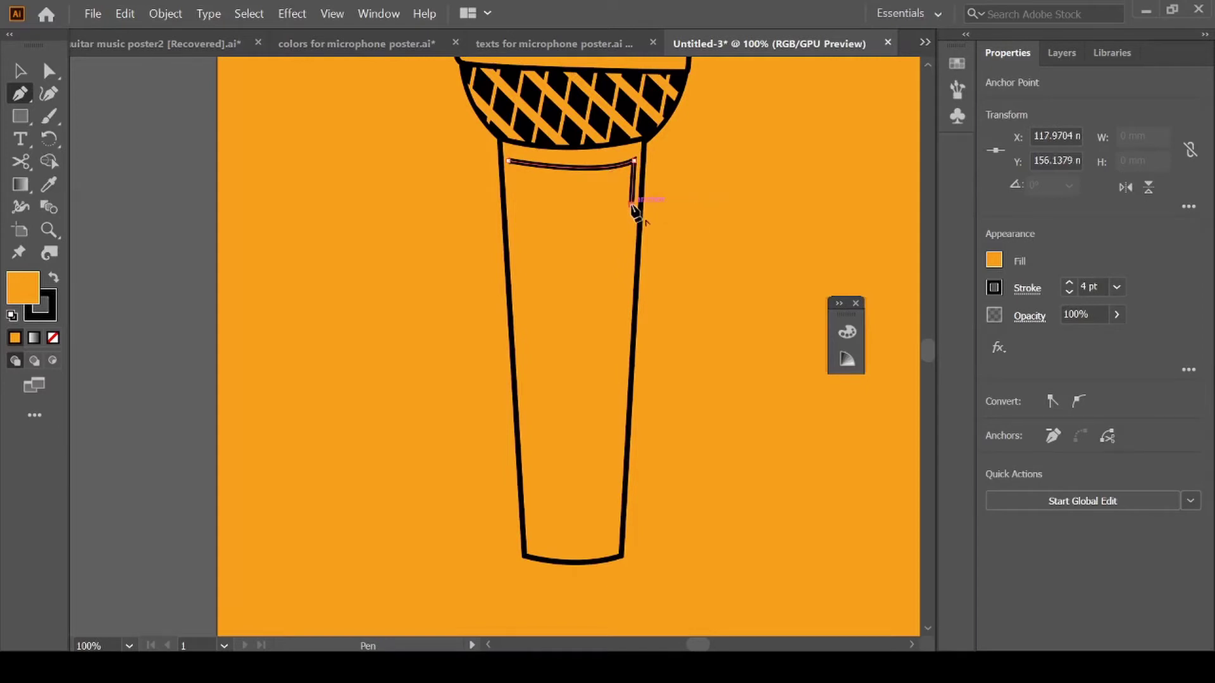
{"action": "left_click", "coordinate": [515, 201]}
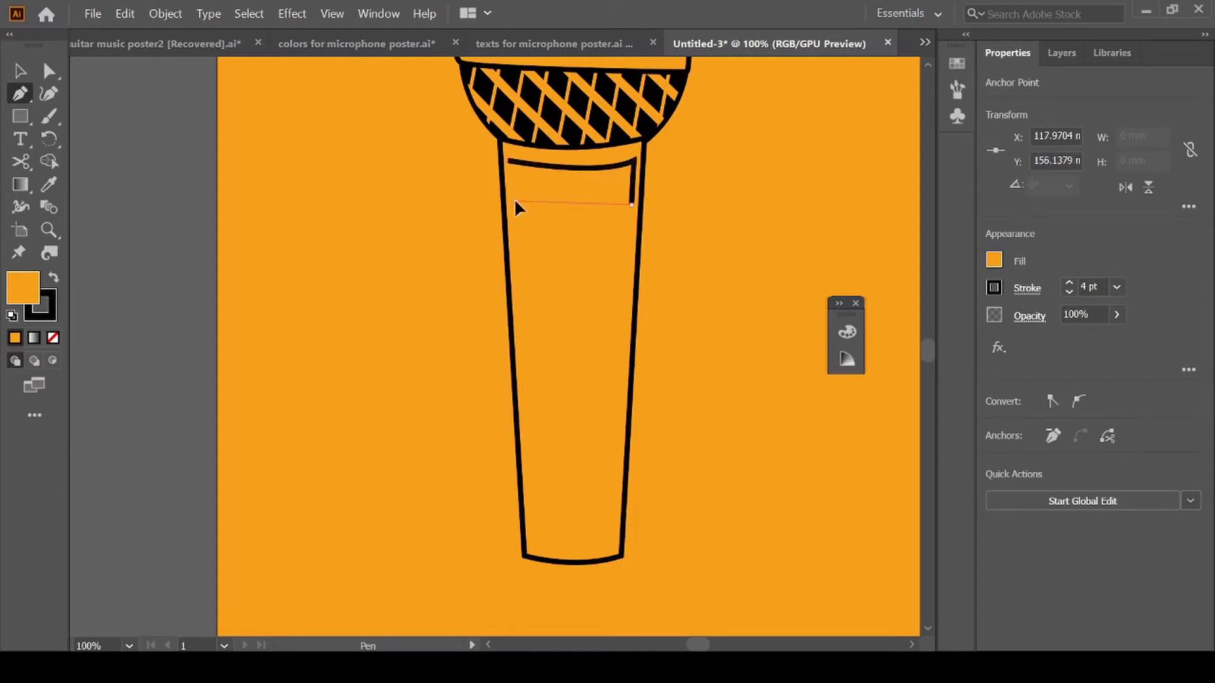
{"action": "left_click_drag", "start_coordinate": [516, 202], "coordinate": [499, 190]}
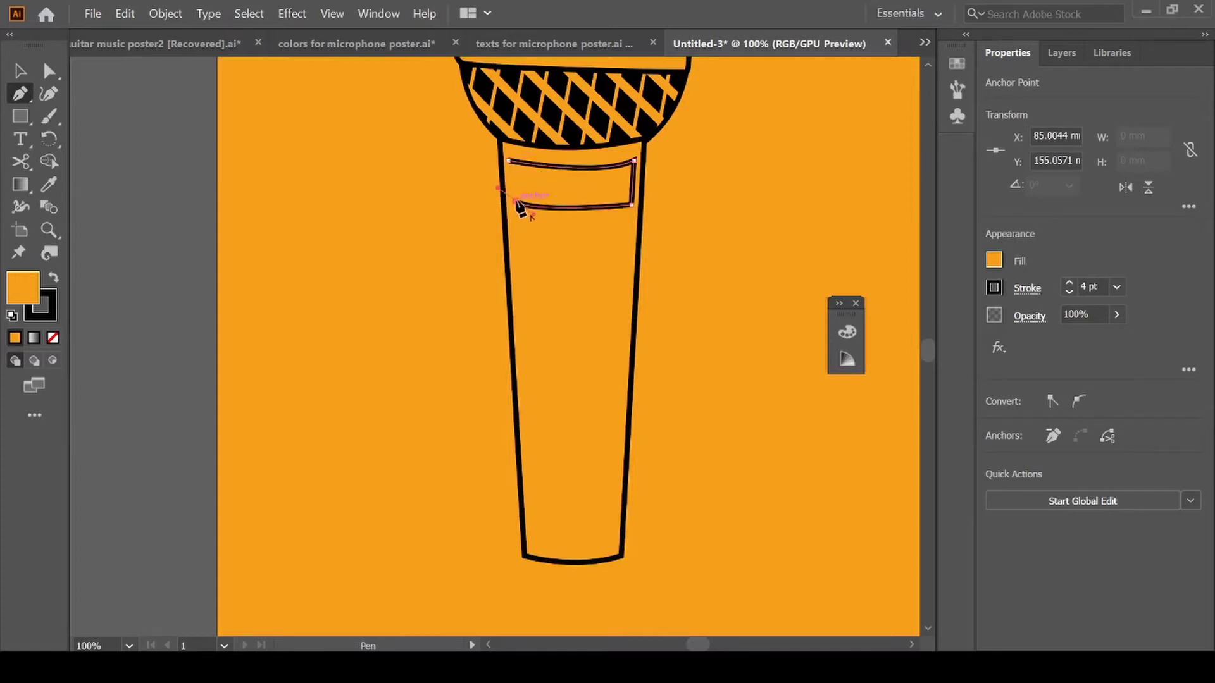
{"action": "left_click", "coordinate": [515, 200]}
{"action": "left_click", "coordinate": [510, 163]}
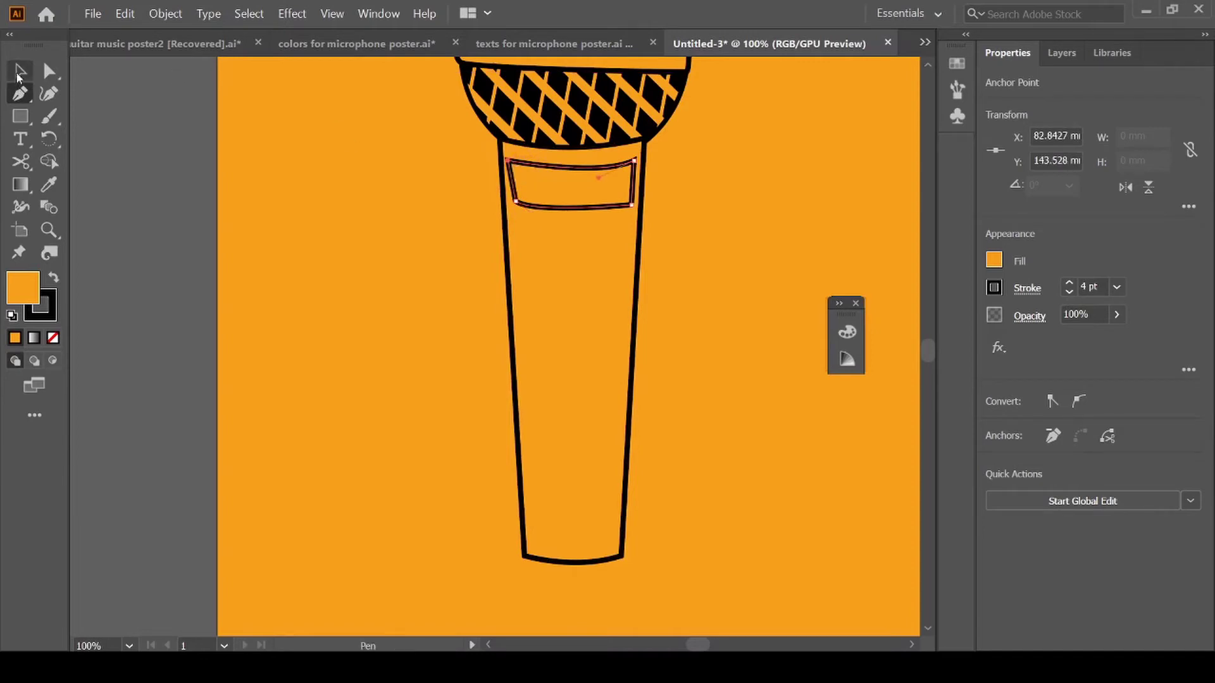
Shorten the panel on the handle from its bottom edge to a height of about 11.7 mm
{"action": "left_click", "coordinate": [17, 75]}
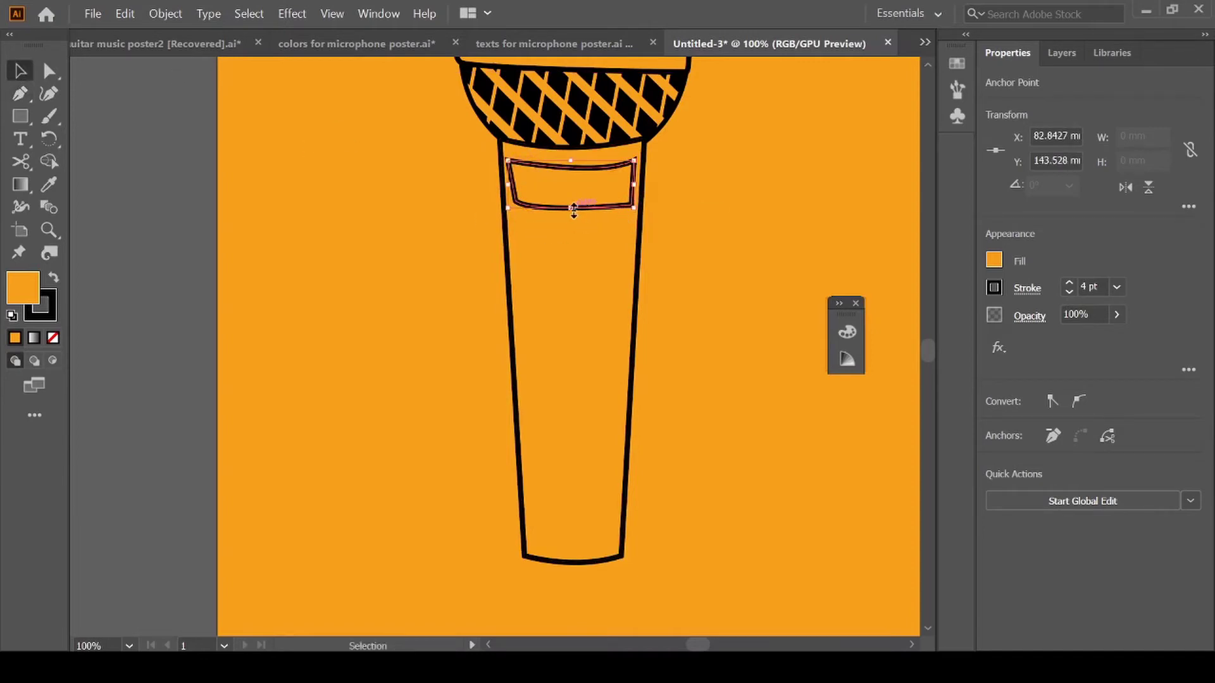
{"action": "left_click_drag", "start_coordinate": [573, 208], "coordinate": [572, 201]}
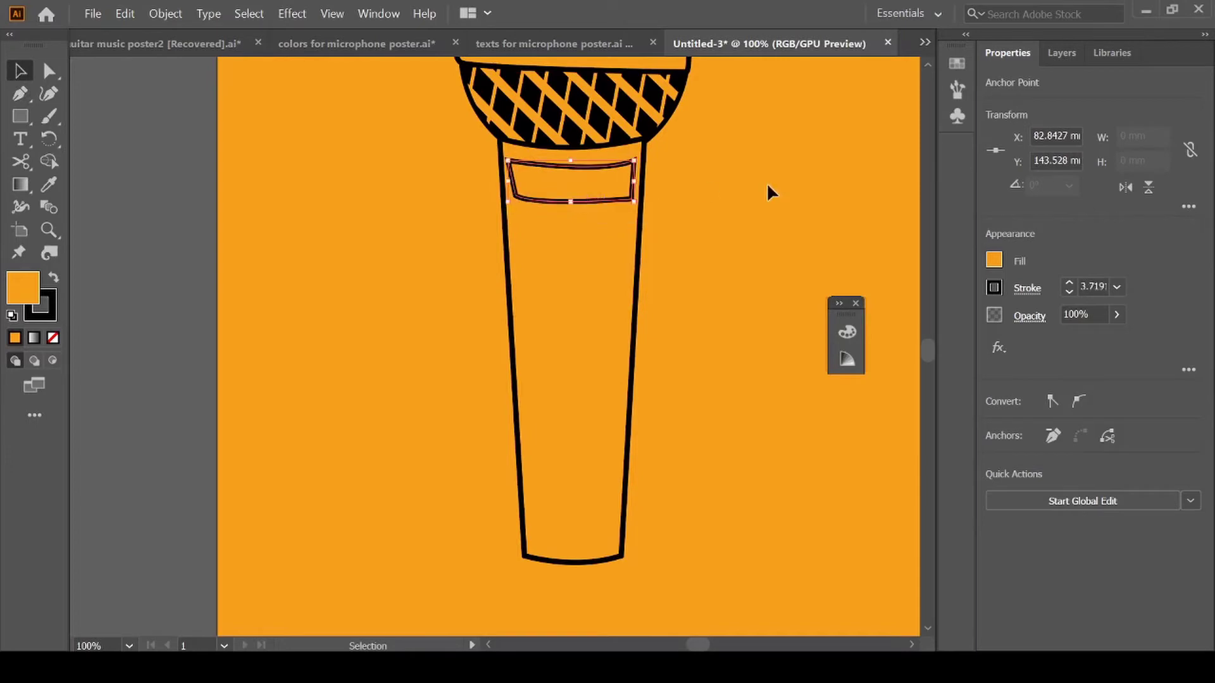
{"action": "left_click", "coordinate": [767, 187]}
Move the panel's lower-left and upper-right corner points slightly outward with Direct Selection to follow the handle's sides
{"action": "left_click", "coordinate": [555, 202]}
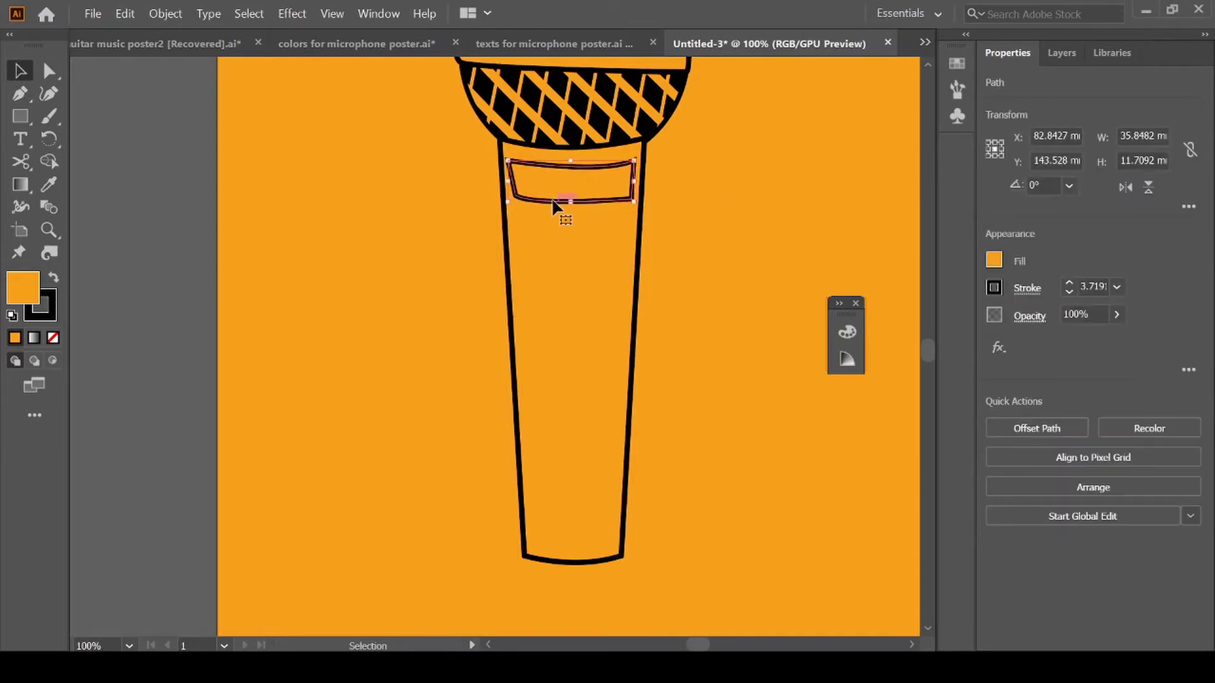
{"action": "key", "text": "a"}
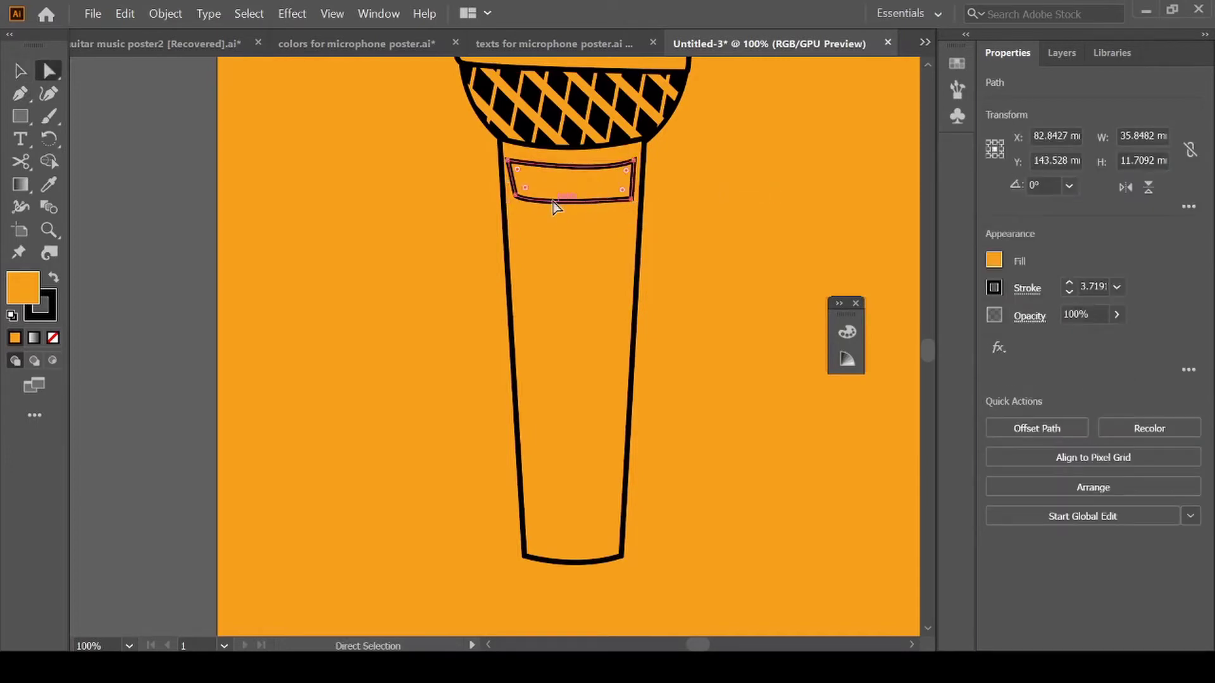
{"action": "left_click", "coordinate": [515, 197]}
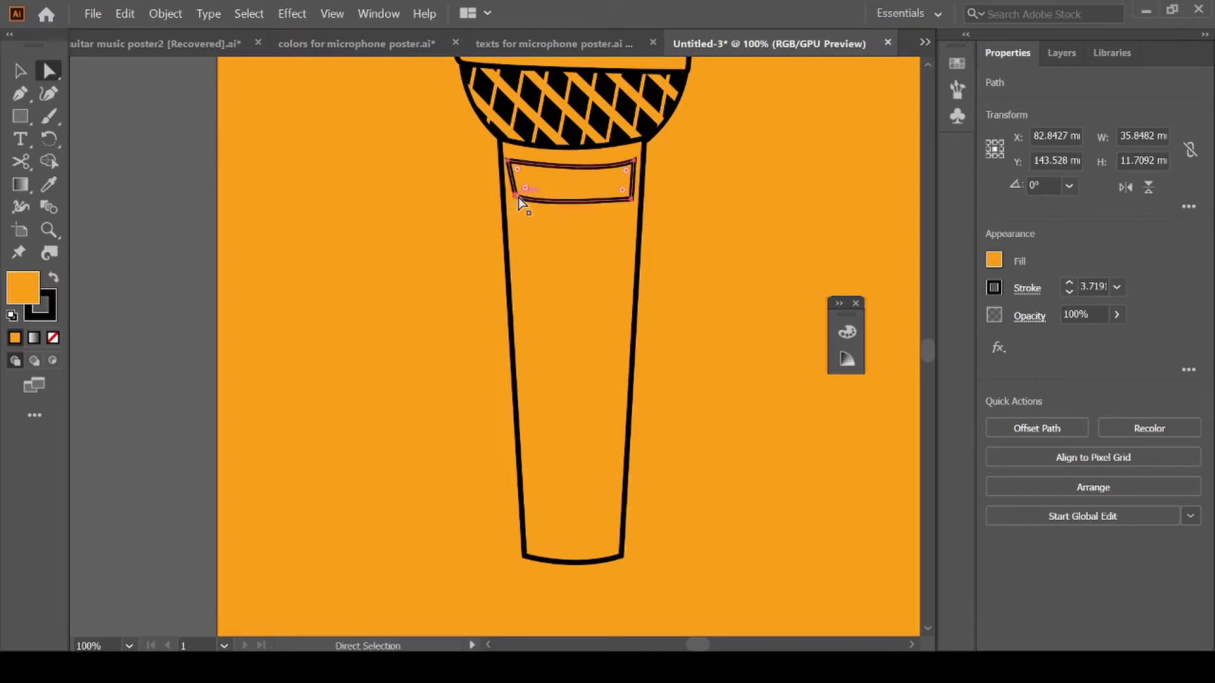
{"action": "left_click", "coordinate": [515, 198]}
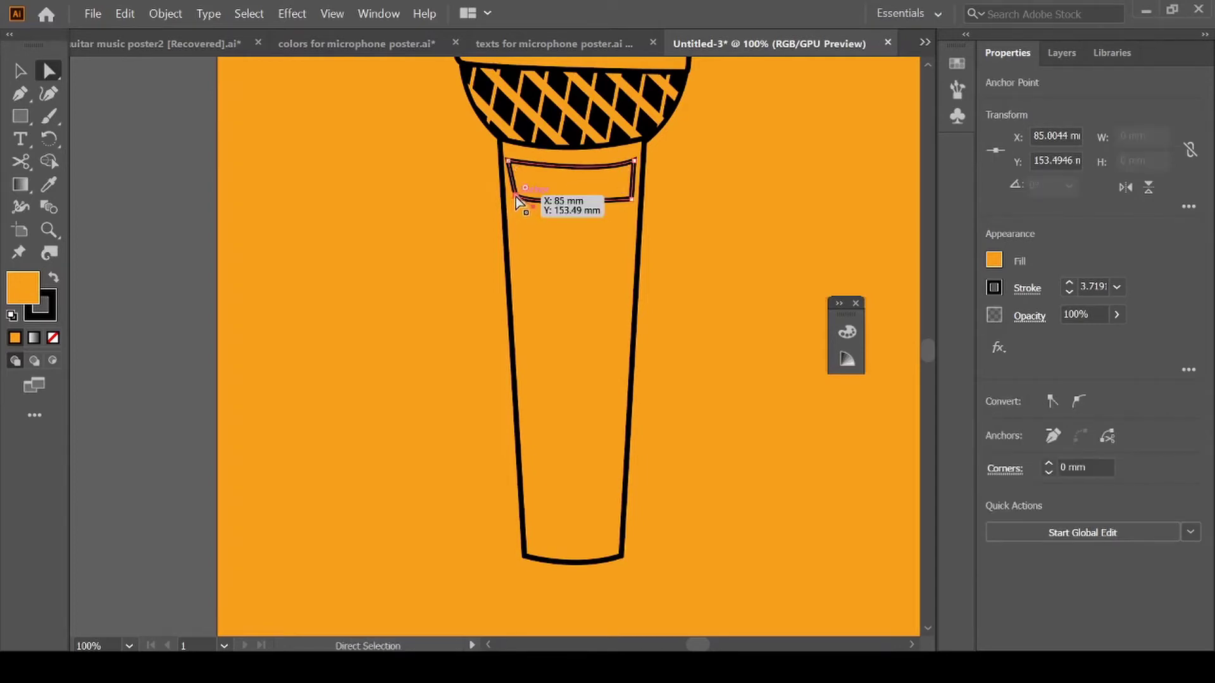
{"action": "left_click_drag", "start_coordinate": [515, 196], "coordinate": [513, 200]}
{"action": "left_click", "coordinate": [740, 179]}
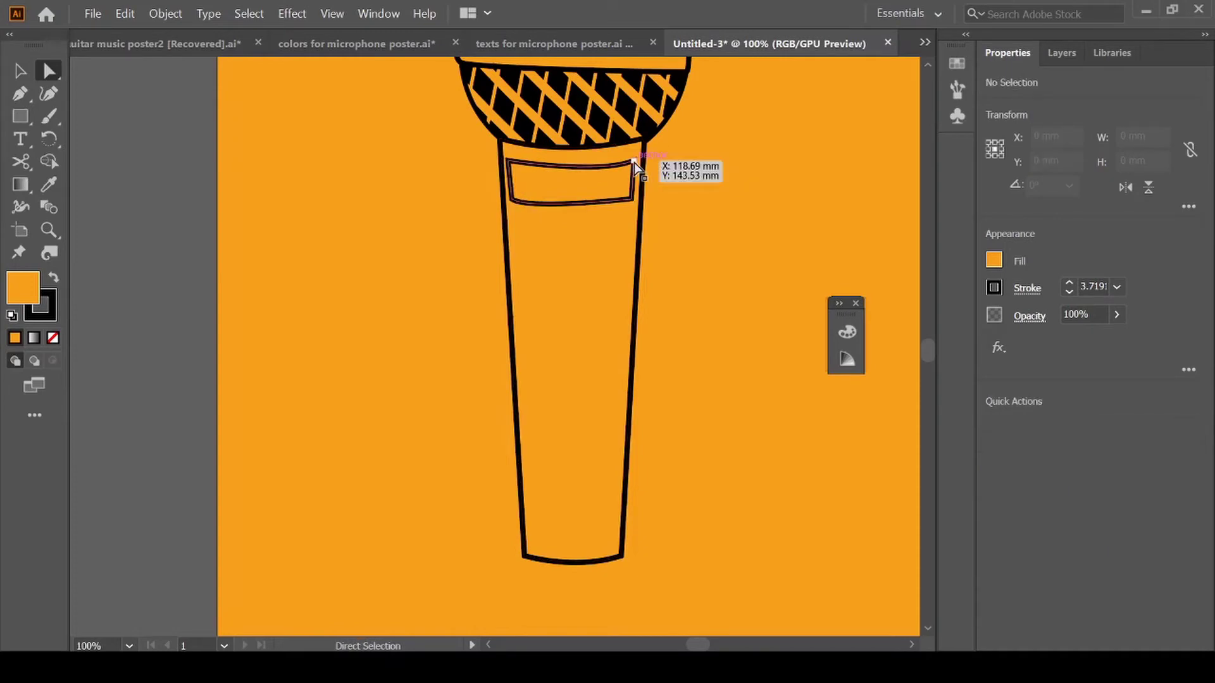
{"action": "left_click", "coordinate": [634, 162]}
{"action": "left_click_drag", "start_coordinate": [632, 161], "coordinate": [636, 155]}
{"action": "left_click", "coordinate": [719, 207]}
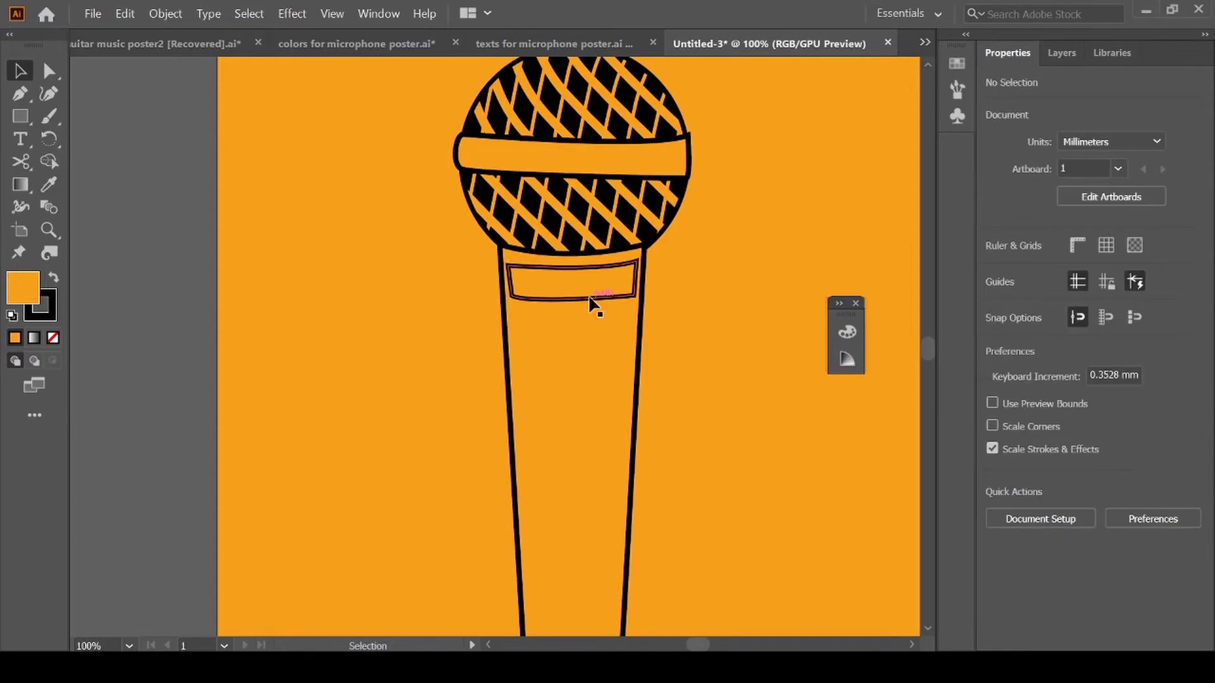
Reduce the panel's height to about 9.9 mm from its bottom edge
{"action": "left_click", "coordinate": [588, 298]}
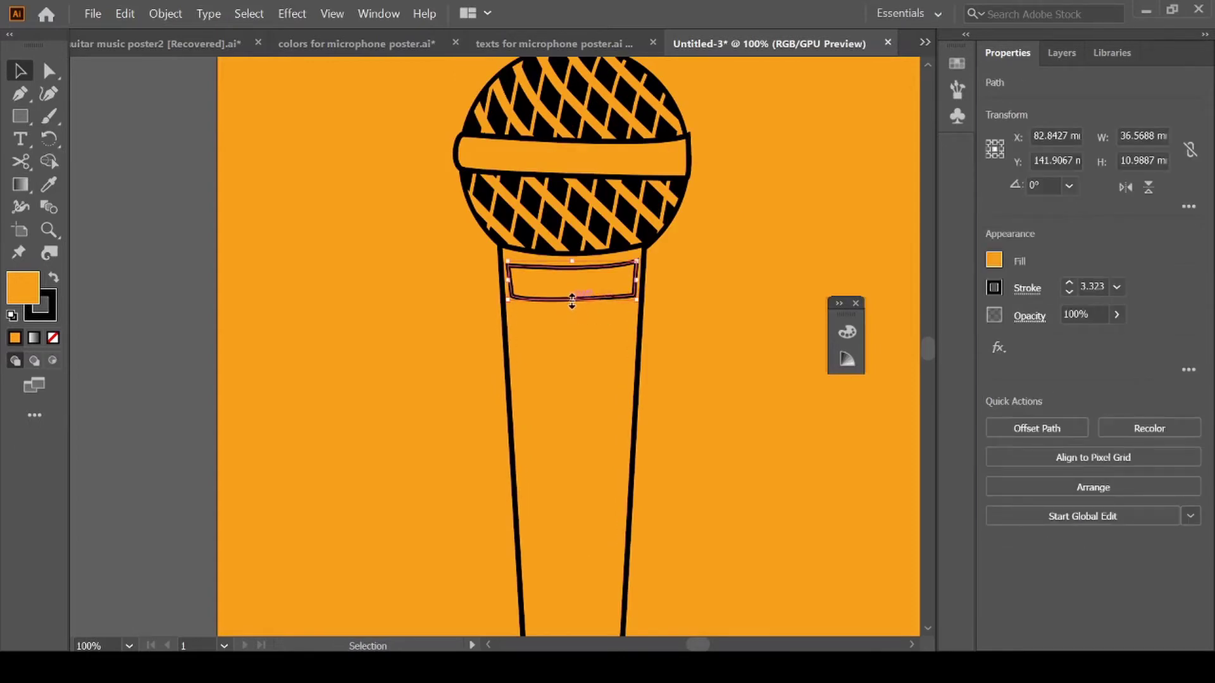
{"action": "left_click_drag", "start_coordinate": [572, 301], "coordinate": [568, 292]}
{"action": "left_click", "coordinate": [723, 272]}
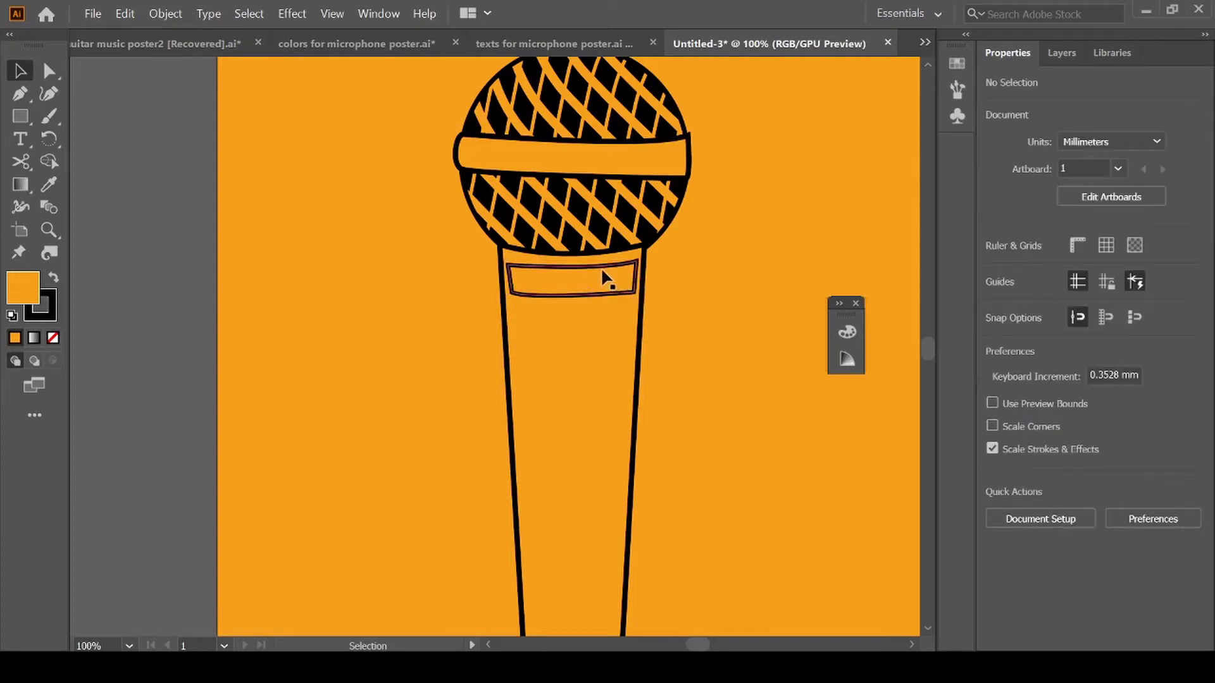
Try to move the panel slightly upward, closer to the microphone head
{"action": "left_click_drag", "start_coordinate": [604, 279], "coordinate": [602, 273]}
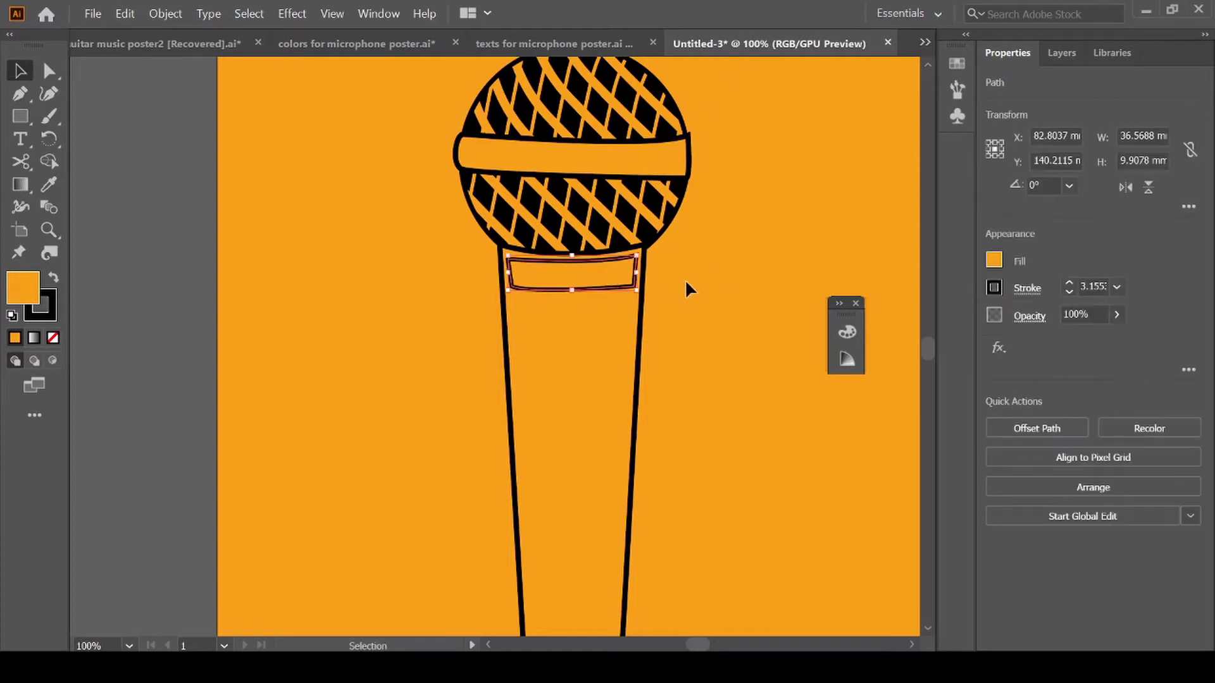
{"action": "key", "text": "ctrl+minus"}
{"action": "left_click", "coordinate": [404, 426]}
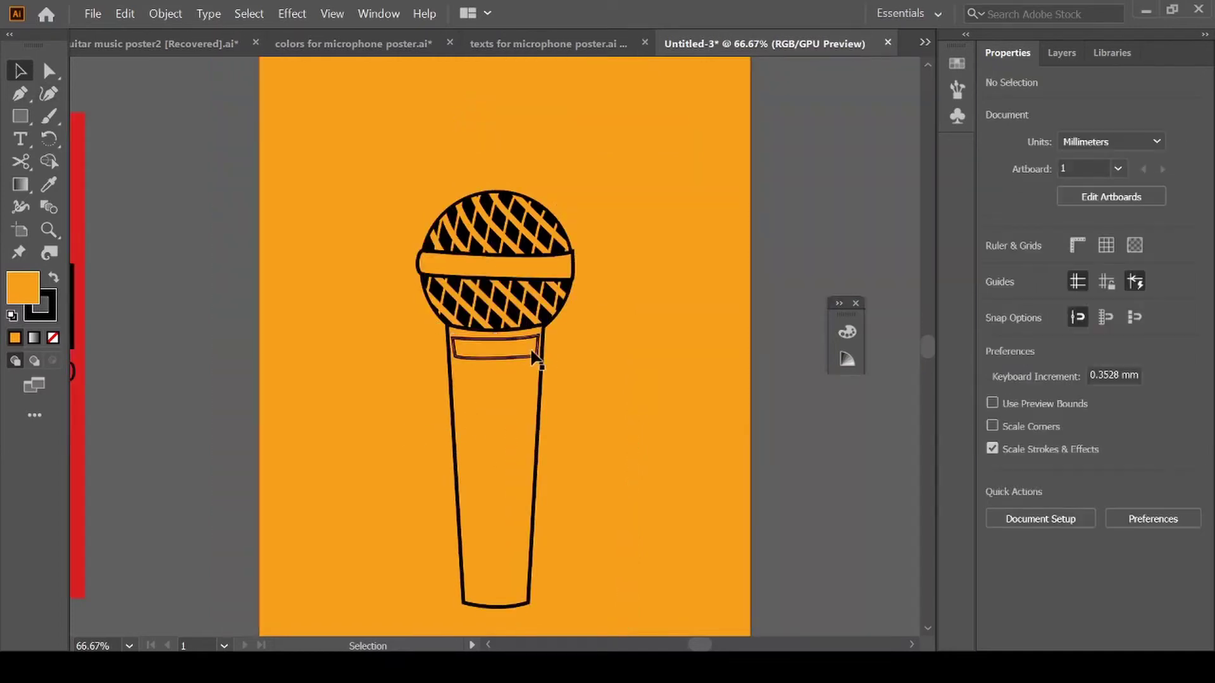
{"action": "left_click", "coordinate": [536, 356]}
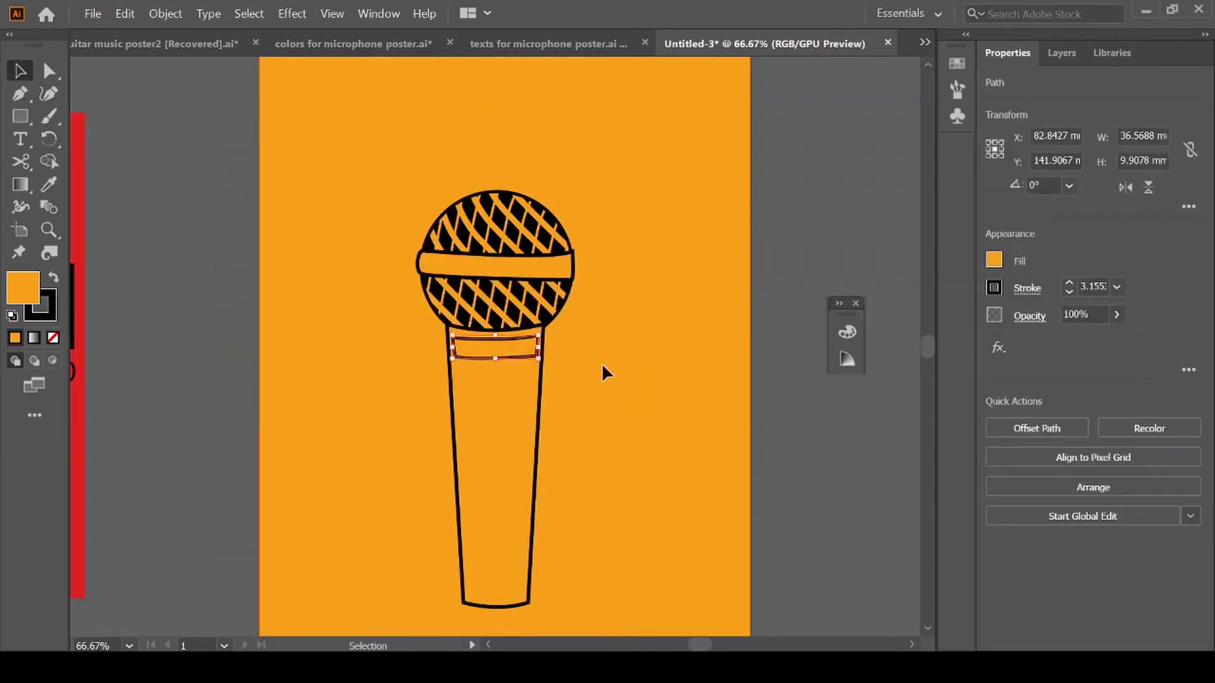
{"action": "left_click", "coordinate": [601, 373]}
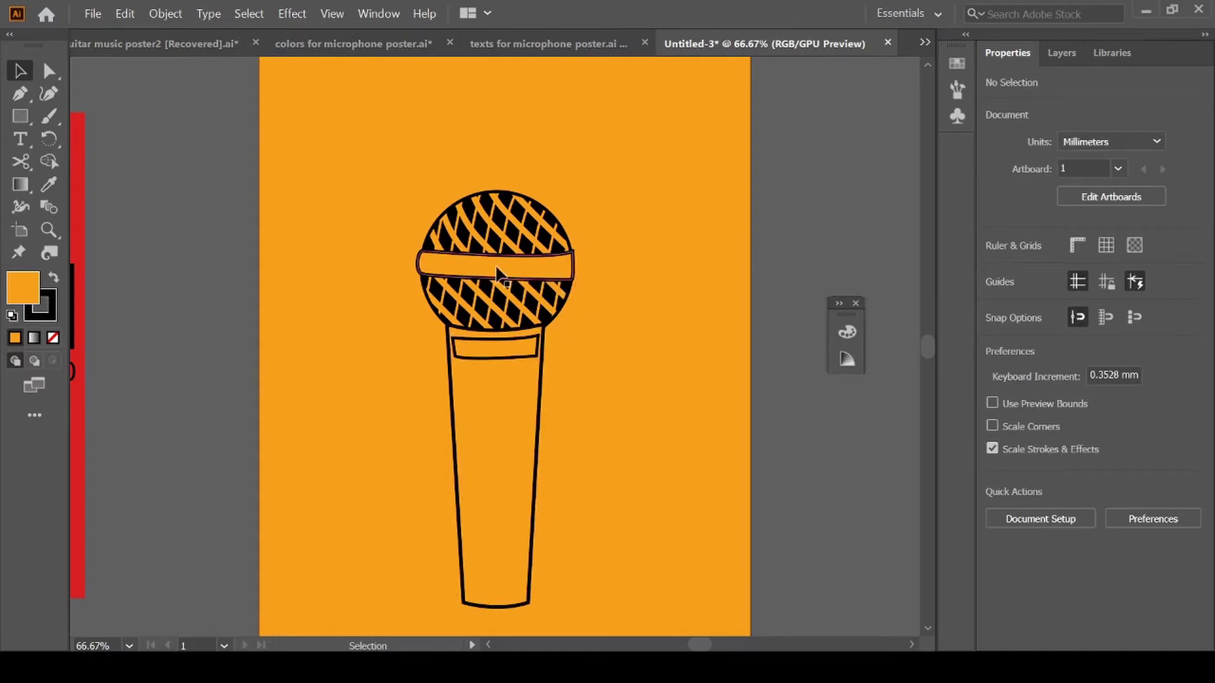
Draw a closed shape with a pointed notch over the right end of the head's orange band using the Pen tool
{"action": "key", "text": "p"}
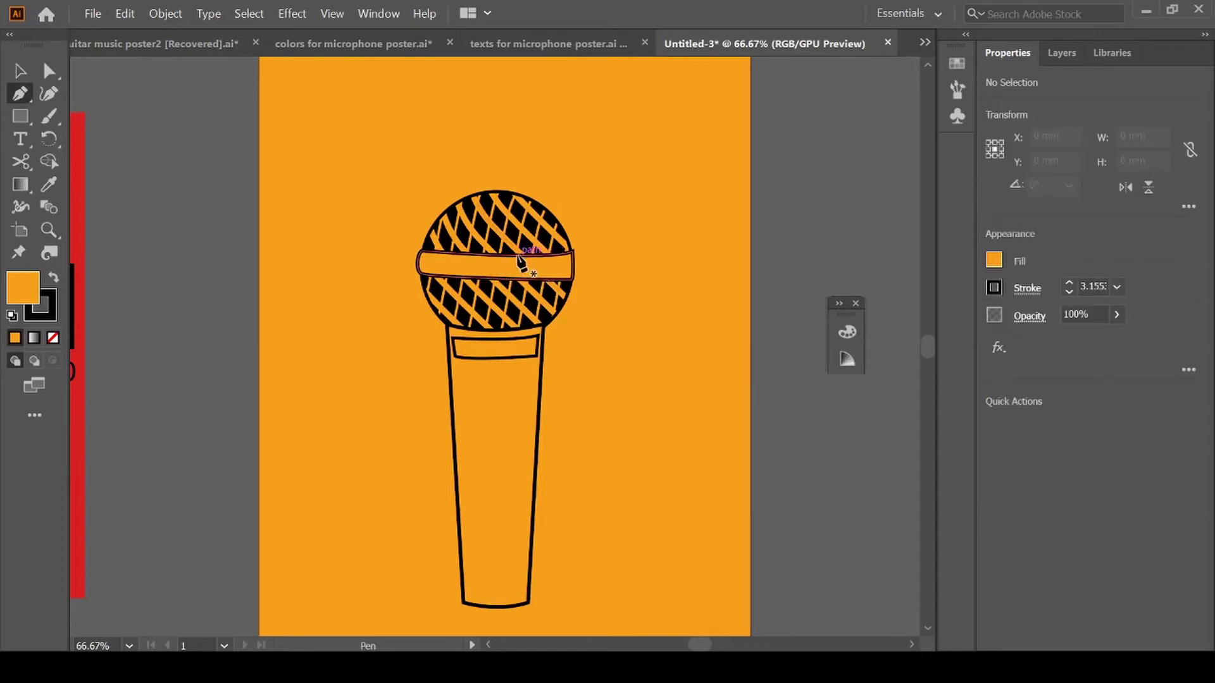
{"action": "left_click_drag", "start_coordinate": [518, 256], "coordinate": [537, 267]}
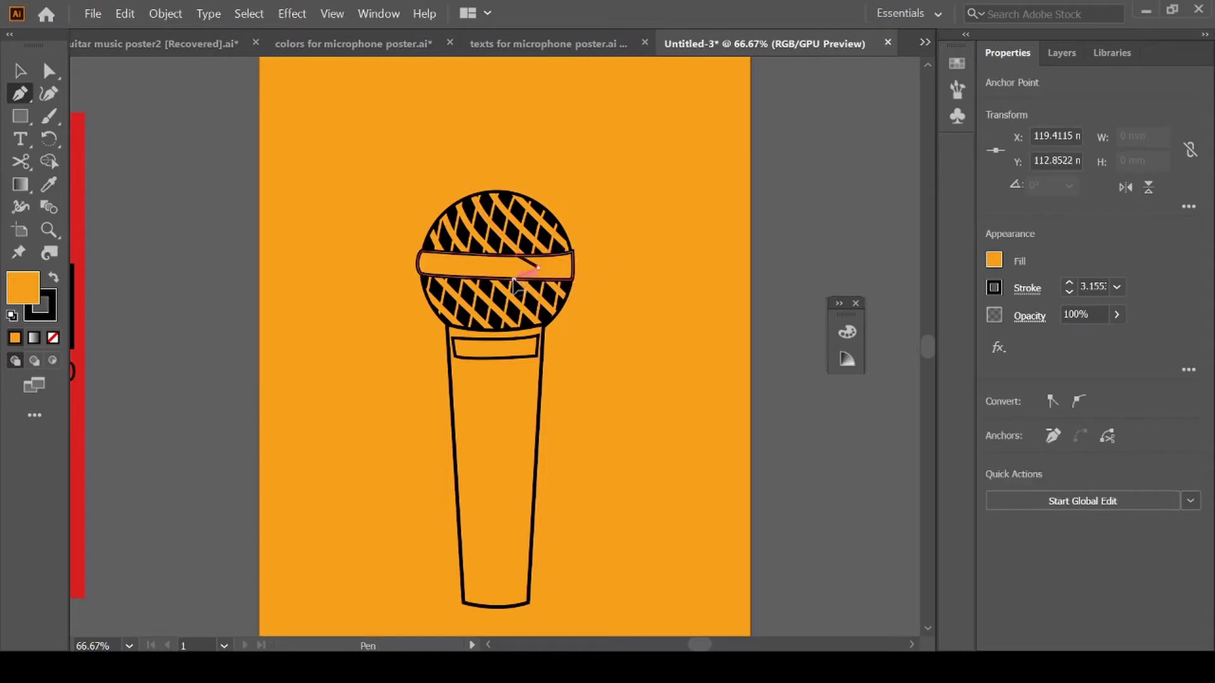
{"action": "left_click", "coordinate": [513, 278]}
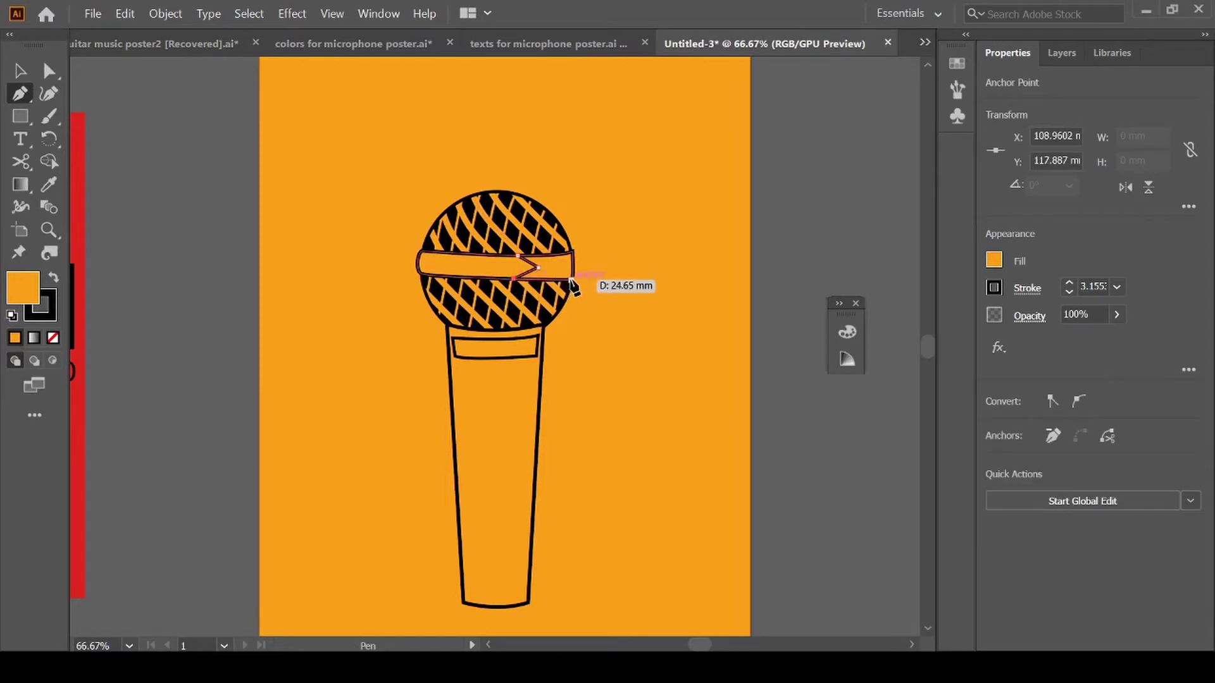
{"action": "left_click", "coordinate": [572, 279]}
{"action": "left_click", "coordinate": [572, 252]}
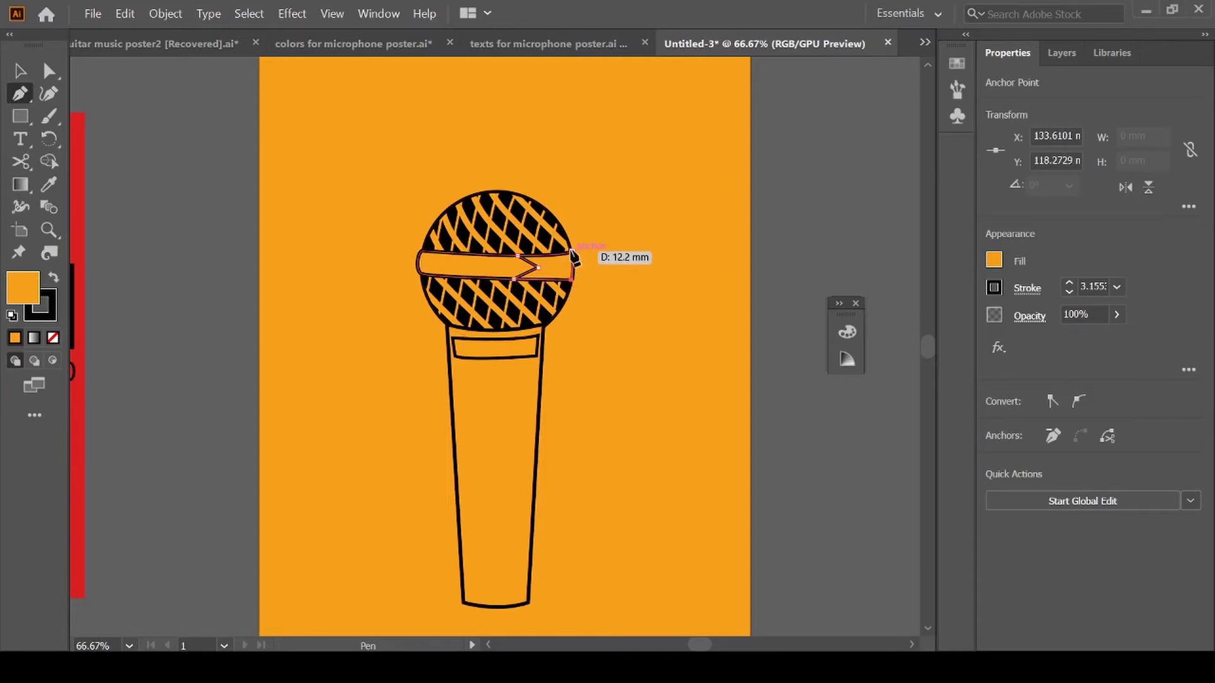
{"action": "key", "text": "ctrl+1"}
{"action": "key", "text": "ctrl+equal"}
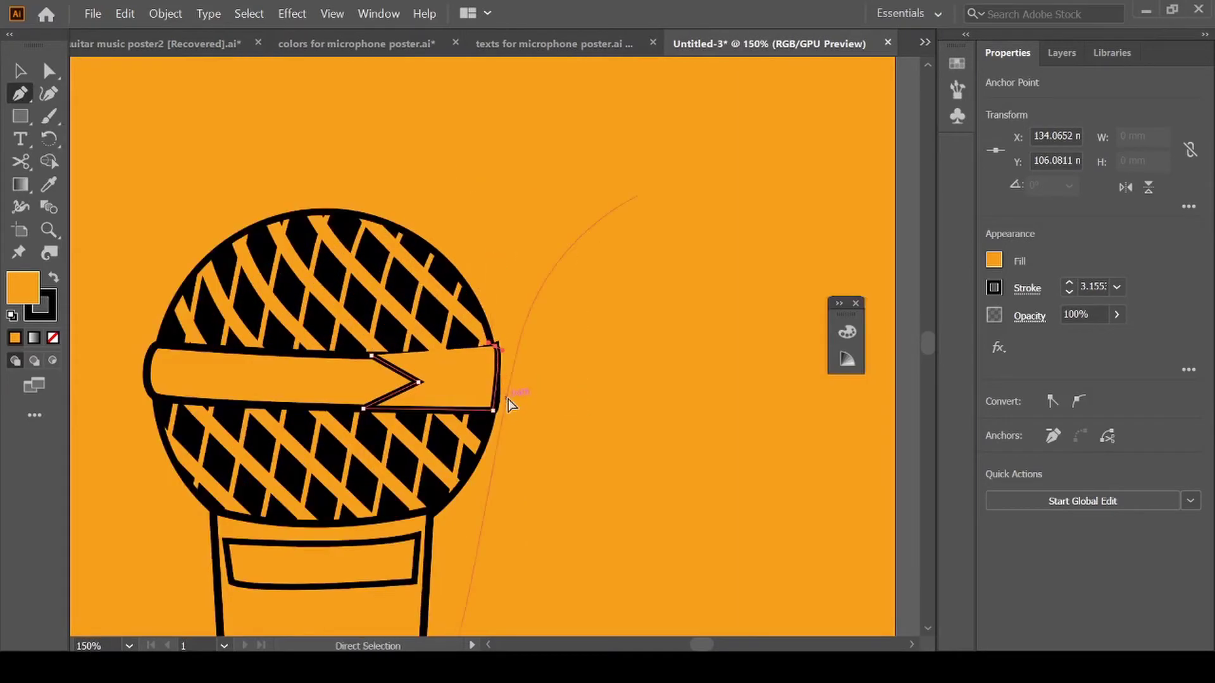
{"action": "left_click", "coordinate": [495, 347]}
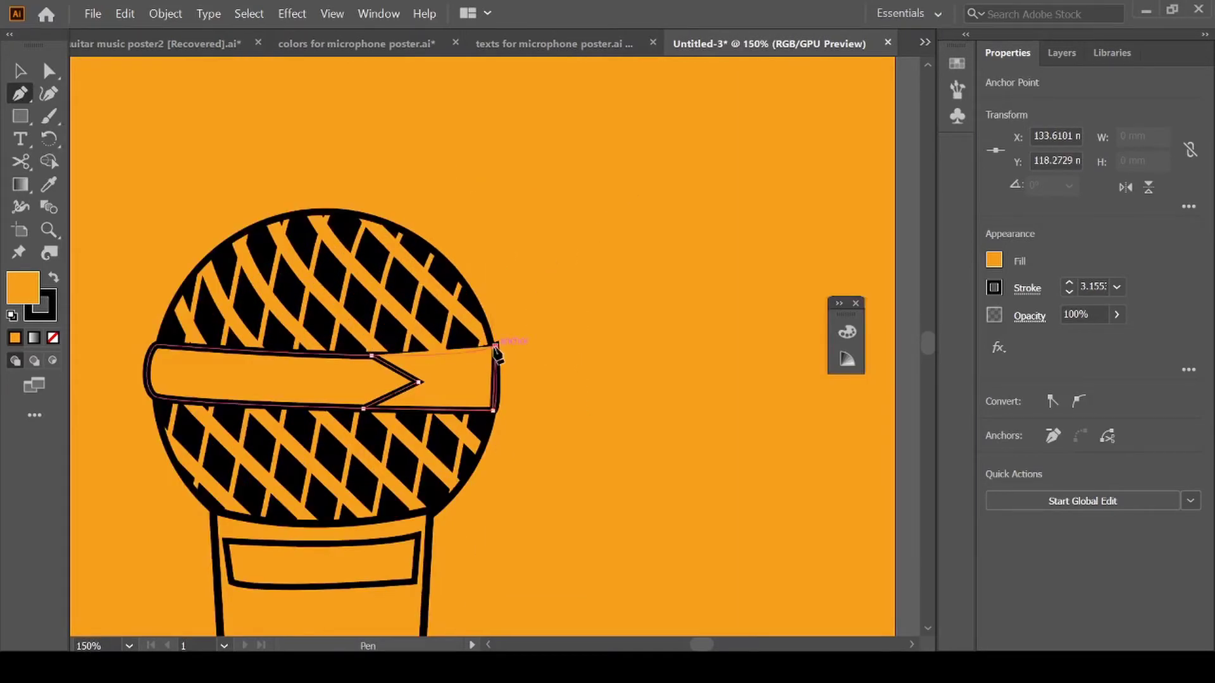
{"action": "left_click", "coordinate": [371, 356]}
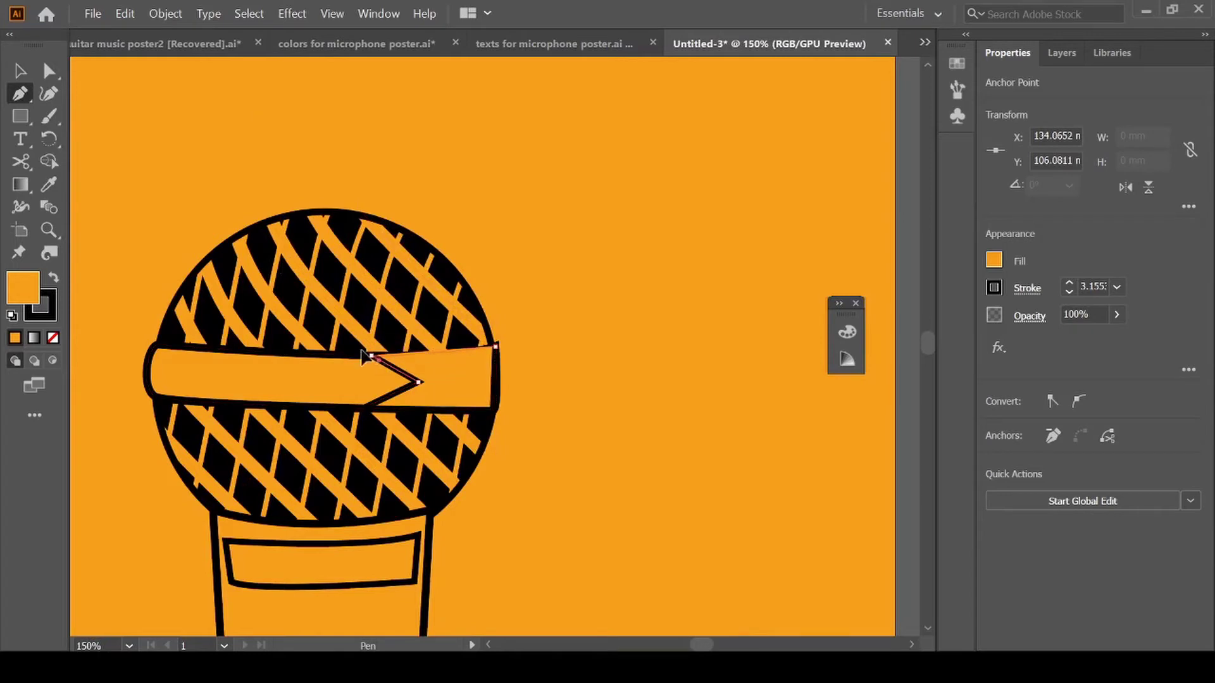
Give the notched shape on the band a black fill and remove its stroke
{"action": "key", "text": "a"}
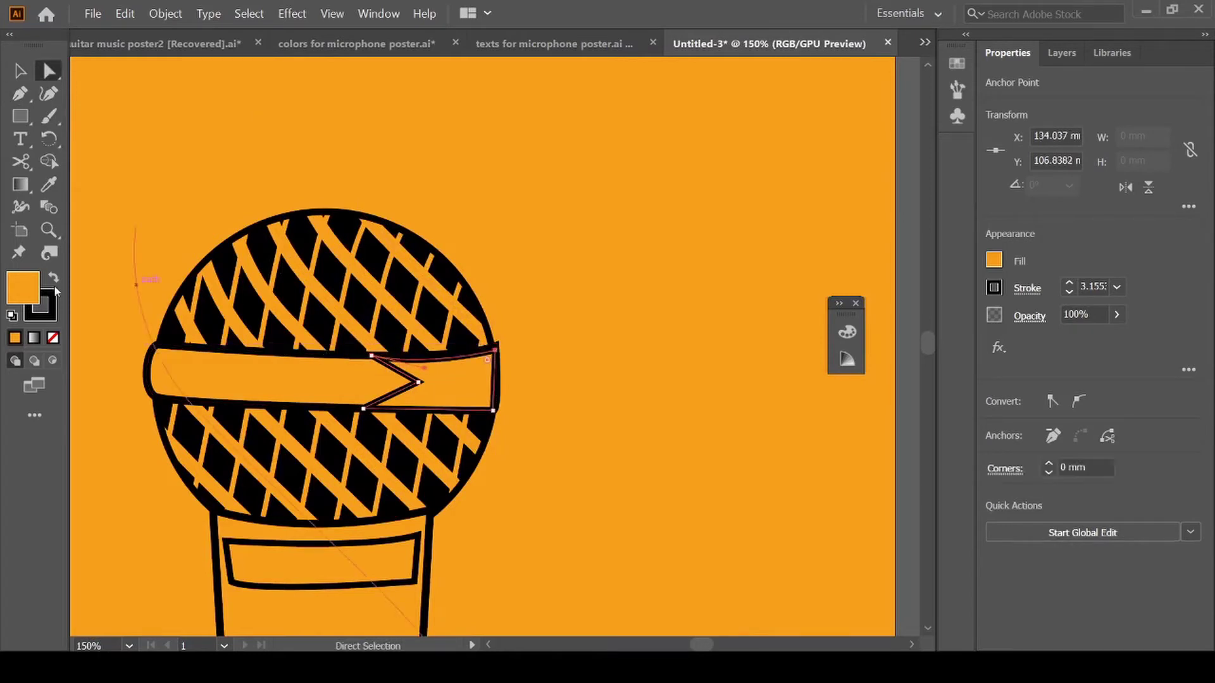
{"action": "left_click", "coordinate": [53, 279]}
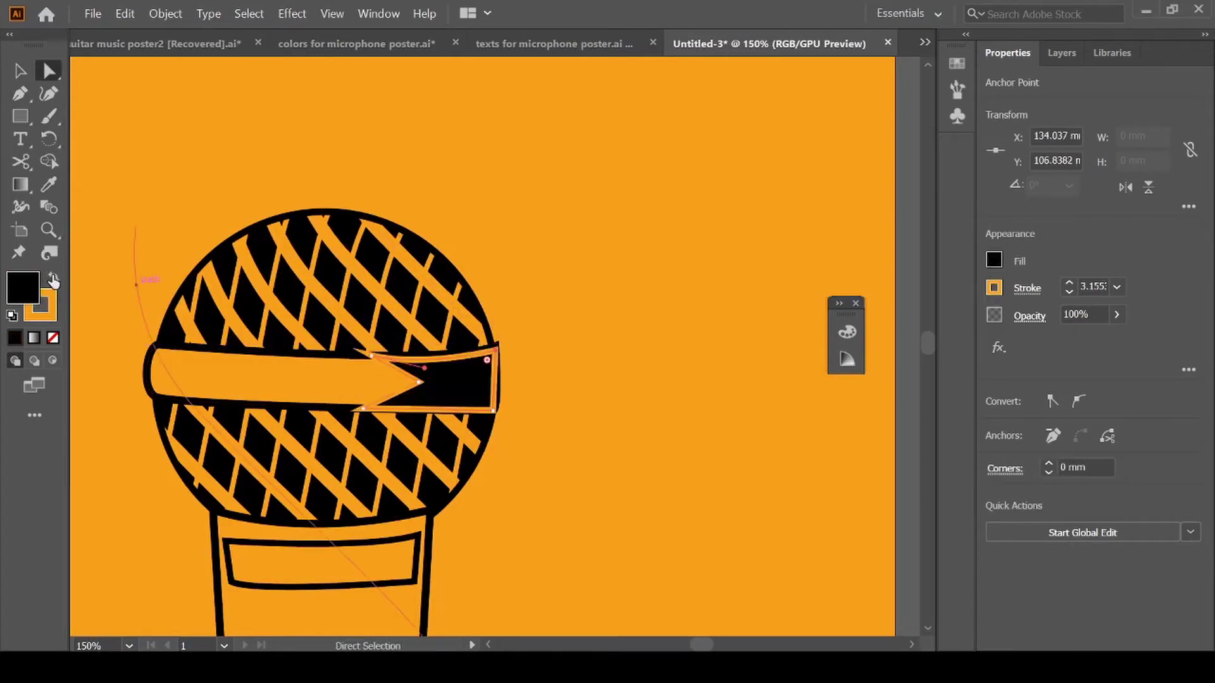
{"action": "left_click", "coordinate": [52, 313]}
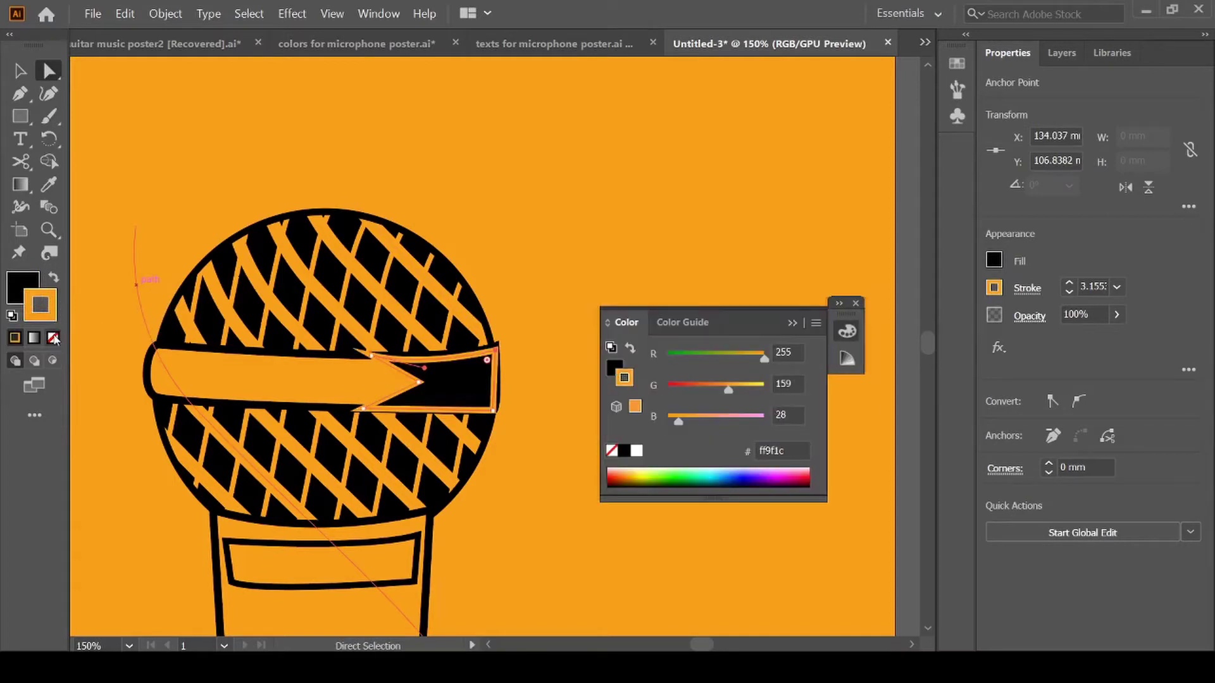
{"action": "left_click", "coordinate": [53, 338]}
{"action": "left_click", "coordinate": [22, 285]}
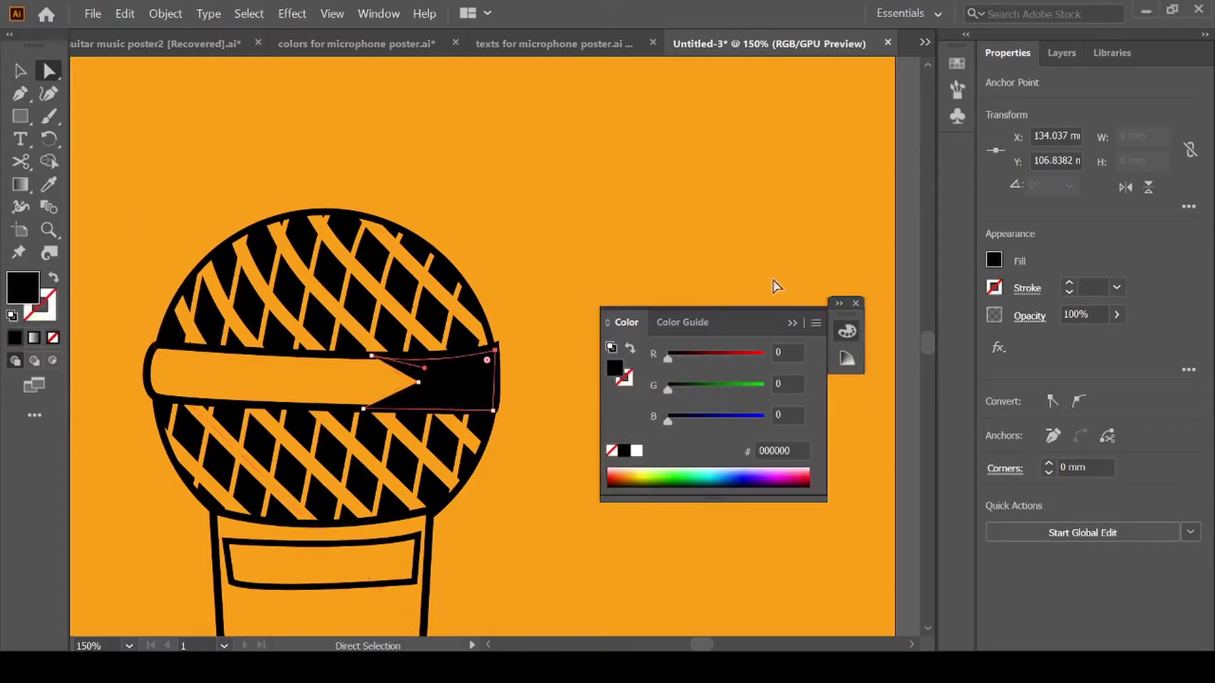
{"action": "left_click", "coordinate": [856, 303]}
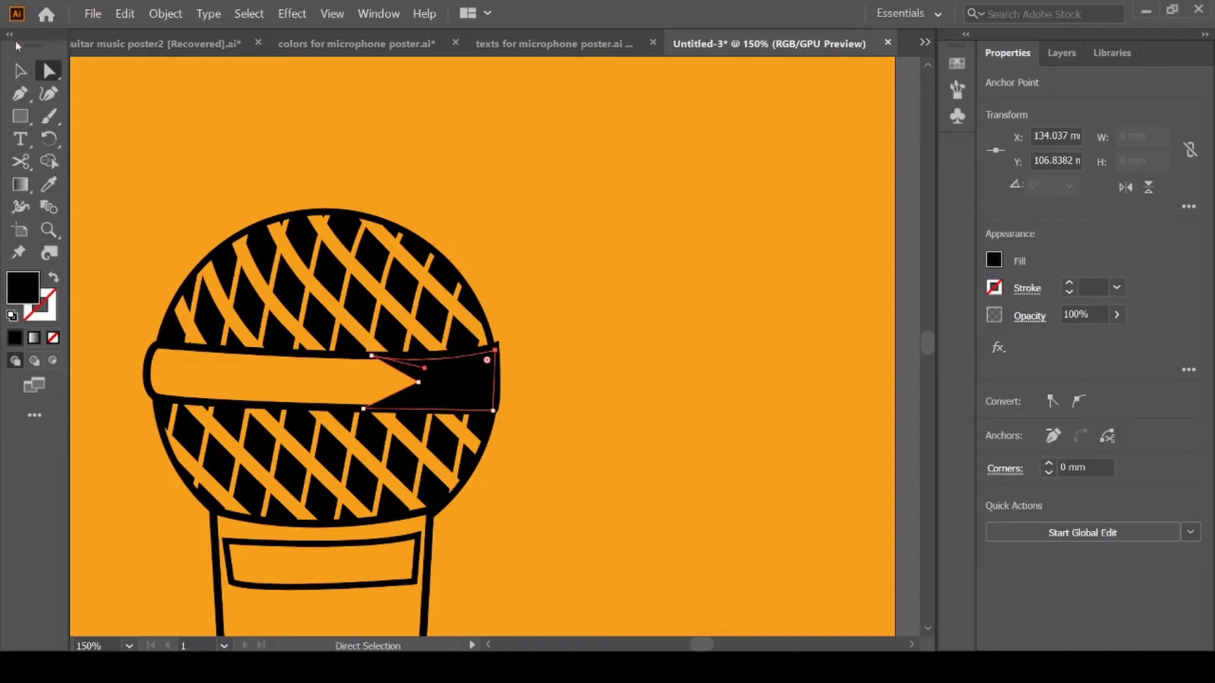
{"action": "left_click", "coordinate": [20, 70]}
{"action": "left_click", "coordinate": [527, 218]}
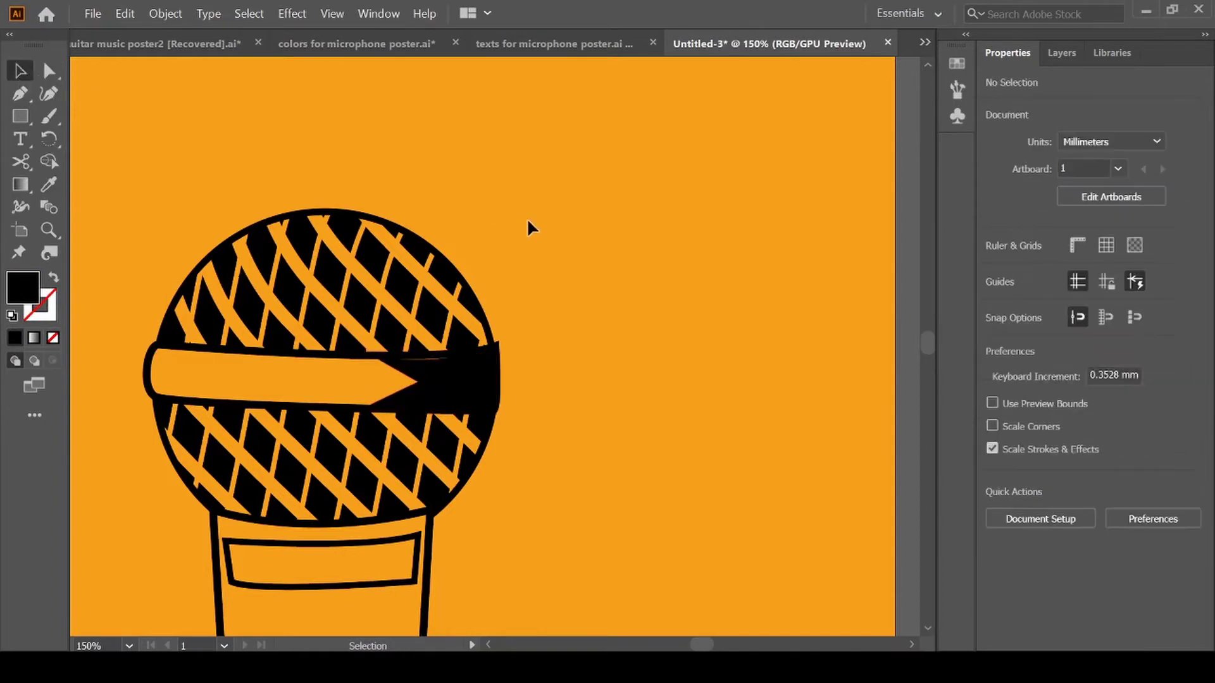
Adjust the curve of the black shape's upper edge from its upper-left anchor point to follow the band's outline
{"action": "left_click", "coordinate": [454, 389]}
{"action": "left_click", "coordinate": [610, 320]}
{"action": "key", "text": "a"}
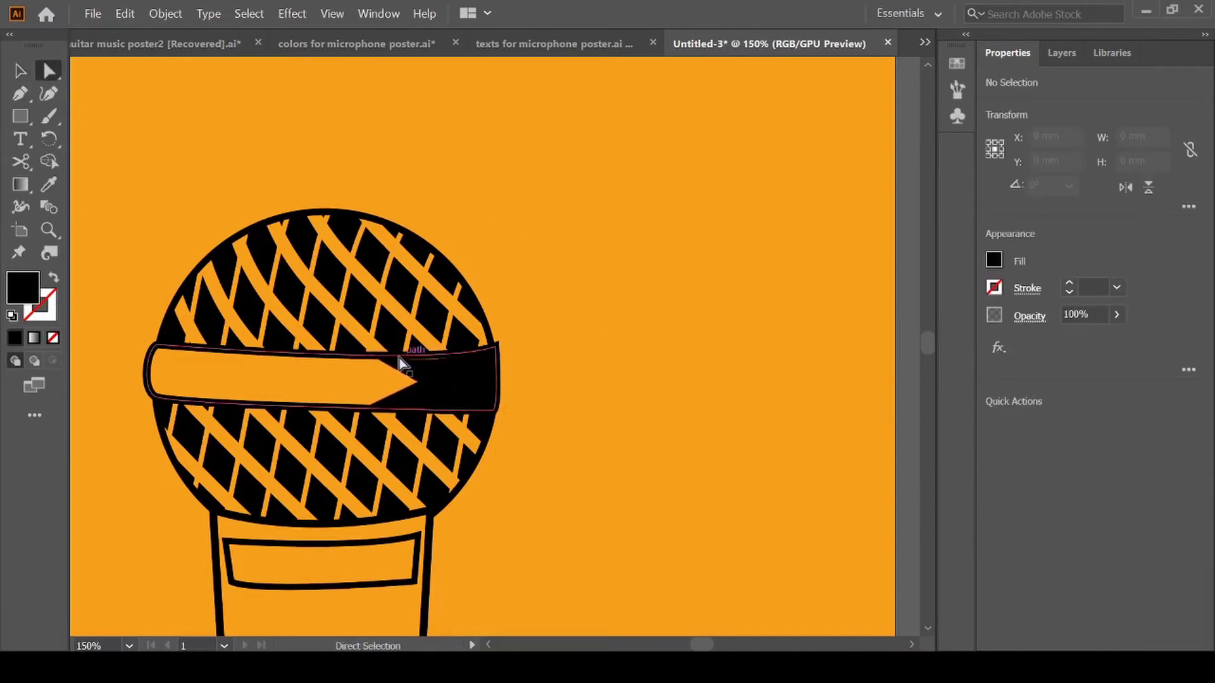
{"action": "left_click", "coordinate": [398, 360]}
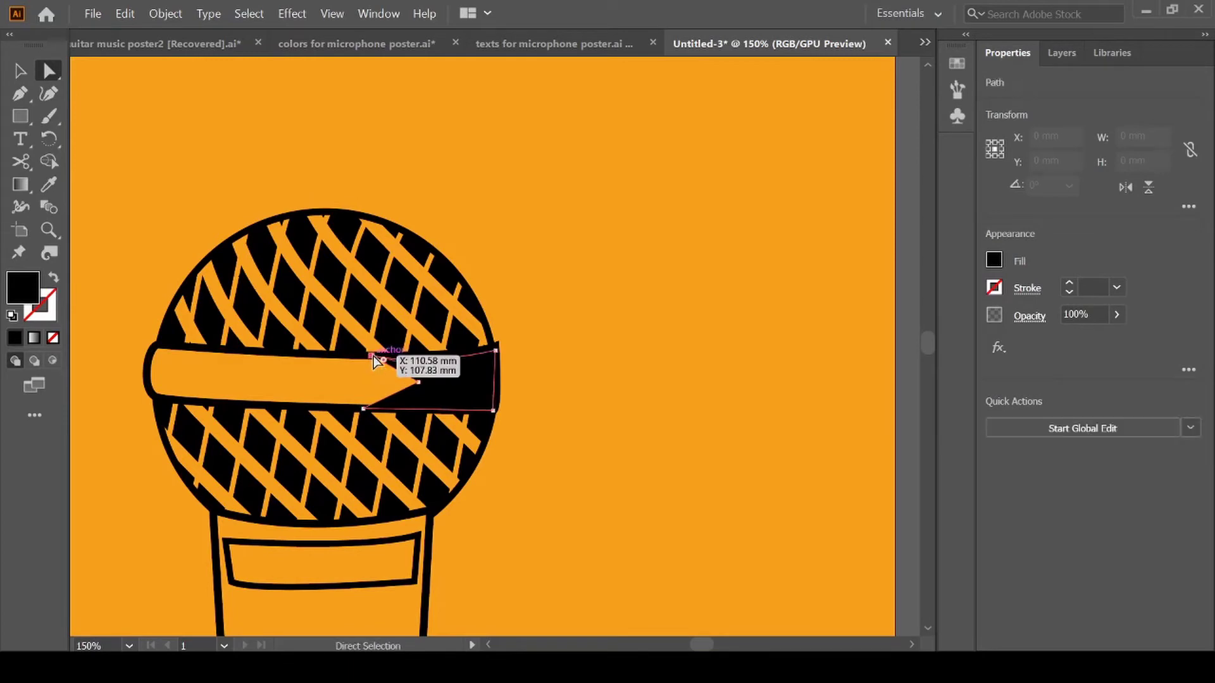
{"action": "left_click", "coordinate": [373, 355]}
{"action": "mouse_move", "coordinate": [424, 369]}
{"action": "left_mouse_down"}
{"action": "mouse_move", "coordinate": [488, 352]}
{"action": "mouse_move", "coordinate": [427, 364]}
{"action": "left_mouse_up"}
{"action": "left_click", "coordinate": [670, 343]}
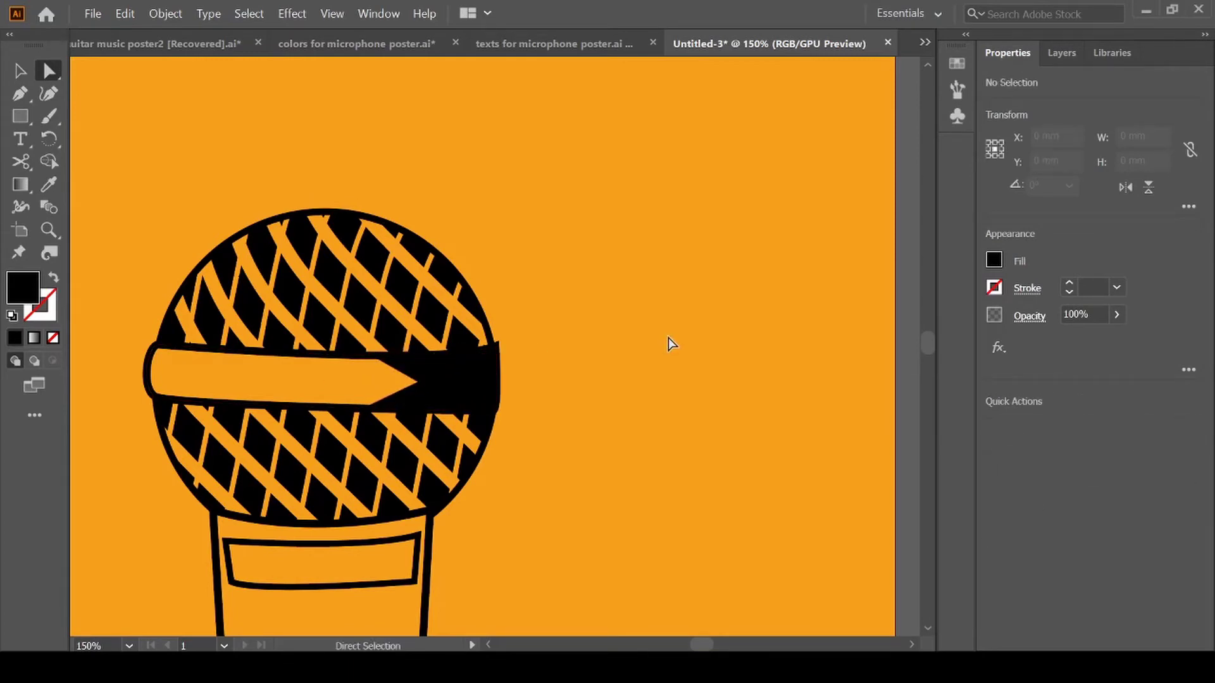
Draw a black shading shape with a curved inner edge over the right part of the handle's panel with the Pen tool
{"action": "scroll", "coordinate": [671, 343], "scroll_direction": "down", "scroll_amount": 3}
{"action": "key", "text": "p"}
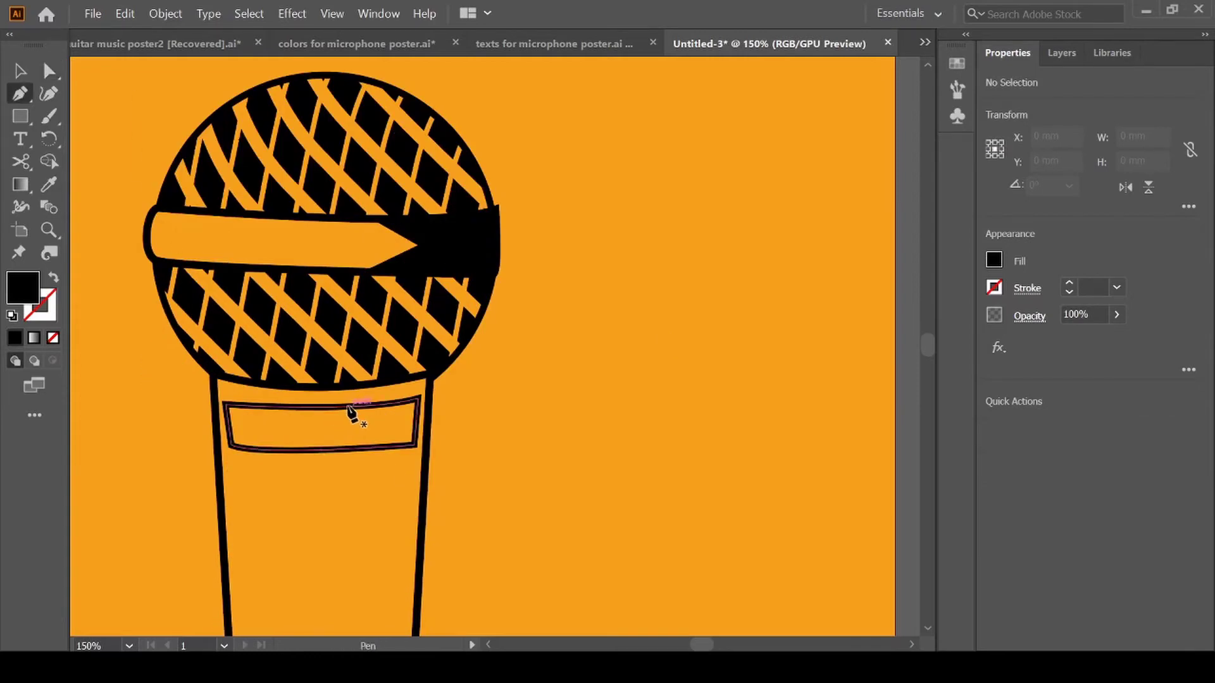
{"action": "left_click", "coordinate": [340, 408]}
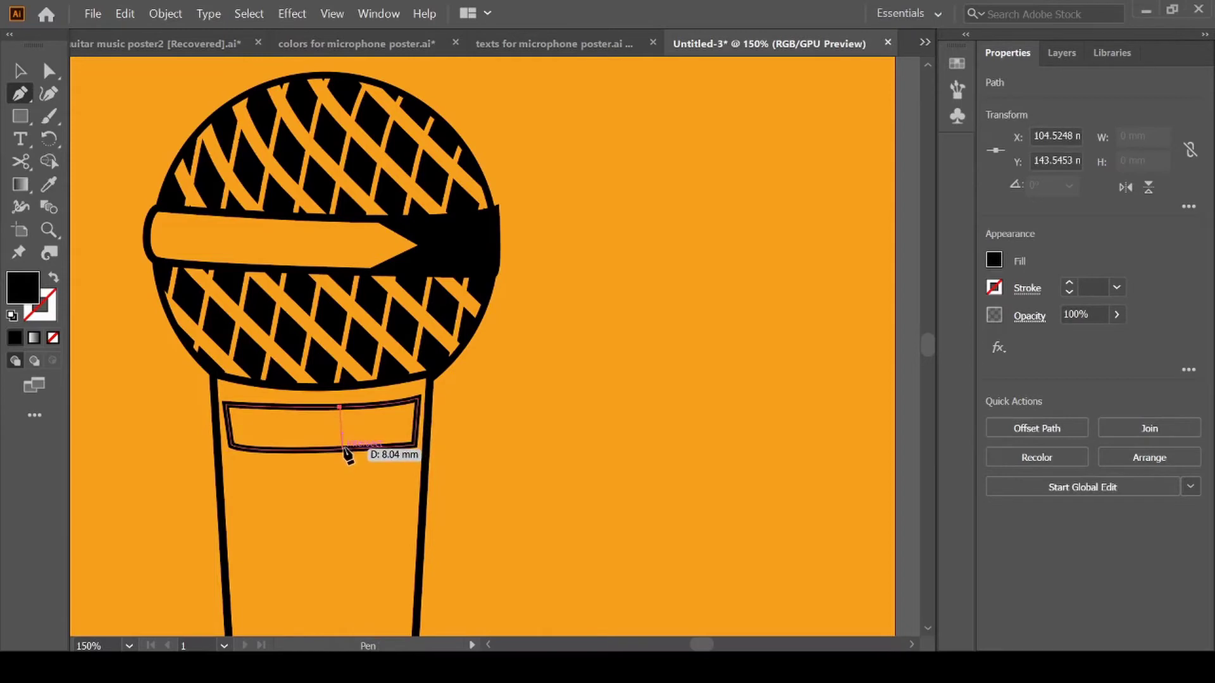
{"action": "left_click_drag", "start_coordinate": [342, 449], "coordinate": [307, 465]}
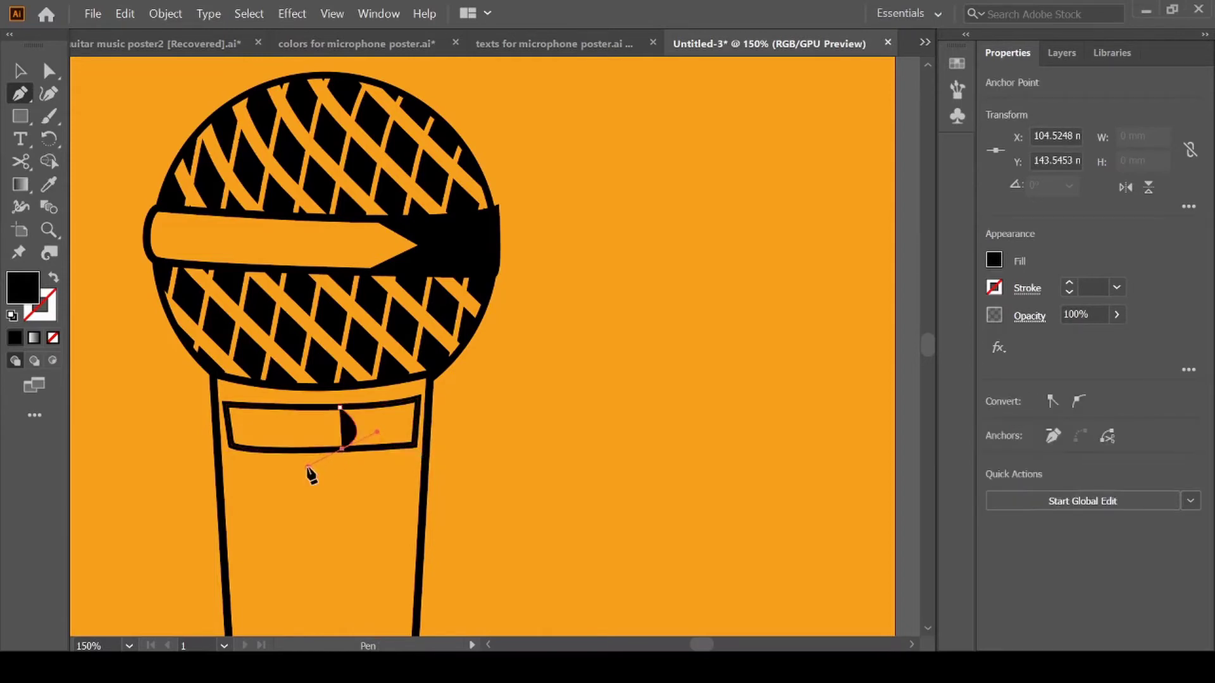
{"action": "left_click", "coordinate": [342, 449]}
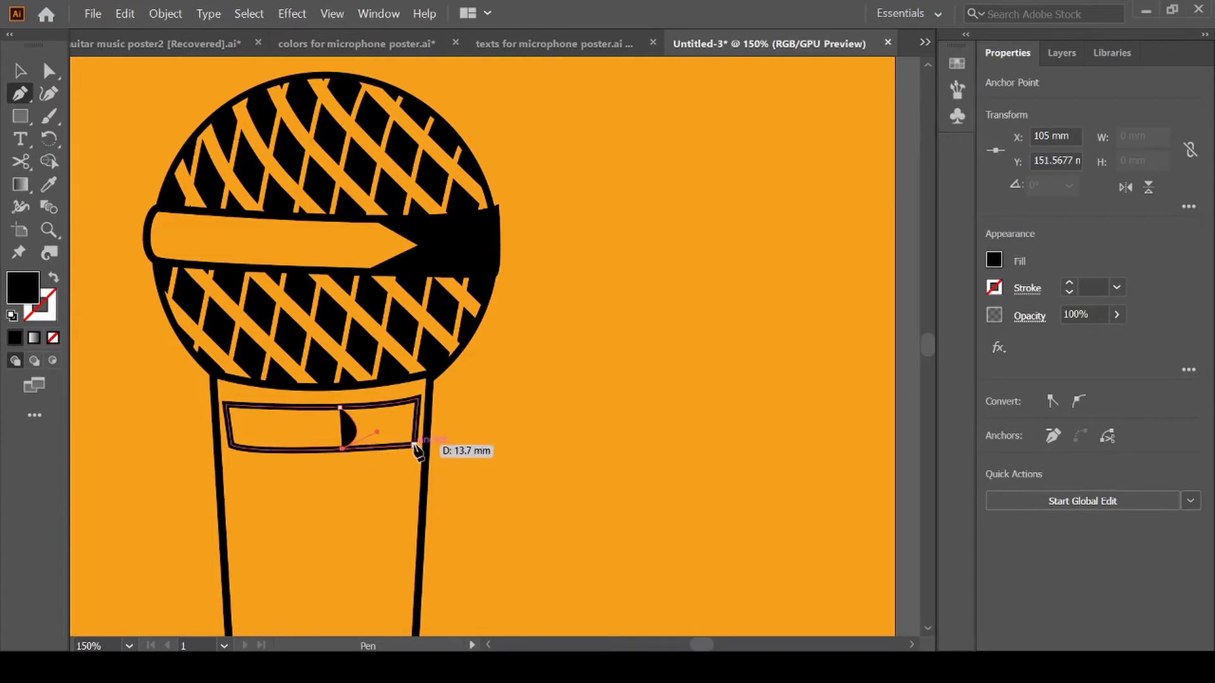
{"action": "left_click", "coordinate": [414, 446]}
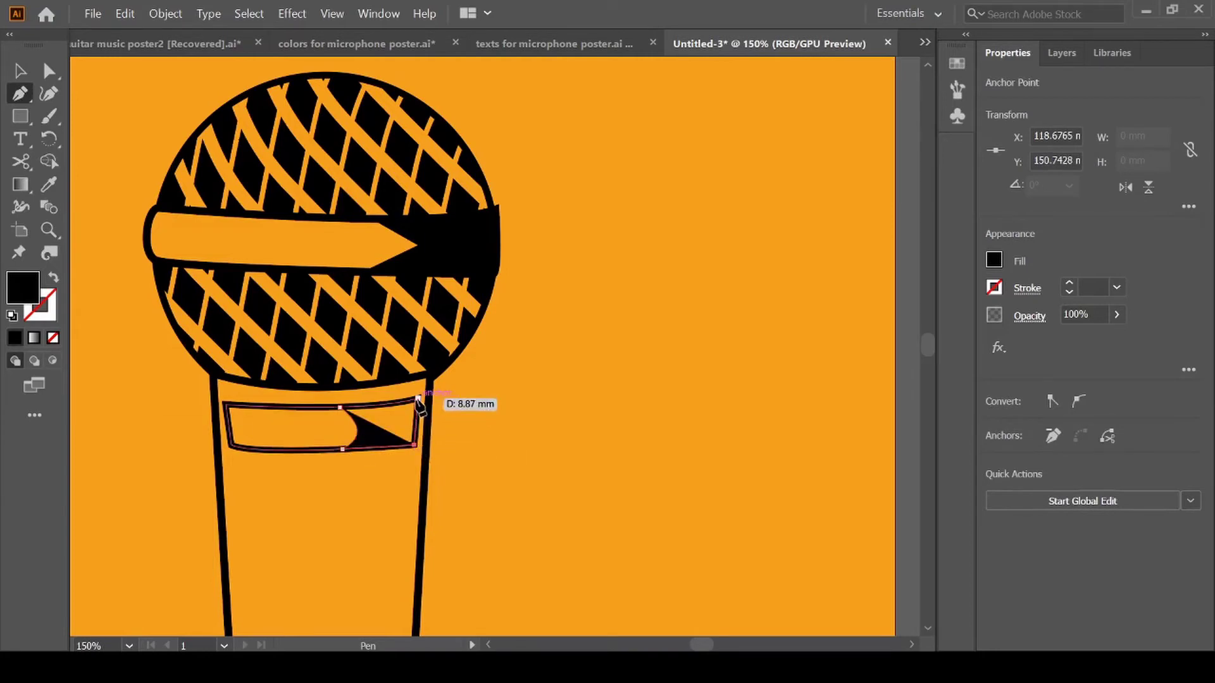
{"action": "left_click", "coordinate": [418, 399]}
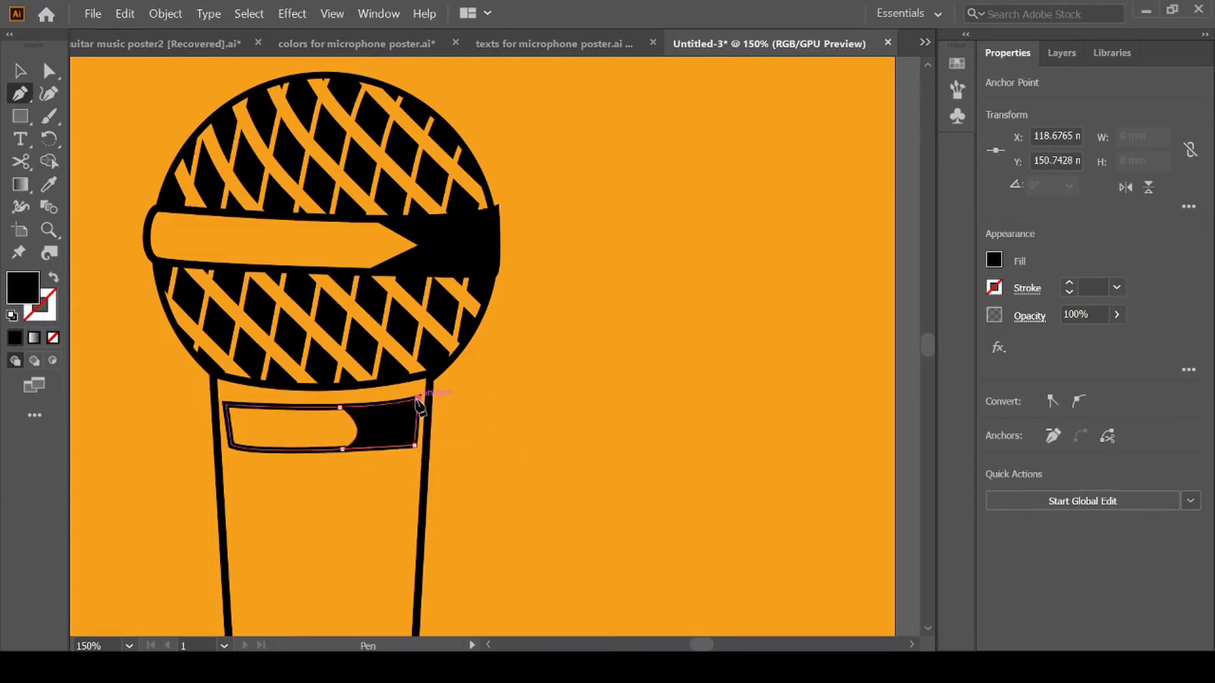
{"action": "left_click", "coordinate": [340, 401]}
{"action": "key", "text": "v"}
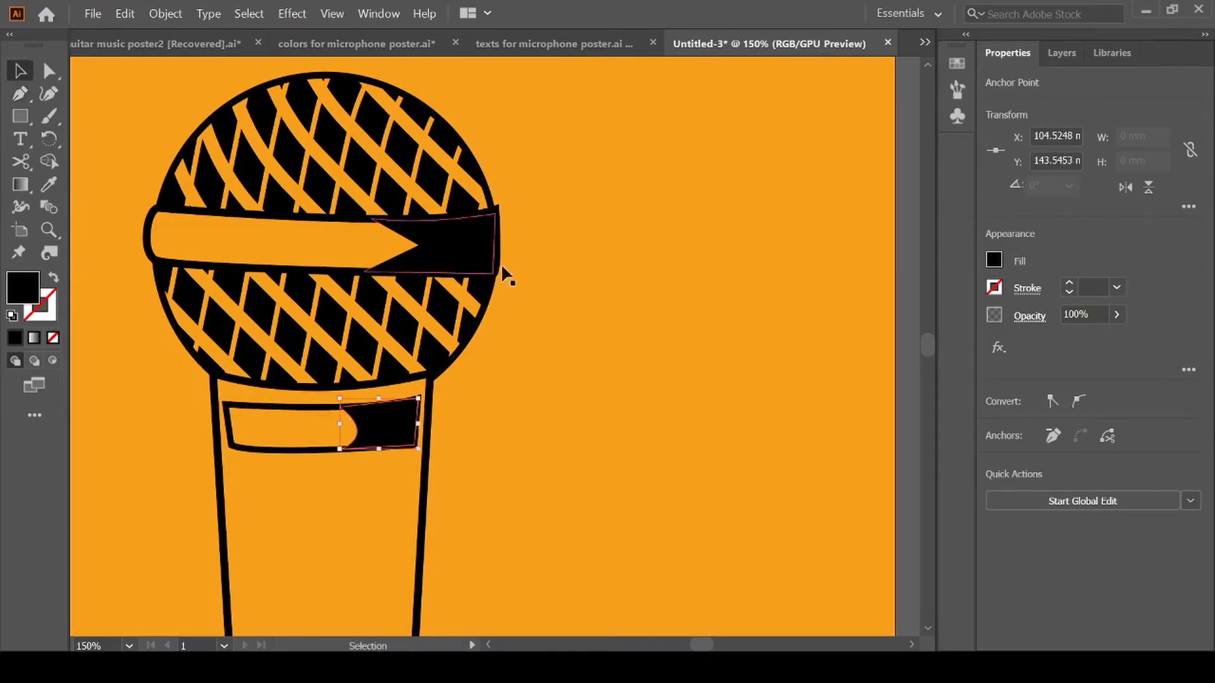
{"action": "left_click", "coordinate": [599, 345]}
Draw a tapering black sliver about 29 mm long just below the handle's panel, narrowing toward the right, with the Pen tool
{"action": "scroll", "coordinate": [599, 345], "scroll_direction": "down", "scroll_amount": 5}
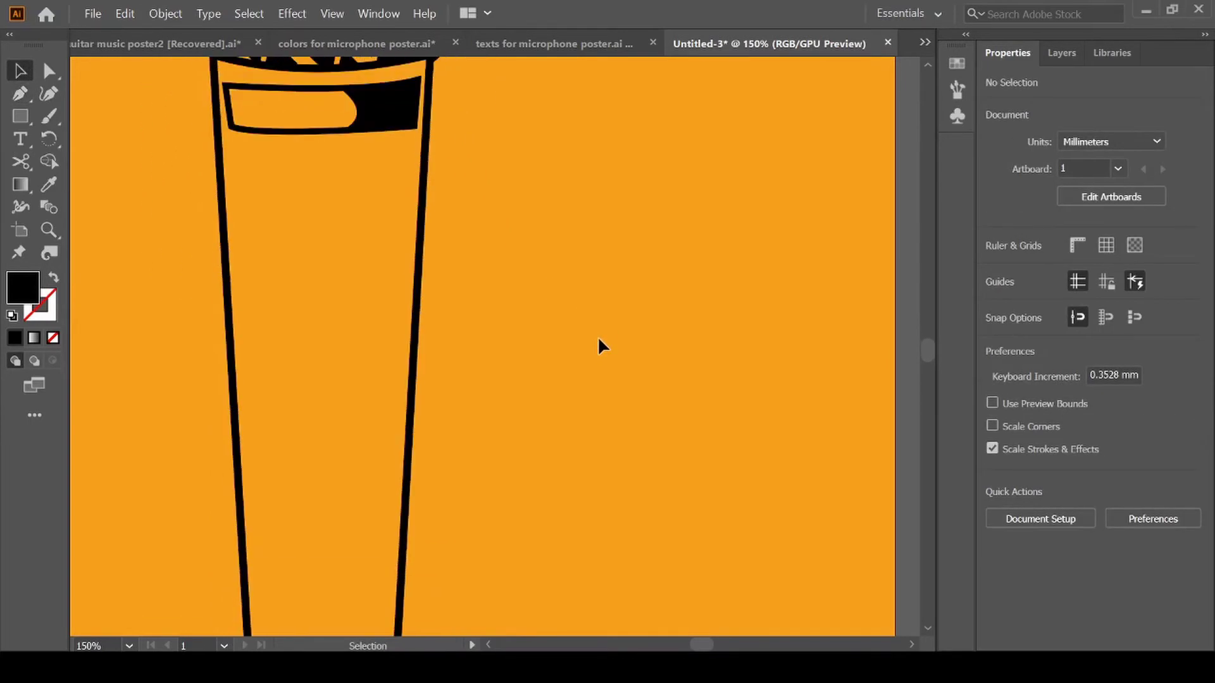
{"action": "scroll", "coordinate": [598, 340], "scroll_direction": "down", "scroll_amount": 3}
{"action": "scroll", "coordinate": [599, 339], "scroll_direction": "up", "scroll_amount": 6}
{"action": "key", "text": "p"}
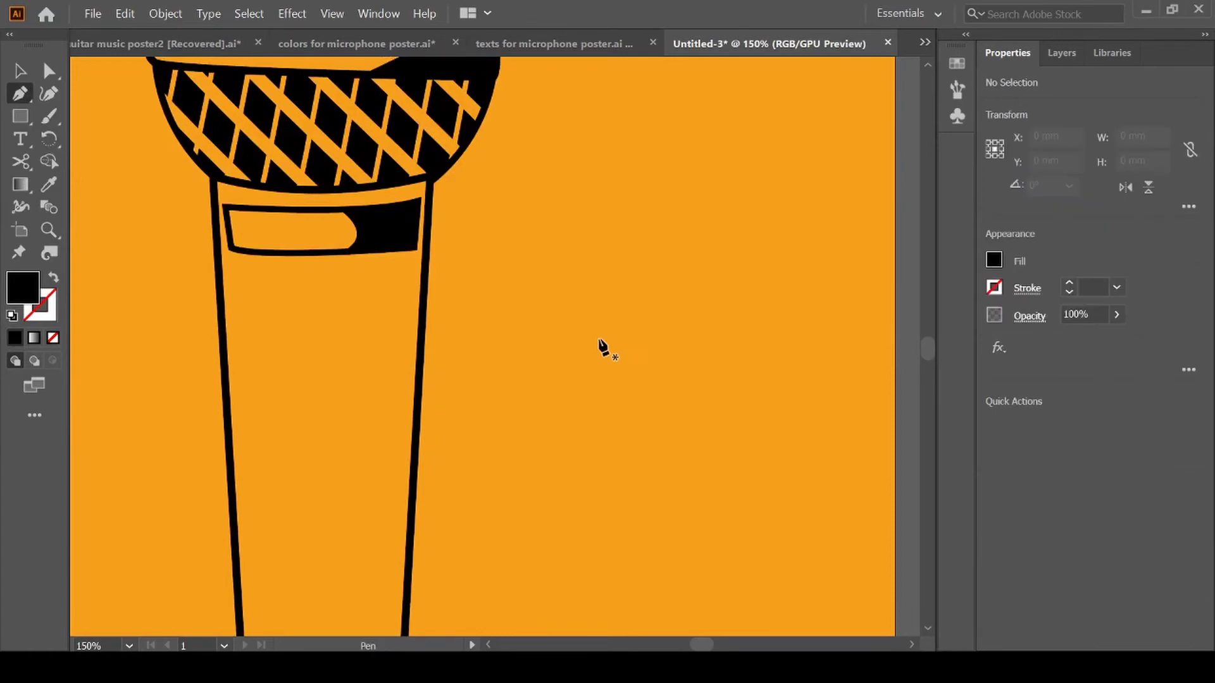
{"action": "left_click", "coordinate": [237, 268]}
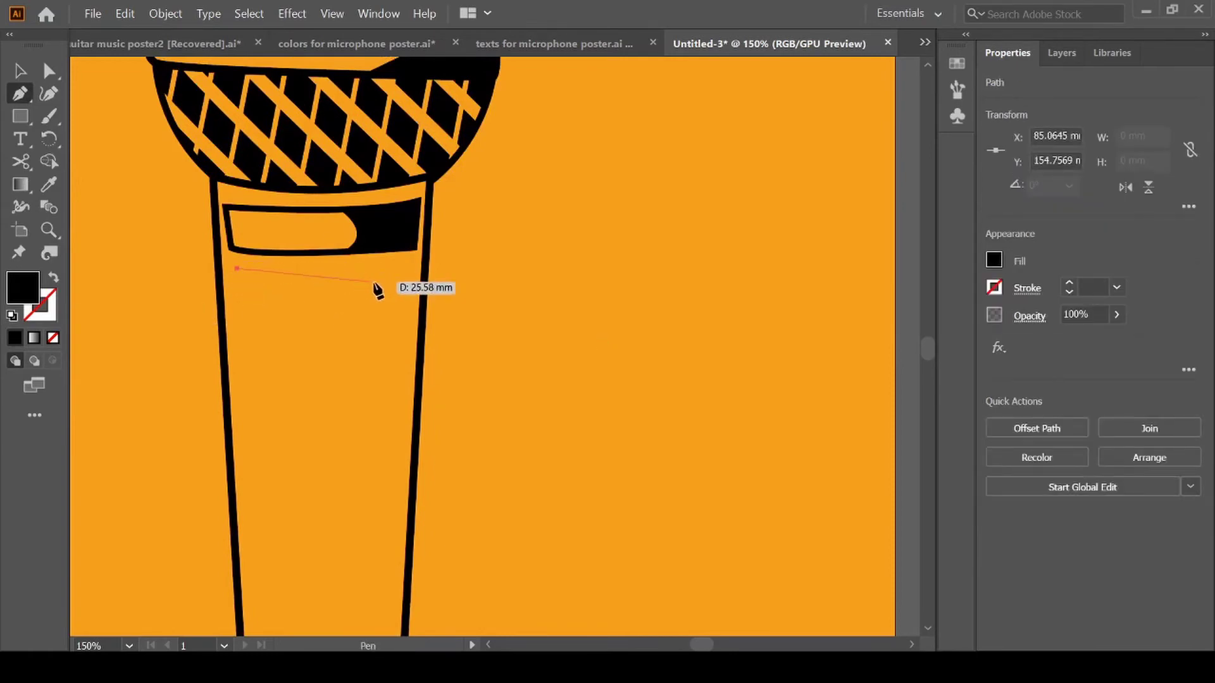
{"action": "left_click_drag", "start_coordinate": [390, 268], "coordinate": [420, 265]}
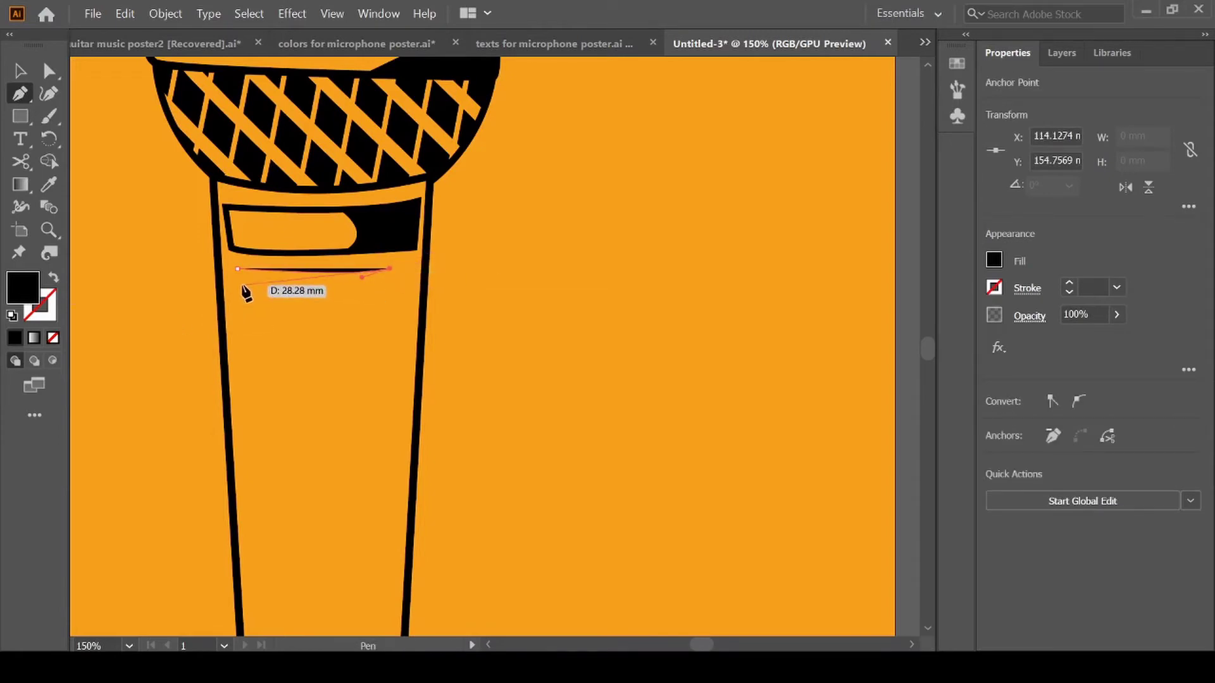
{"action": "mouse_move", "coordinate": [238, 283]}
{"action": "left_mouse_down"}
{"action": "mouse_move", "coordinate": [218, 273]}
{"action": "mouse_move", "coordinate": [239, 279]}
{"action": "left_mouse_up"}
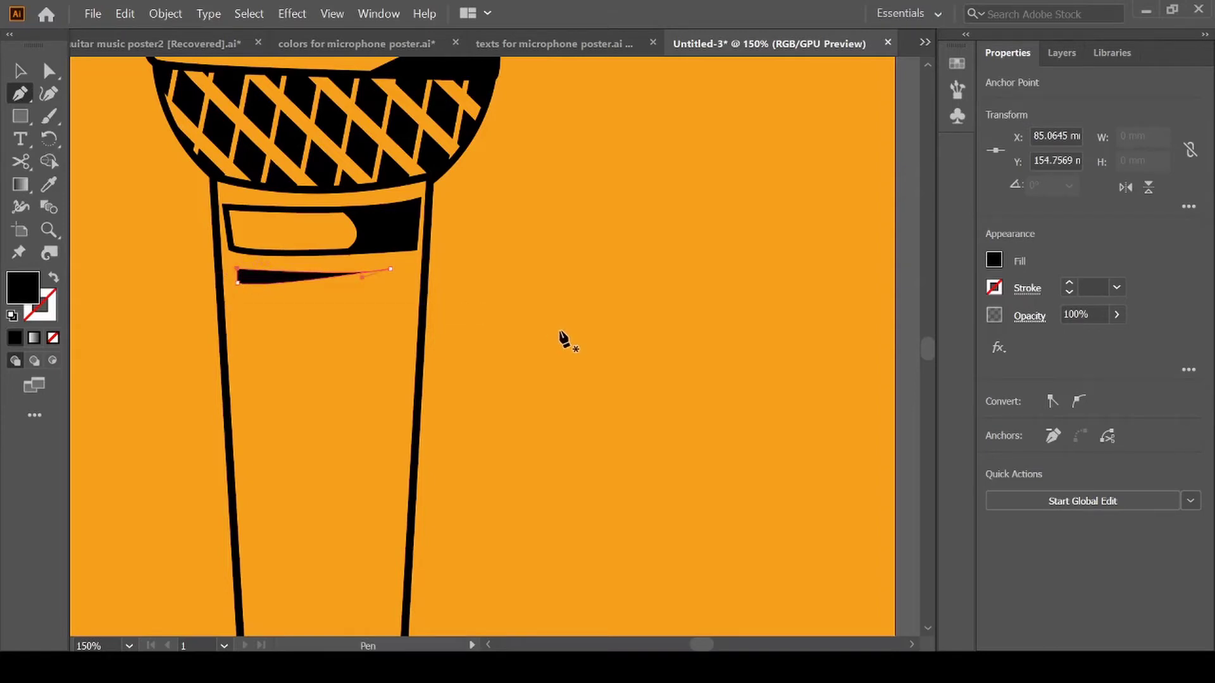
{"action": "left_click", "coordinate": [25, 74]}
{"action": "left_click", "coordinate": [551, 322]}
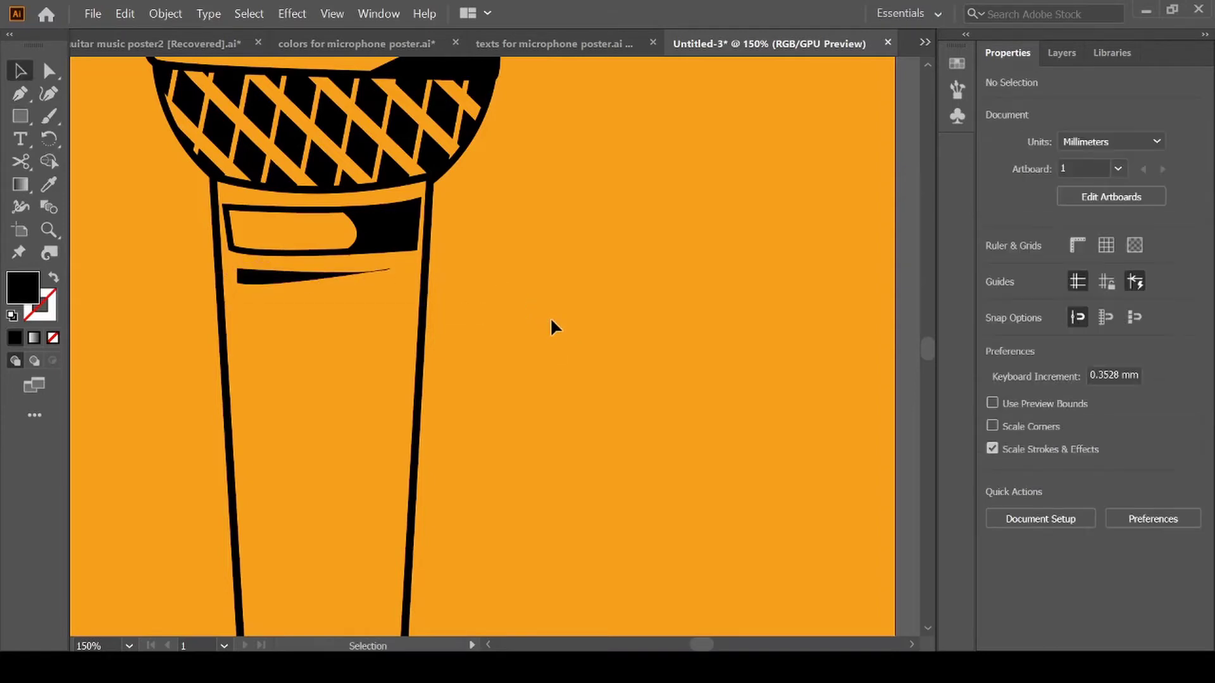
Draw a long black wedge inside the handle's left side, about 5 mm wide at the top and tapering to a point near the base
{"action": "key", "text": "ctrl+minus"}
{"action": "key", "text": "p"}
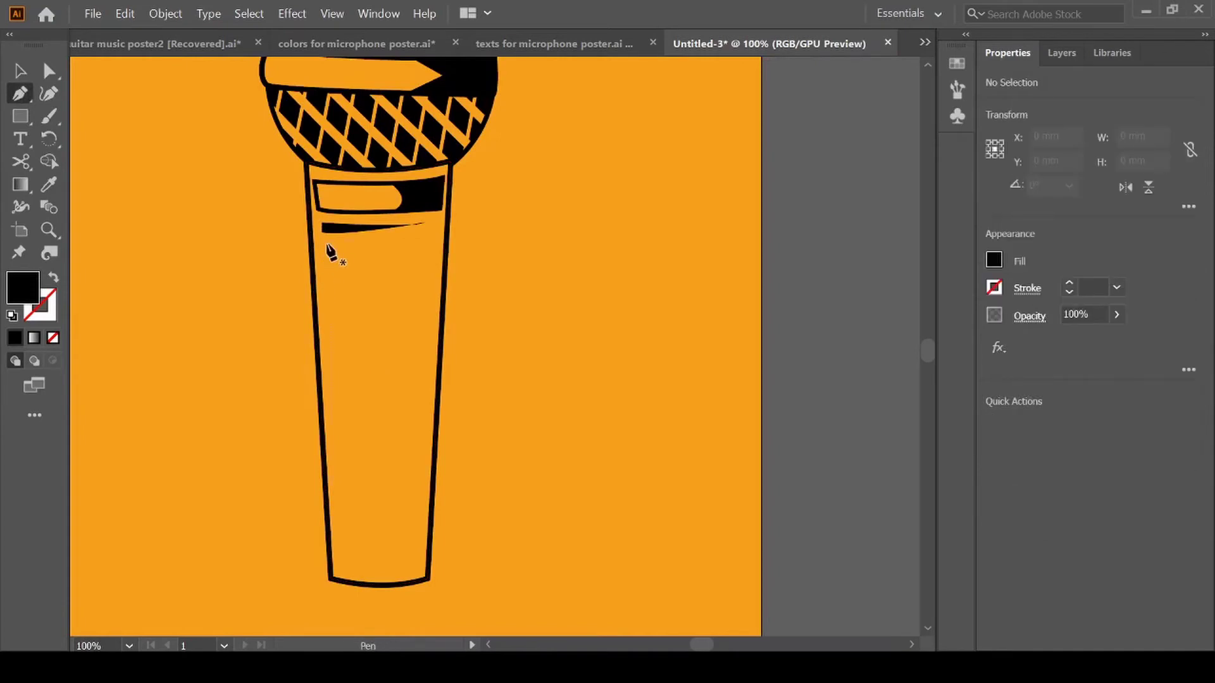
{"action": "left_click", "coordinate": [321, 246]}
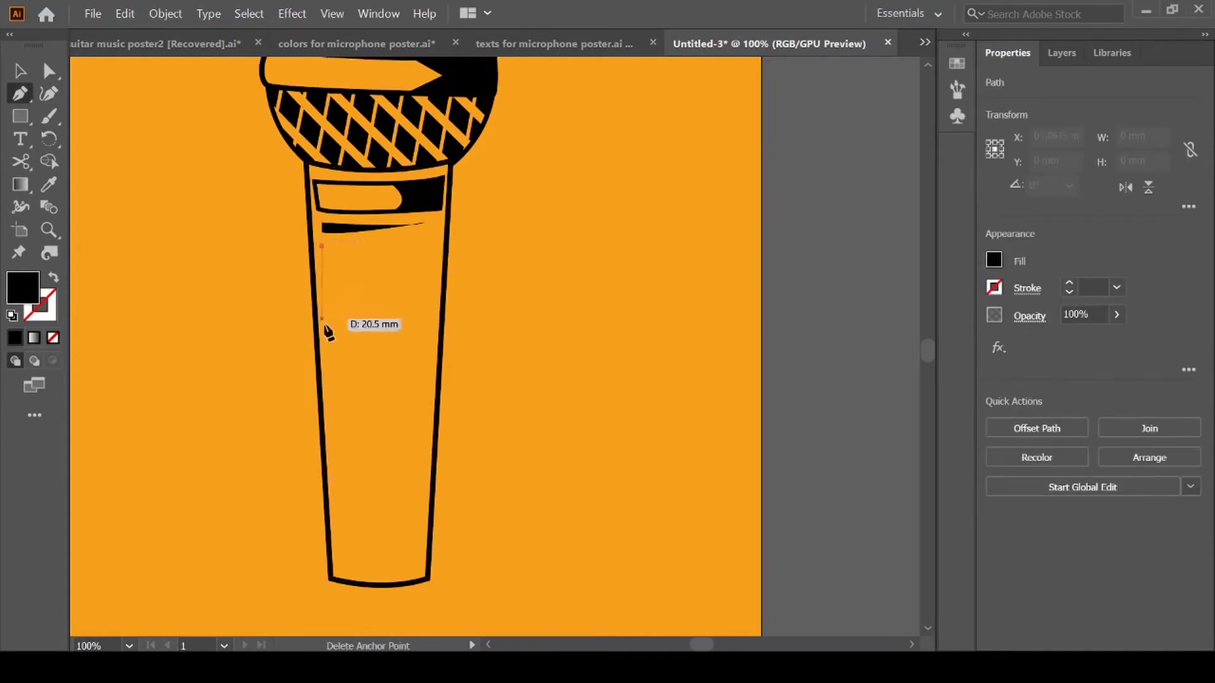
{"action": "left_click", "coordinate": [342, 566]}
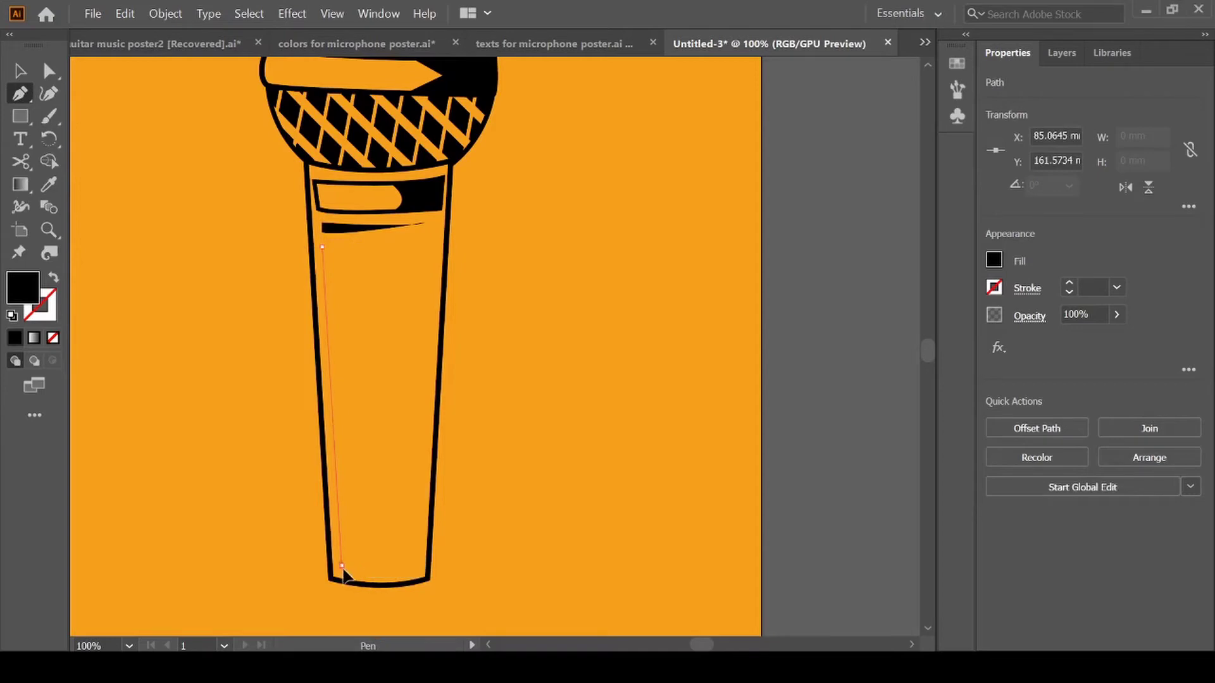
{"action": "left_click", "coordinate": [334, 247]}
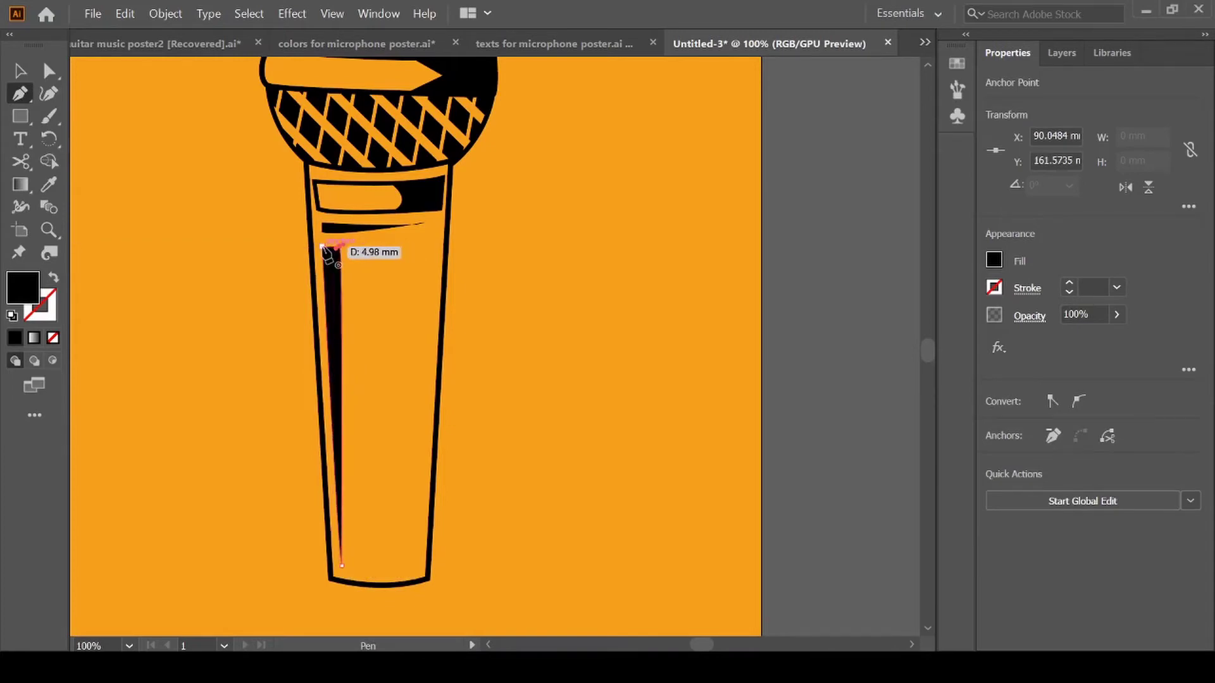
{"action": "left_click", "coordinate": [322, 247]}
{"action": "key", "text": "v"}
Select all the microphone's parts and group them
{"action": "key", "text": "ctrl+minus"}
{"action": "left_click", "coordinate": [279, 147]}
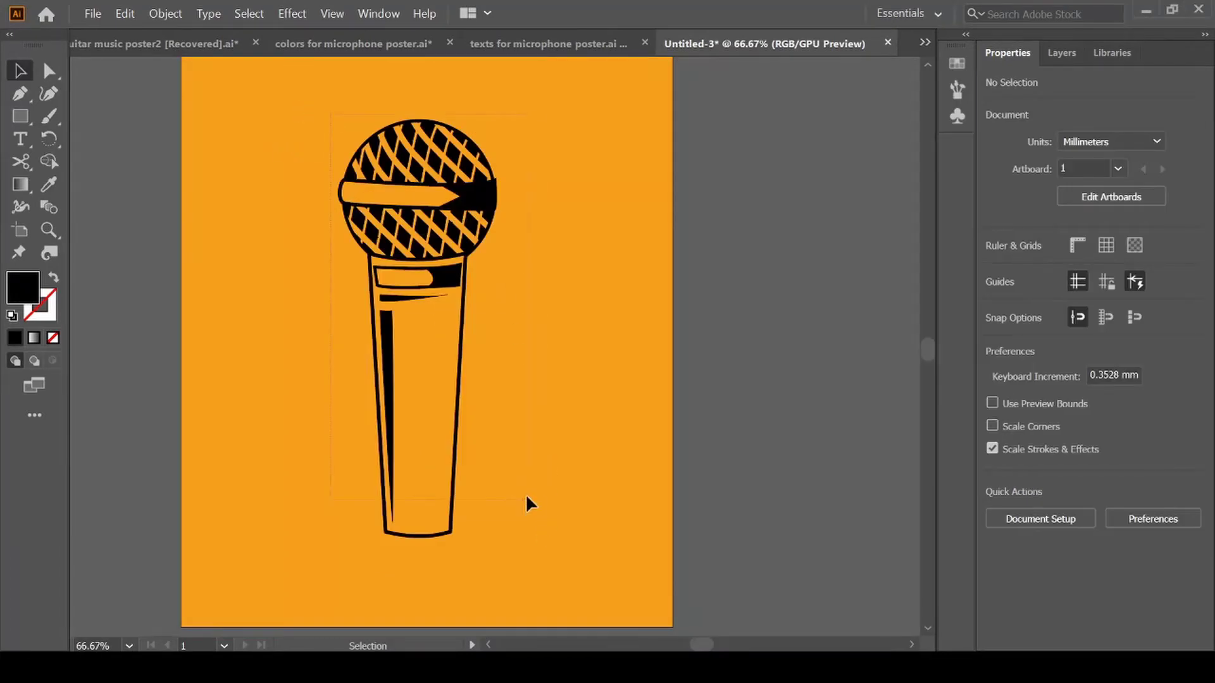
{"action": "key", "text": "ctrl+a"}
{"action": "key", "text": "ctrl+g"}
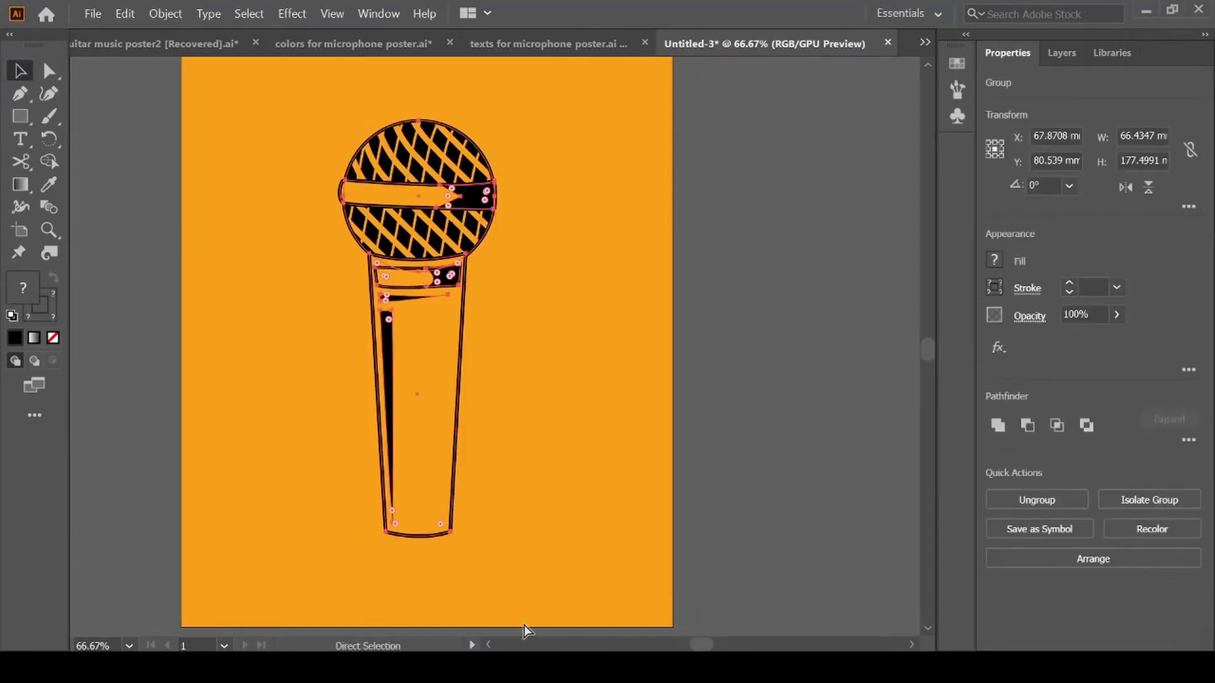
Duplicate the grouped microphone and place the copy beside the original, near the artboard's right edge
{"action": "left_click", "coordinate": [481, 407]}
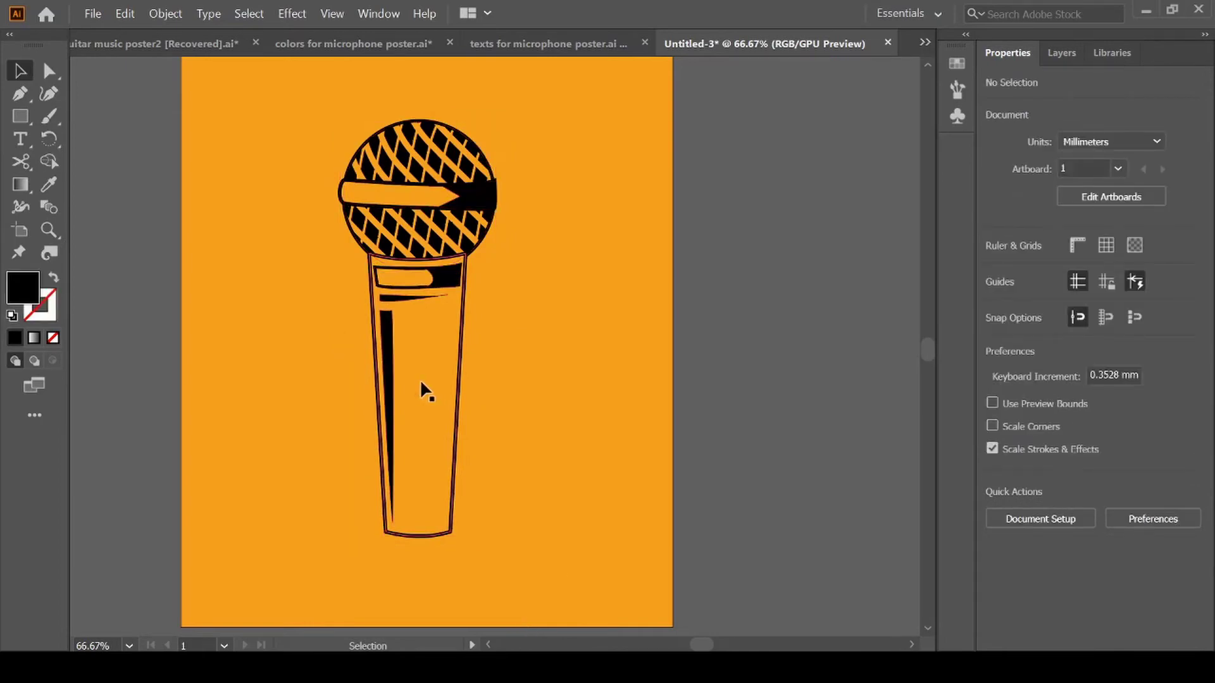
{"action": "left_click", "coordinate": [428, 379]}
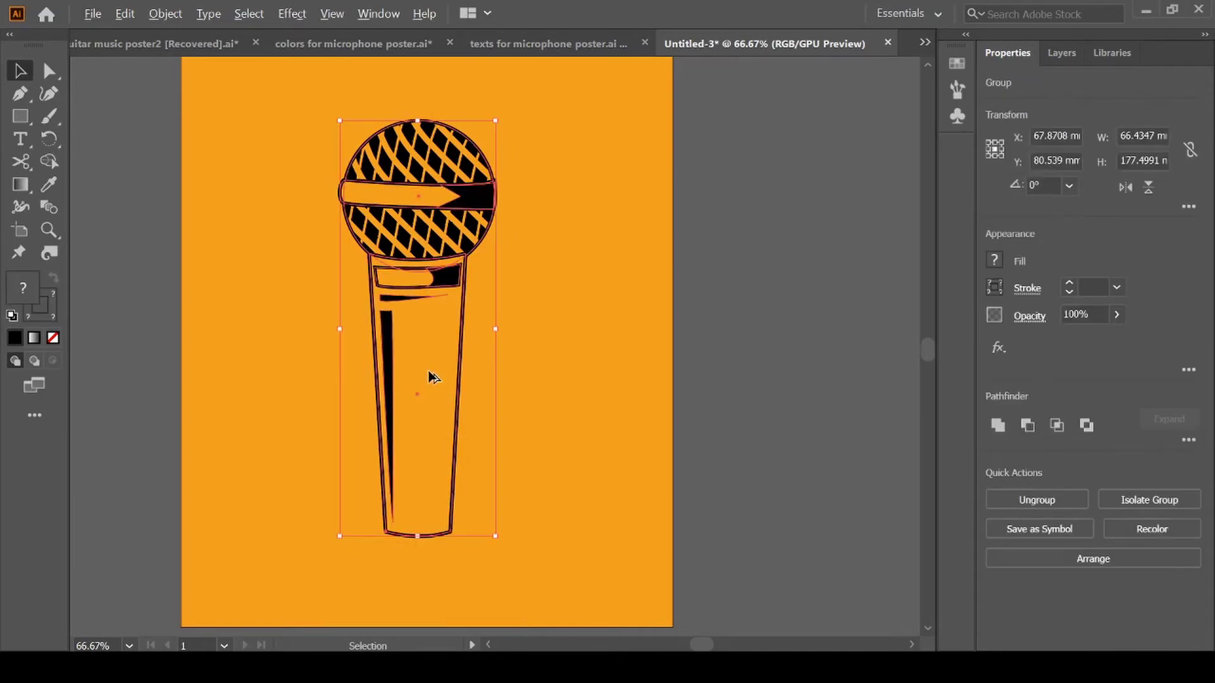
{"action": "left_click_drag", "start_coordinate": [429, 380], "coordinate": [599, 379]}
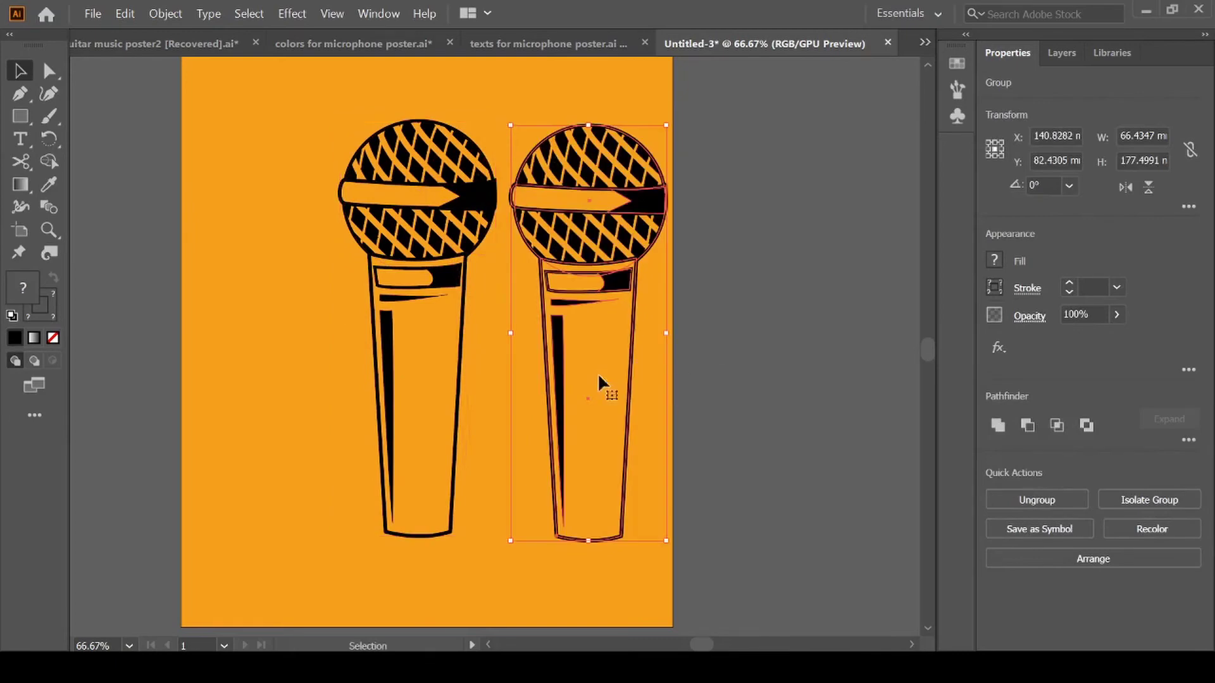
{"action": "left_click", "coordinate": [719, 347]}
{"action": "left_click", "coordinate": [612, 351]}
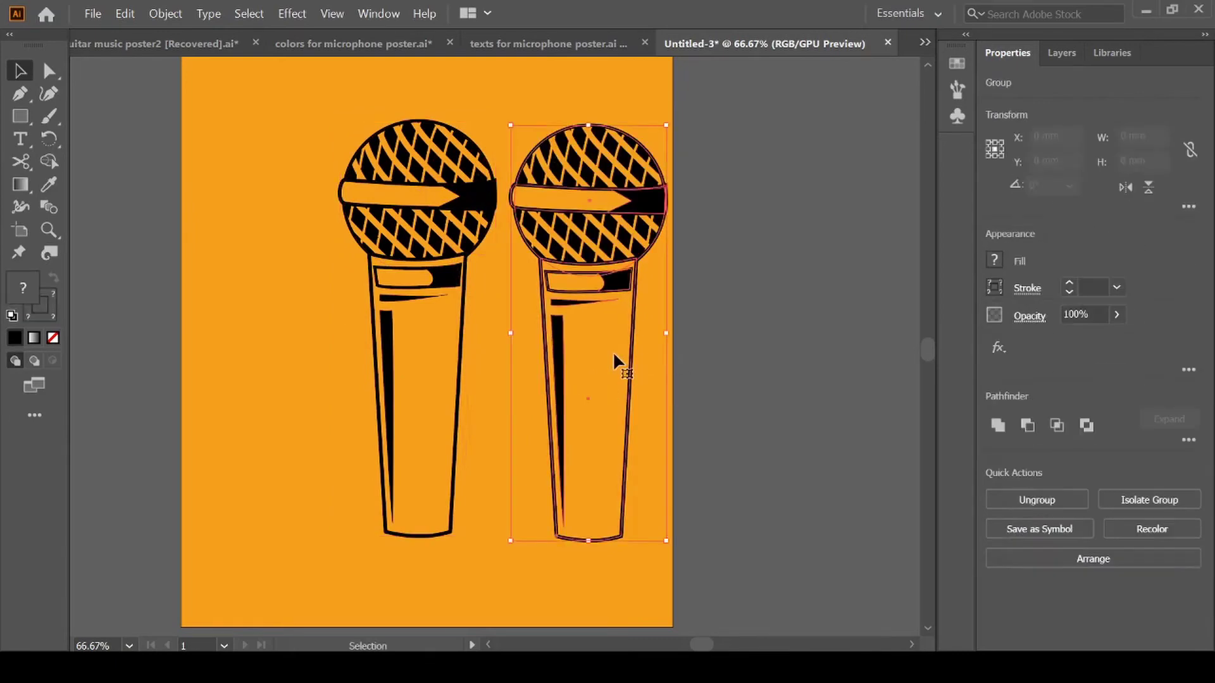
Recolor the whole microphone copy with the grey b2afaf swatch, using the Eyedropper
{"action": "key", "text": "ctrl+minus"}
{"action": "key", "text": "ctrl+minus"}
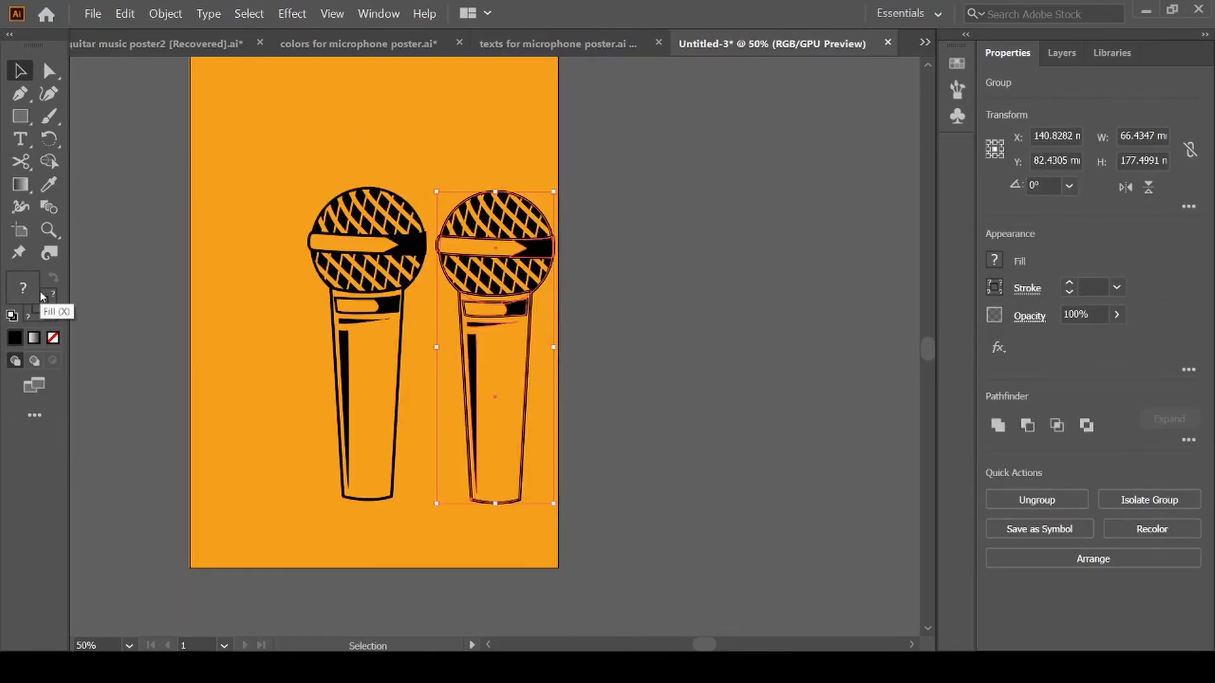
{"action": "key", "text": "i"}
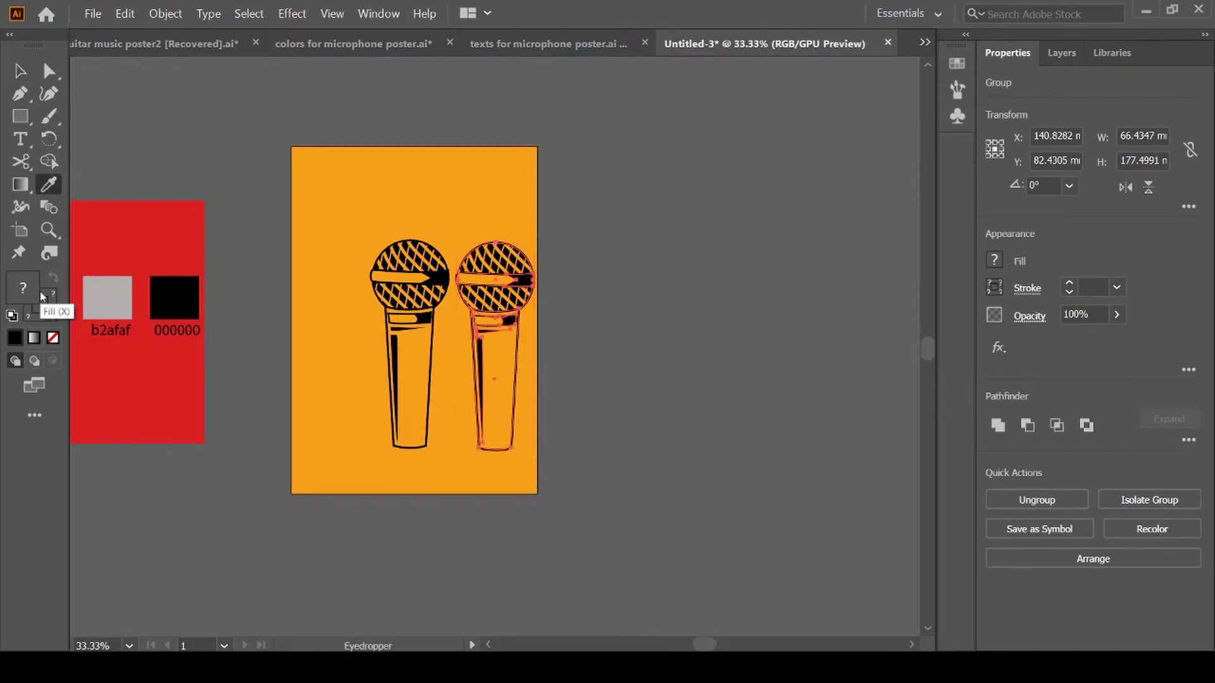
{"action": "left_click", "coordinate": [112, 297]}
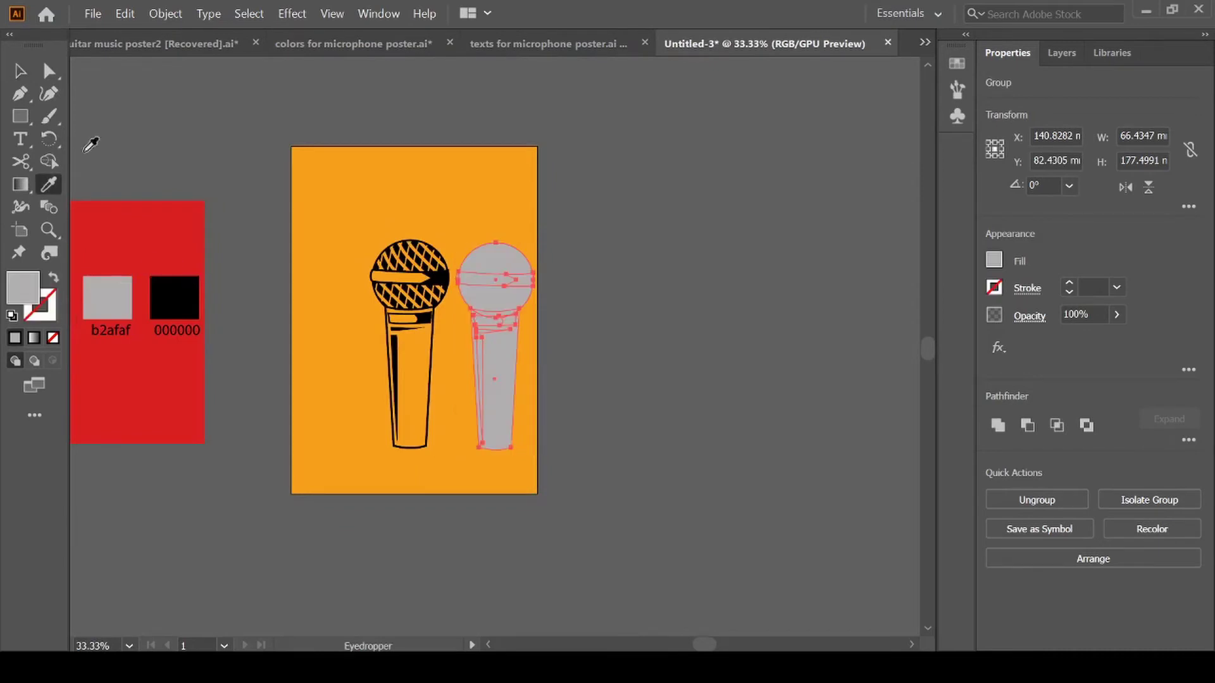
{"action": "left_click", "coordinate": [20, 70]}
{"action": "left_click", "coordinate": [749, 289]}
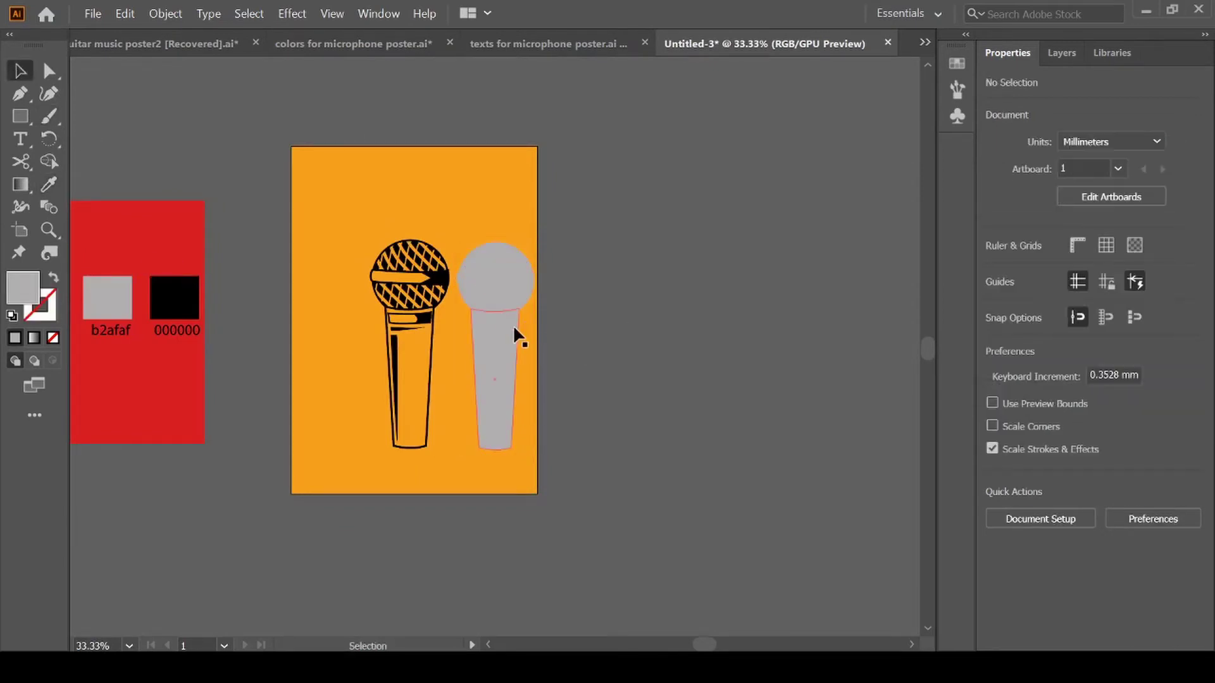
Move the grey microphone copy off the artboard into the empty area to its right
{"action": "left_click", "coordinate": [510, 322]}
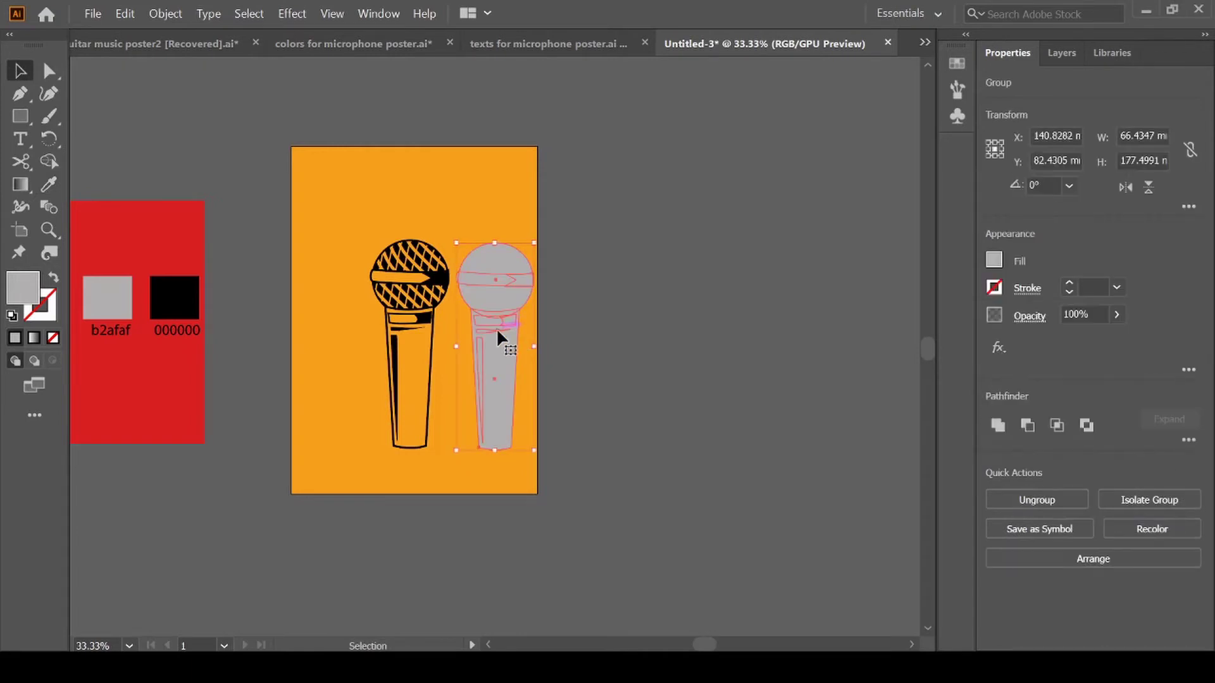
{"action": "left_click_drag", "start_coordinate": [496, 328], "coordinate": [695, 336]}
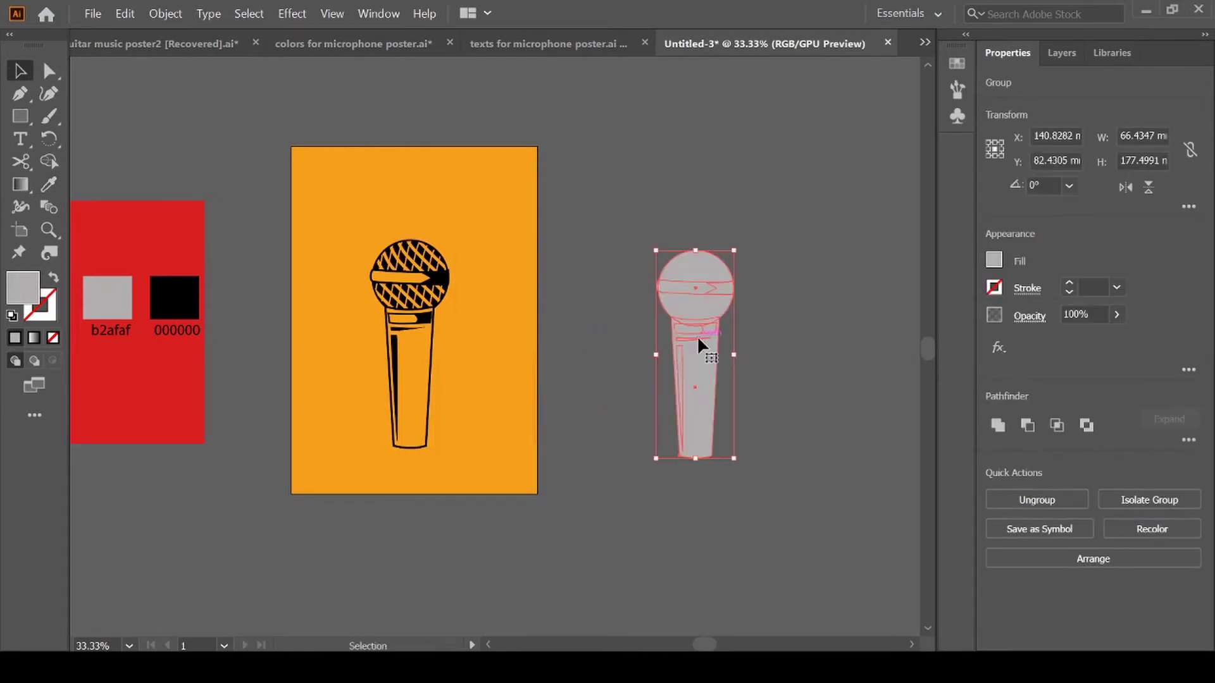
{"action": "left_click", "coordinate": [637, 301]}
Draw a closed Pen shape about 183 mm tall over the grey copy's left half, curving its inner edge through the head and running straight down the handle
{"action": "key", "text": "p"}
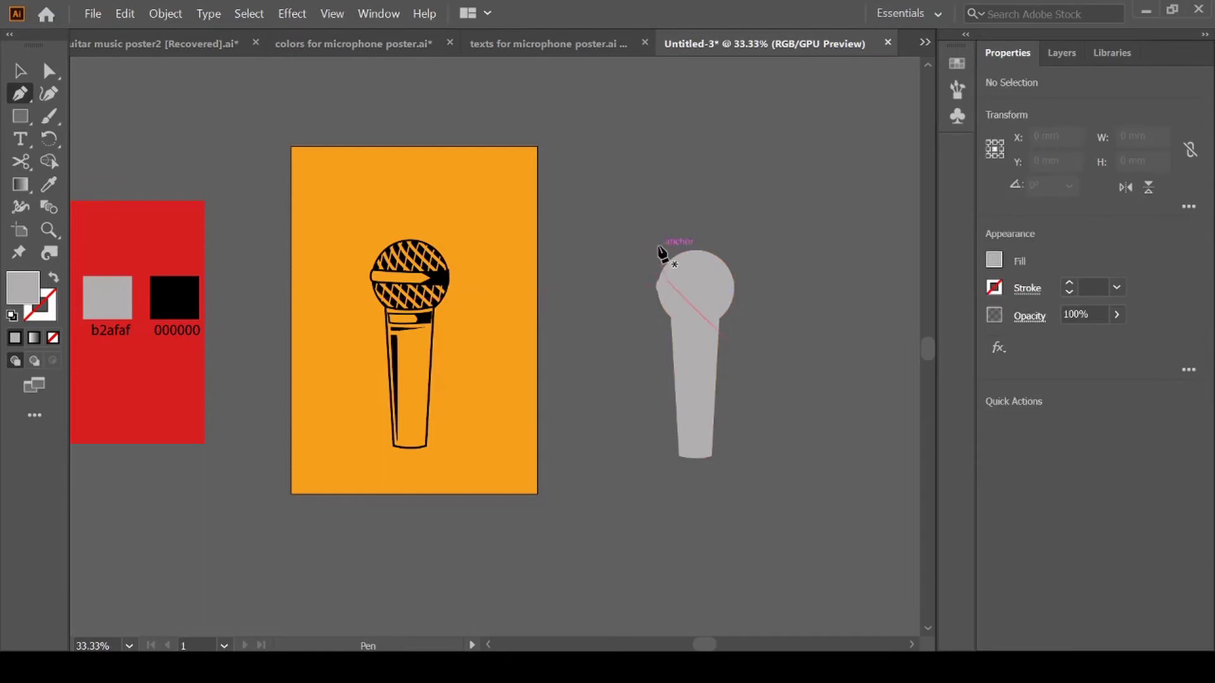
{"action": "left_click", "coordinate": [646, 245]}
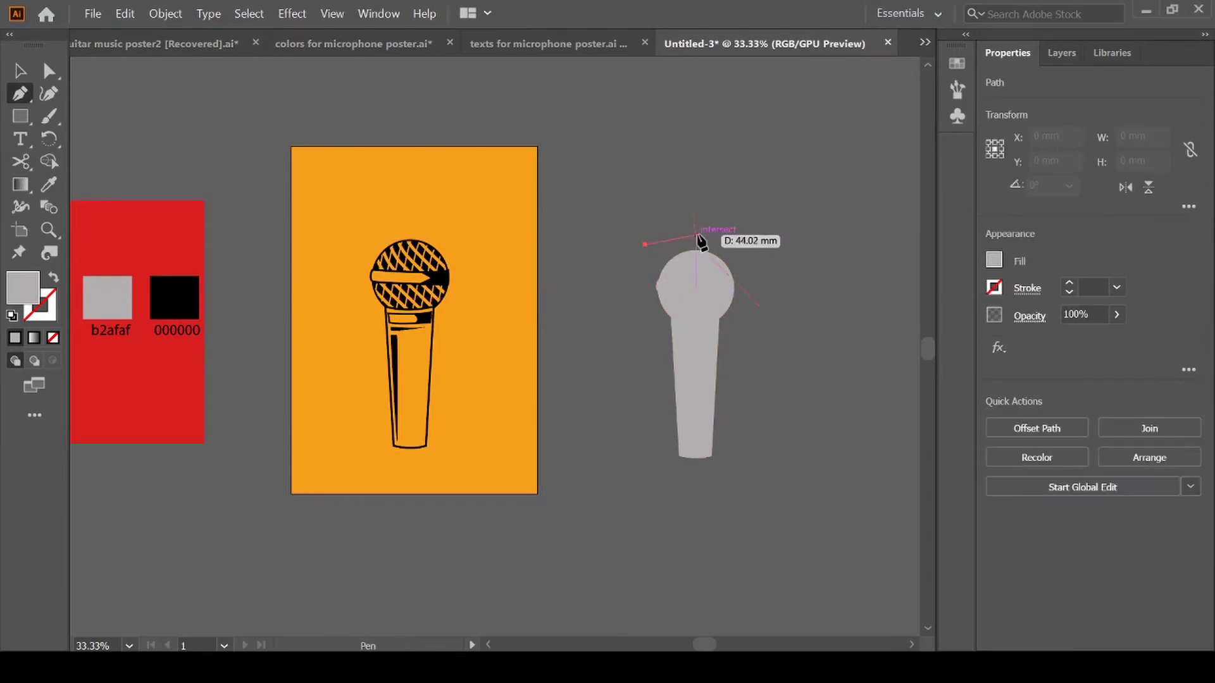
{"action": "left_click", "coordinate": [696, 245]}
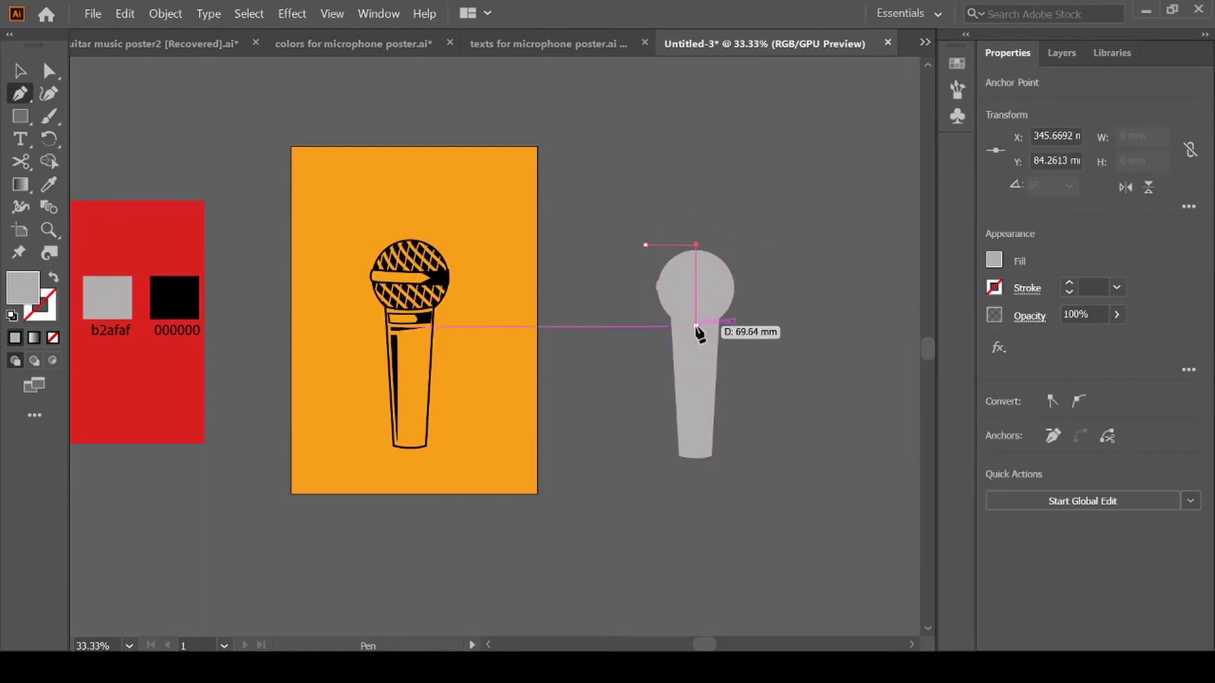
{"action": "left_click_drag", "start_coordinate": [695, 315], "coordinate": [676, 329]}
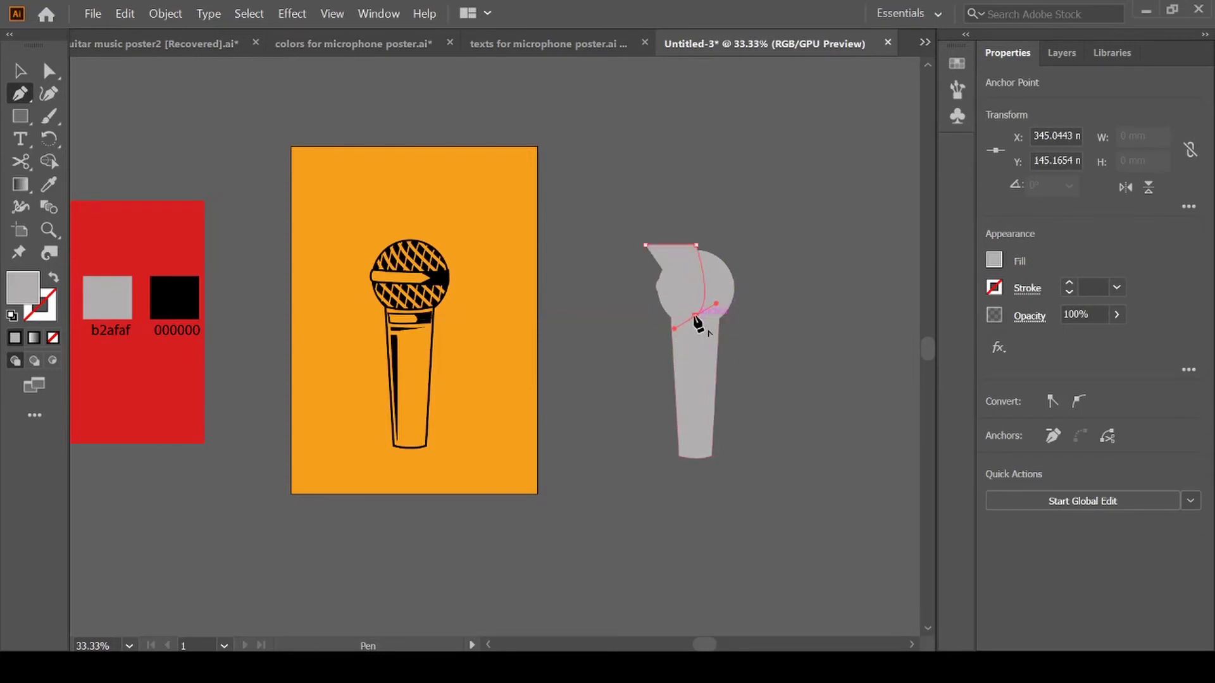
{"action": "left_click", "coordinate": [695, 316]}
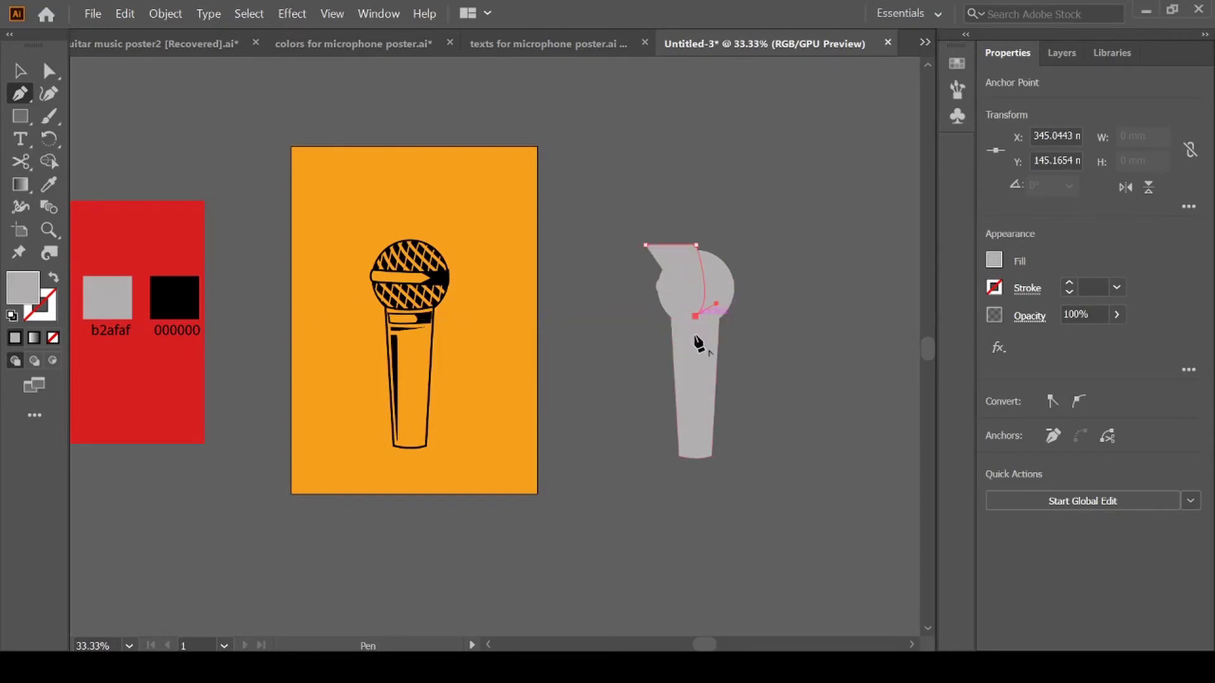
{"action": "left_click", "coordinate": [695, 458]}
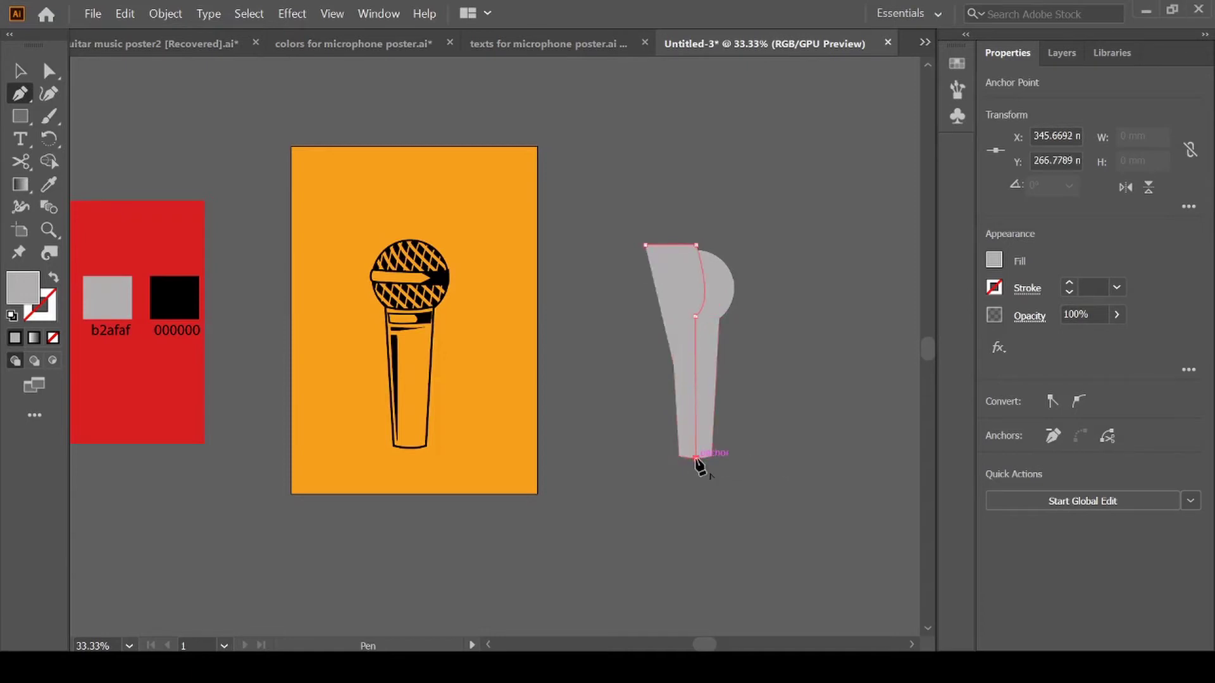
{"action": "left_click", "coordinate": [638, 456]}
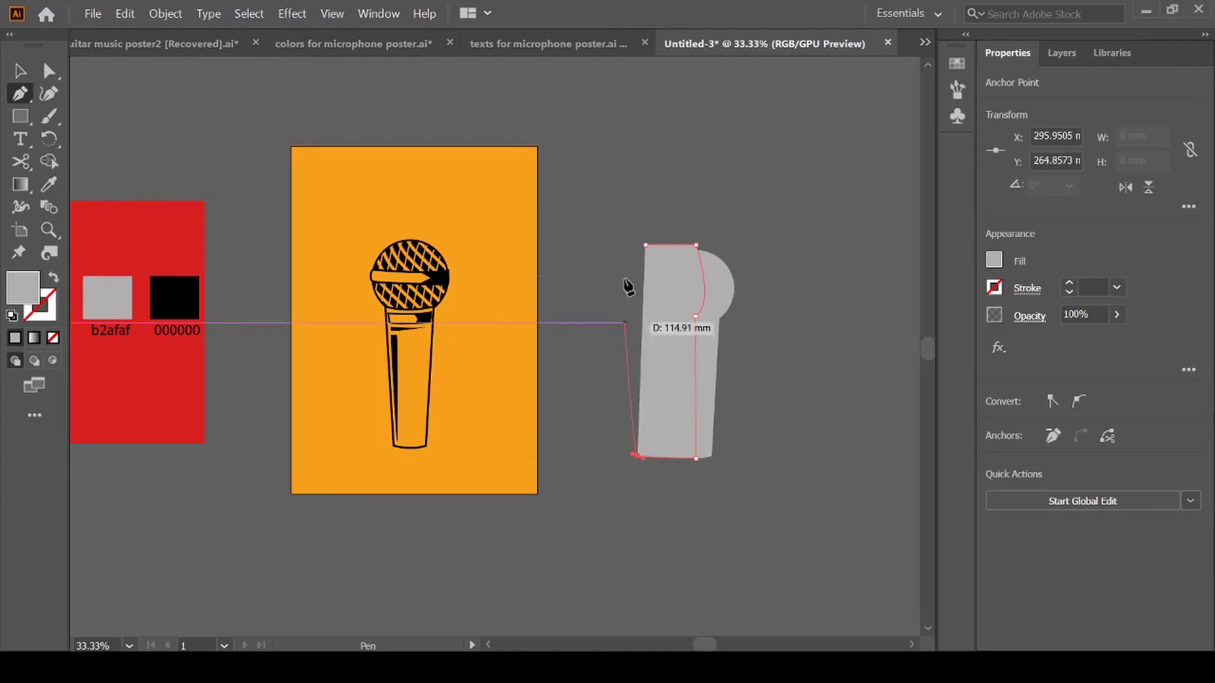
{"action": "left_click", "coordinate": [632, 245]}
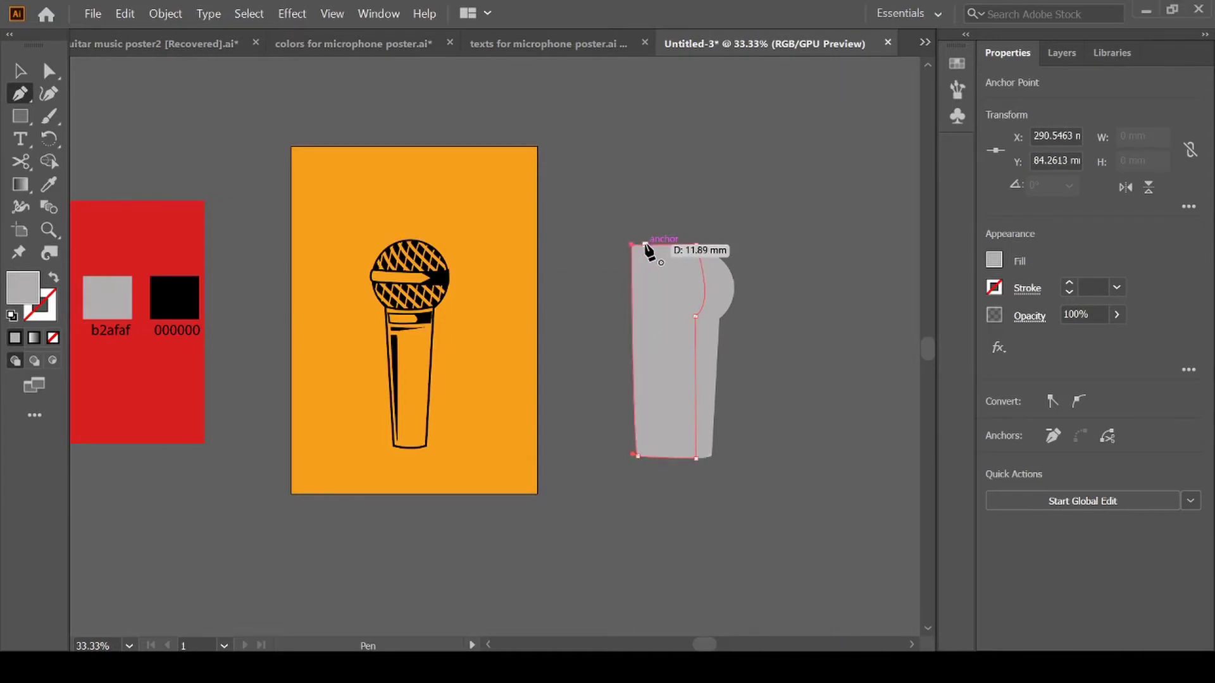
{"action": "left_click", "coordinate": [645, 245]}
Fill the shape covering the copy's left half with the black 000000 swatch, using the Eyedropper
{"action": "key", "text": "i"}
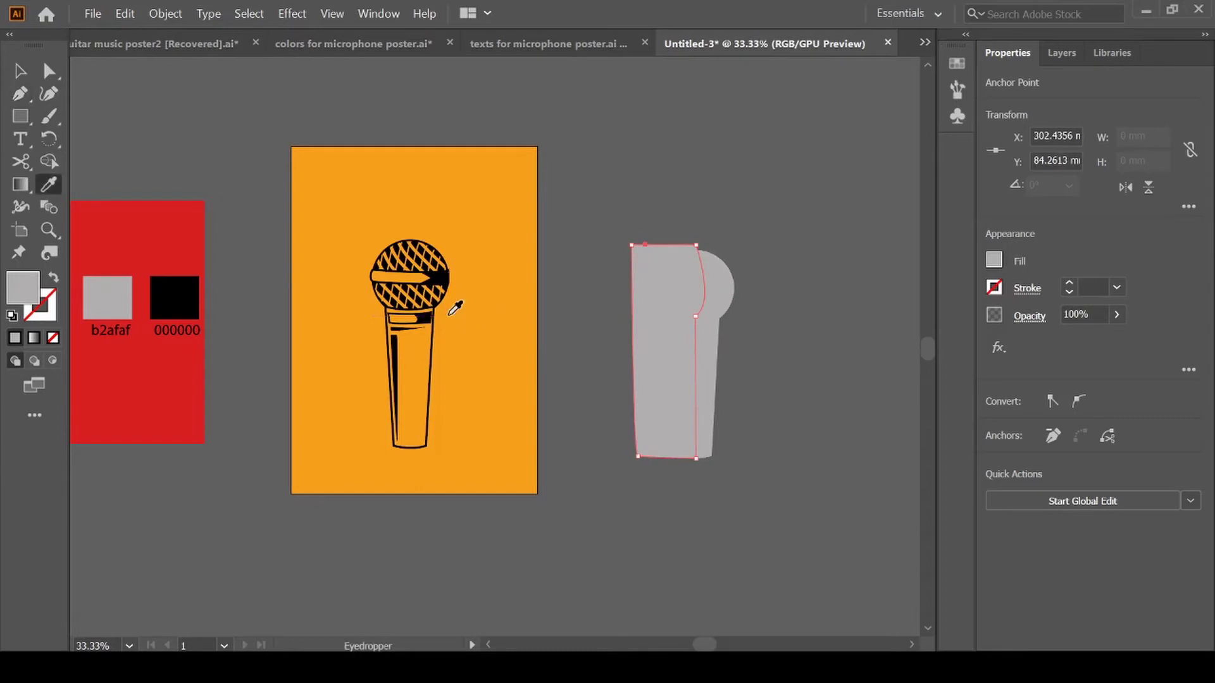
{"action": "left_click", "coordinate": [186, 297]}
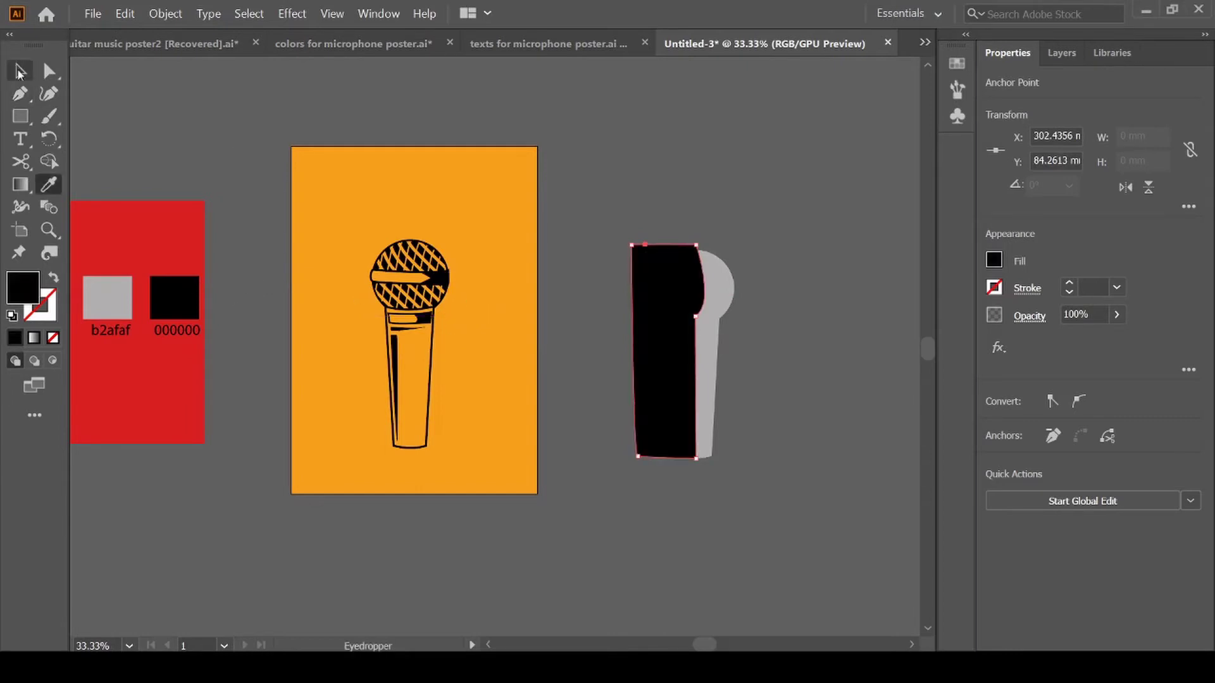
{"action": "left_click", "coordinate": [19, 72]}
{"action": "left_click", "coordinate": [629, 195]}
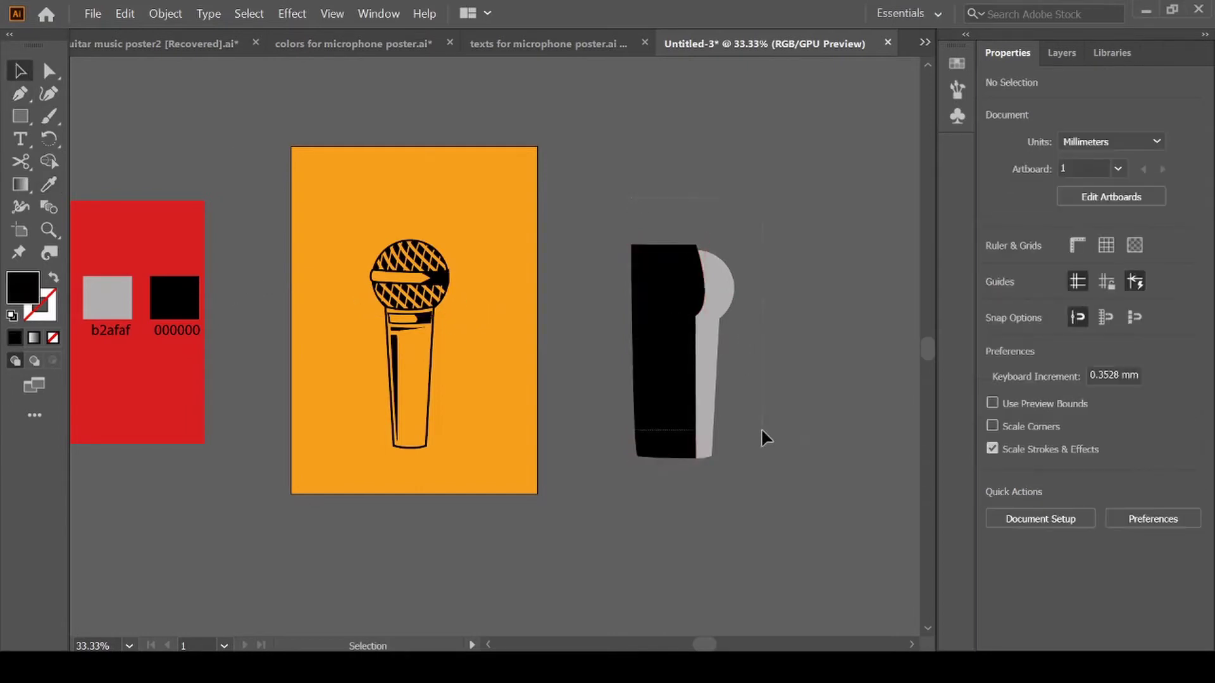
Select the black shape together with the grey microphone copy and apply the Trim pathfinder to them
{"action": "left_click_drag", "start_coordinate": [745, 497], "coordinate": [722, 443]}
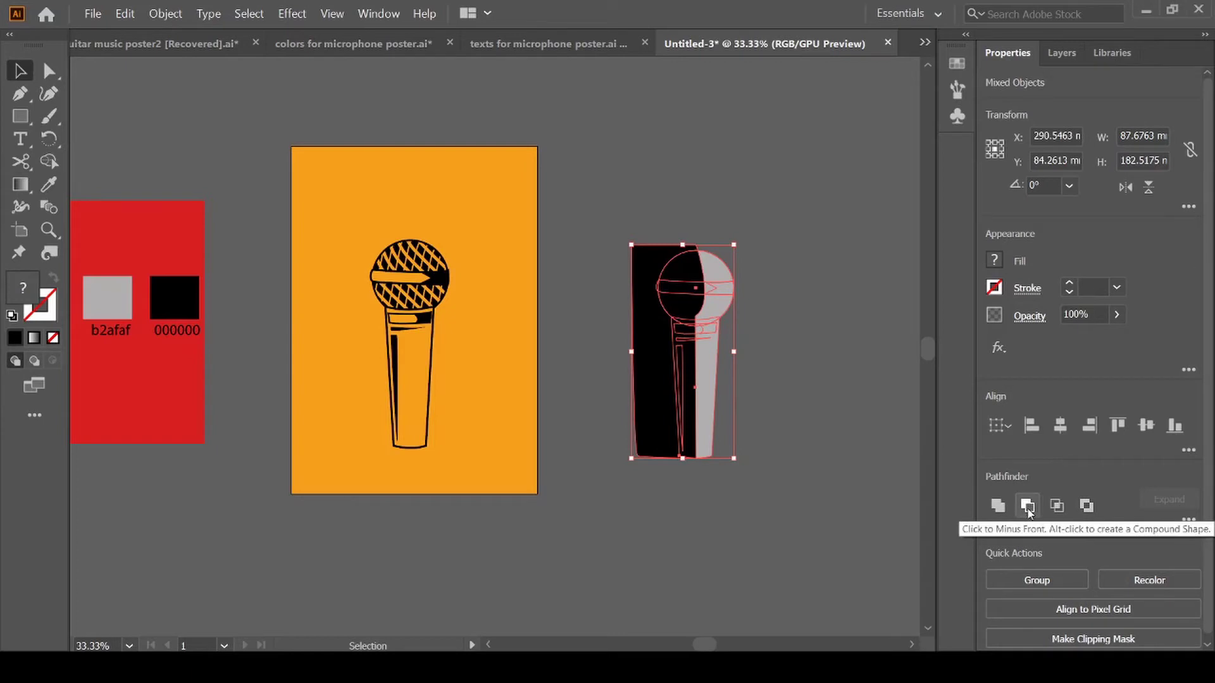
{"action": "left_click", "coordinate": [1188, 520]}
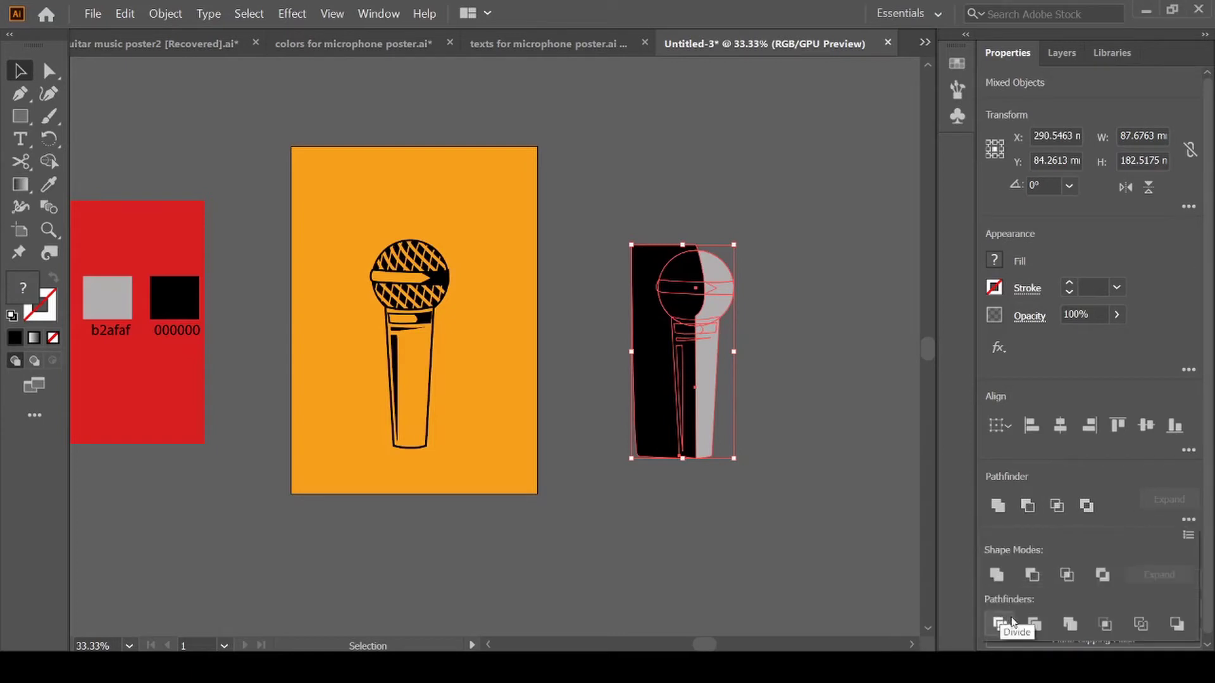
{"action": "left_click", "coordinate": [1032, 624]}
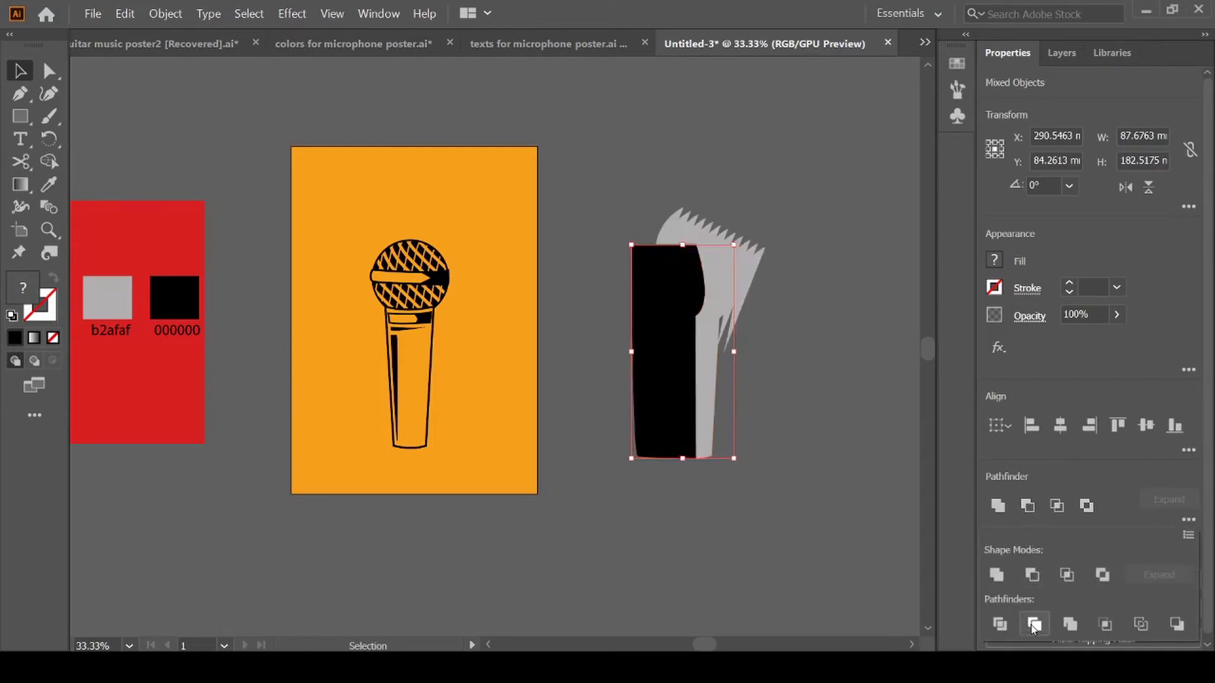
{"action": "left_click", "coordinate": [845, 439]}
Move the stray grey blended piece away from the trimmed group and remove the group's black region with the Shape Builder tool
{"action": "left_click", "coordinate": [735, 273]}
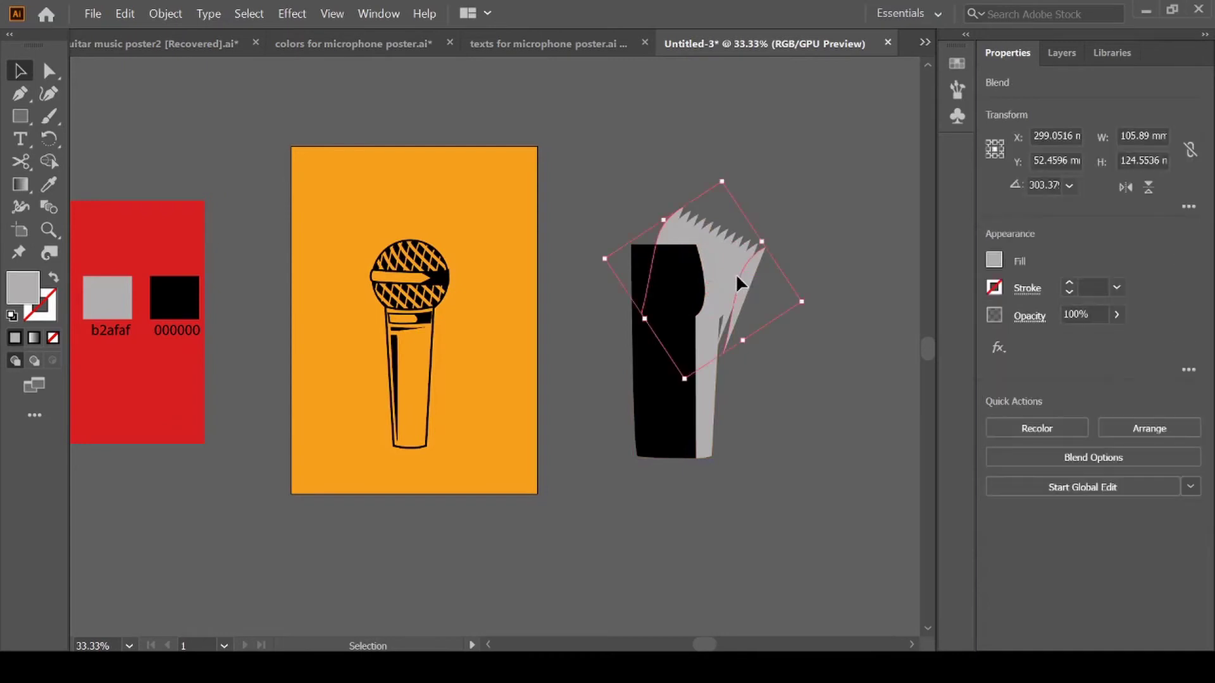
{"action": "left_click_drag", "start_coordinate": [735, 273], "coordinate": [879, 232]}
{"action": "left_click_drag", "start_coordinate": [658, 236], "coordinate": [750, 462]}
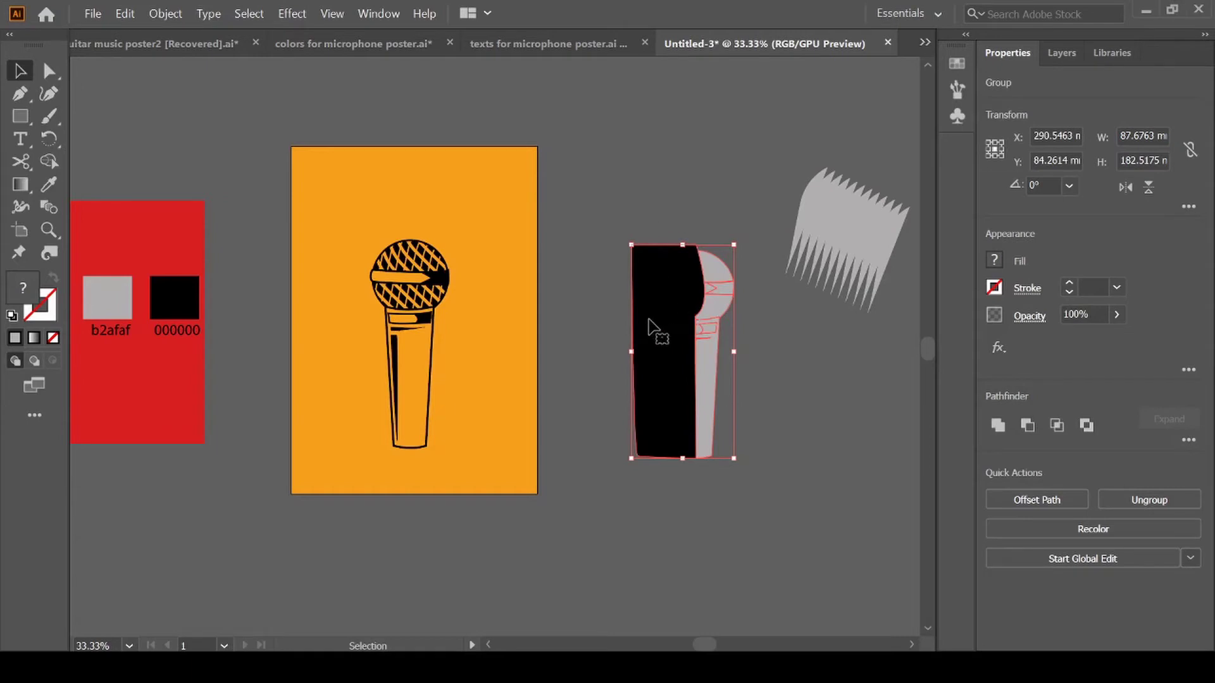
{"action": "left_click", "coordinate": [57, 163]}
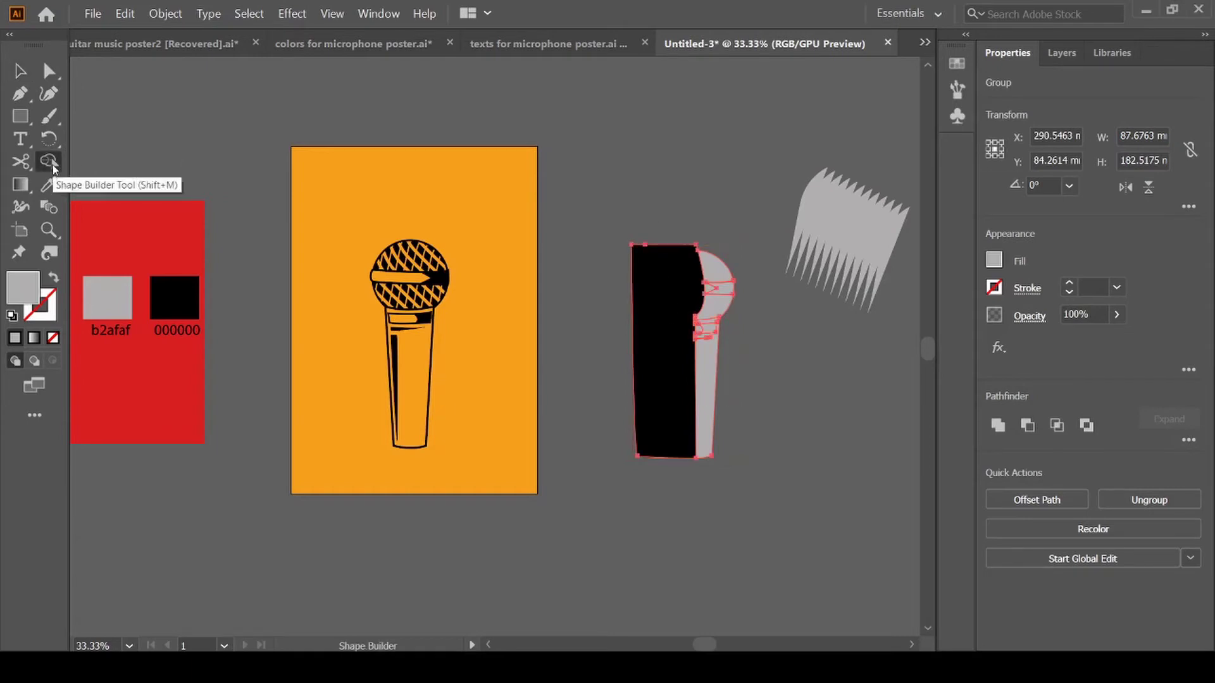
{"action": "left_click", "coordinate": [666, 370], "text": "alt"}
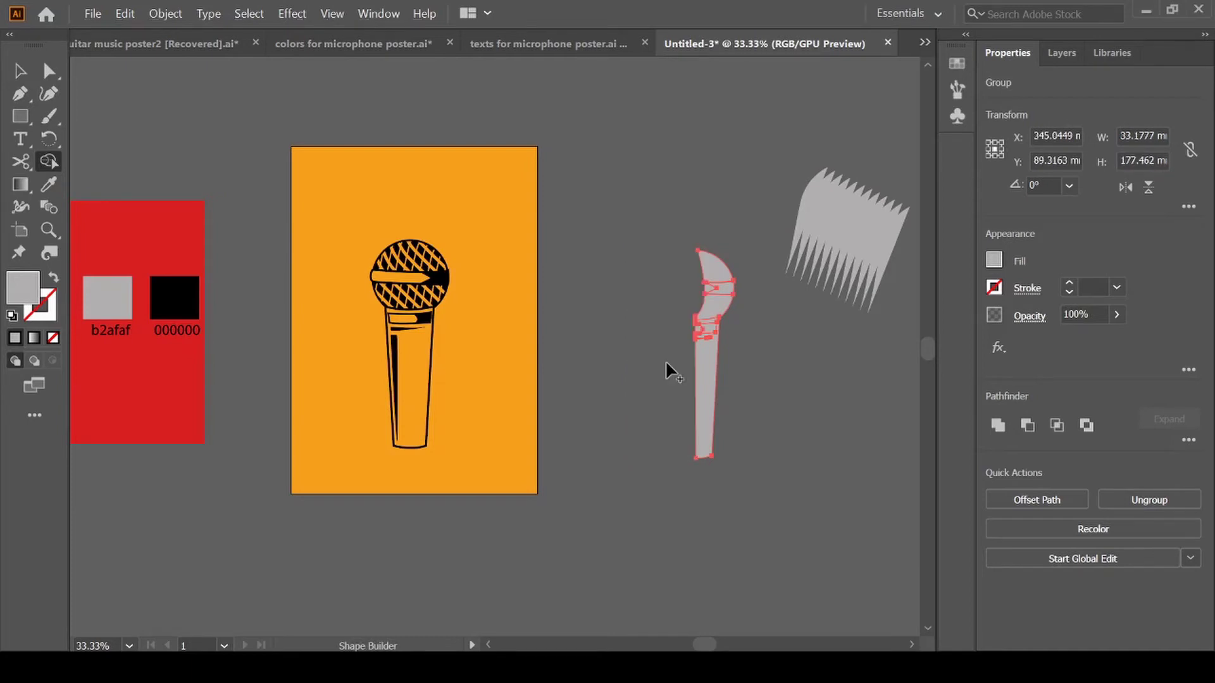
Place the remaining grey half over the original microphone's right side and set it to Multiply blending at 50% opacity
{"action": "left_click", "coordinate": [19, 73]}
{"action": "left_click_drag", "start_coordinate": [702, 398], "coordinate": [418, 394]}
{"action": "left_click", "coordinate": [1029, 317]}
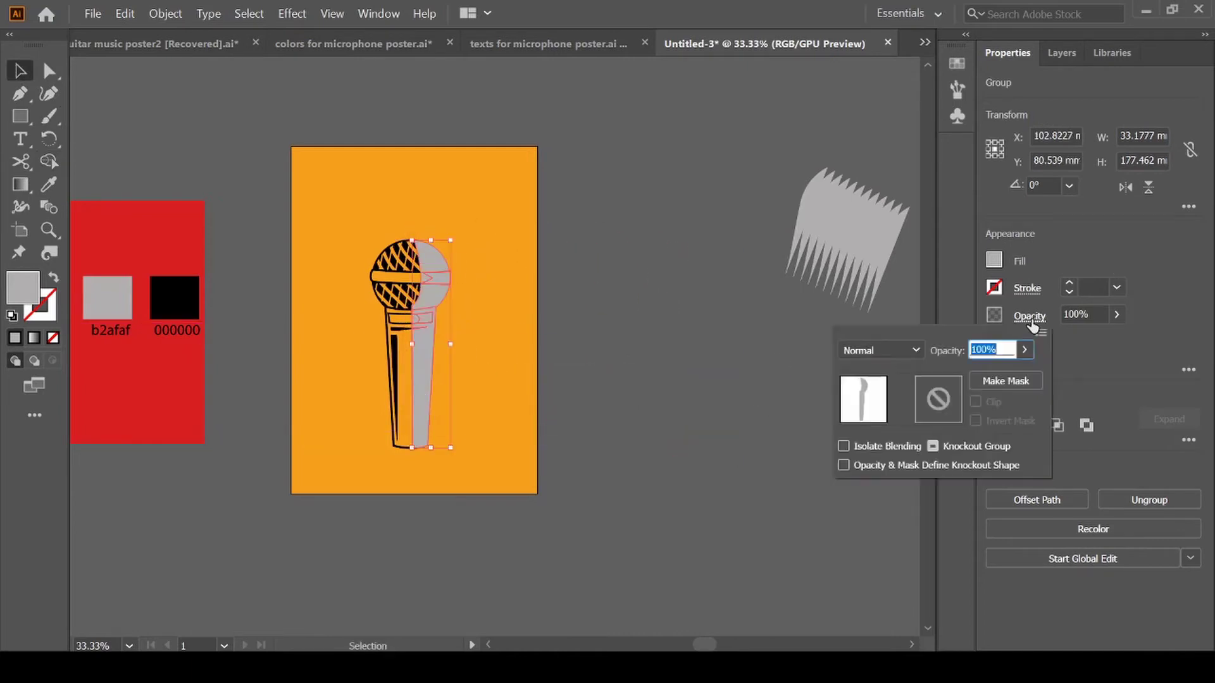
{"action": "left_click", "coordinate": [917, 352]}
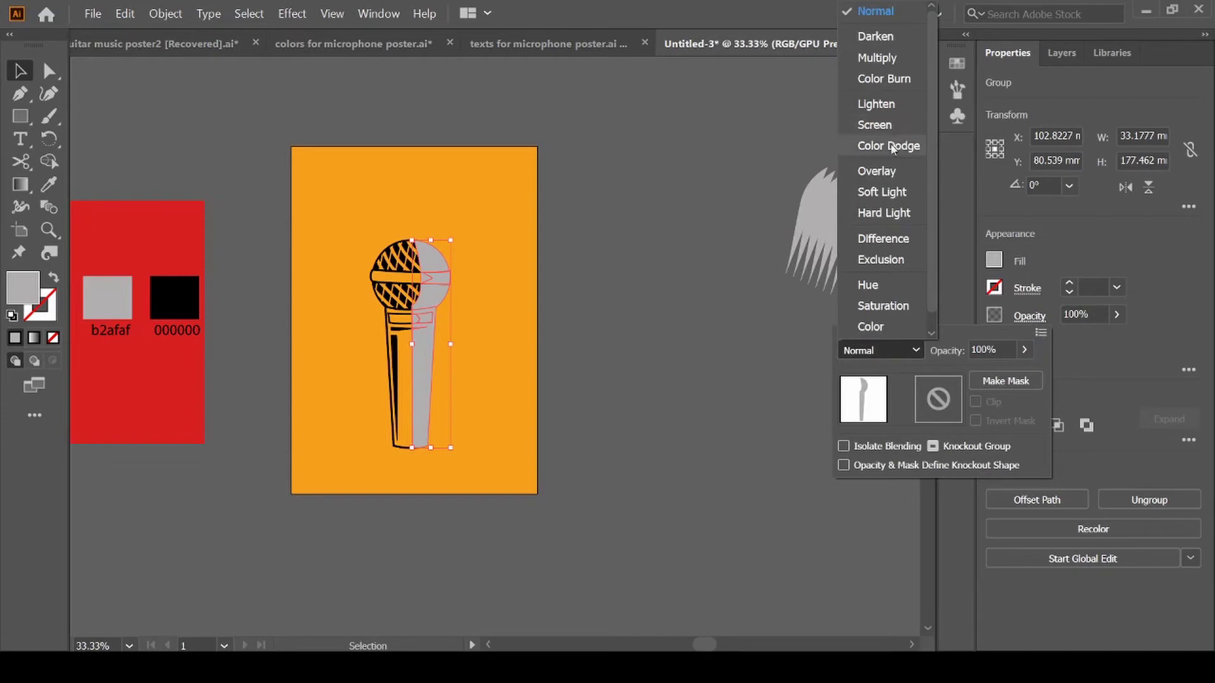
{"action": "left_click", "coordinate": [880, 64]}
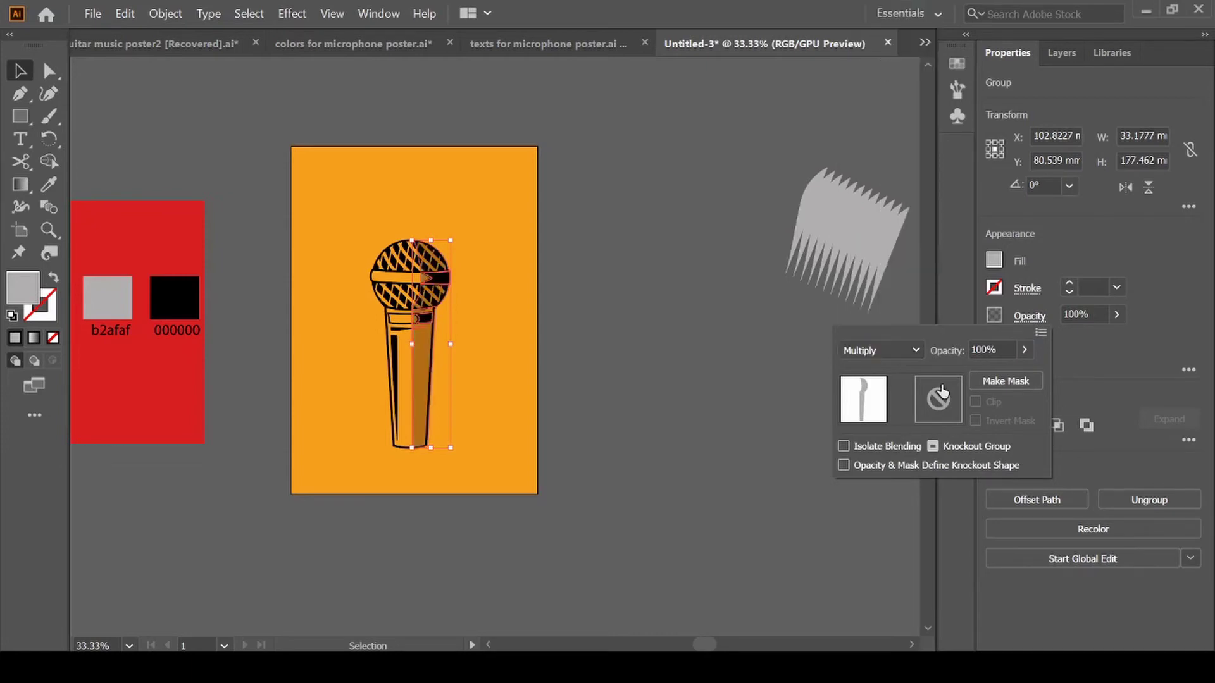
{"action": "left_click", "coordinate": [1005, 349]}
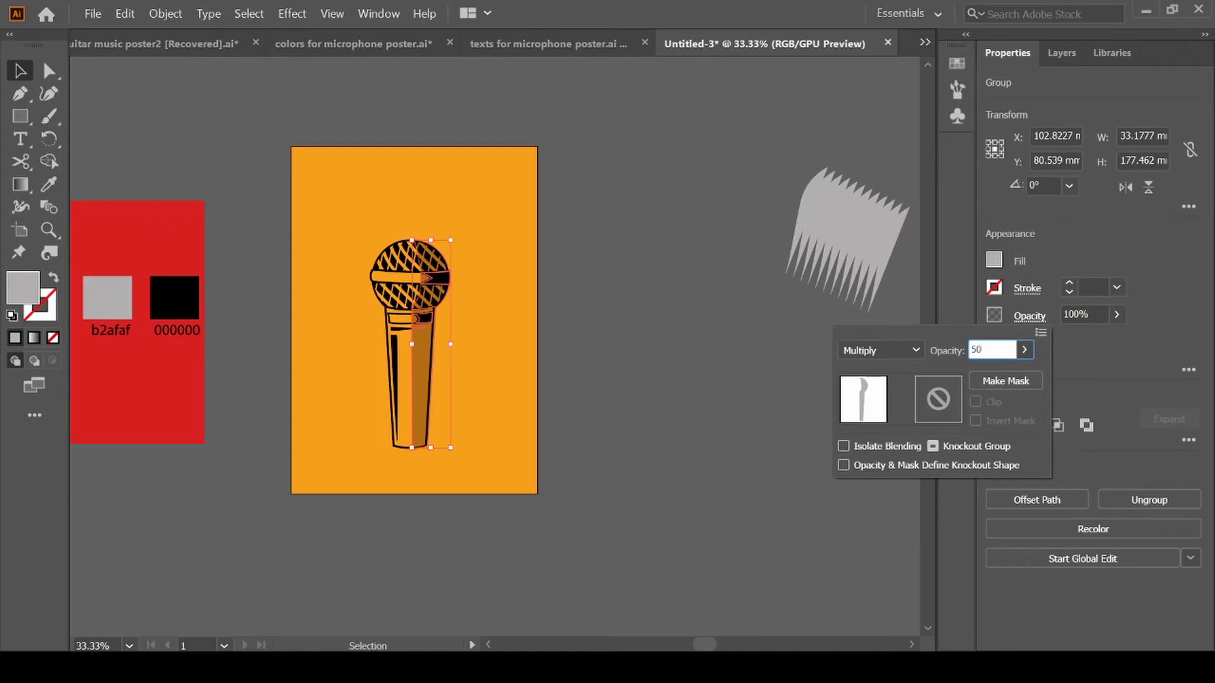
{"action": "type", "text": "50"}
{"action": "key", "text": "Return"}
{"action": "left_click", "coordinate": [661, 389]}
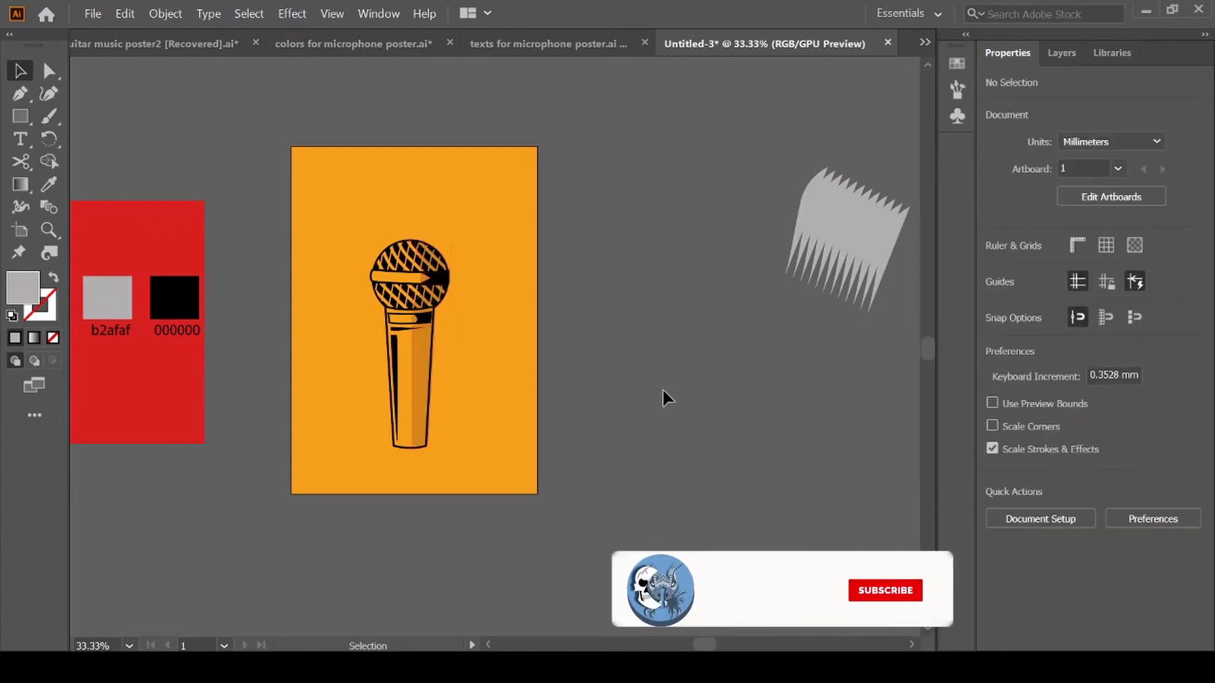
Draw a grey-filled triangular shadow shape with the Pen tool below the microphone head, its upper edge curved along the head
{"action": "key", "text": "ctrl+plus"}
{"action": "key", "text": "ctrl+plus"}
{"action": "scroll", "coordinate": [502, 371], "scroll_direction": "left", "scroll_amount": 3}
{"action": "key", "text": "p"}
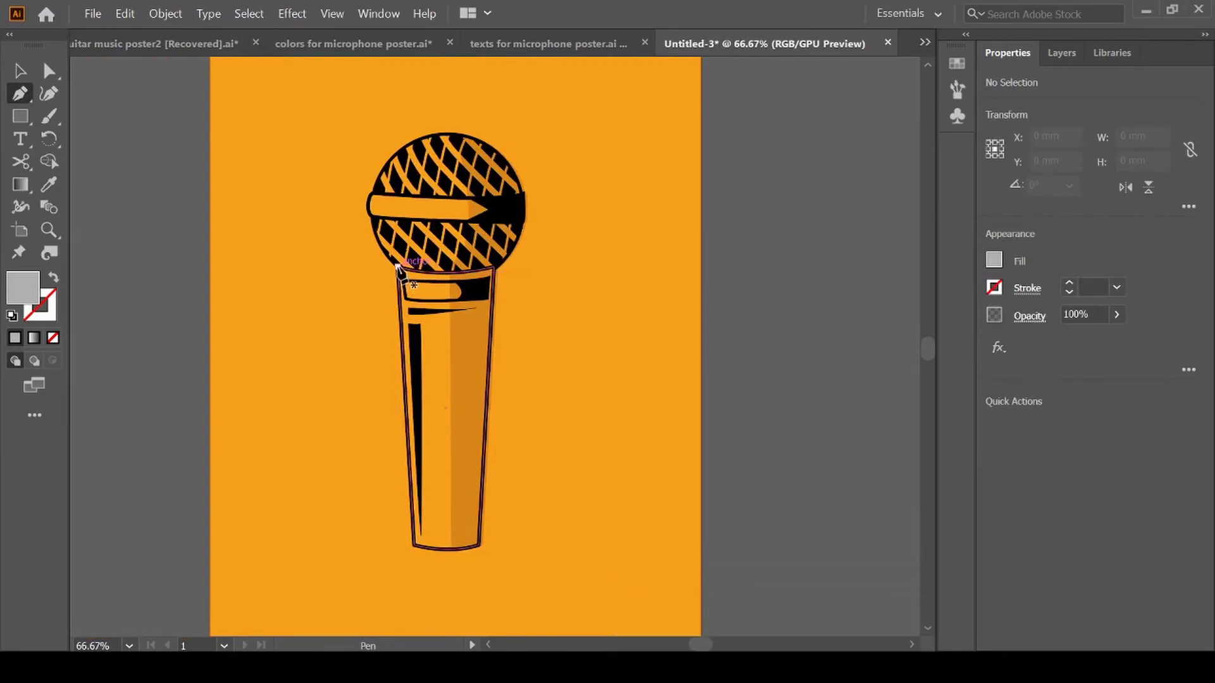
{"action": "left_click", "coordinate": [399, 269]}
{"action": "left_click", "coordinate": [398, 268]}
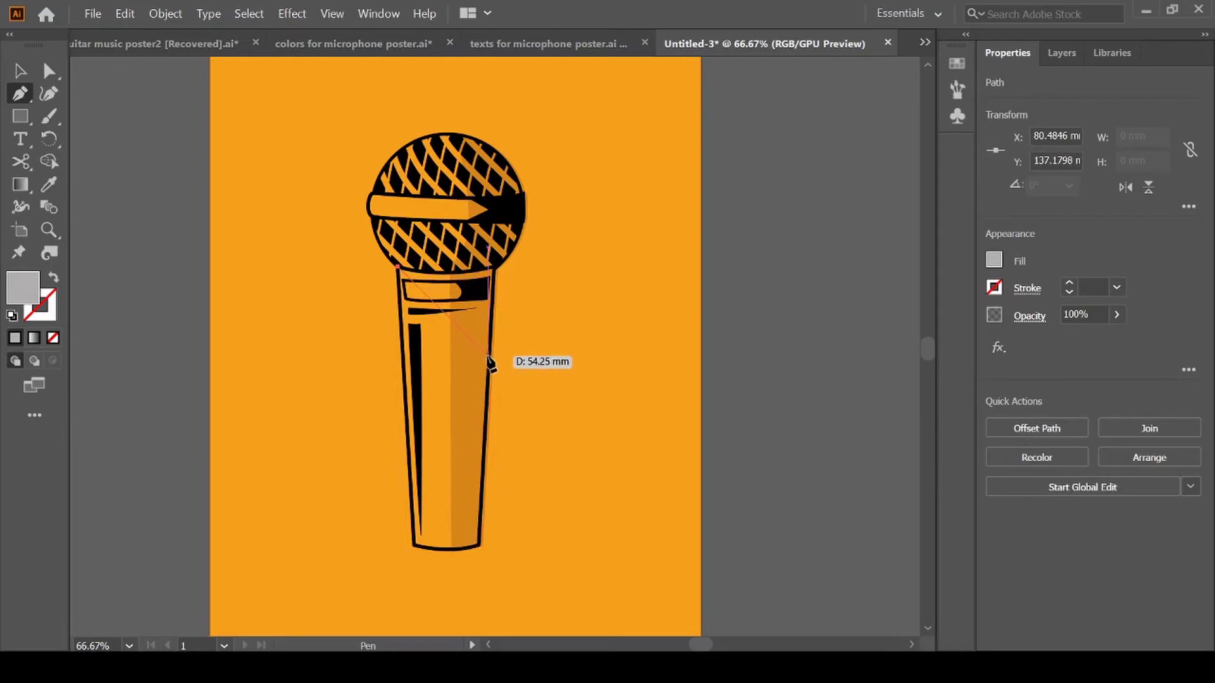
{"action": "left_click", "coordinate": [489, 362]}
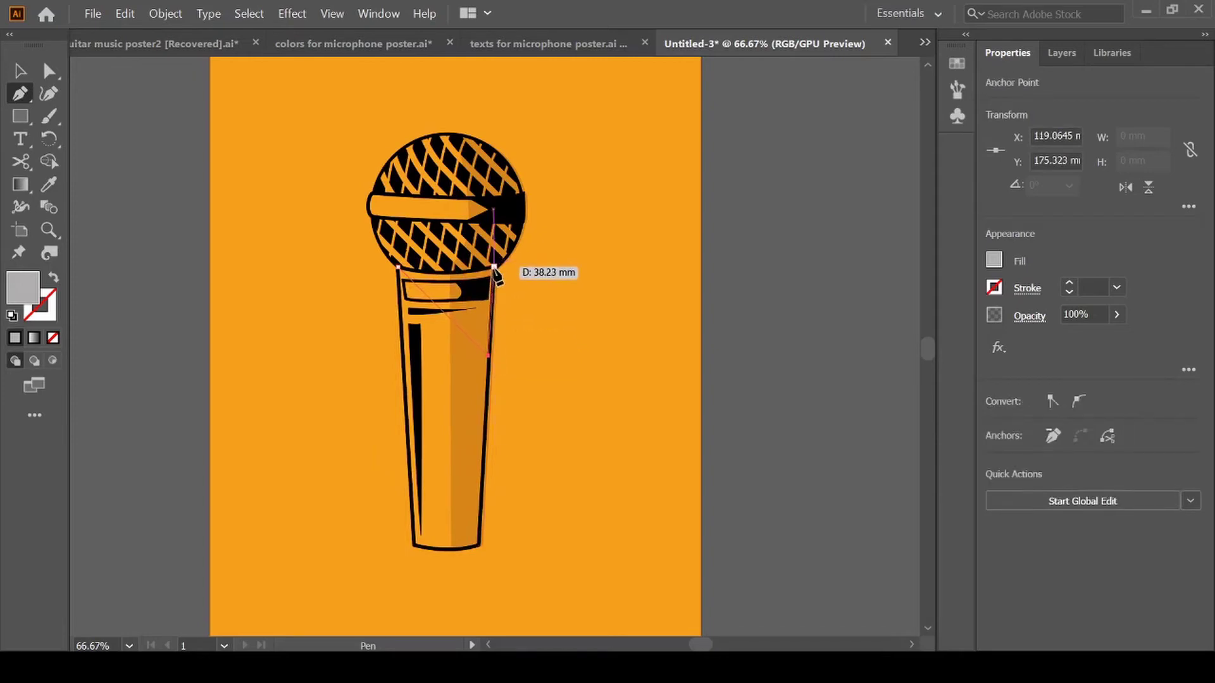
{"action": "left_click", "coordinate": [493, 266]}
{"action": "key", "text": "shift+x"}
{"action": "key", "text": "ctrl+="}
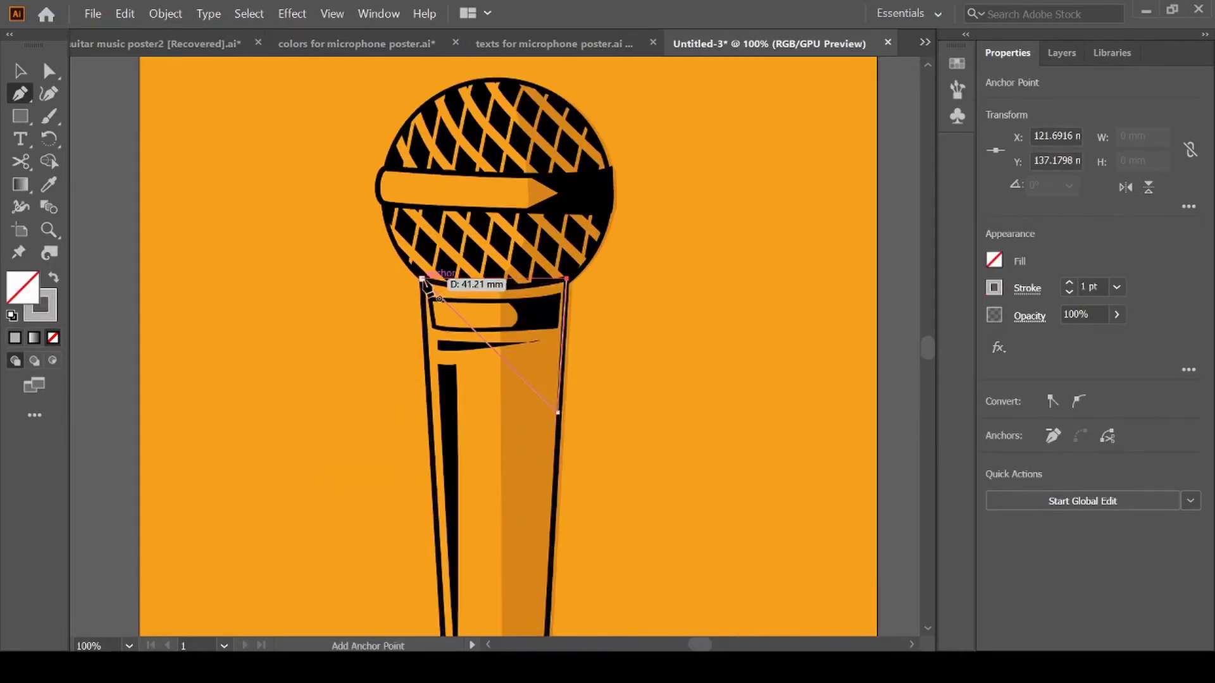
{"action": "left_click_drag", "start_coordinate": [422, 281], "coordinate": [347, 253]}
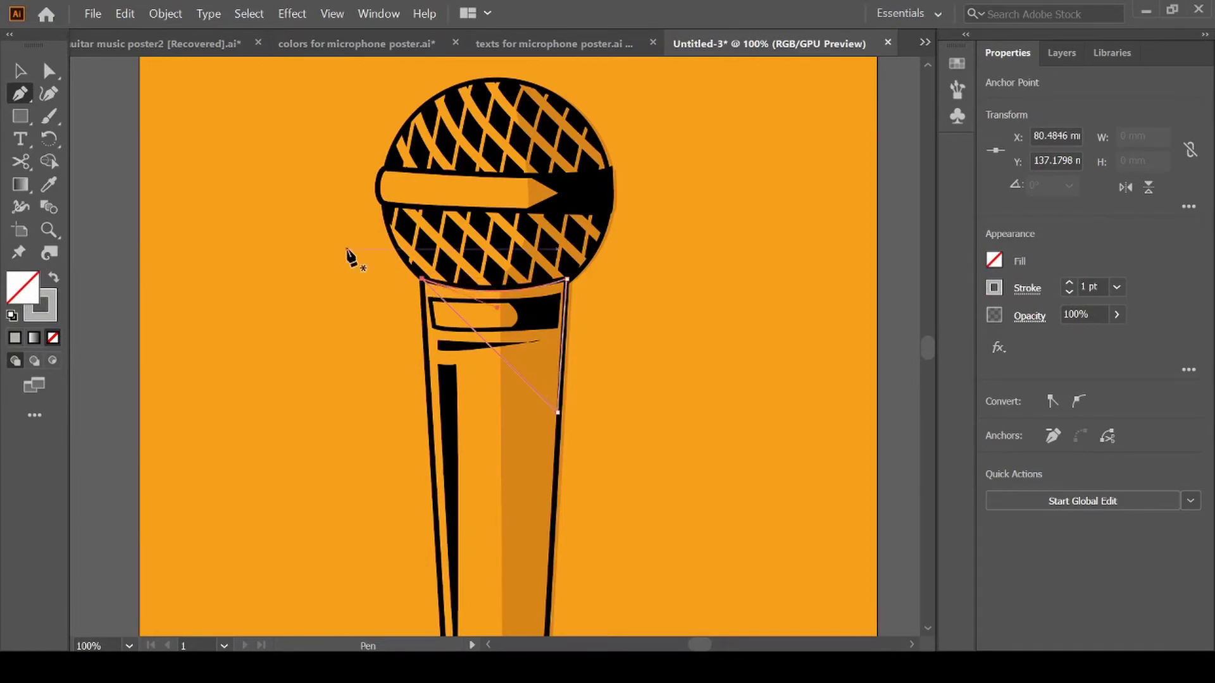
{"action": "left_click", "coordinate": [54, 281]}
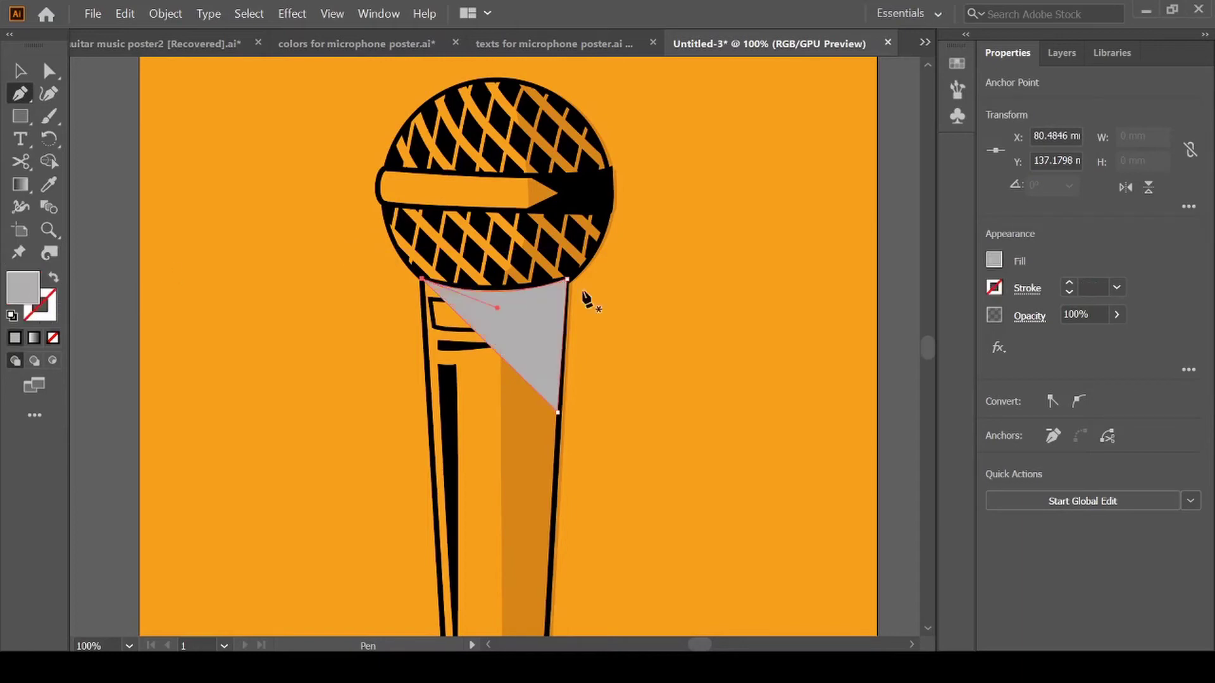
Set the triangular shadow shape to Multiply blending at 50% opacity and deselect it
{"action": "left_click", "coordinate": [1030, 316]}
{"action": "left_click", "coordinate": [923, 349]}
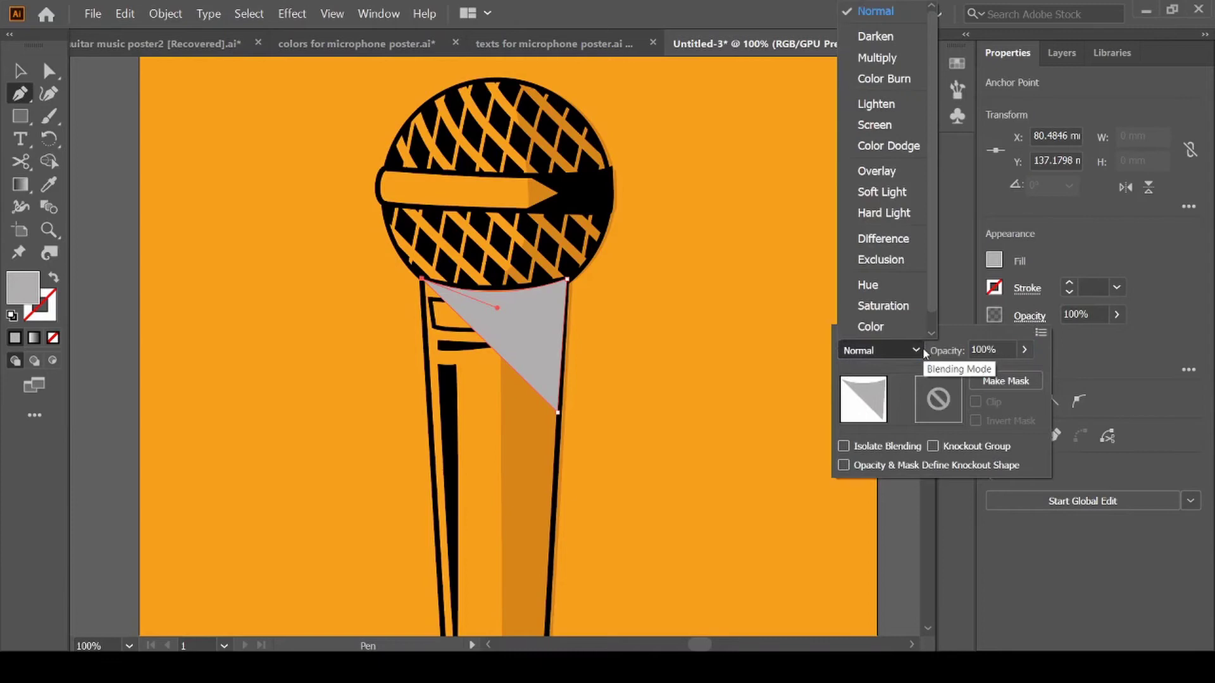
{"action": "left_click", "coordinate": [876, 58]}
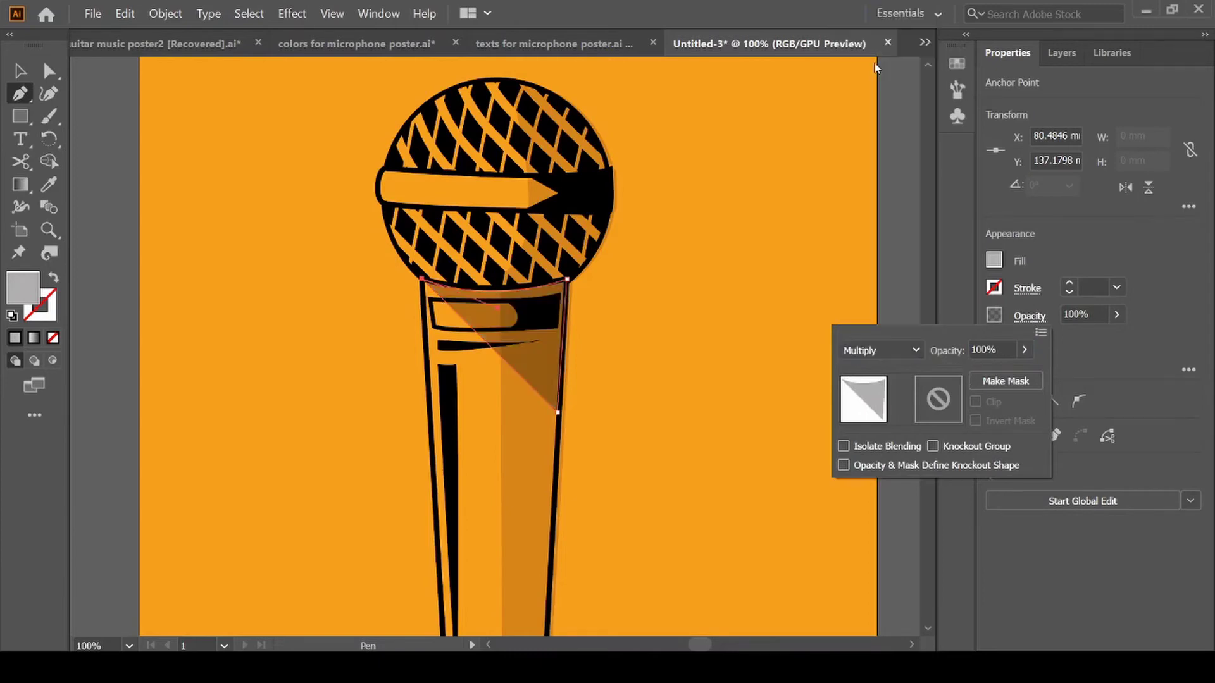
{"action": "left_click", "coordinate": [1005, 349]}
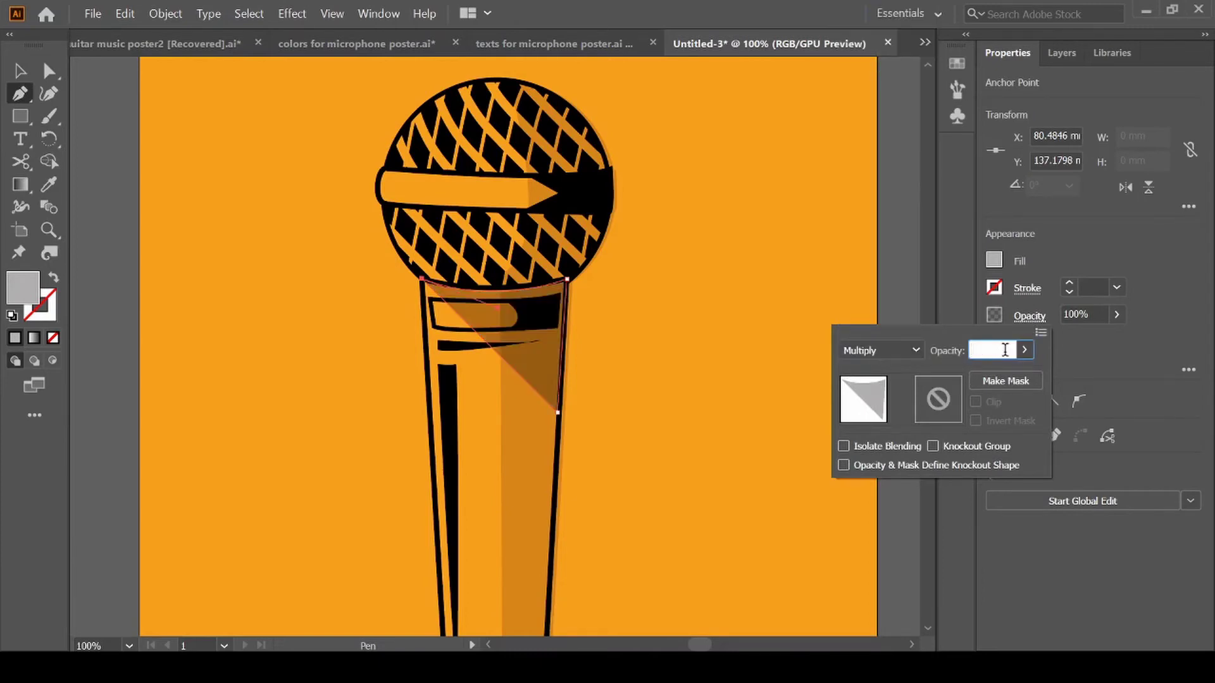
{"action": "type", "text": "50"}
{"action": "key", "text": "Return"}
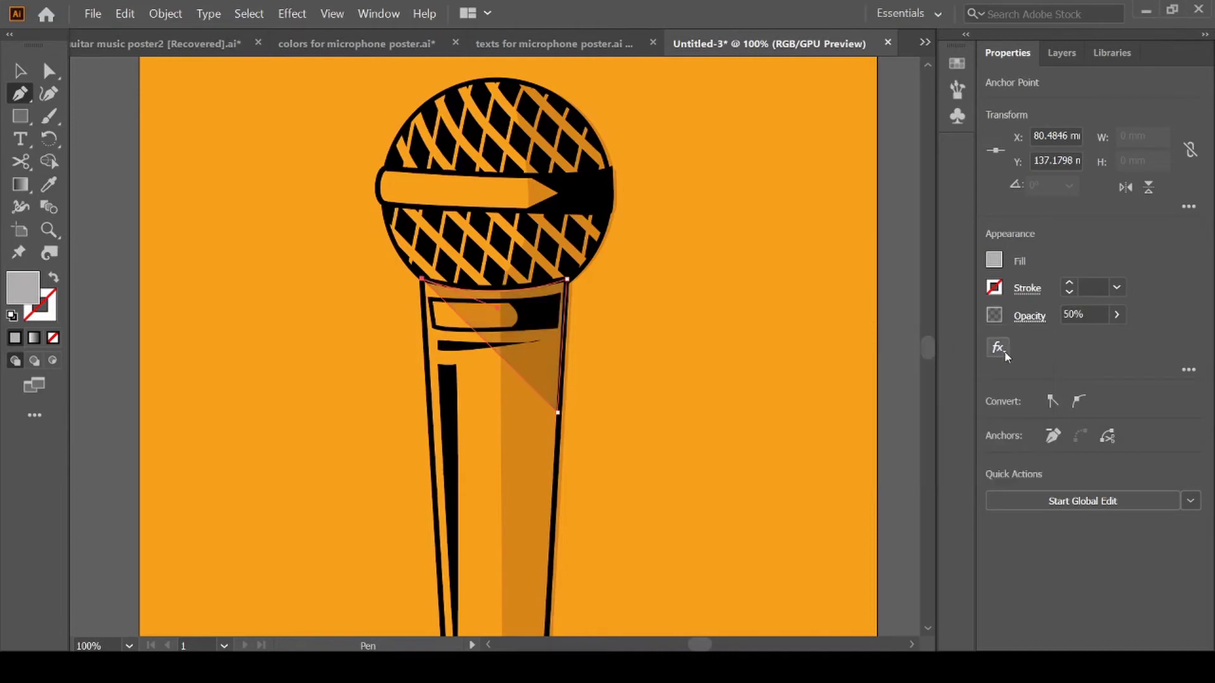
{"action": "left_click", "coordinate": [21, 72]}
{"action": "left_click", "coordinate": [237, 325]}
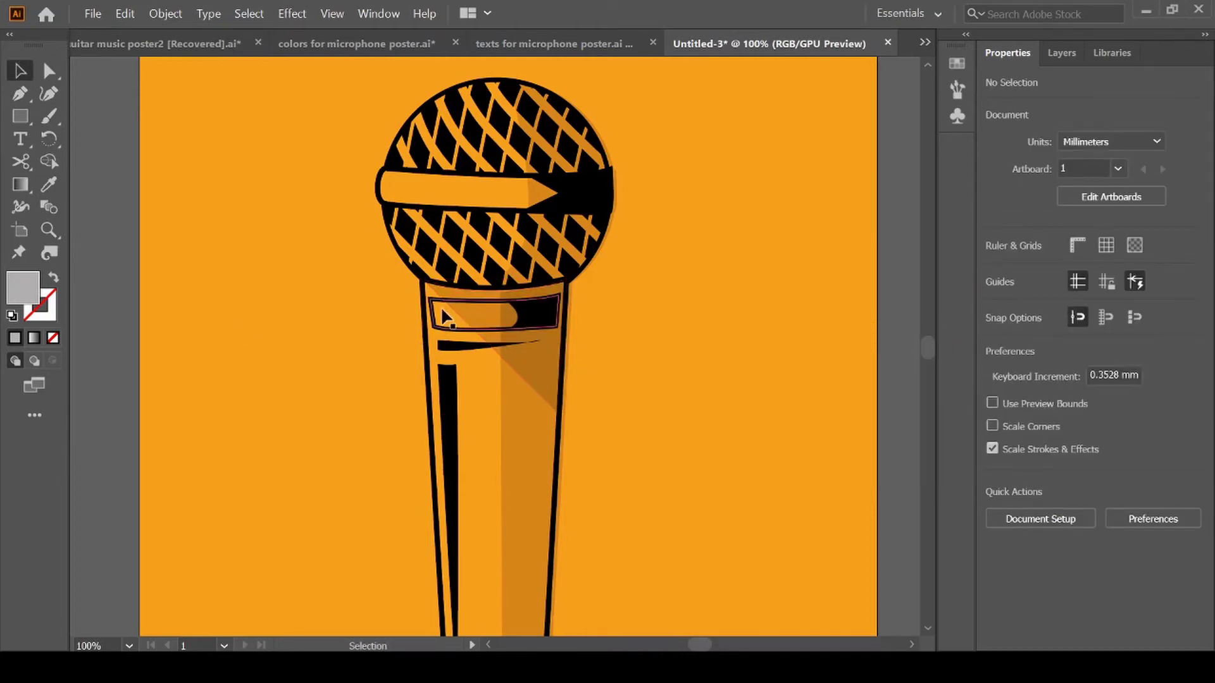
Select the whole microphone with its shading shapes and group everything
{"action": "key", "text": "ctrl+minus"}
{"action": "key", "text": "ctrl+minus"}
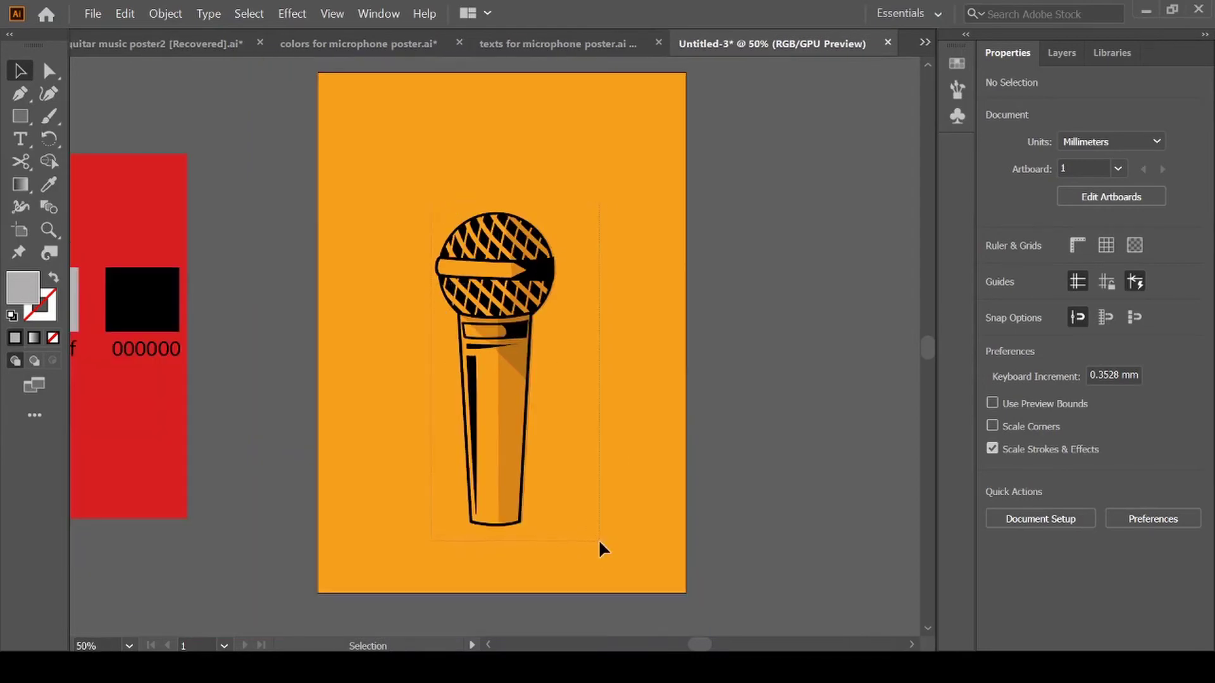
{"action": "key", "text": "ctrl+a"}
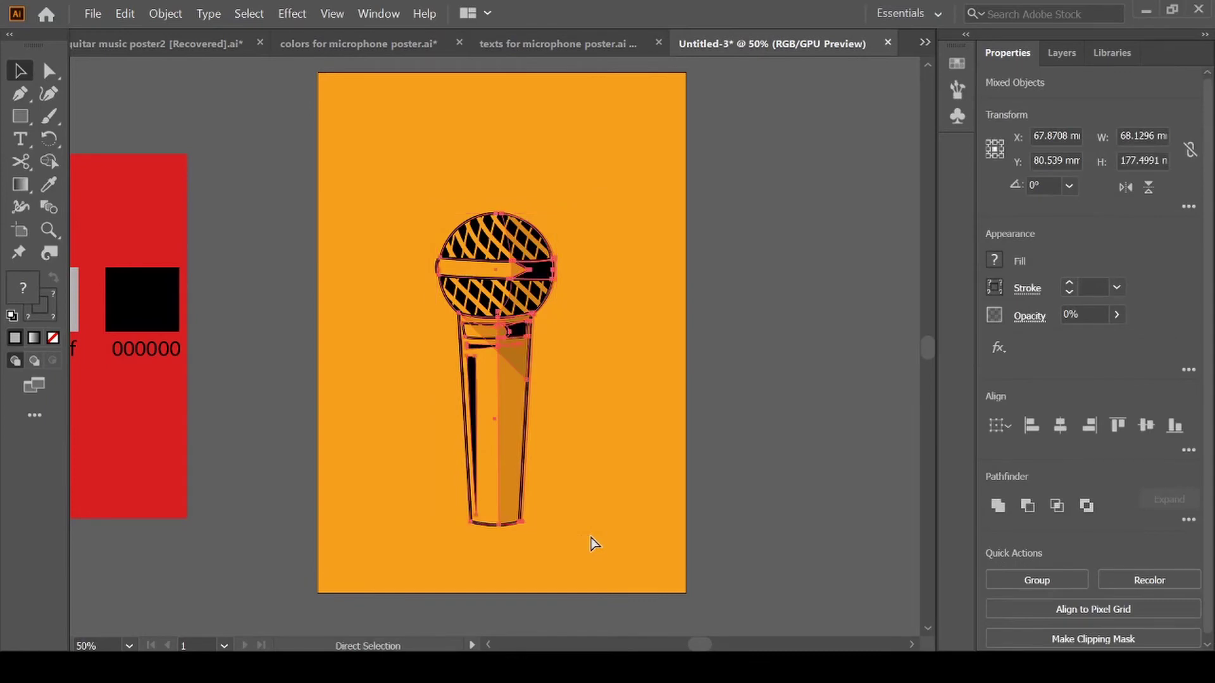
{"action": "key", "text": "ctrl+g"}
{"action": "left_click", "coordinate": [590, 534]}
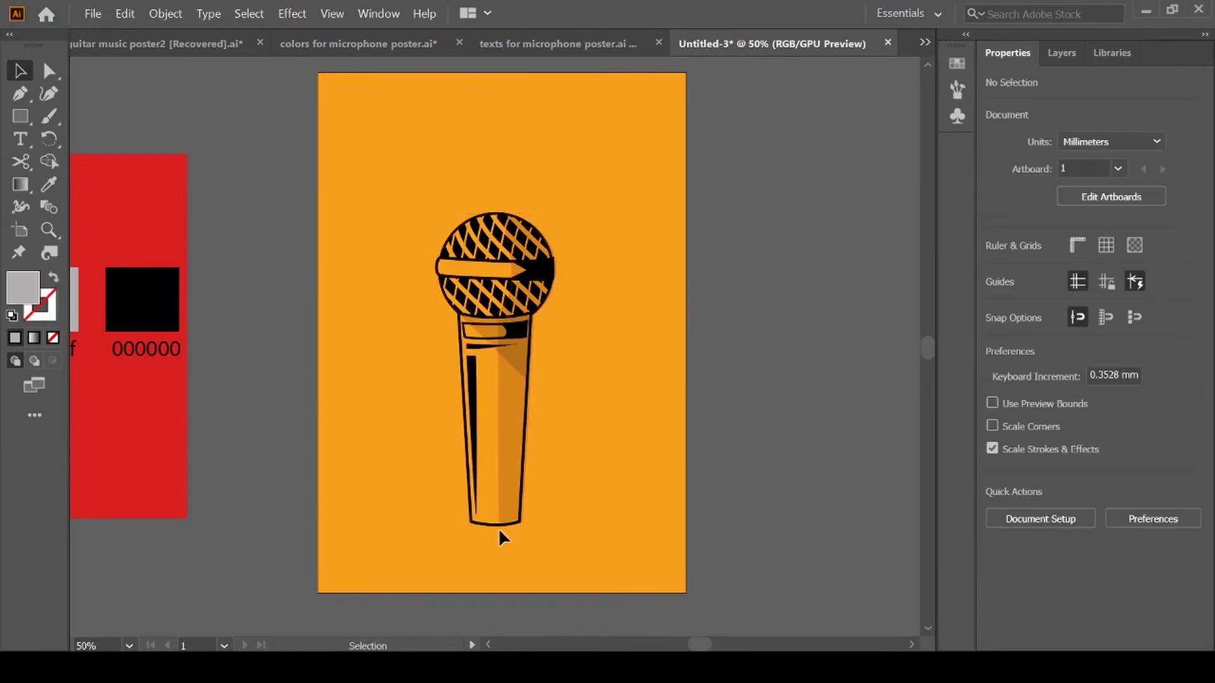
Draw a rectangle about 13.4 by 7.9 mm at the handle's lower end and fill it with the microphone's black using the Eyedropper
{"action": "key", "text": "ctrl+plus"}
{"action": "key", "text": "ctrl+plus"}
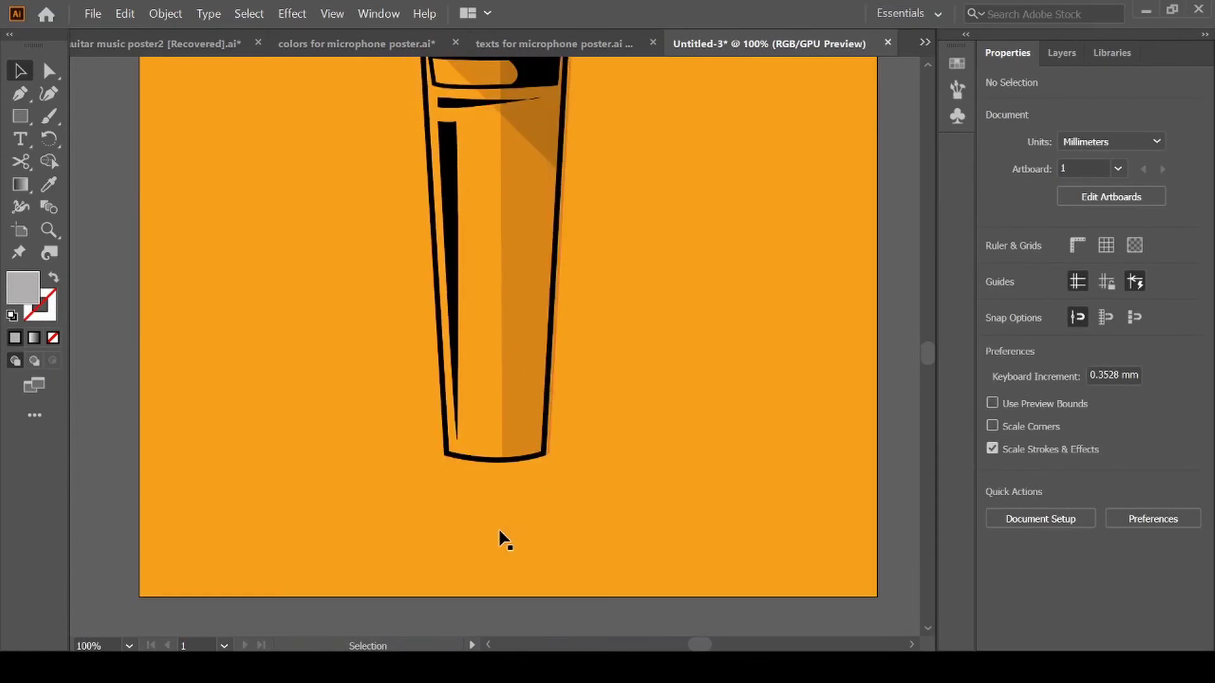
{"action": "key", "text": "m"}
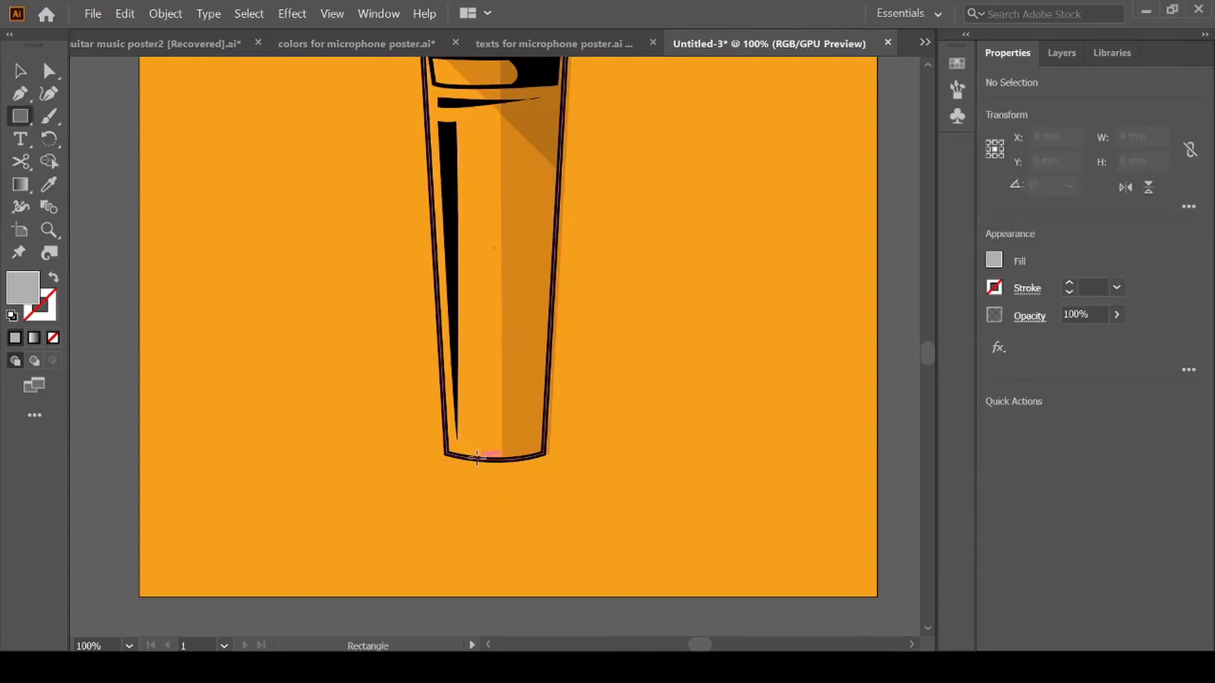
{"action": "left_click_drag", "start_coordinate": [476, 457], "coordinate": [522, 487]}
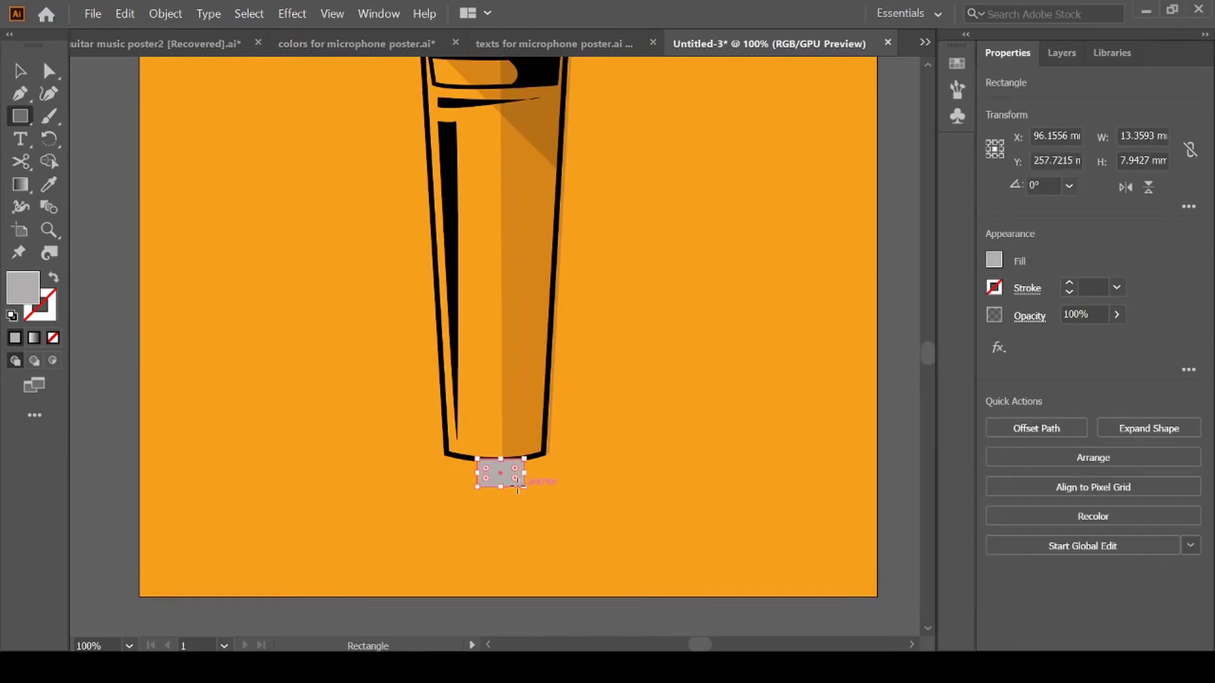
{"action": "key", "text": "i"}
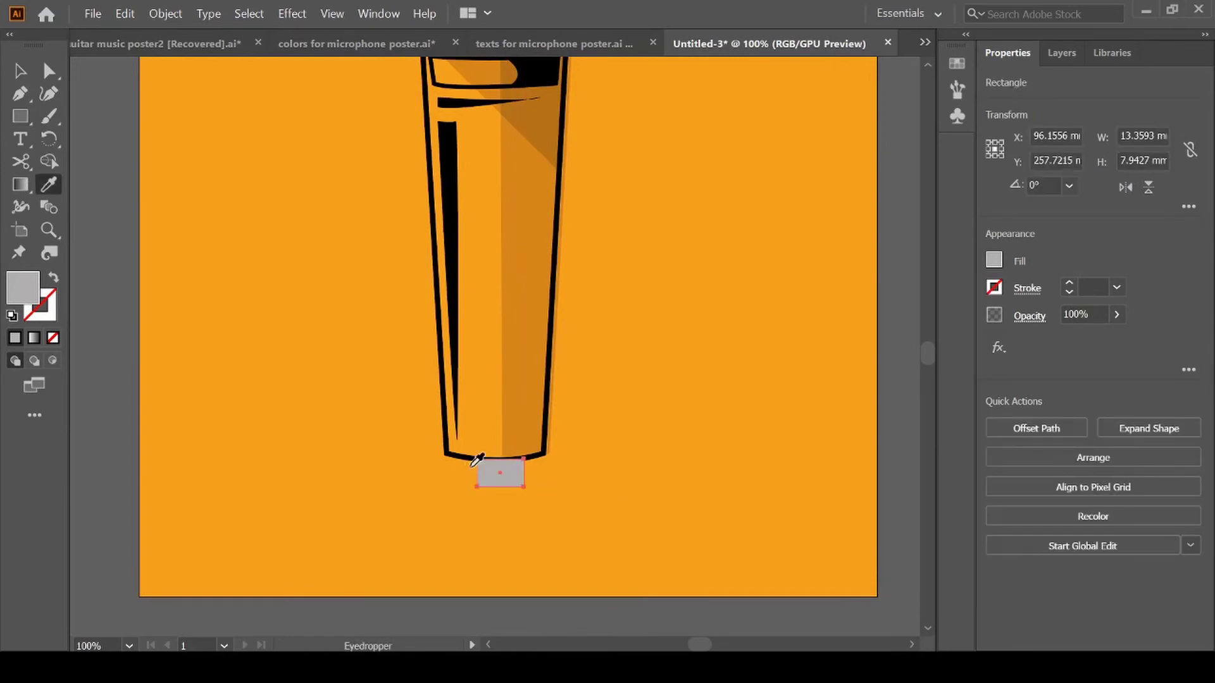
{"action": "left_click", "coordinate": [455, 327]}
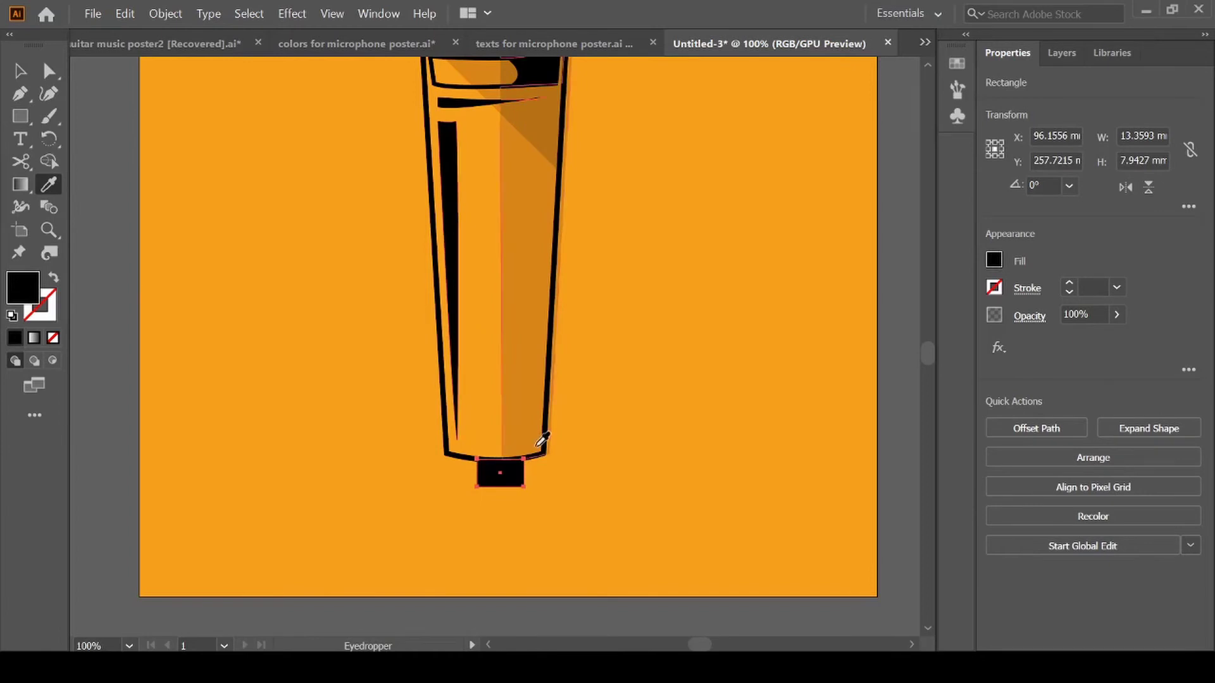
{"action": "left_click", "coordinate": [22, 77]}
{"action": "left_click", "coordinate": [592, 503]}
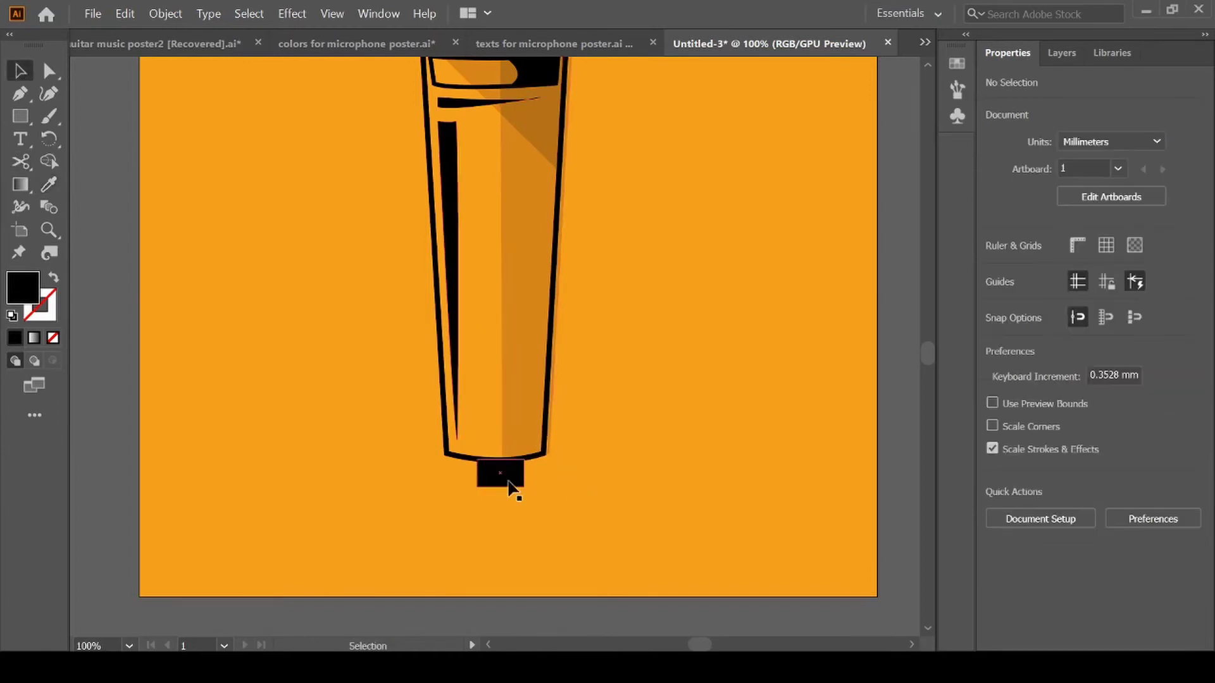
Round the black connector rectangle's corners and centre it under the microphone handle
{"action": "left_click", "coordinate": [506, 480]}
{"action": "key", "text": "a"}
{"action": "key", "text": "ctrl+equal"}
{"action": "key", "text": "v"}
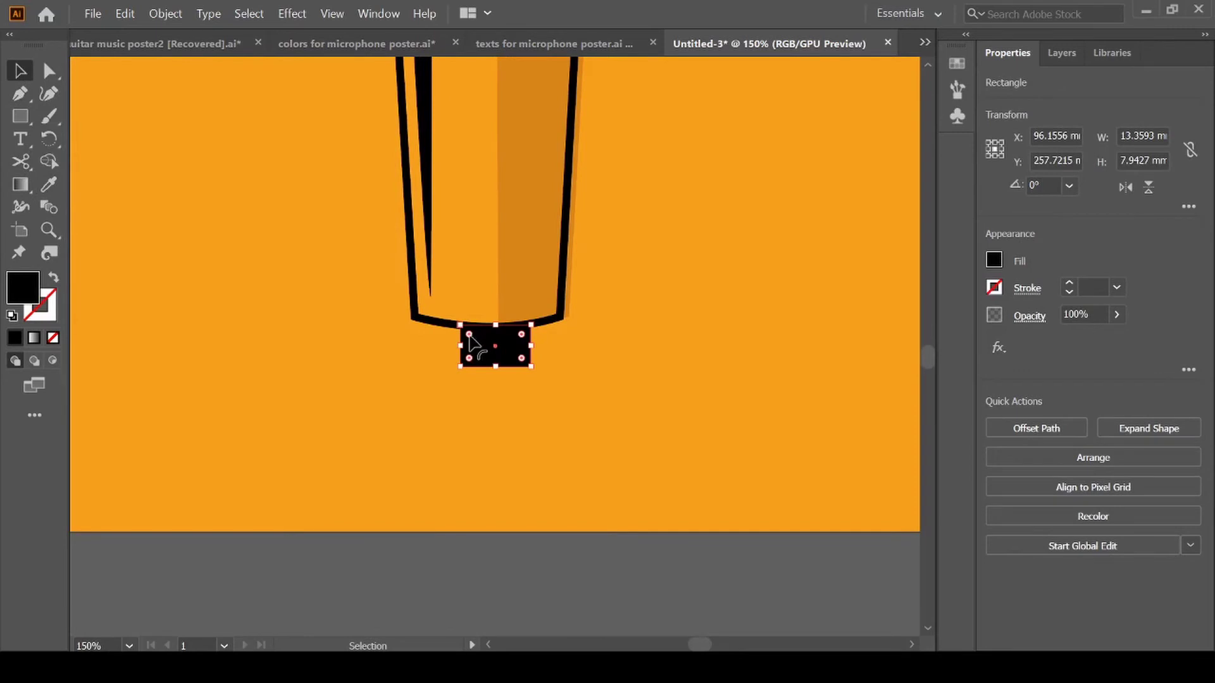
{"action": "left_click_drag", "start_coordinate": [469, 338], "coordinate": [491, 347]}
{"action": "left_click", "coordinate": [596, 368]}
{"action": "left_click", "coordinate": [655, 366]}
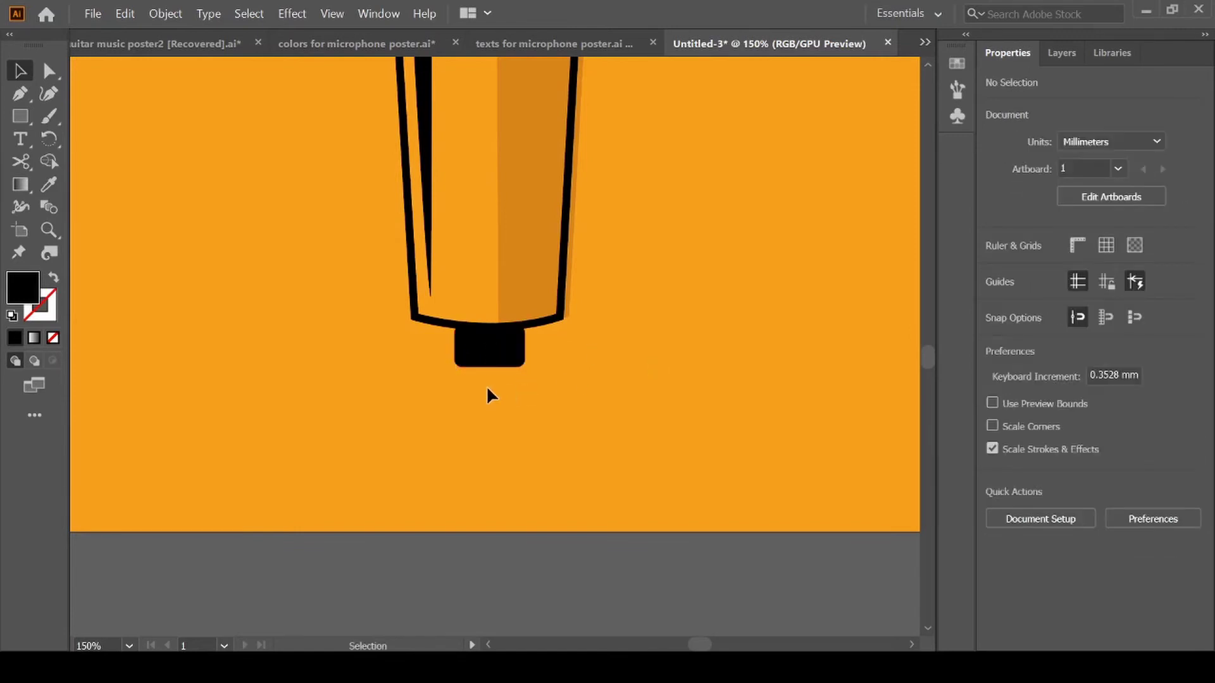
Draw a wavy cable path from the connector past the artboard's lower edge, with no fill and a 14 pt black stroke
{"action": "key", "text": "p"}
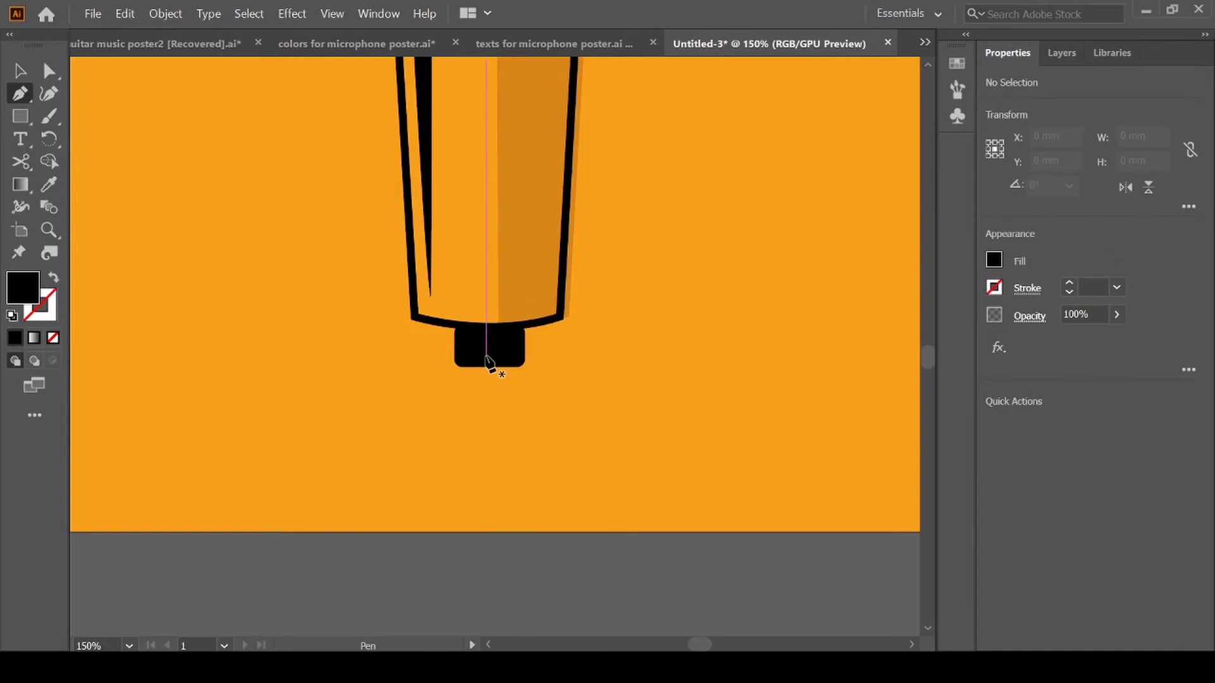
{"action": "left_click", "coordinate": [485, 357]}
{"action": "left_click_drag", "start_coordinate": [471, 484], "coordinate": [477, 587]}
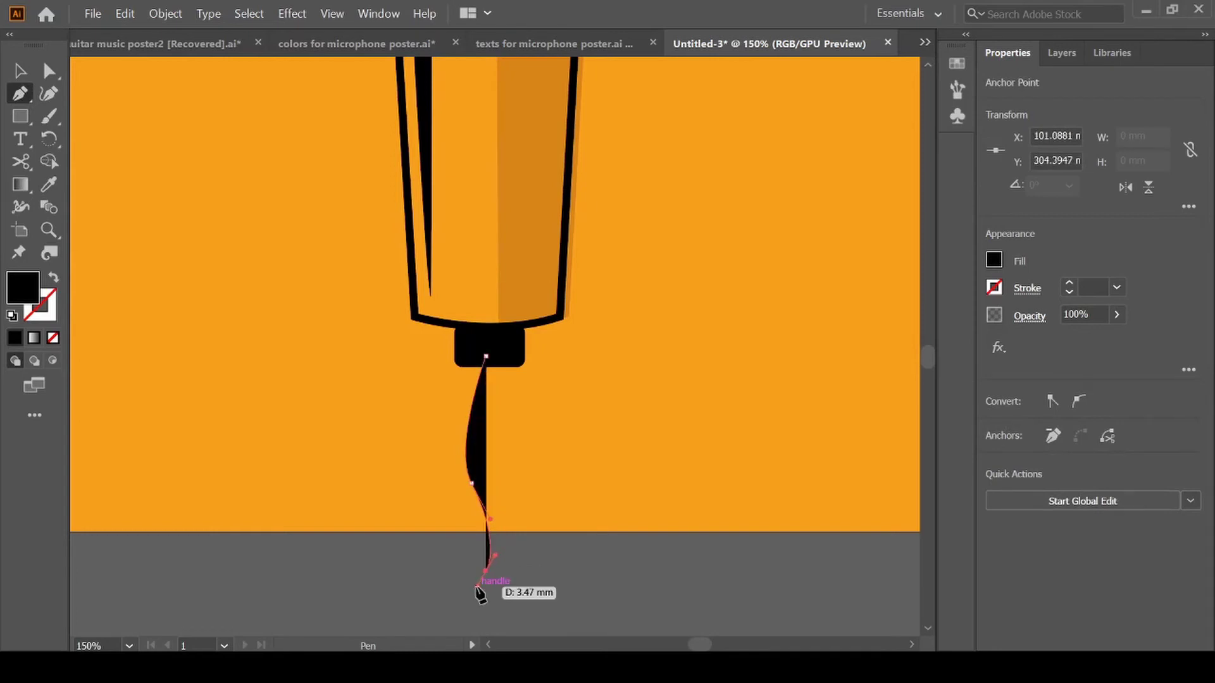
{"action": "left_click", "coordinate": [53, 280]}
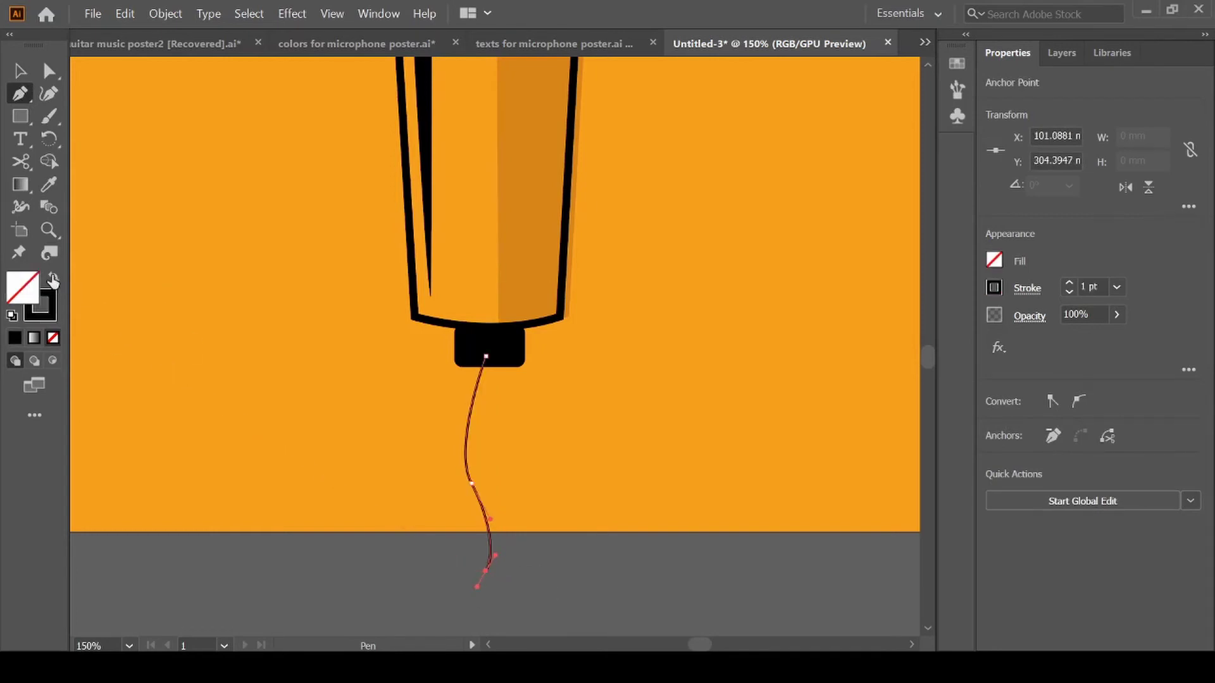
{"action": "left_click", "coordinate": [1117, 286]}
{"action": "left_click", "coordinate": [1142, 495]}
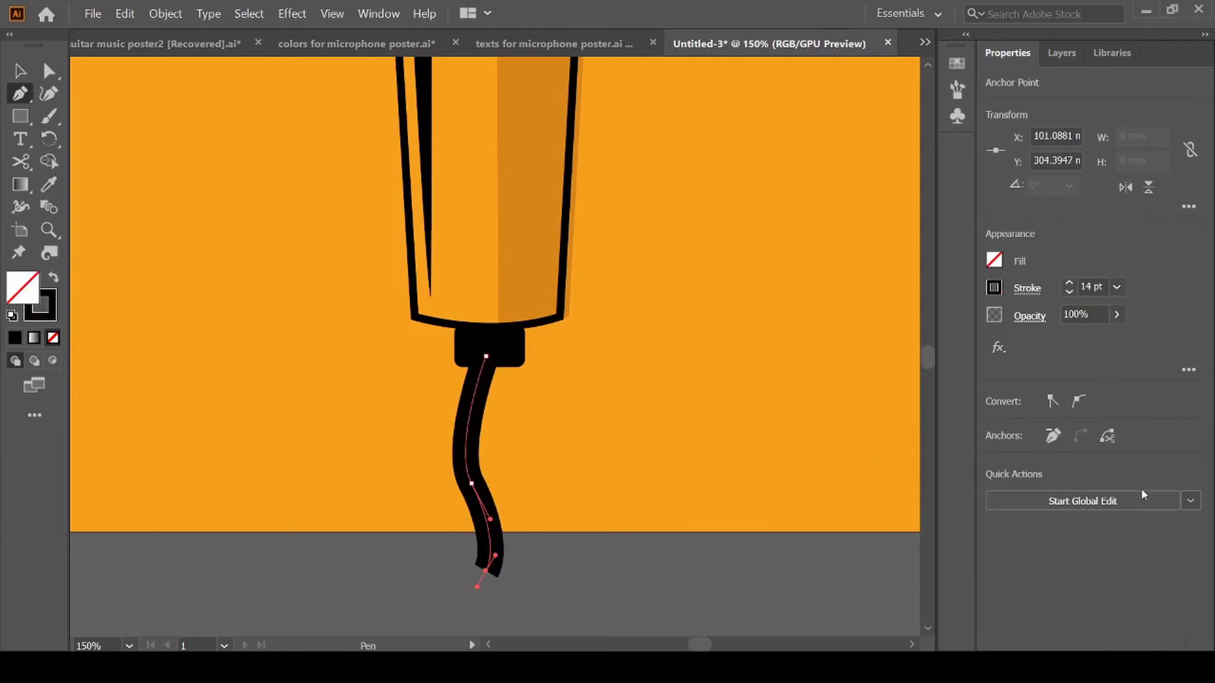
Shift the cable slightly to the right so that it sits centred under the connector
{"action": "left_click", "coordinate": [20, 72]}
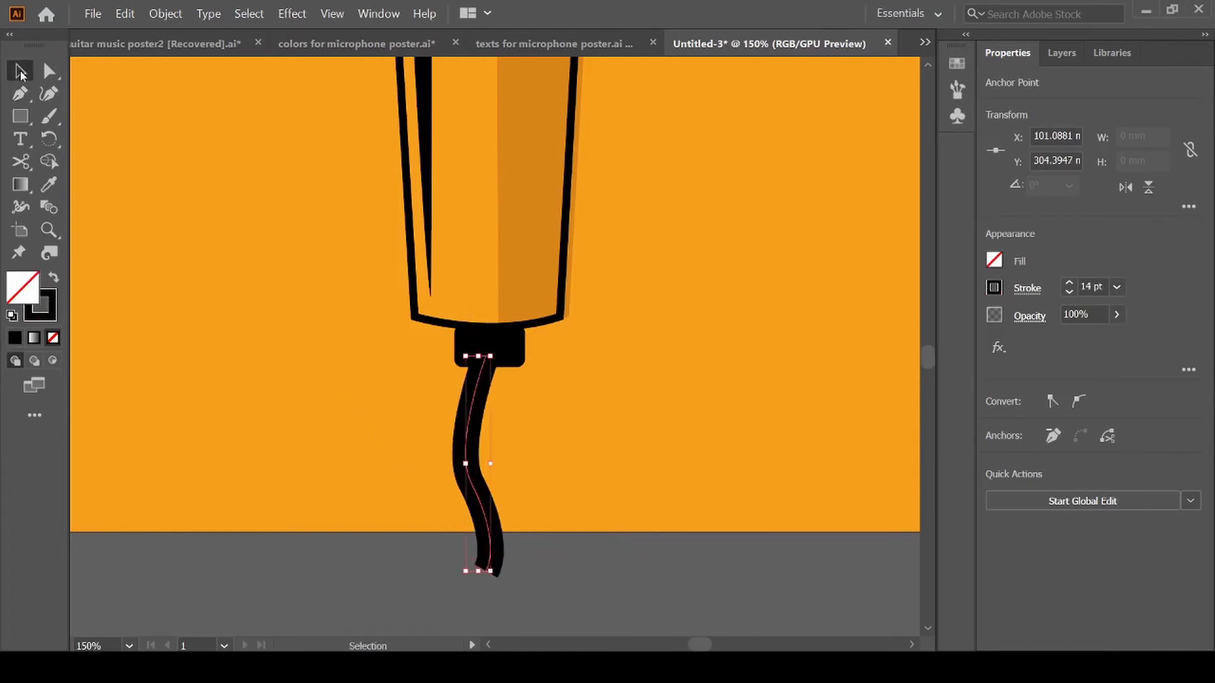
{"action": "left_click", "coordinate": [563, 452]}
{"action": "left_click_drag", "start_coordinate": [470, 433], "coordinate": [486, 434]}
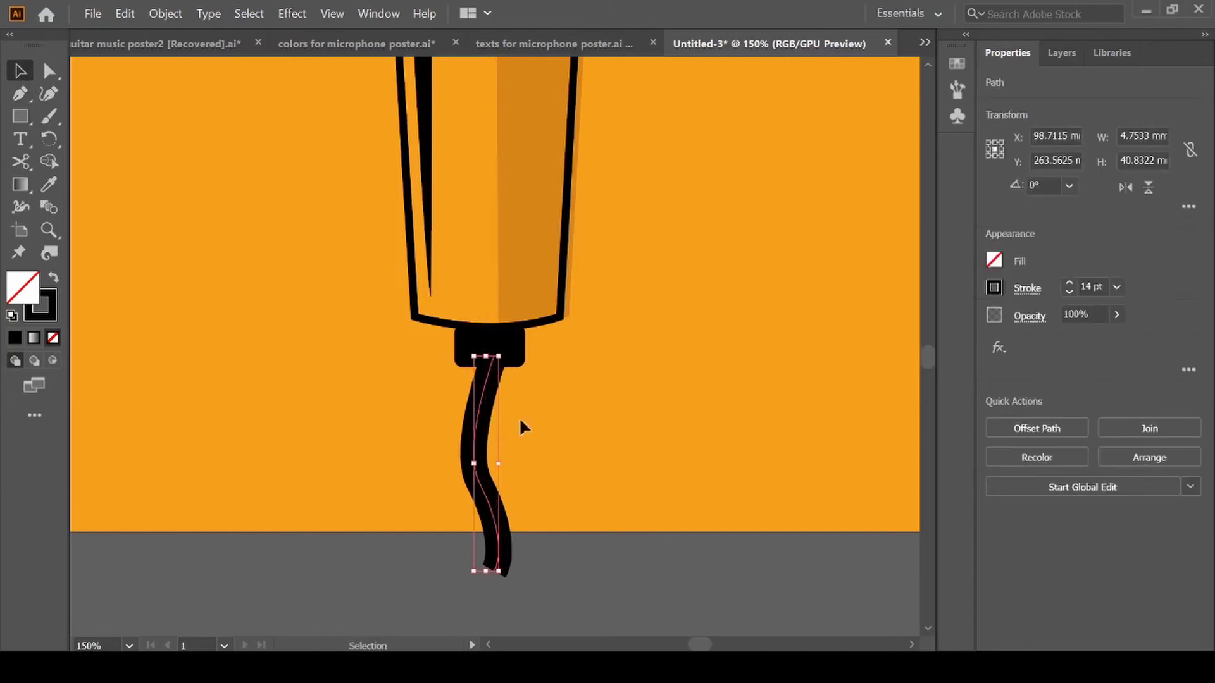
{"action": "left_click", "coordinate": [575, 422]}
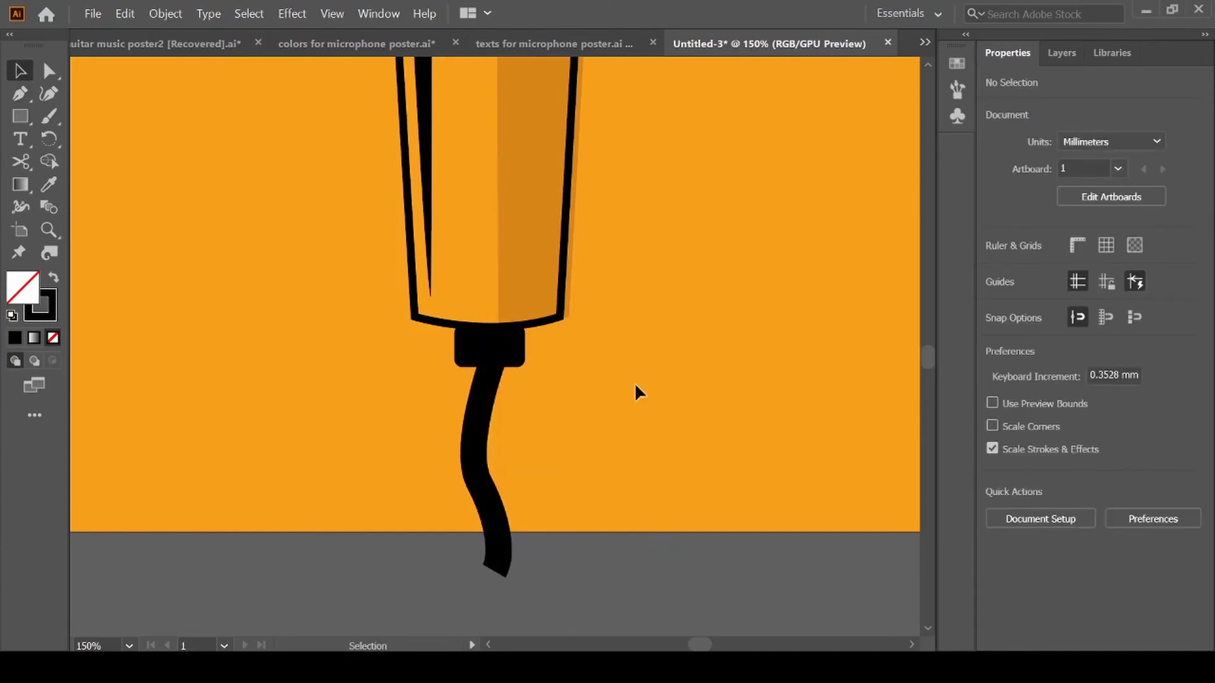
Group the microphone with its connector and cable, and move the group slightly up on the artboard
{"action": "key", "text": "ctrl+minus"}
{"action": "key", "text": "ctrl+minus"}
{"action": "key", "text": "ctrl+minus"}
{"action": "key", "text": "ctrl+minus"}
{"action": "left_click_drag", "start_coordinate": [447, 252], "coordinate": [549, 495]}
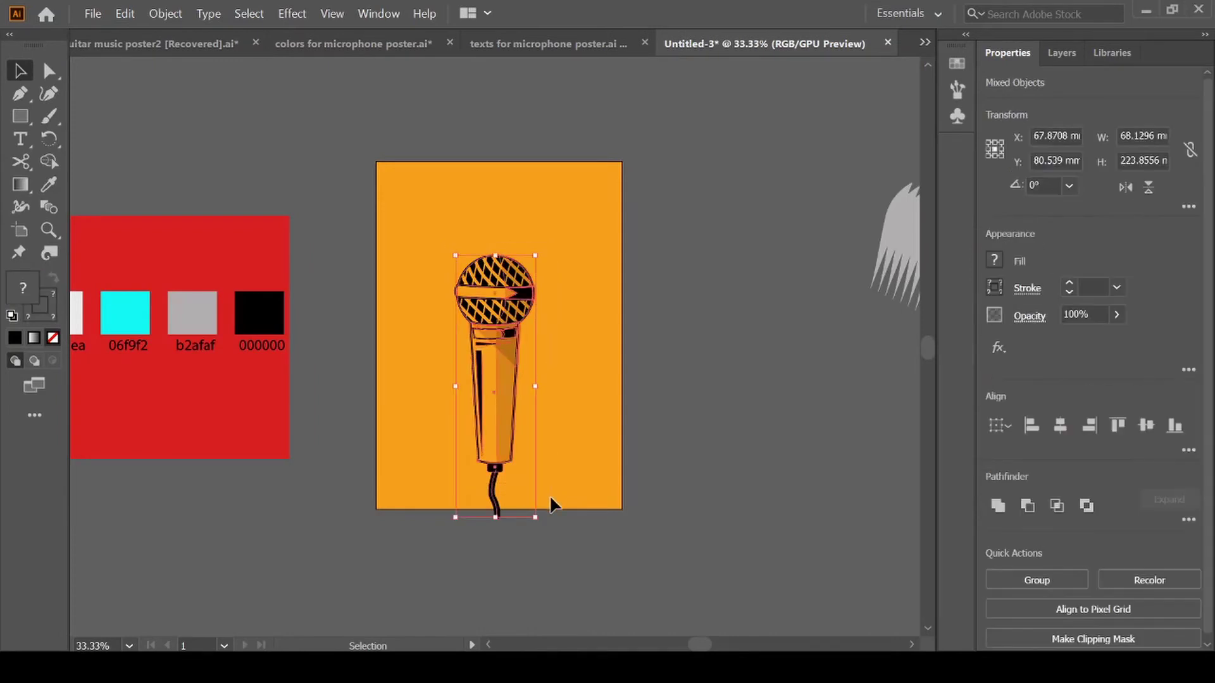
{"action": "key", "text": "ctrl+g"}
{"action": "mouse_move", "coordinate": [487, 416]}
{"action": "left_mouse_down"}
{"action": "mouse_move", "coordinate": [484, 390]}
{"action": "mouse_move", "coordinate": [488, 418]}
{"action": "left_mouse_up"}
{"action": "left_click", "coordinate": [747, 397]}
Duplicate the microphone group and place the copy to the right of the original
{"action": "left_click", "coordinate": [494, 427]}
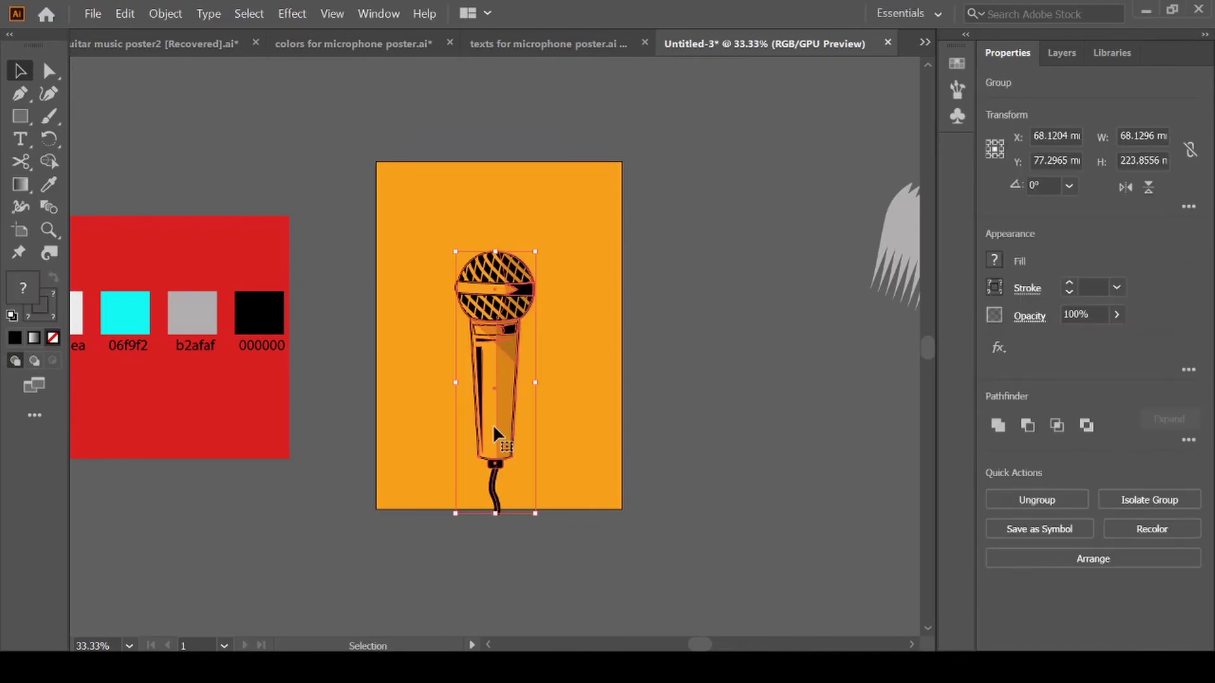
{"action": "key", "text": "a"}
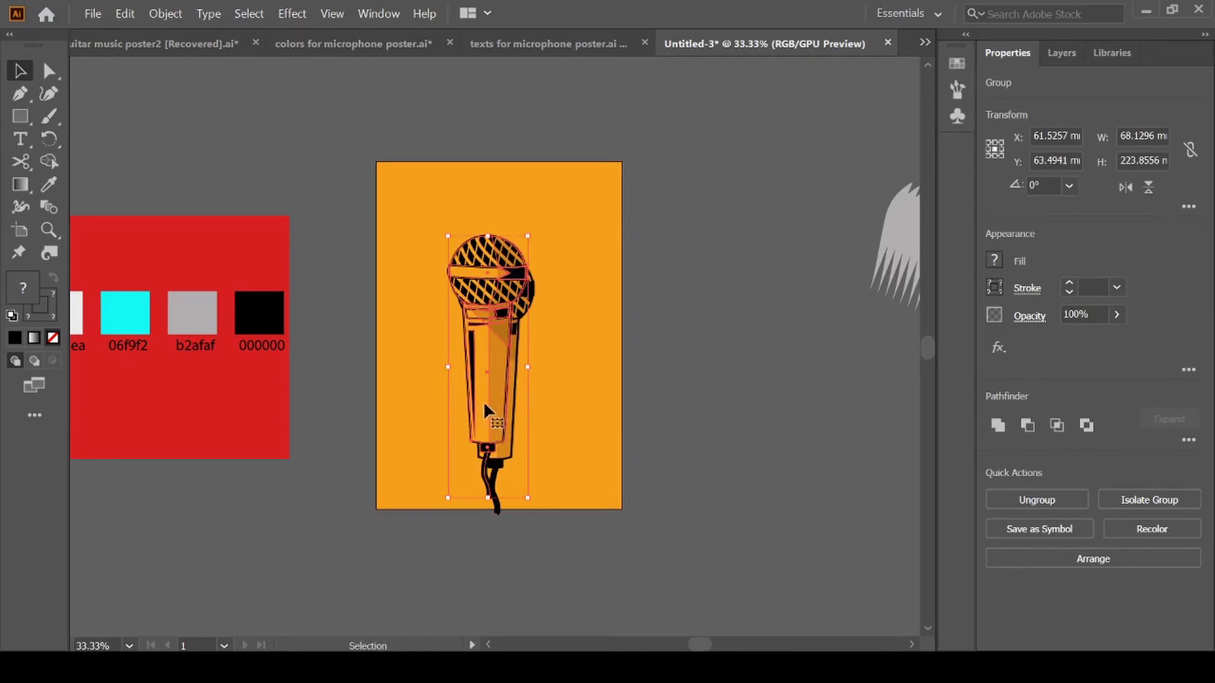
{"action": "left_click_drag", "start_coordinate": [483, 400], "coordinate": [582, 398]}
Move the microphone copy to the bottom of Layer 2's stacking order, below the Blend, and shift it slightly up
{"action": "left_click", "coordinate": [1061, 53]}
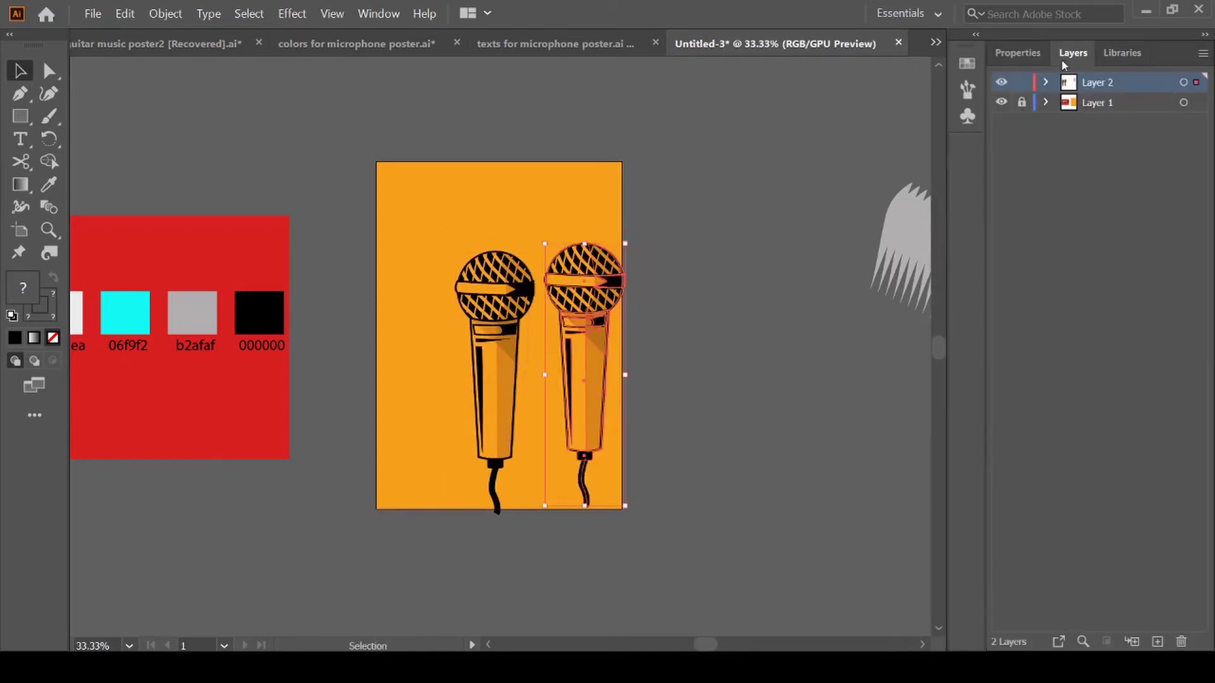
{"action": "left_click", "coordinate": [1047, 83]}
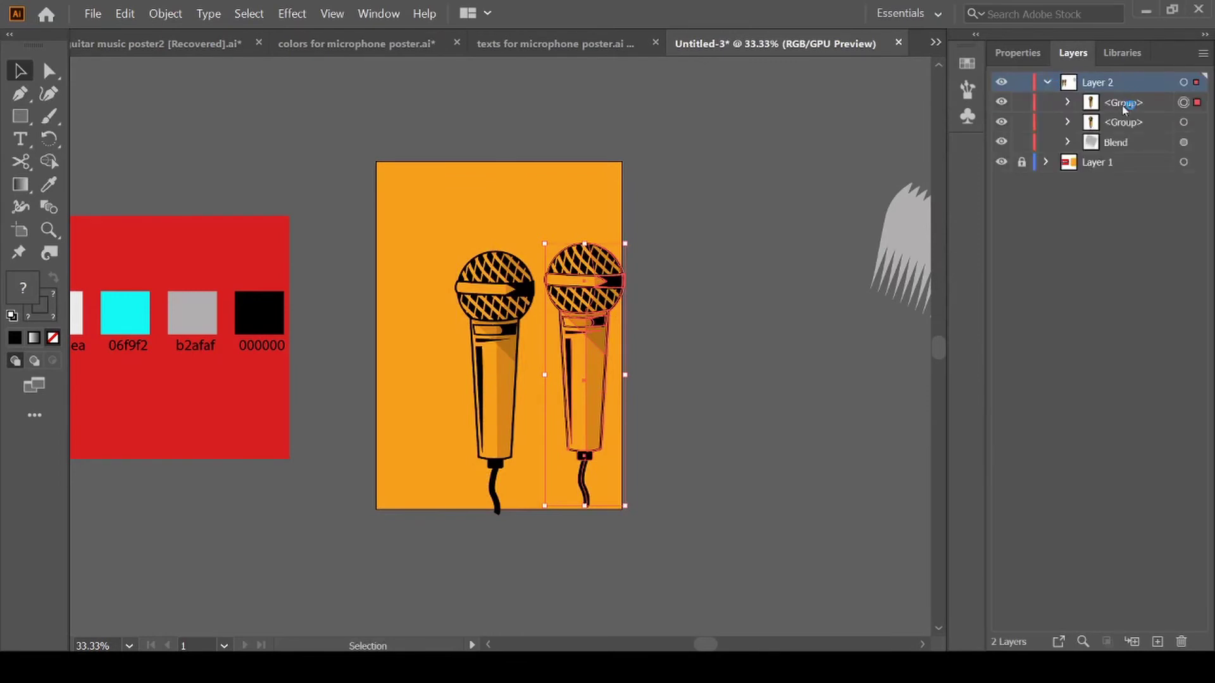
{"action": "left_click_drag", "start_coordinate": [1123, 102], "coordinate": [1118, 152]}
{"action": "left_click_drag", "start_coordinate": [577, 336], "coordinate": [577, 324]}
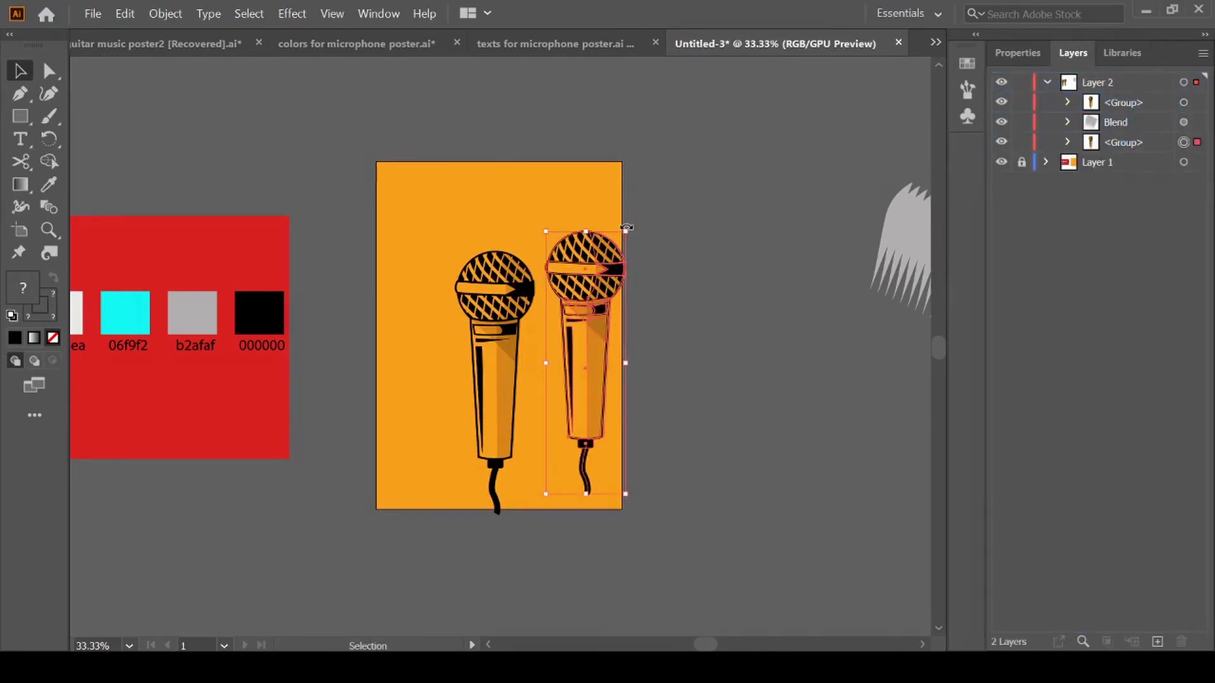
Rotate the microphone copy about 35° clockwise and enlarge it to about 222 × 299 mm, placed diagonally behind the original microphone
{"action": "left_click_drag", "start_coordinate": [628, 229], "coordinate": [681, 285]}
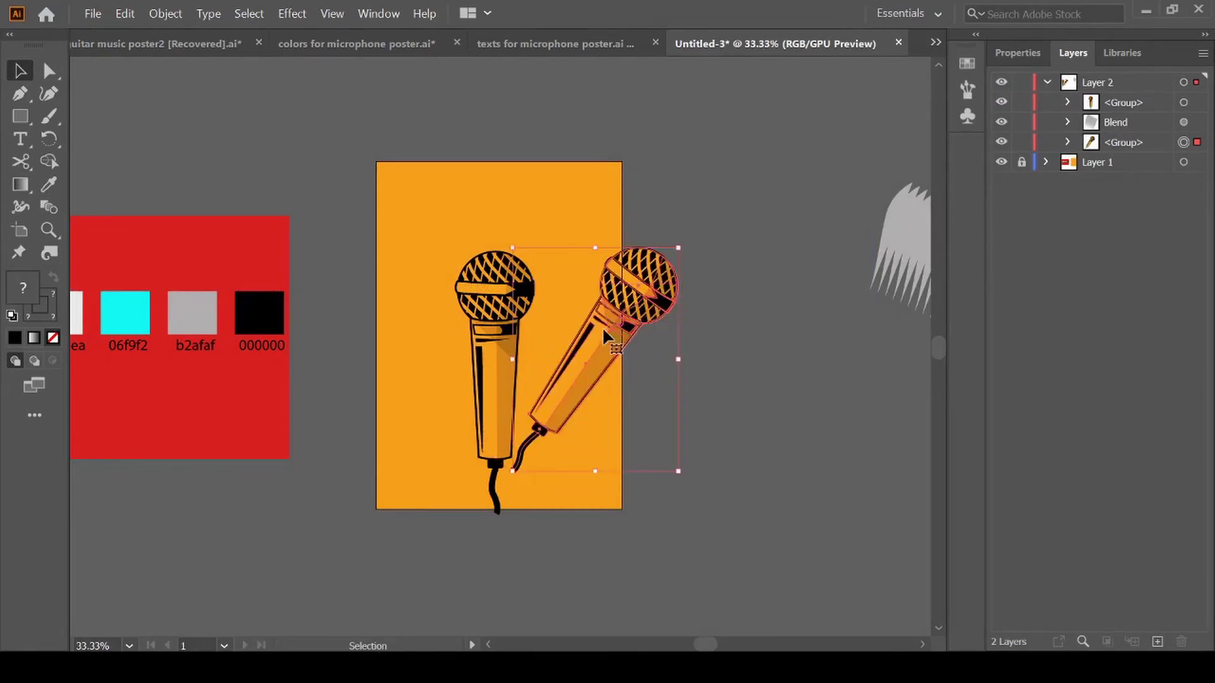
{"action": "left_click_drag", "start_coordinate": [602, 327], "coordinate": [517, 304]}
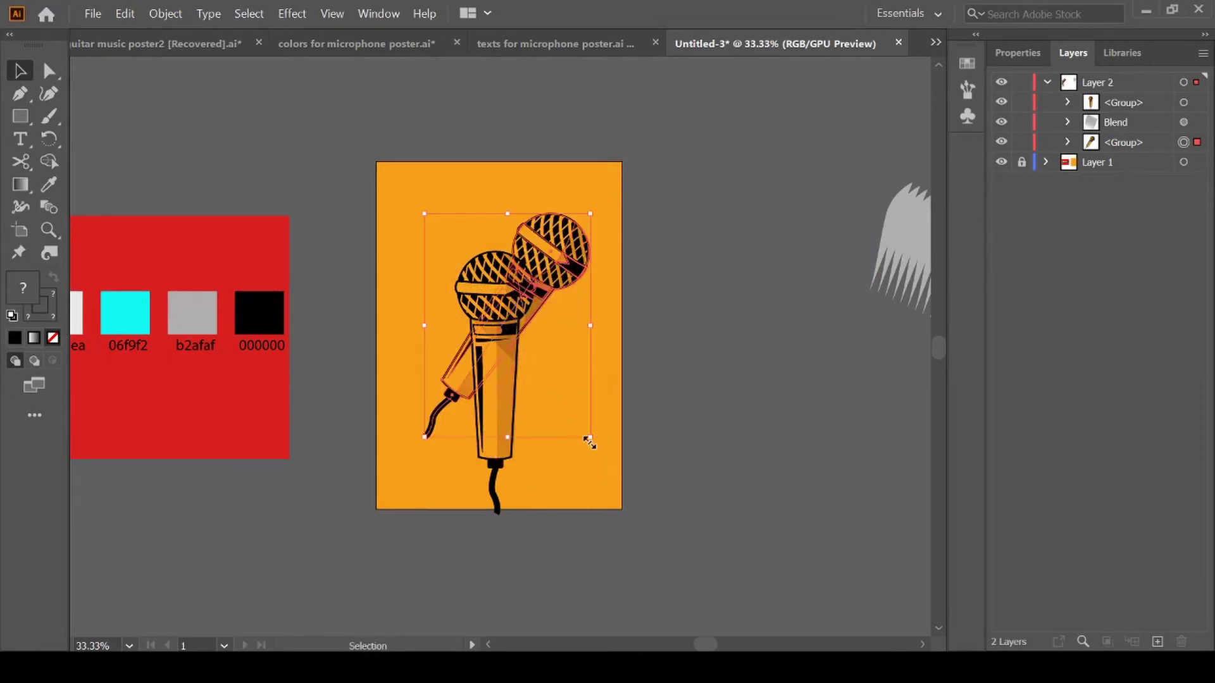
{"action": "key", "text": "shift"}
{"action": "left_click_drag", "start_coordinate": [590, 437], "coordinate": [653, 521]}
{"action": "left_click_drag", "start_coordinate": [552, 283], "coordinate": [529, 320]}
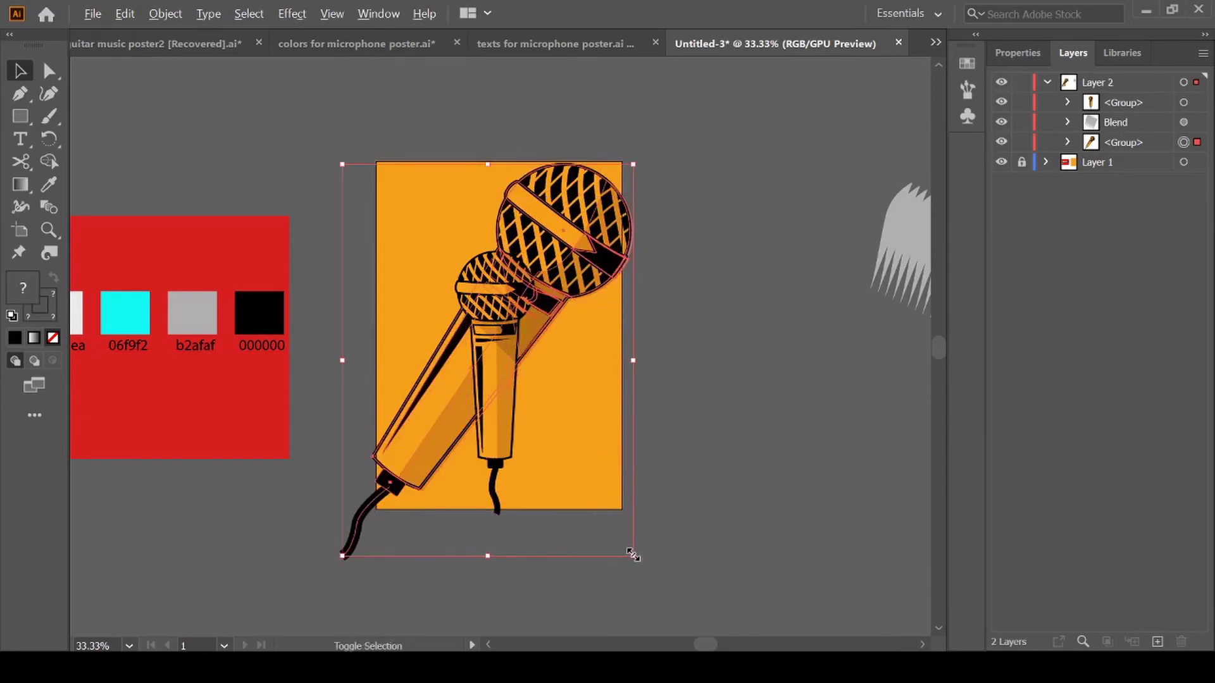
{"action": "left_click_drag", "start_coordinate": [634, 557], "coordinate": [619, 539]}
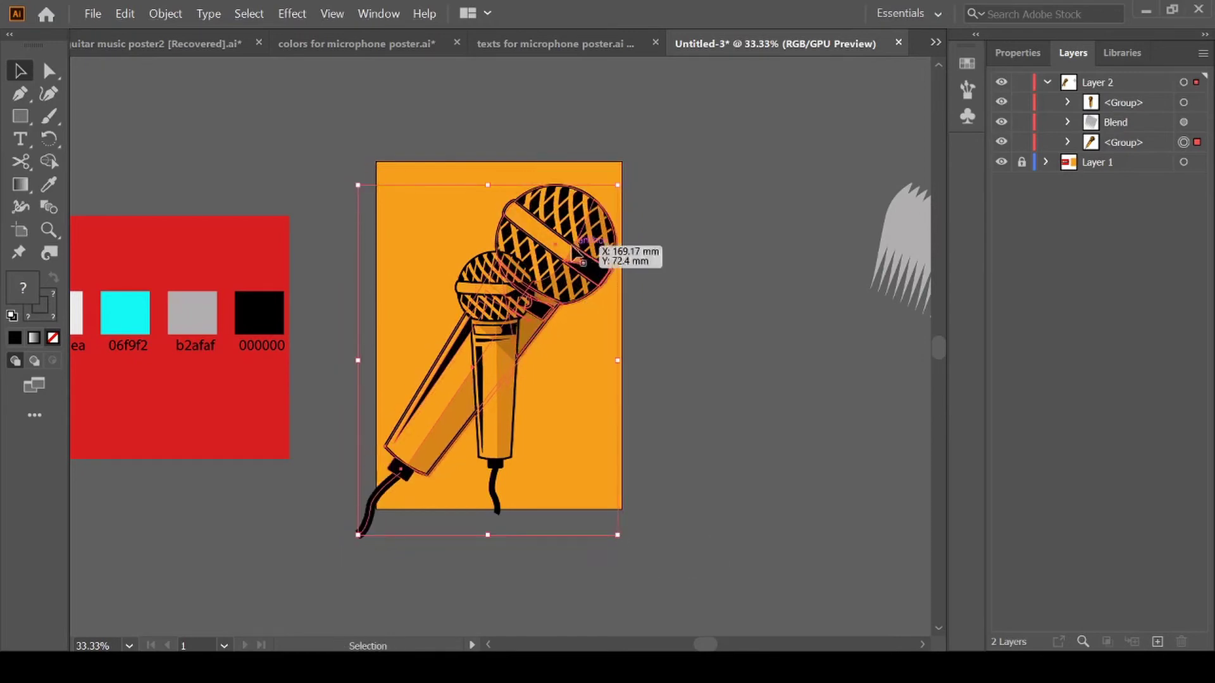
{"action": "mouse_move", "coordinate": [573, 250]}
{"action": "left_mouse_down"}
{"action": "mouse_move", "coordinate": [577, 229]}
{"action": "mouse_move", "coordinate": [576, 250]}
{"action": "left_mouse_up"}
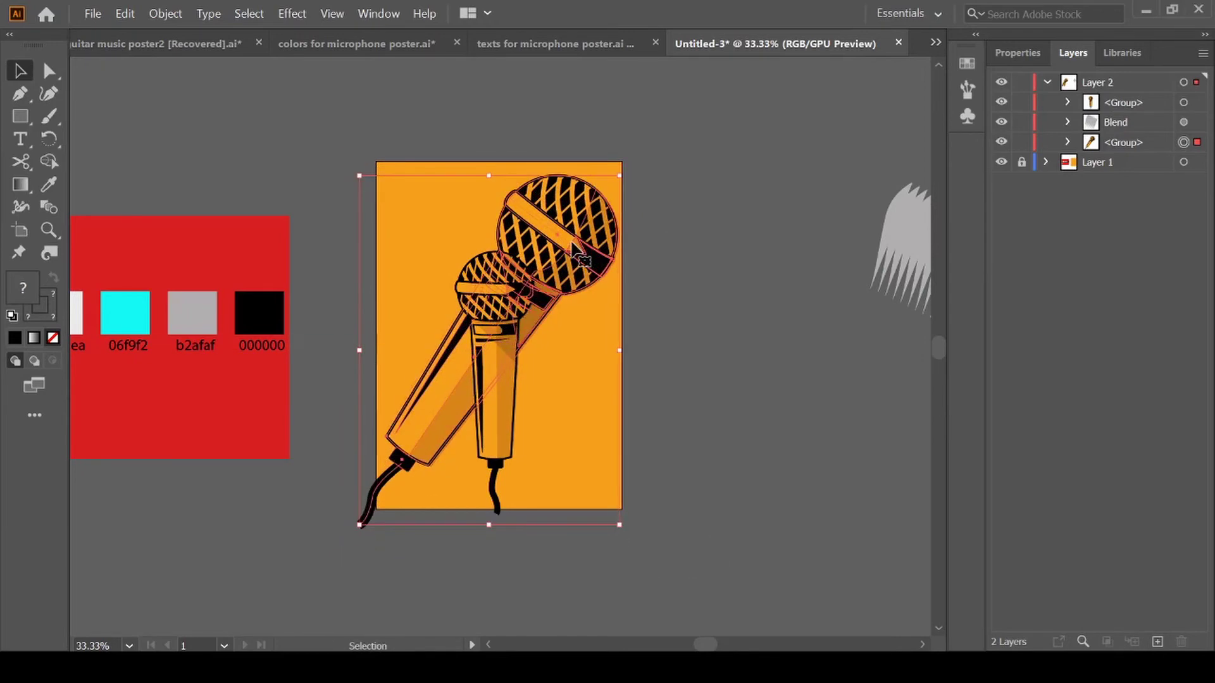
Set the opacity of the enlarged microphone copy to 10%
{"action": "left_click", "coordinate": [669, 323]}
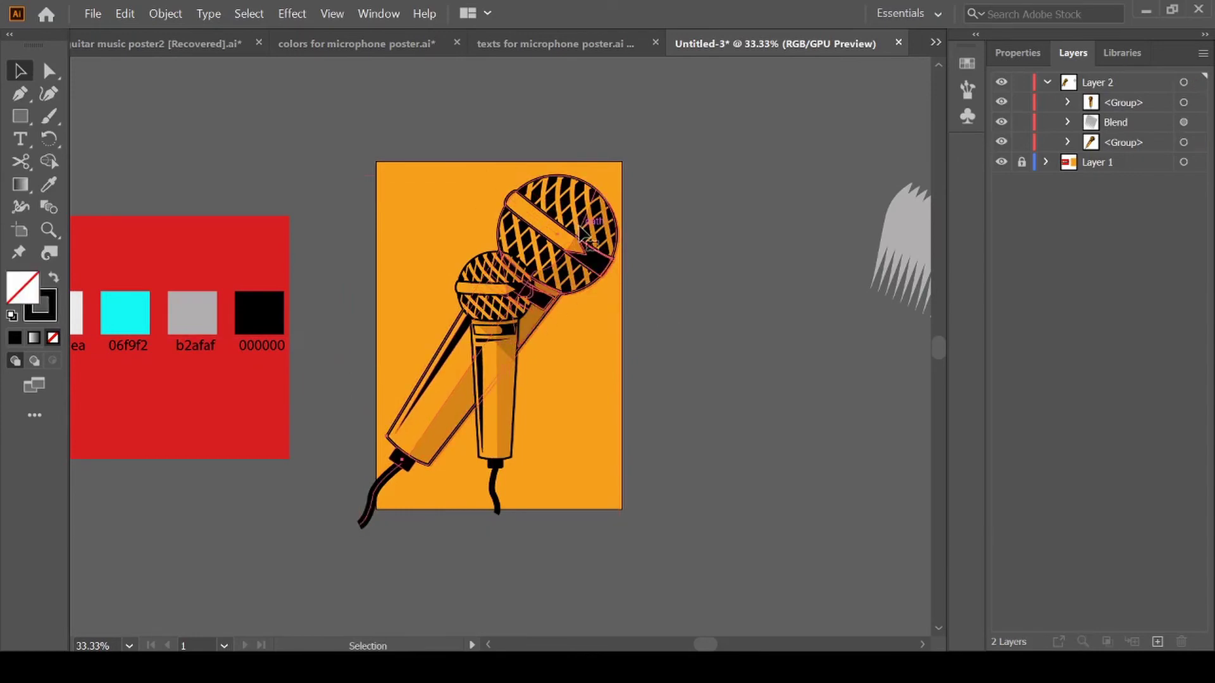
{"action": "left_click", "coordinate": [582, 225]}
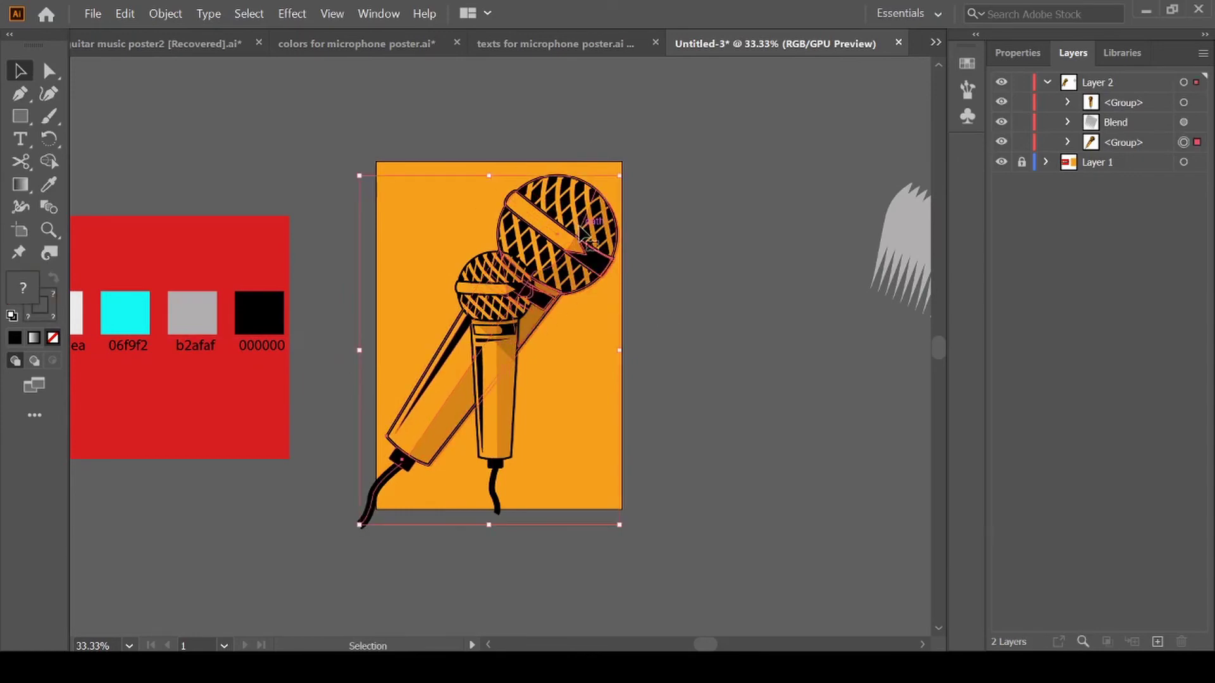
{"action": "left_click", "coordinate": [1017, 53]}
{"action": "left_click", "coordinate": [1084, 315]}
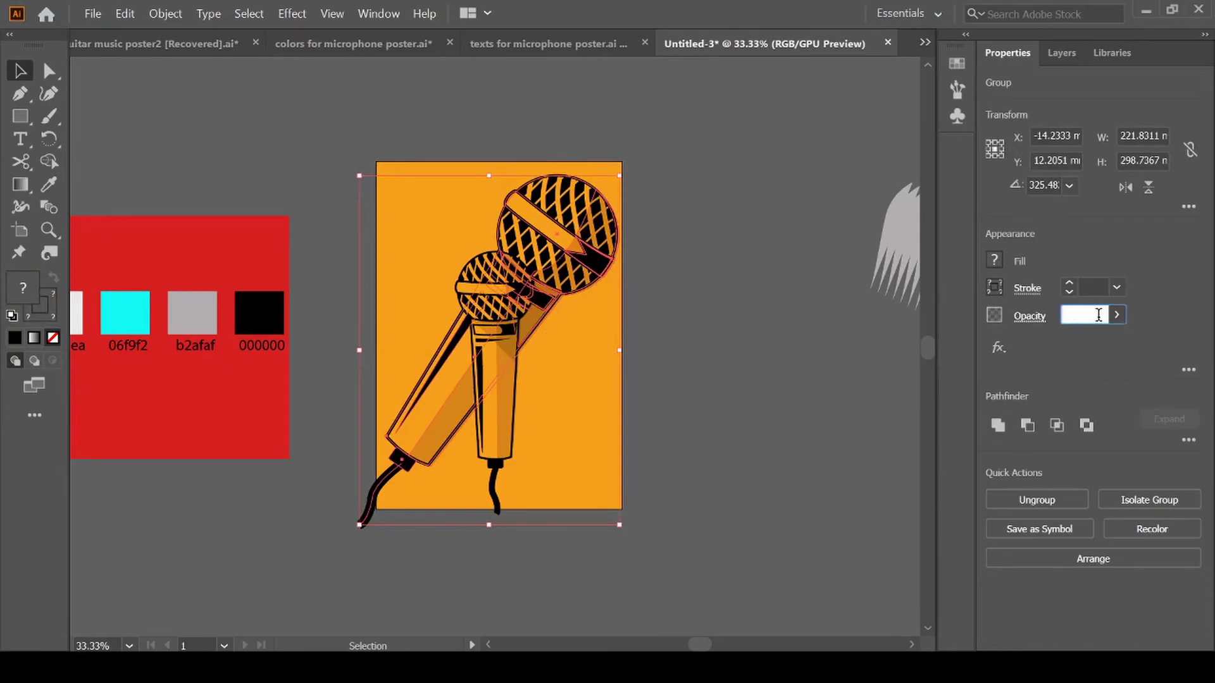
{"action": "type", "text": "10"}
{"action": "key", "text": "Return"}
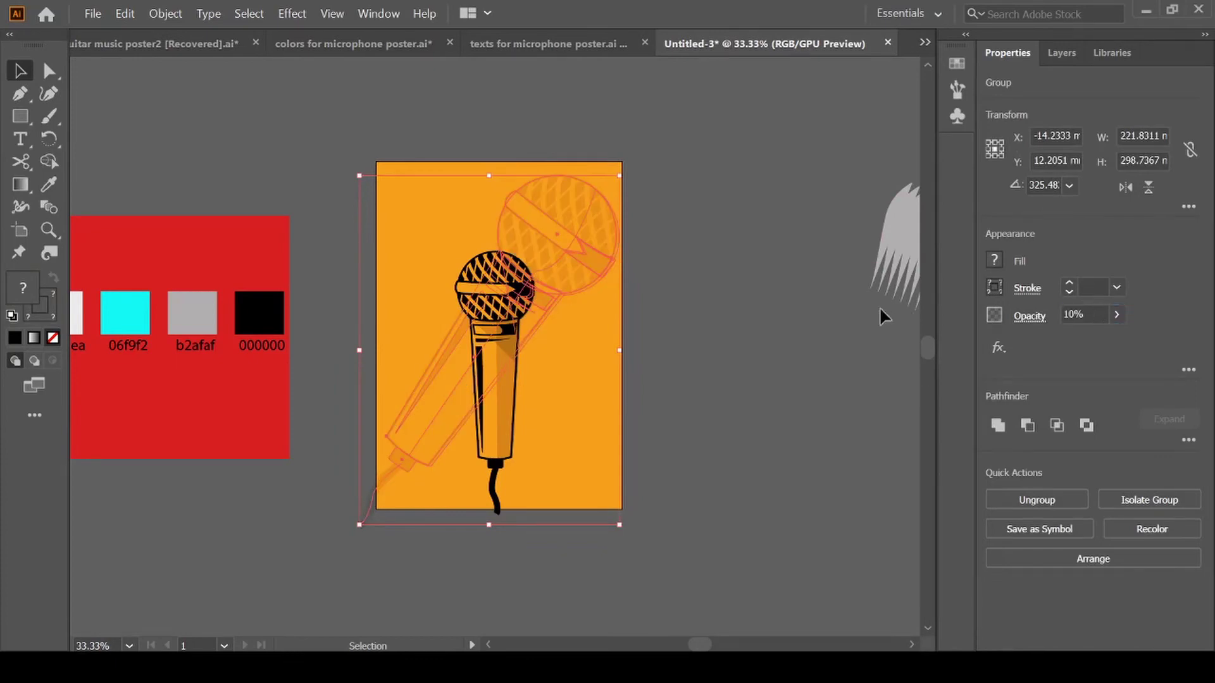
{"action": "left_click", "coordinate": [781, 343]}
{"action": "scroll", "coordinate": [781, 342], "scroll_direction": "left", "scroll_amount": 1}
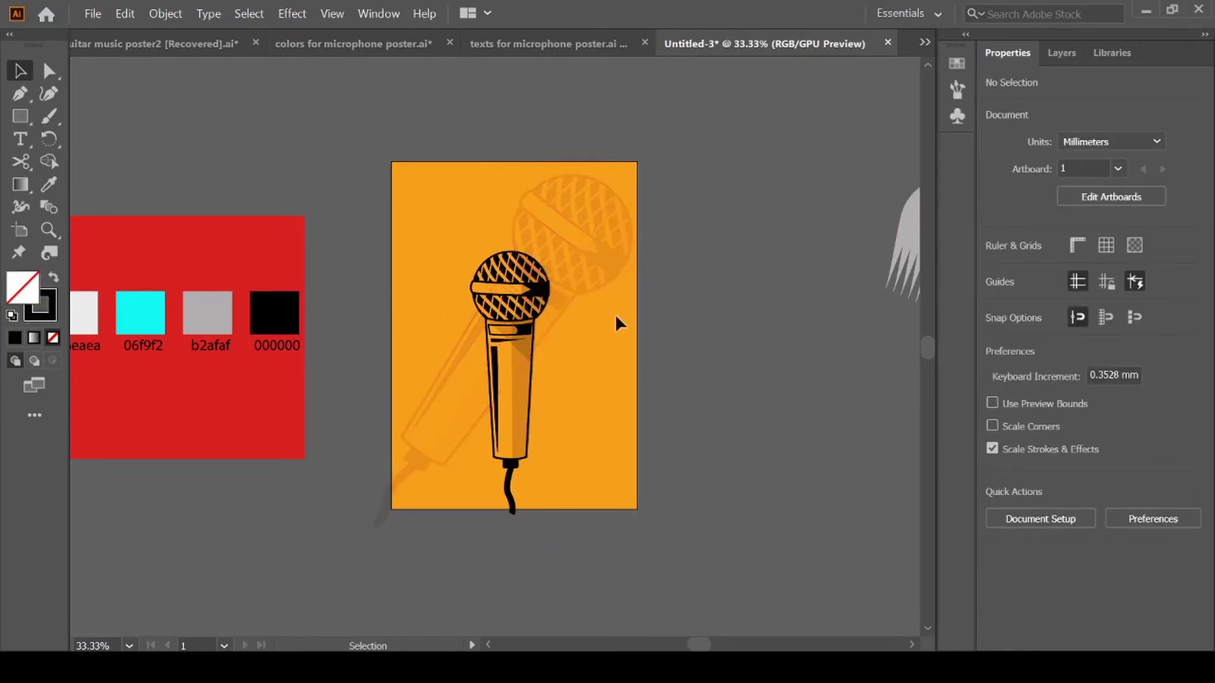
Add a new layer above Layer 2 and lock Layer 2
{"action": "left_click", "coordinate": [1062, 53]}
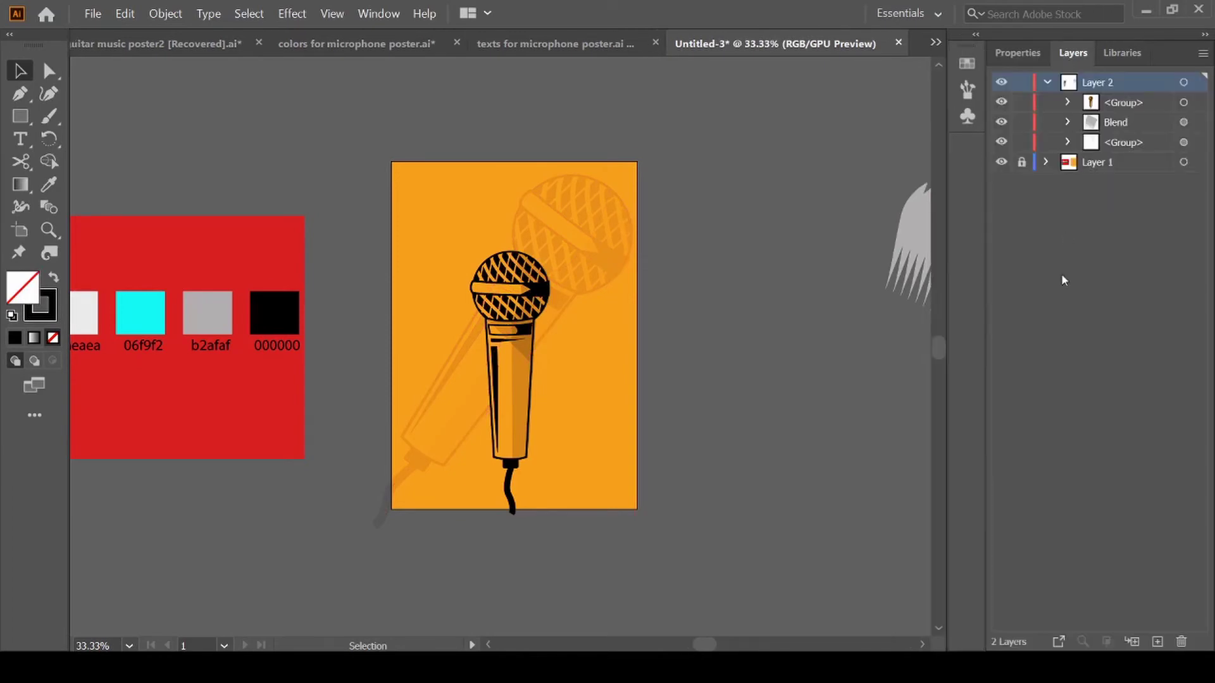
{"action": "left_click", "coordinate": [1157, 641]}
{"action": "left_click", "coordinate": [1047, 103]}
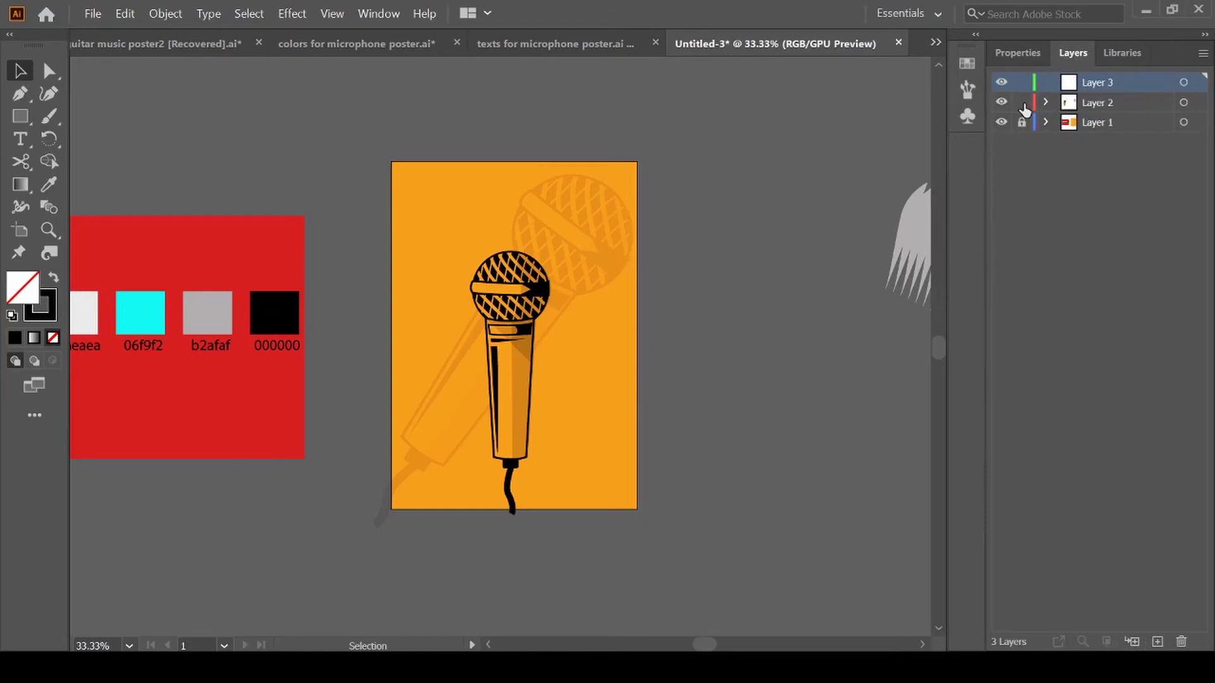
{"action": "left_click", "coordinate": [1021, 102]}
Draw a circle about 207 mm in diameter around the microphone, spanning the width of the artboard
{"action": "key", "text": "l"}
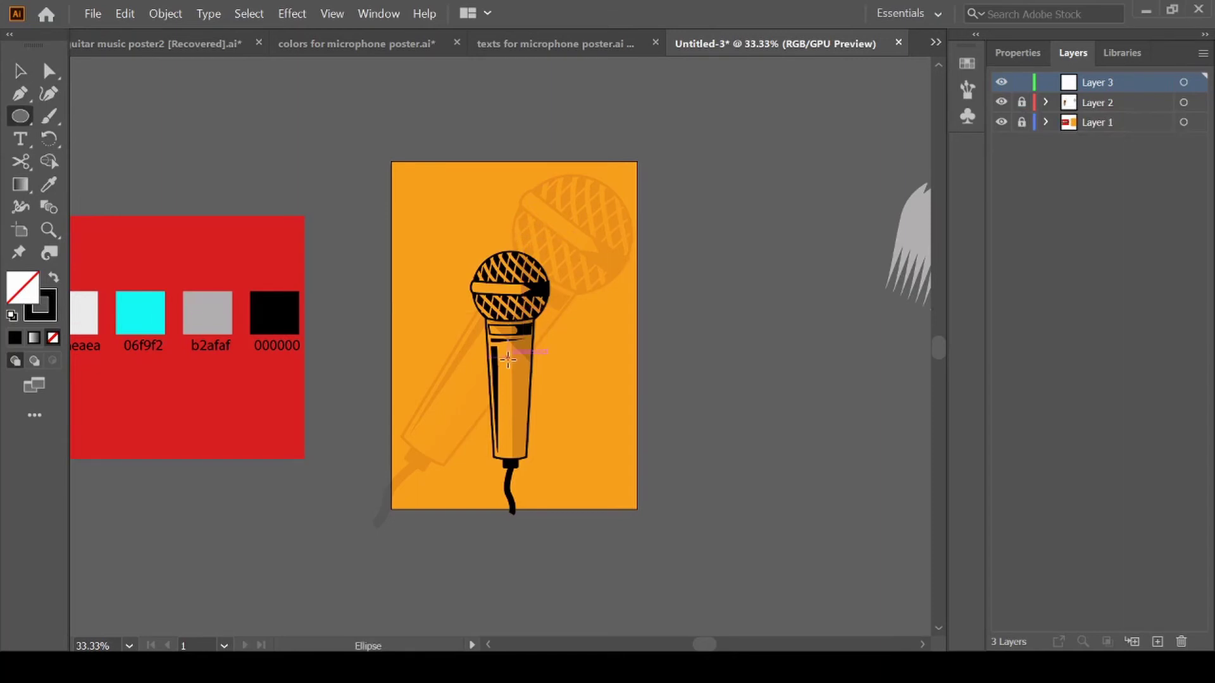
{"action": "left_click_drag", "start_coordinate": [510, 364], "coordinate": [466, 240]}
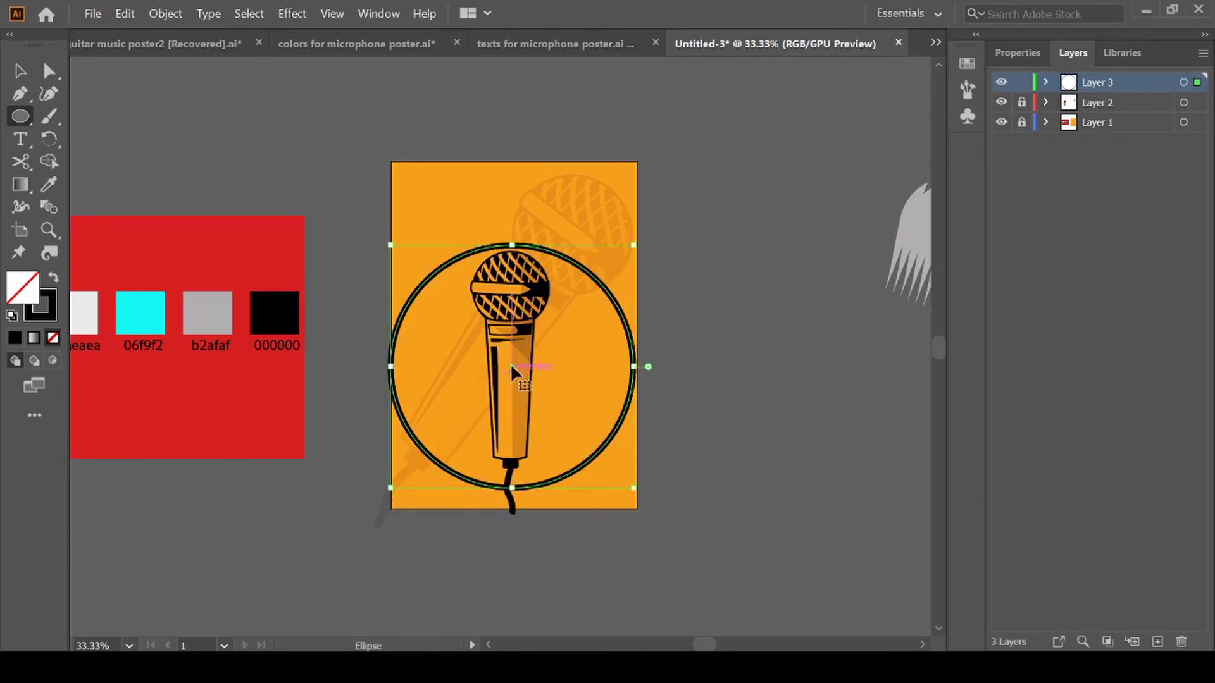
{"action": "left_click_drag", "start_coordinate": [510, 362], "coordinate": [515, 354]}
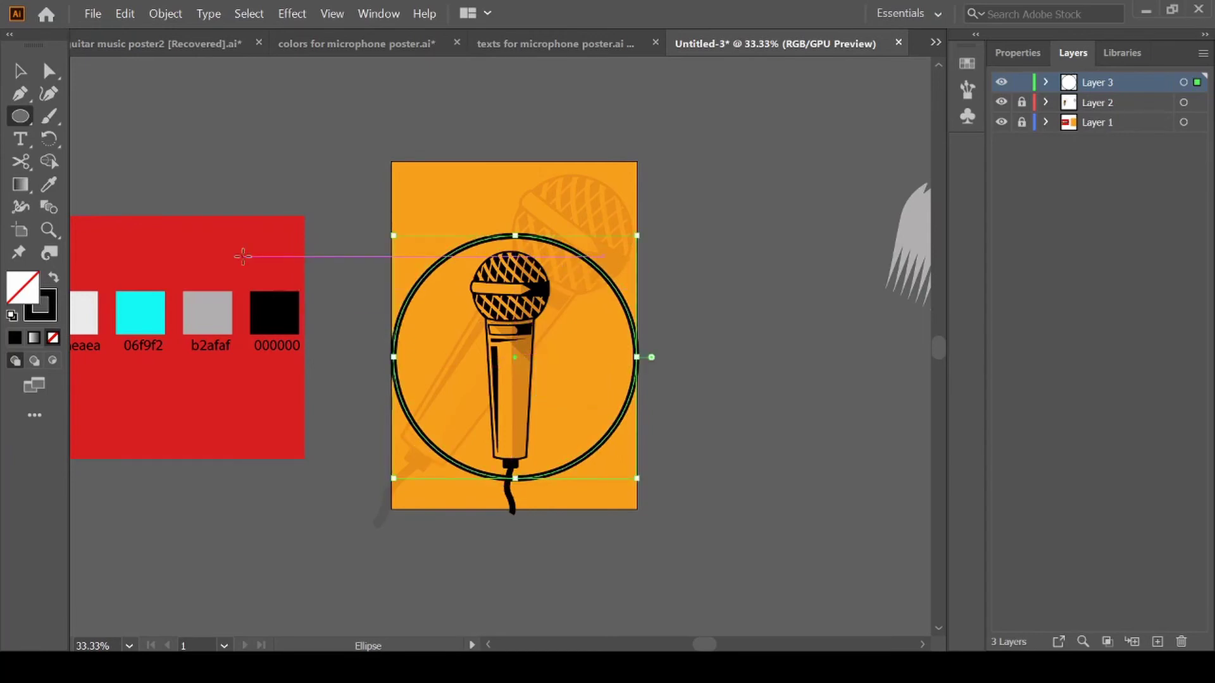
Fill the circle with a linear gradient running upward from white at its bottom edge to black above its top edge
{"action": "key", "text": "g"}
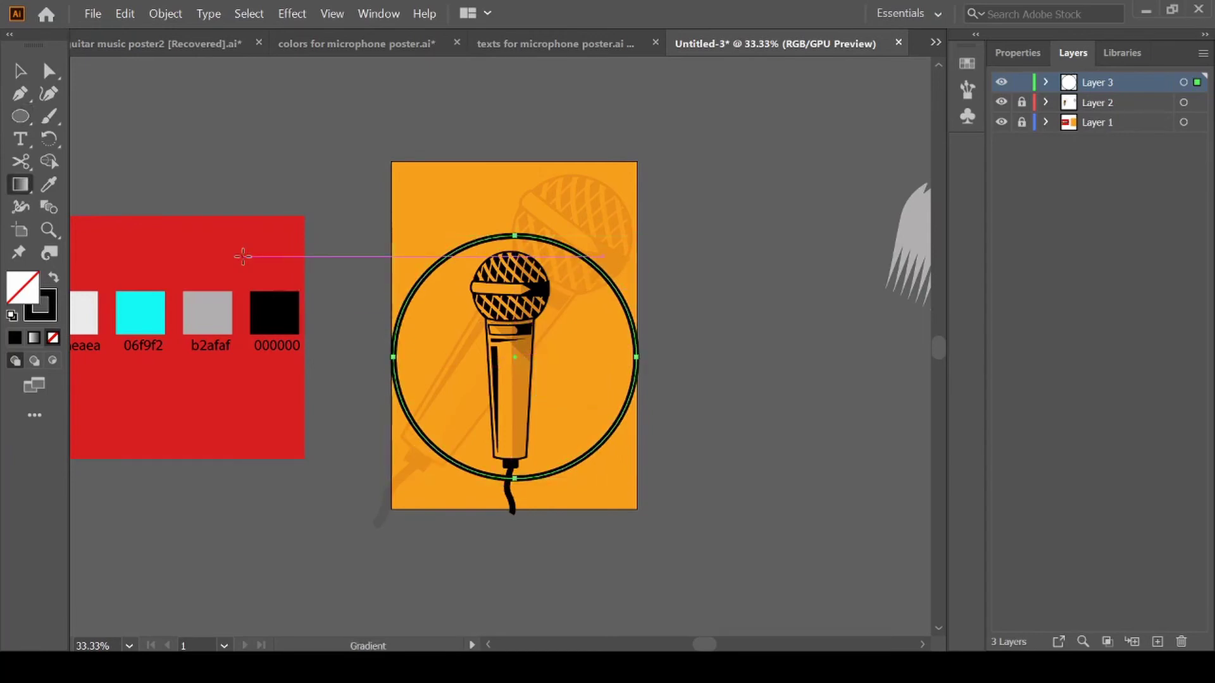
{"action": "left_click", "coordinate": [1009, 53]}
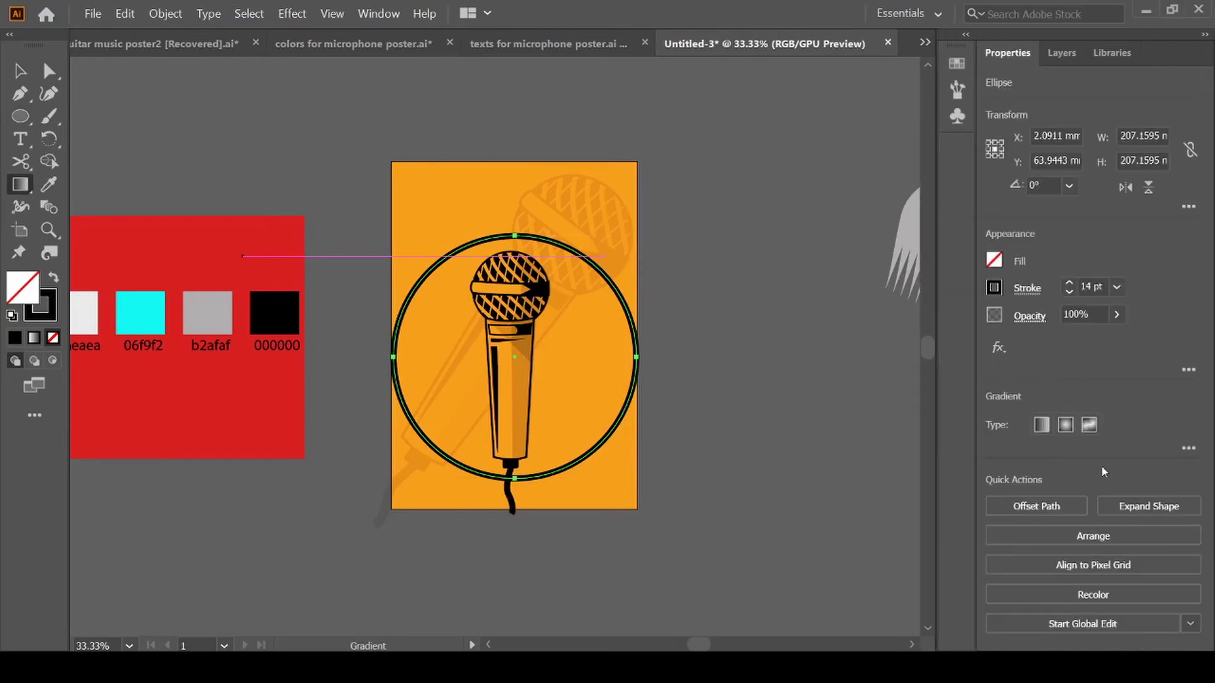
{"action": "left_click", "coordinate": [1188, 448]}
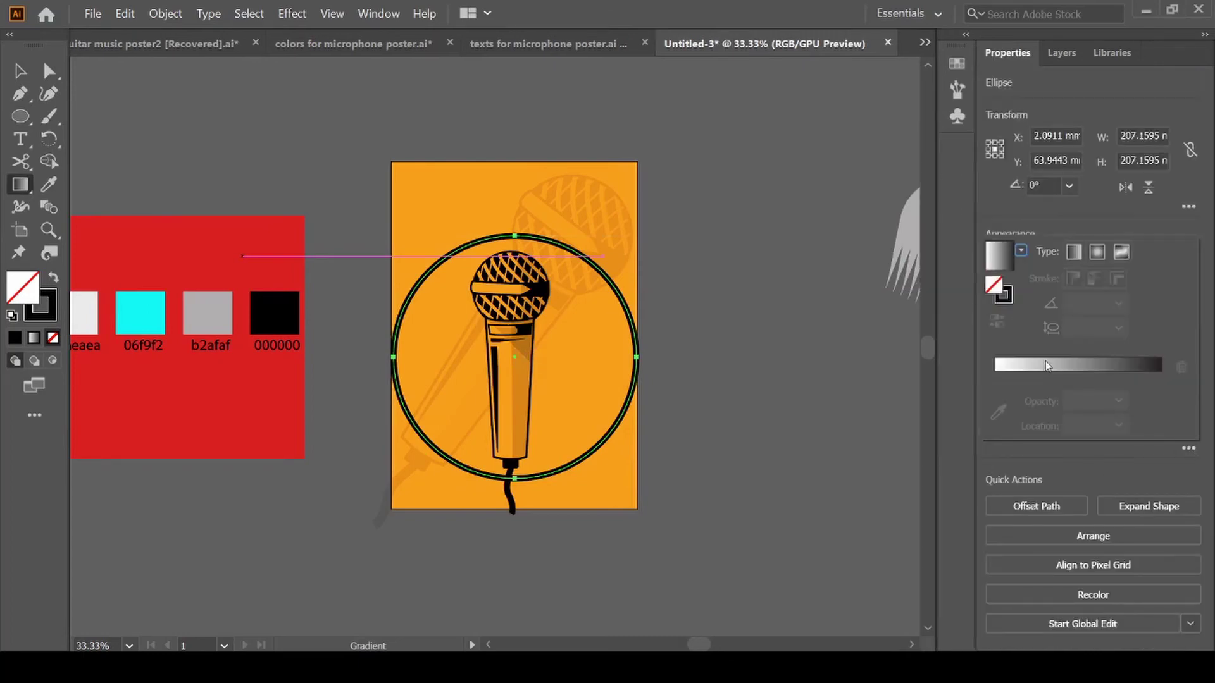
{"action": "left_click", "coordinate": [1028, 365]}
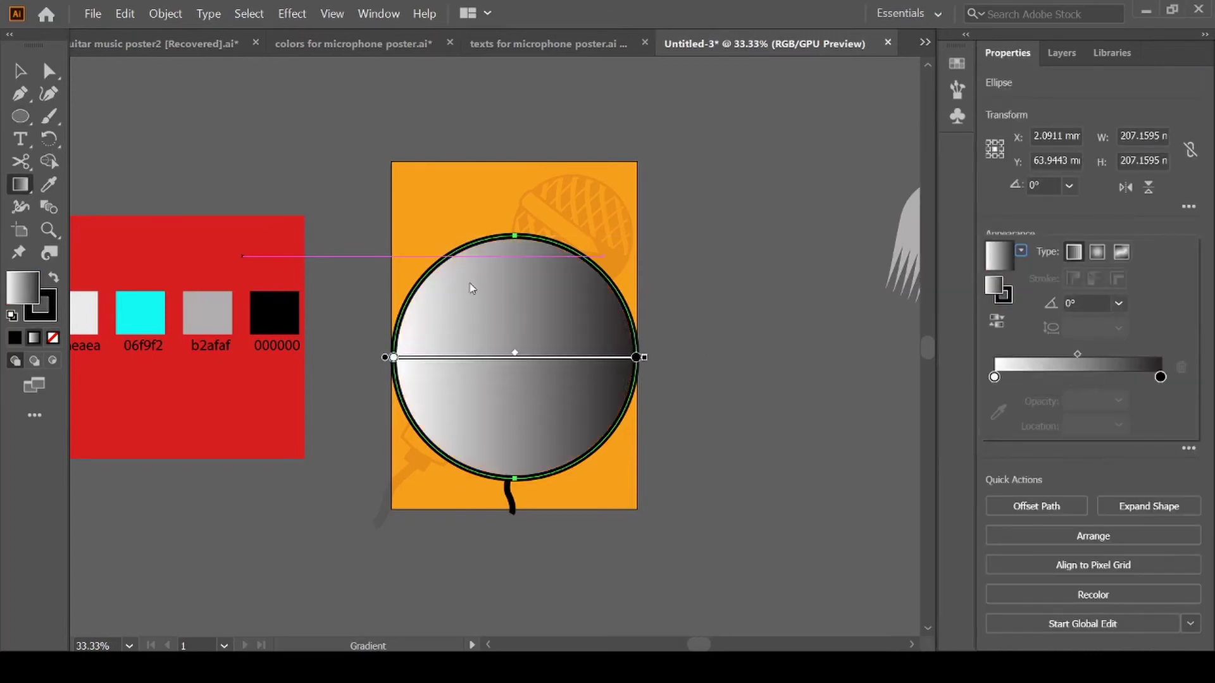
{"action": "key", "text": "Escape"}
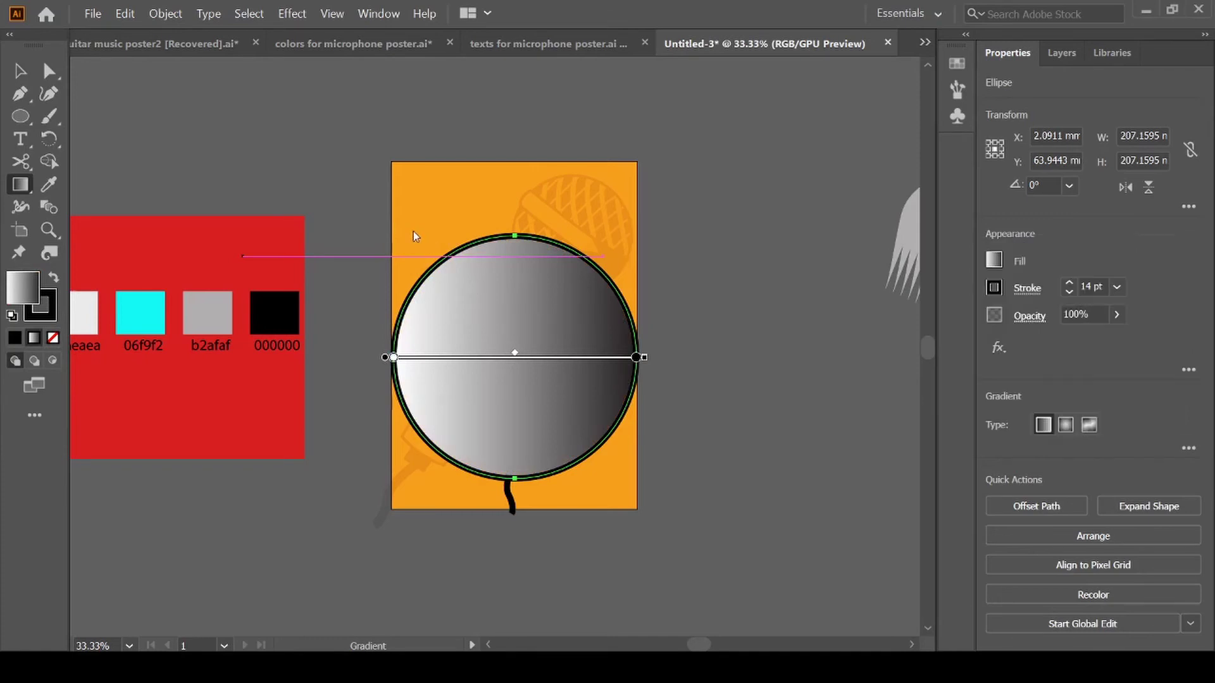
{"action": "mouse_move", "coordinate": [414, 252]}
{"action": "left_mouse_down"}
{"action": "mouse_move", "coordinate": [646, 406]}
{"action": "mouse_move", "coordinate": [656, 477]}
{"action": "mouse_move", "coordinate": [688, 483]}
{"action": "mouse_move", "coordinate": [690, 501]}
{"action": "left_mouse_up"}
{"action": "mouse_move", "coordinate": [547, 490]}
{"action": "left_mouse_down"}
{"action": "mouse_move", "coordinate": [488, 155]}
{"action": "mouse_move", "coordinate": [535, 188]}
{"action": "mouse_move", "coordinate": [512, 179]}
{"action": "mouse_move", "coordinate": [534, 180]}
{"action": "mouse_move", "coordinate": [526, 163]}
{"action": "mouse_move", "coordinate": [503, 167]}
{"action": "left_mouse_up"}
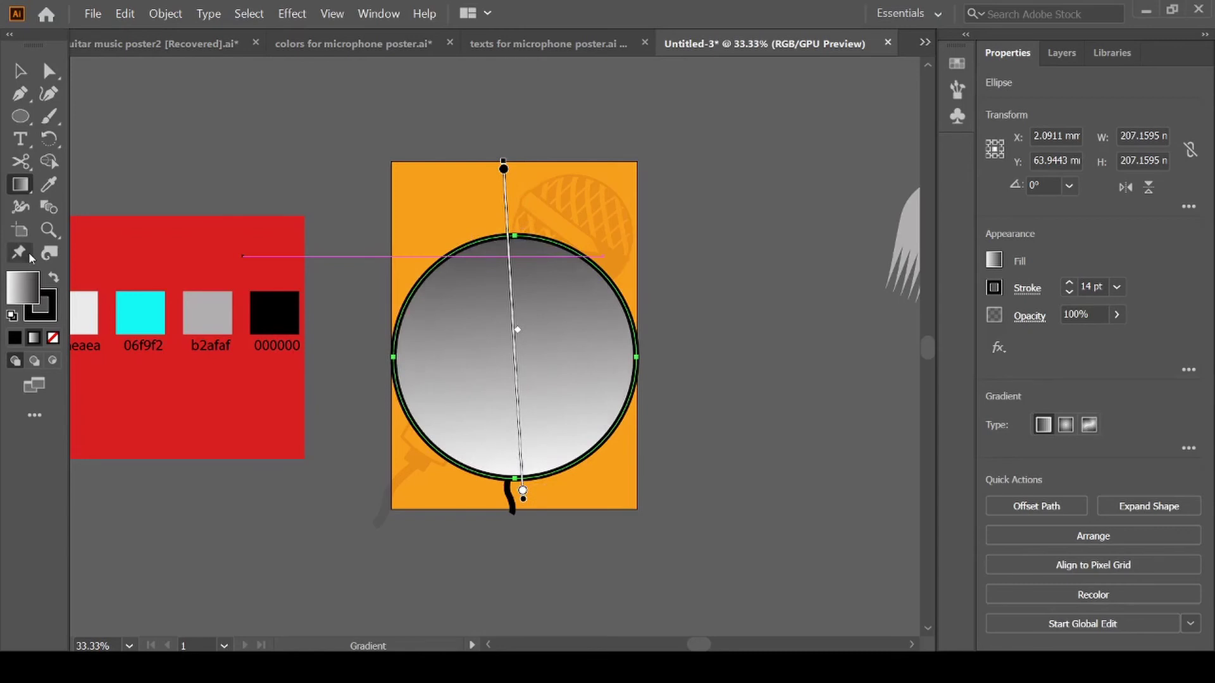
Remove the circle's stroke and make its fill active again
{"action": "left_click", "coordinate": [41, 308]}
{"action": "left_click", "coordinate": [53, 338]}
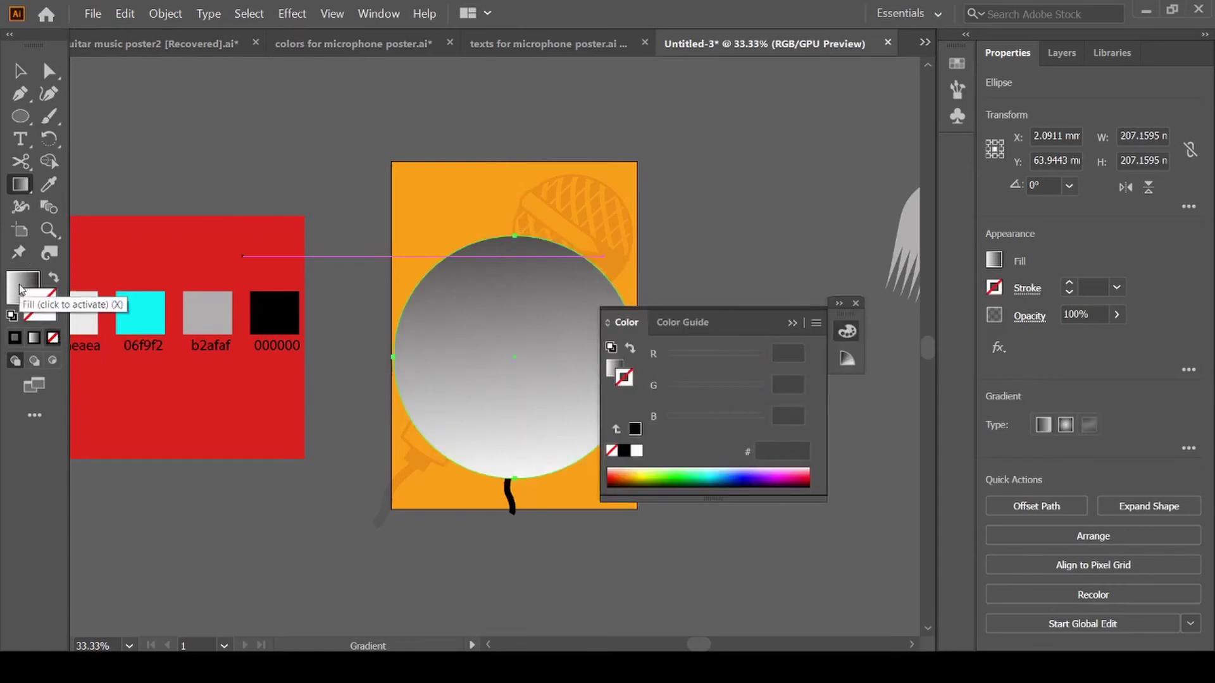
{"action": "left_click", "coordinate": [21, 284]}
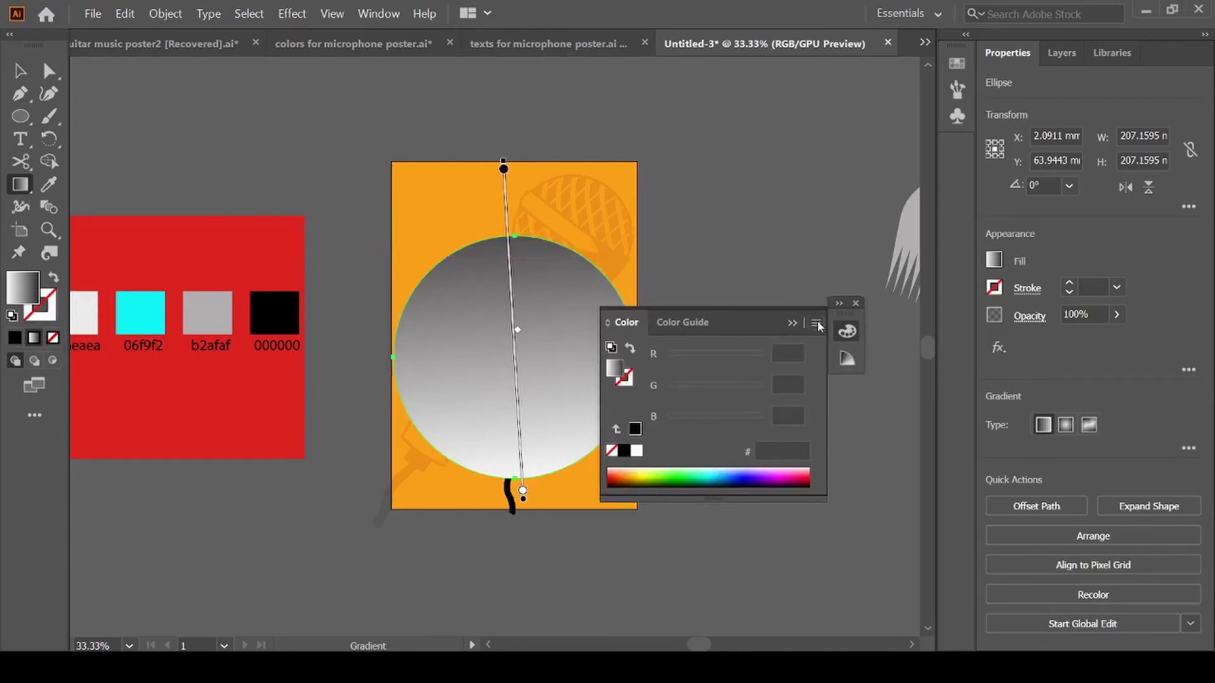
Apply a Color Halftone effect to the circle with a max radius of 70 pixels and all four screen angles at 20 degrees
{"action": "left_click", "coordinate": [302, 14]}
{"action": "mouse_move", "coordinate": [323, 369]}
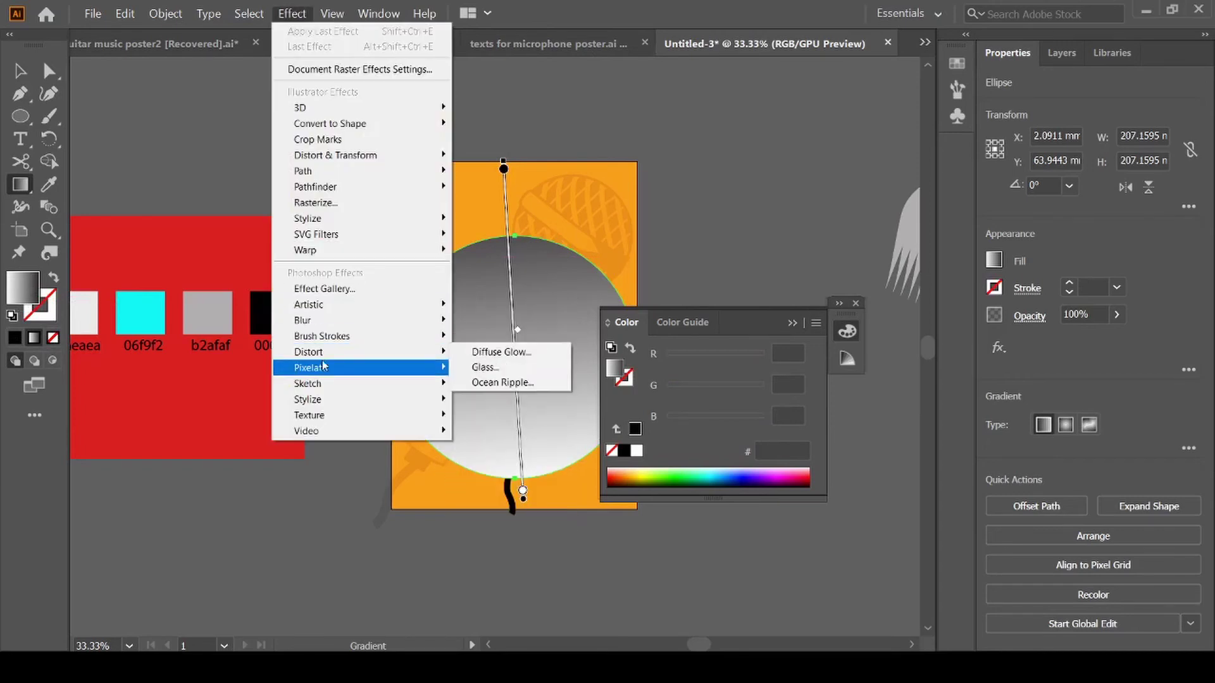
{"action": "left_click", "coordinate": [505, 368]}
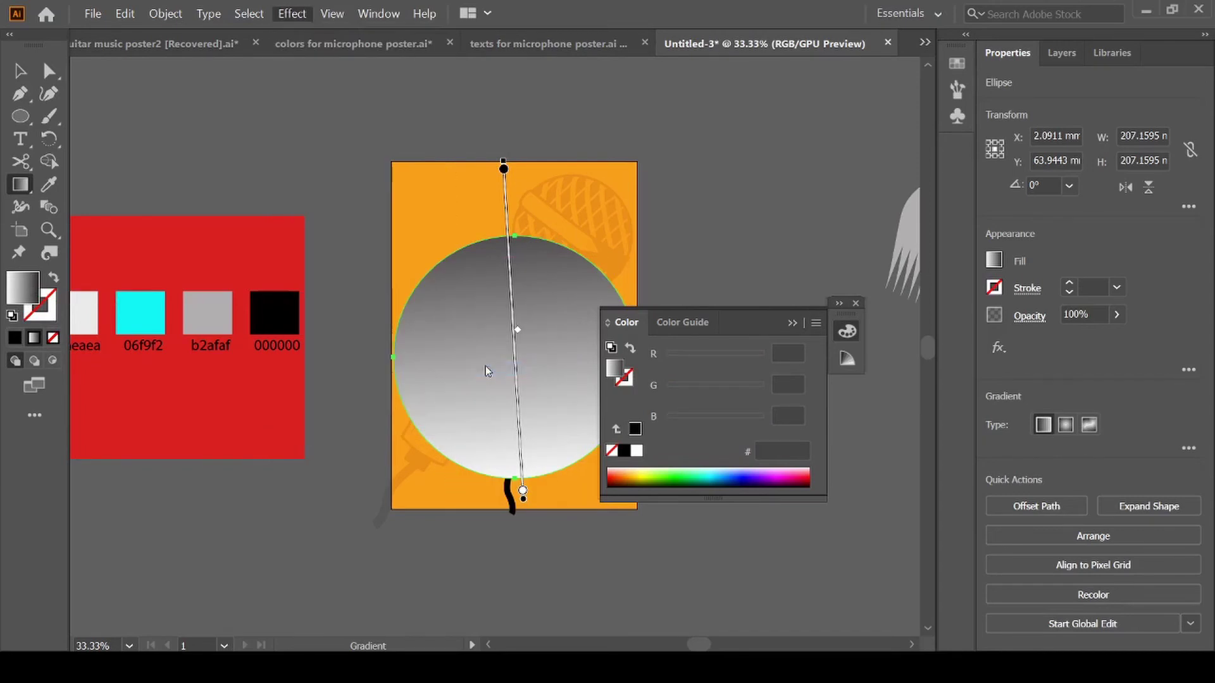
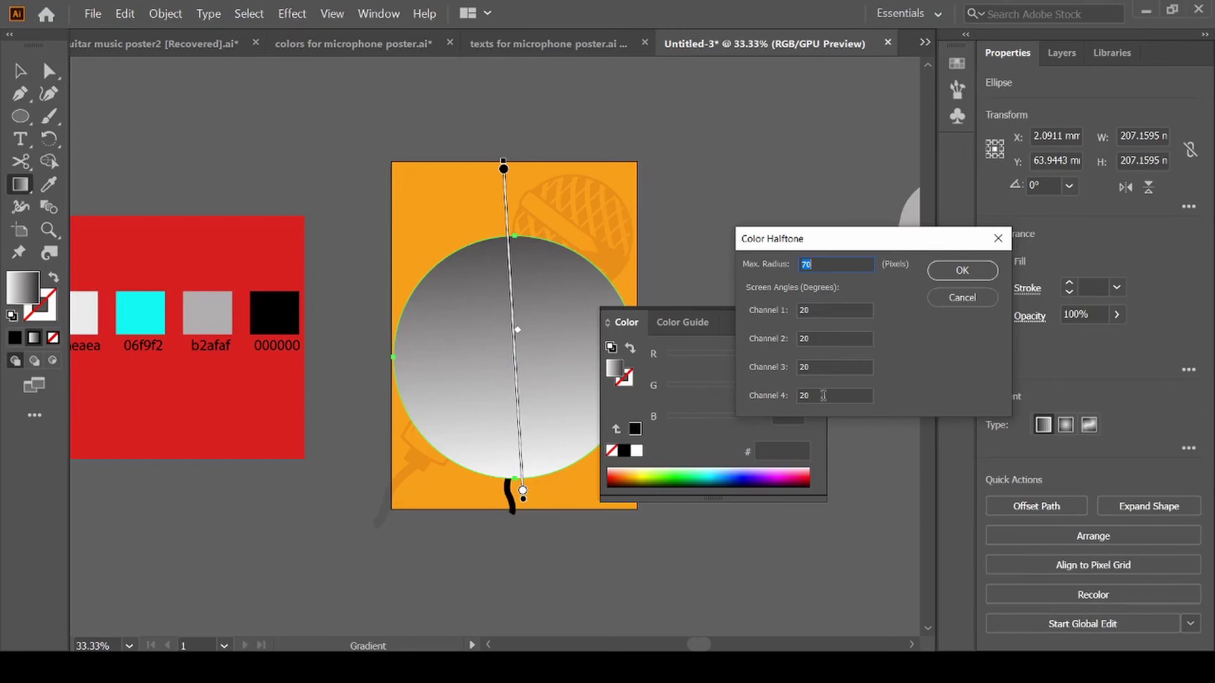
{"action": "left_click", "coordinate": [965, 276]}
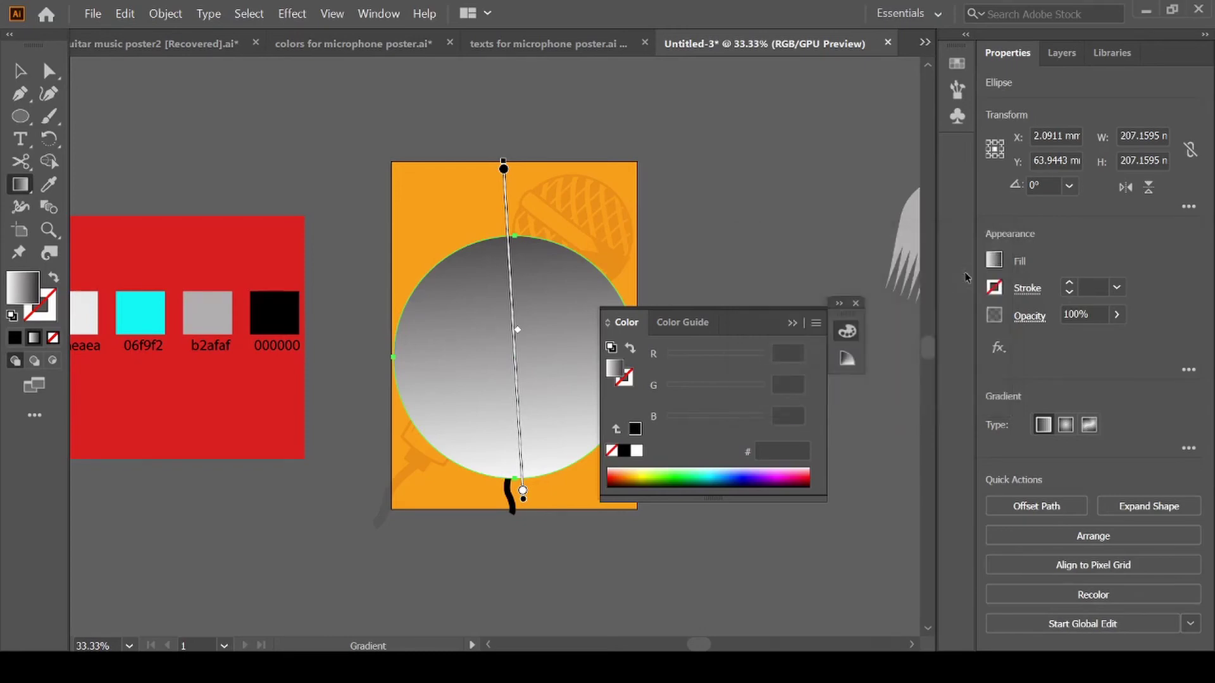
{"action": "left_click", "coordinate": [793, 323]}
{"action": "left_click", "coordinate": [856, 304]}
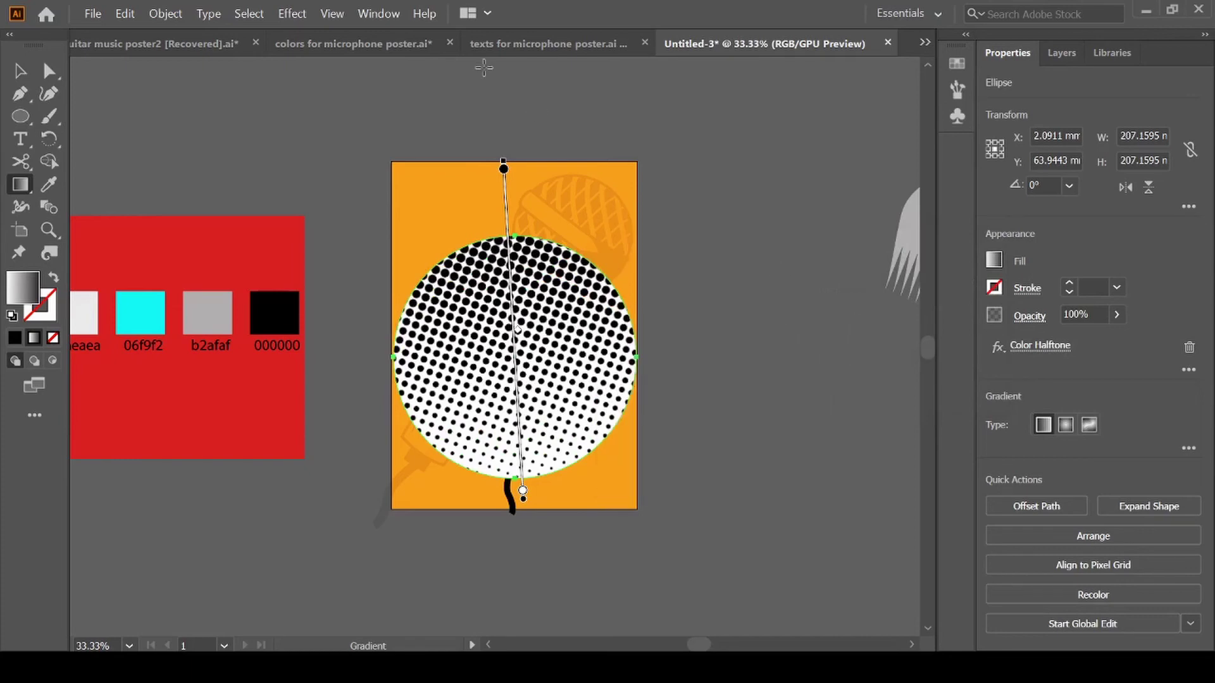
Rasterize the halftone circle in RGB at High (300 ppi) with a white background
{"action": "left_click", "coordinate": [162, 14]}
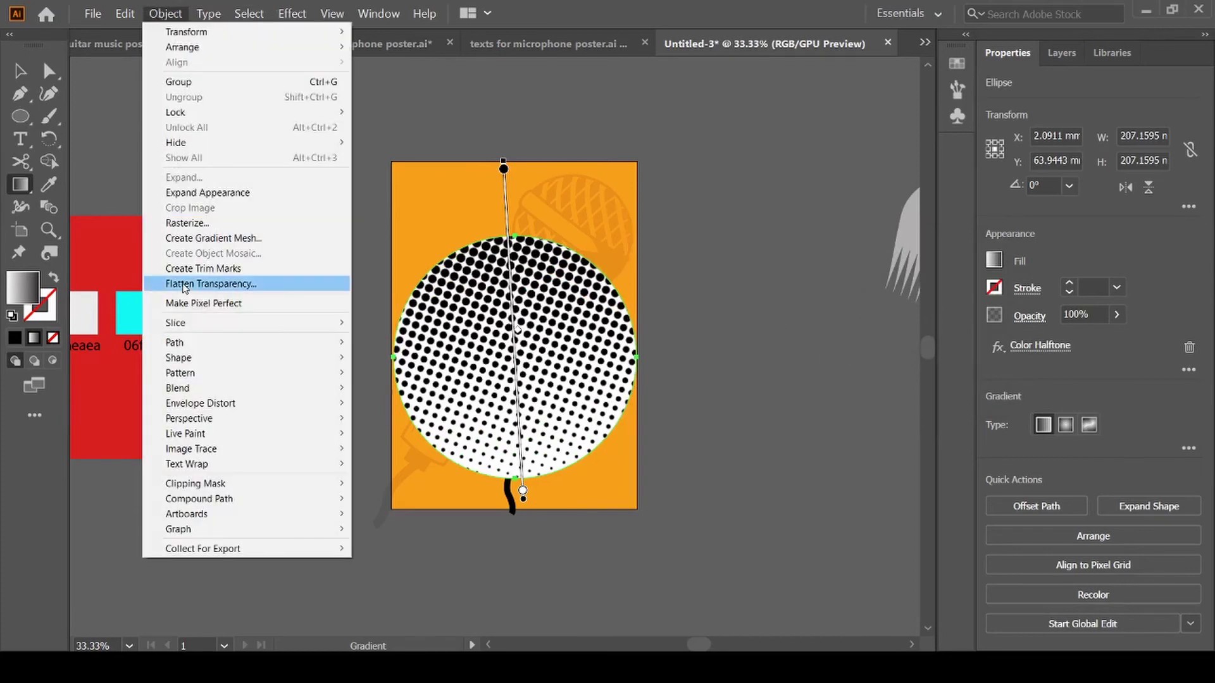
{"action": "left_click", "coordinate": [190, 224]}
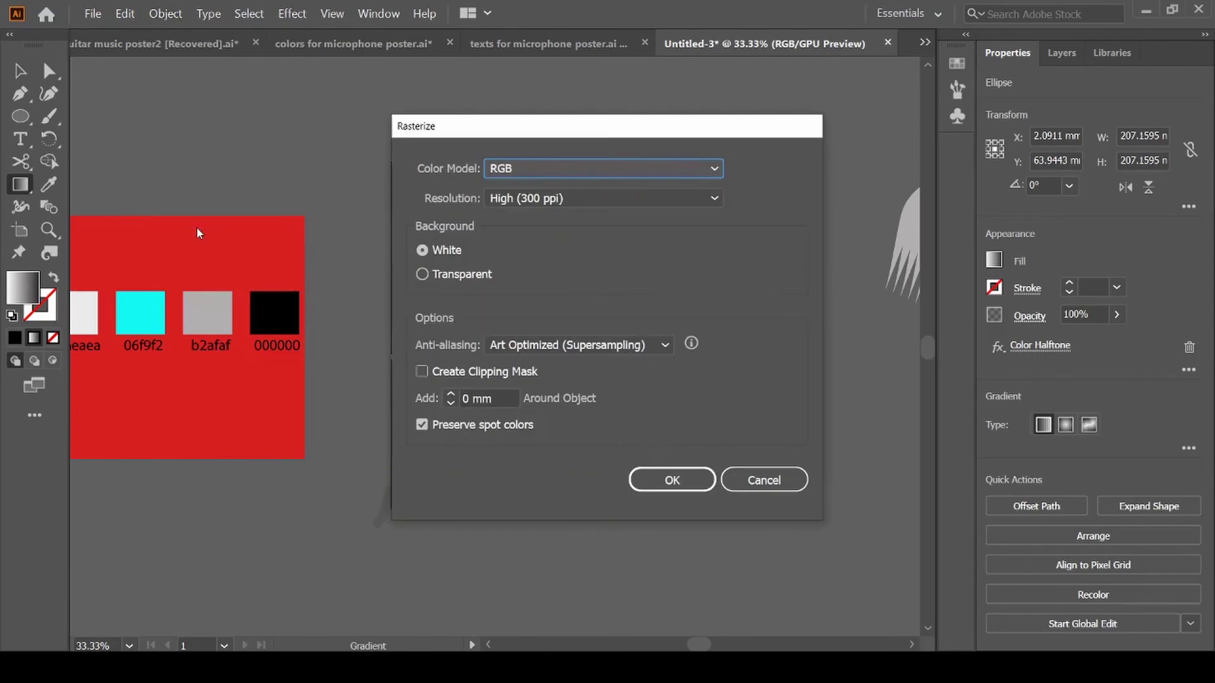
{"action": "left_click", "coordinate": [669, 486]}
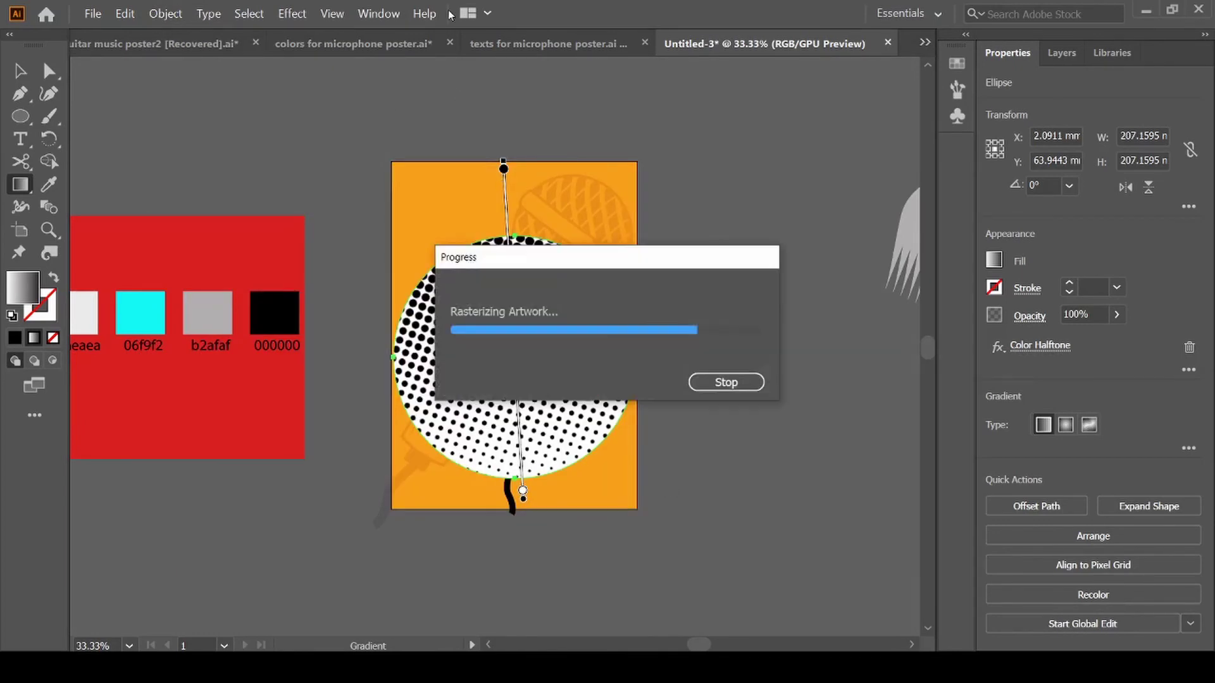
Prepare an Image Trace of the rasterized halftone circle with Ignore White enabled in the advanced options
{"action": "key", "text": "v"}
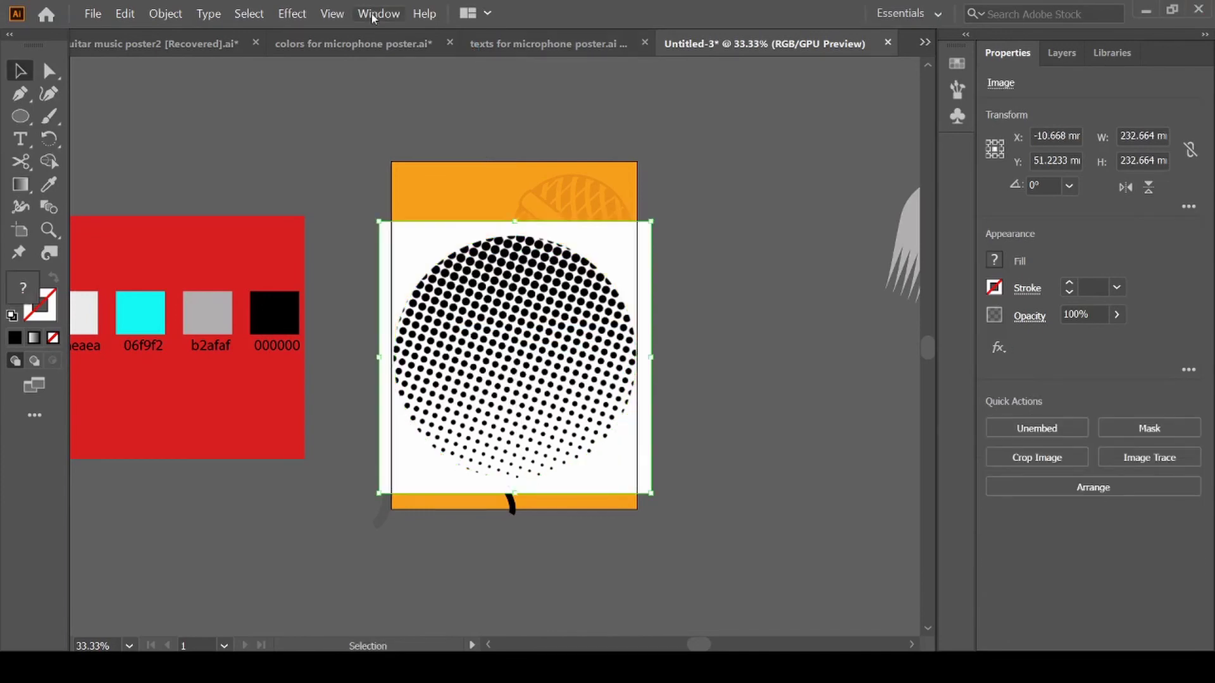
{"action": "left_click", "coordinate": [378, 14]}
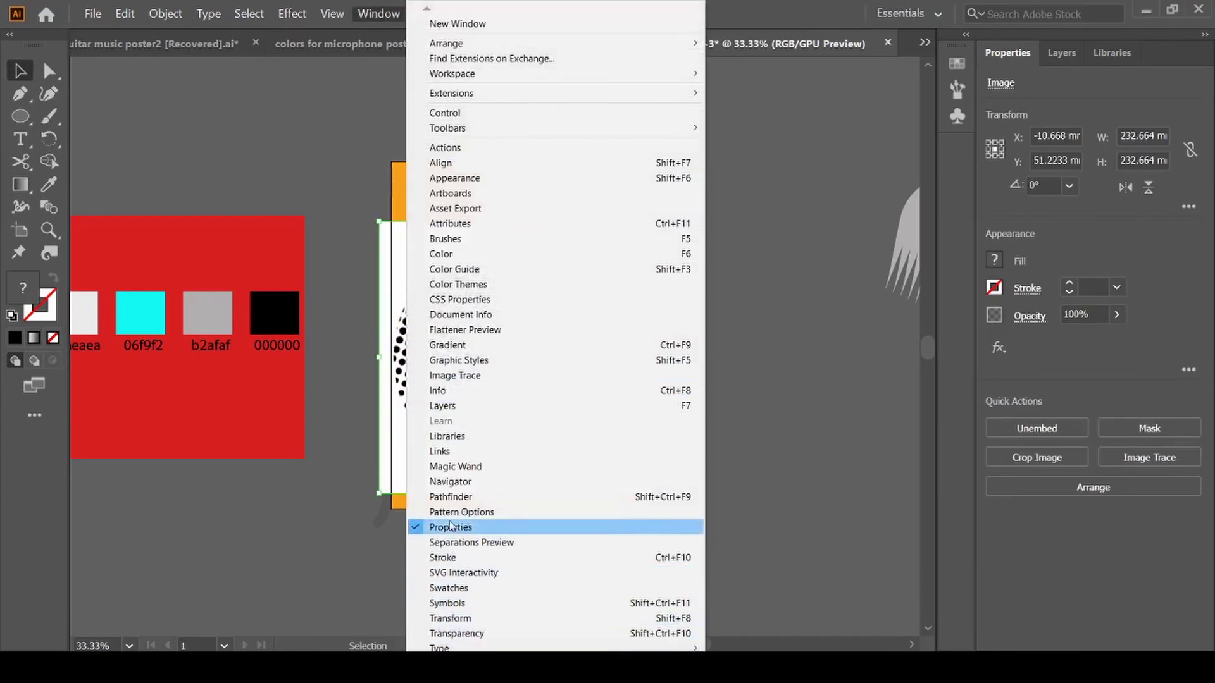
{"action": "left_click", "coordinate": [450, 378]}
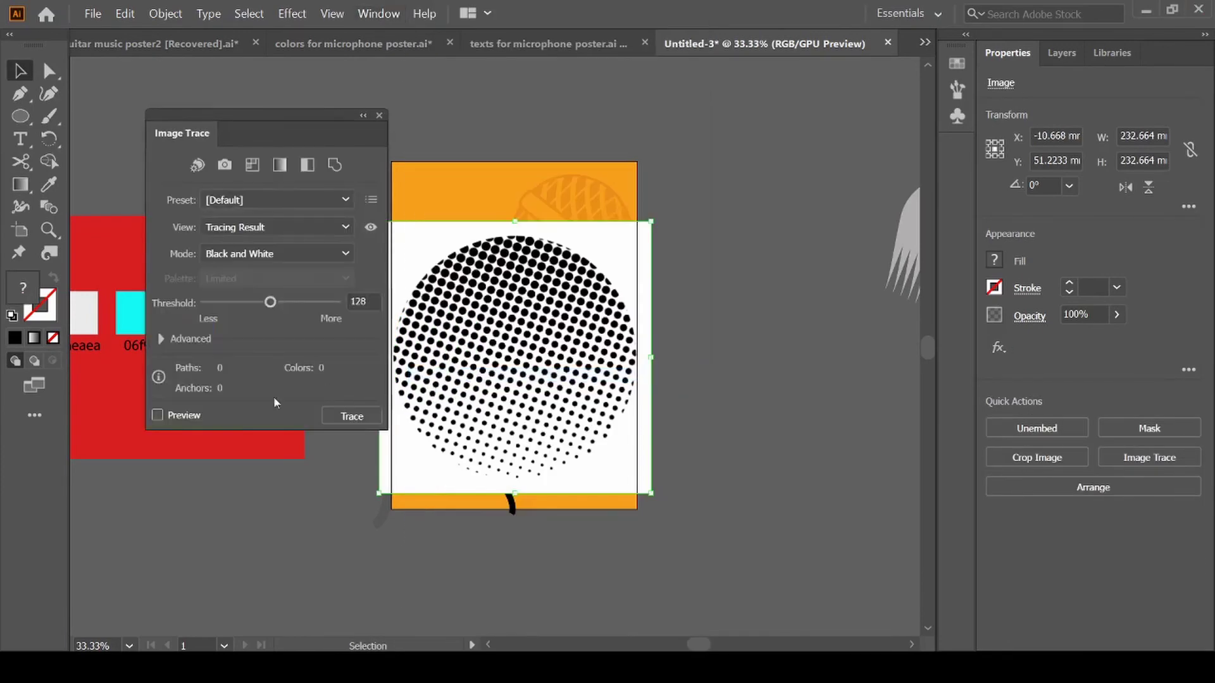
{"action": "left_click", "coordinate": [158, 416]}
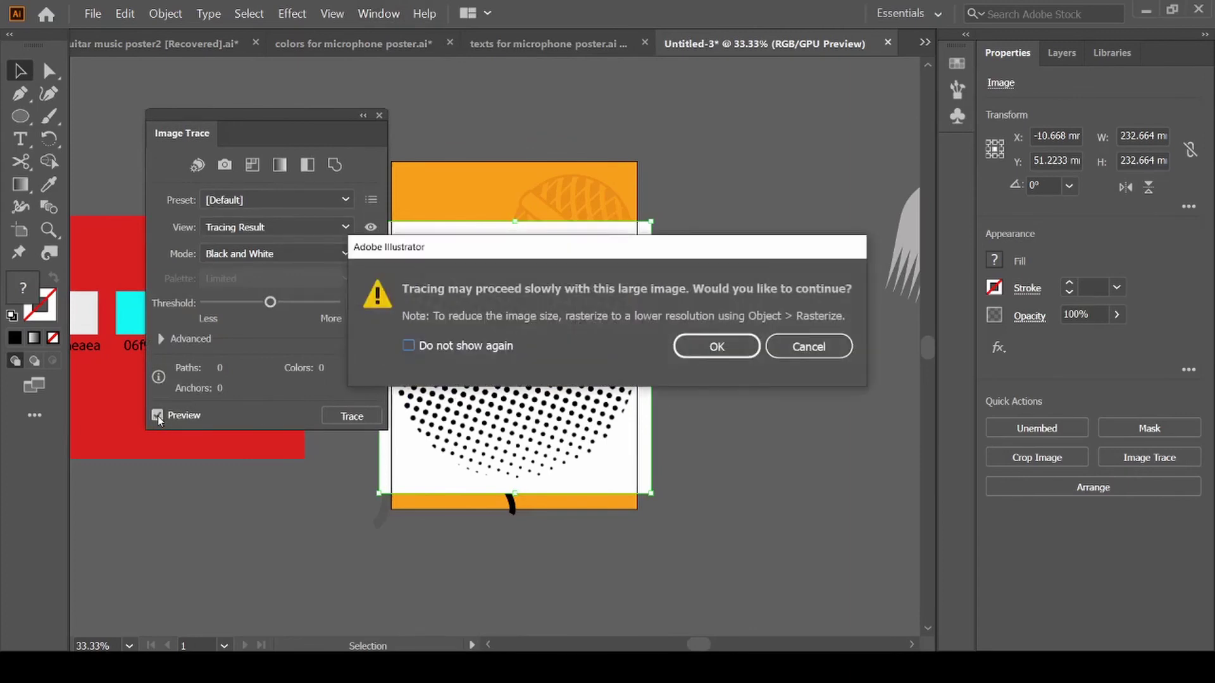
{"action": "left_click", "coordinate": [807, 346]}
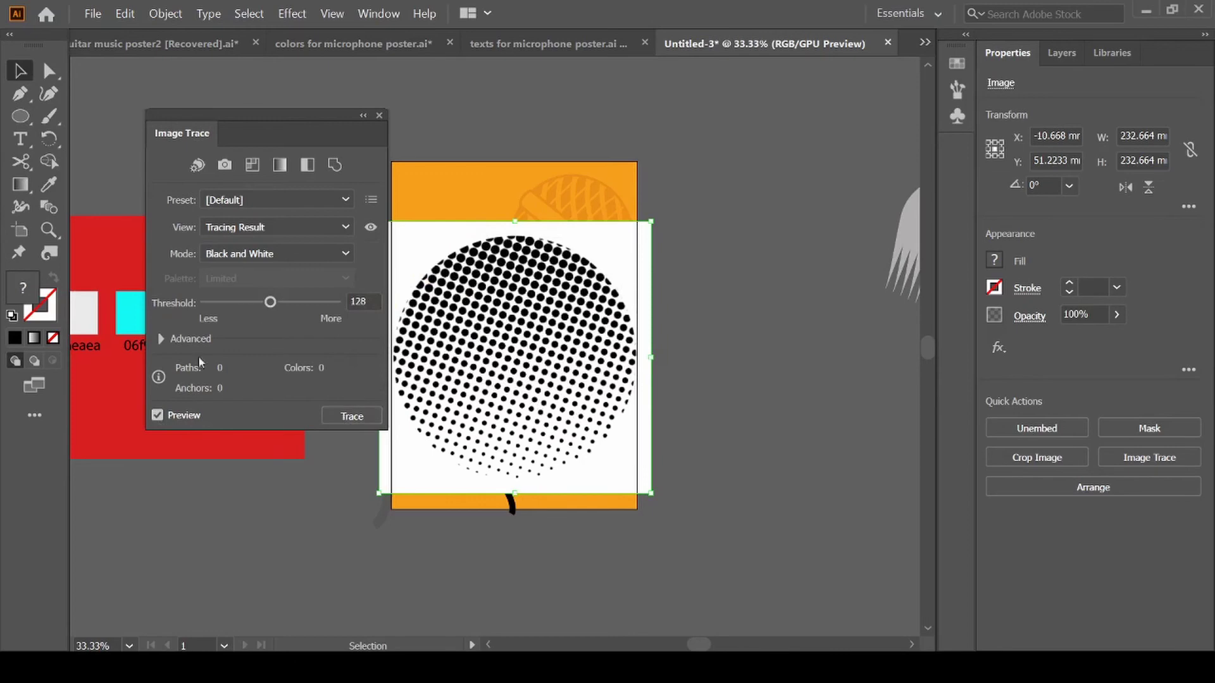
{"action": "left_click", "coordinate": [161, 340]}
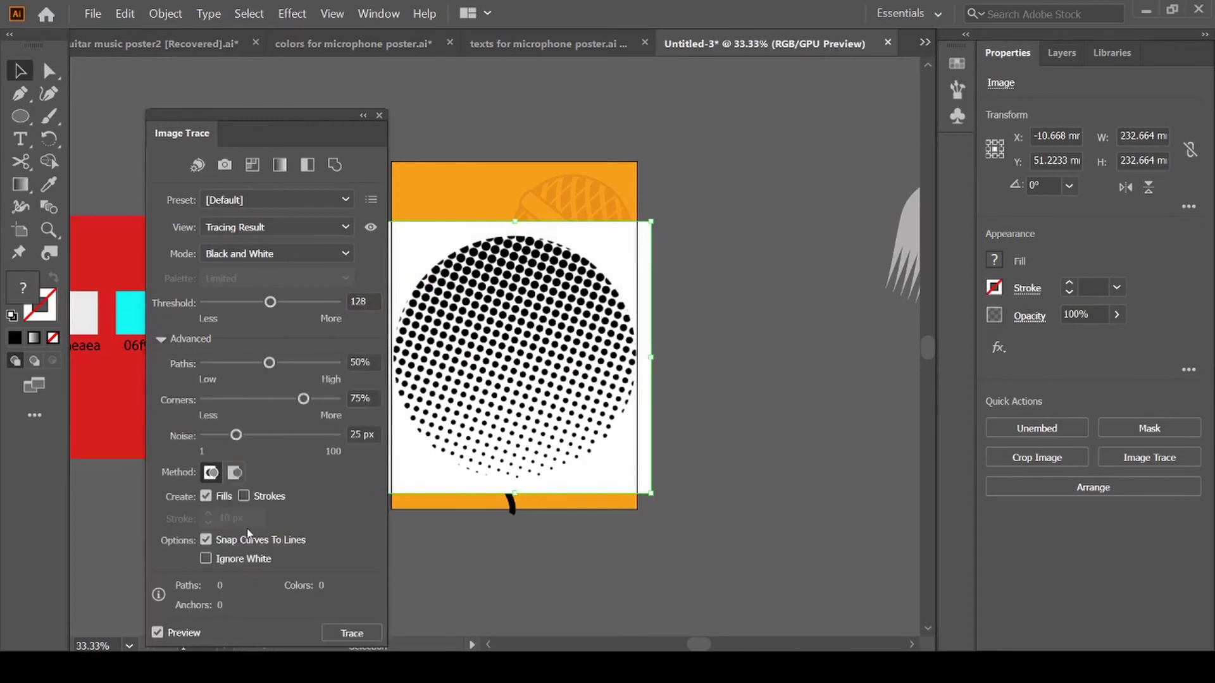
{"action": "left_click", "coordinate": [206, 559]}
{"action": "mouse_move", "coordinate": [288, 117]}
{"action": "left_mouse_down"}
{"action": "mouse_move", "coordinate": [295, 73]}
{"action": "mouse_move", "coordinate": [286, 88]}
{"action": "left_mouse_up"}
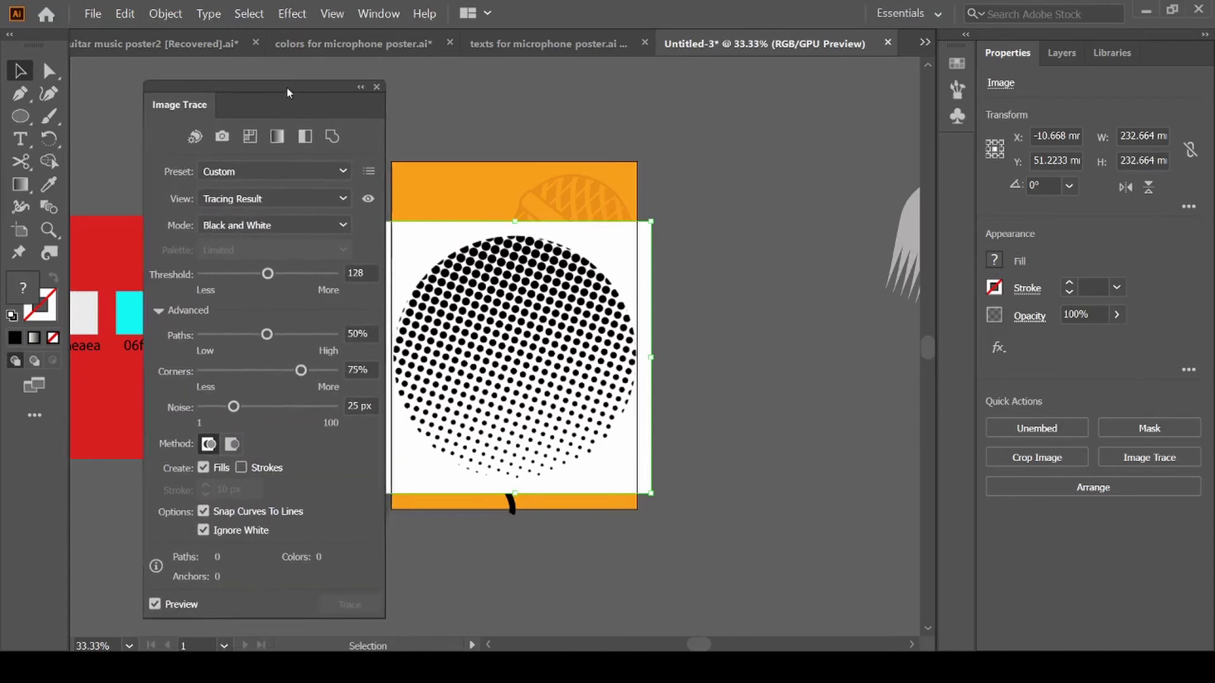
Trace the halftone image with the custom black-and-white settings and expand the tracing into paths
{"action": "left_click", "coordinate": [154, 602]}
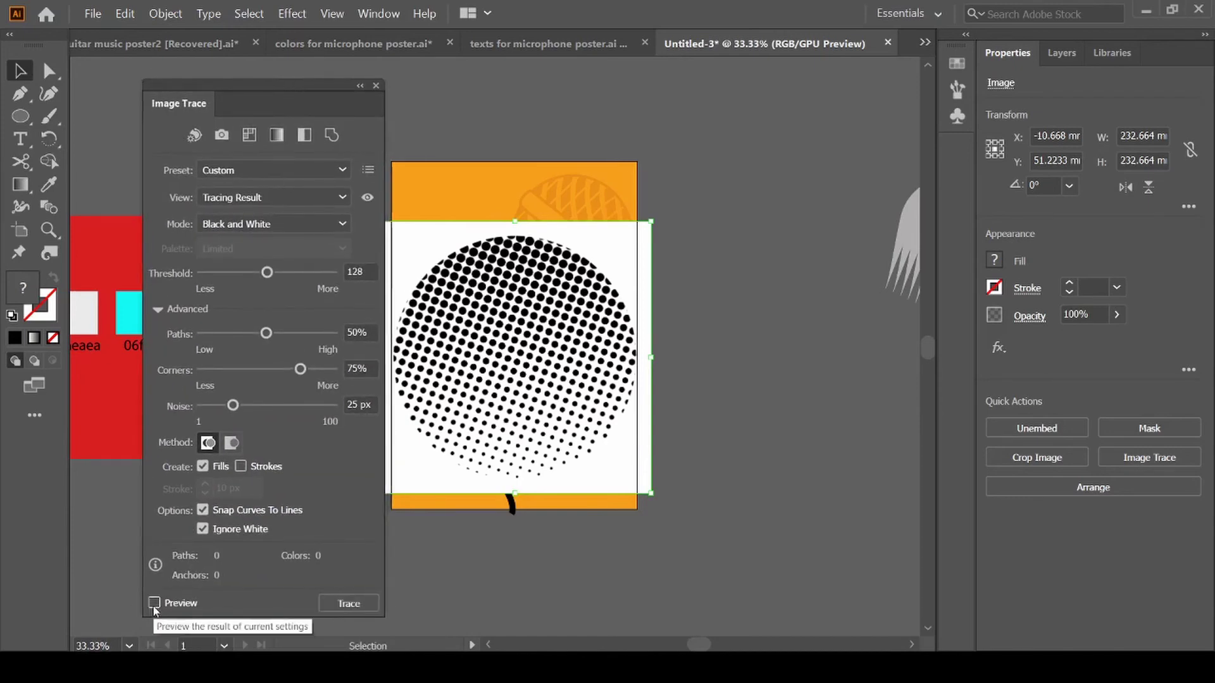
{"action": "left_click", "coordinate": [342, 604]}
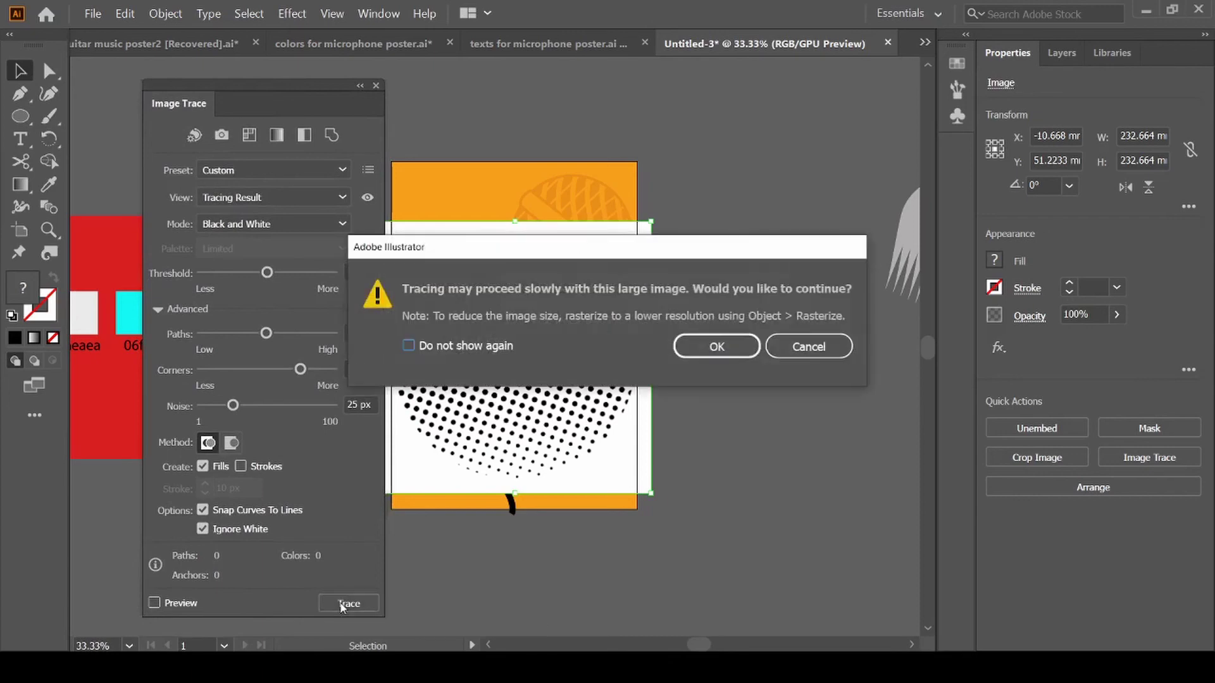
{"action": "left_click", "coordinate": [739, 346]}
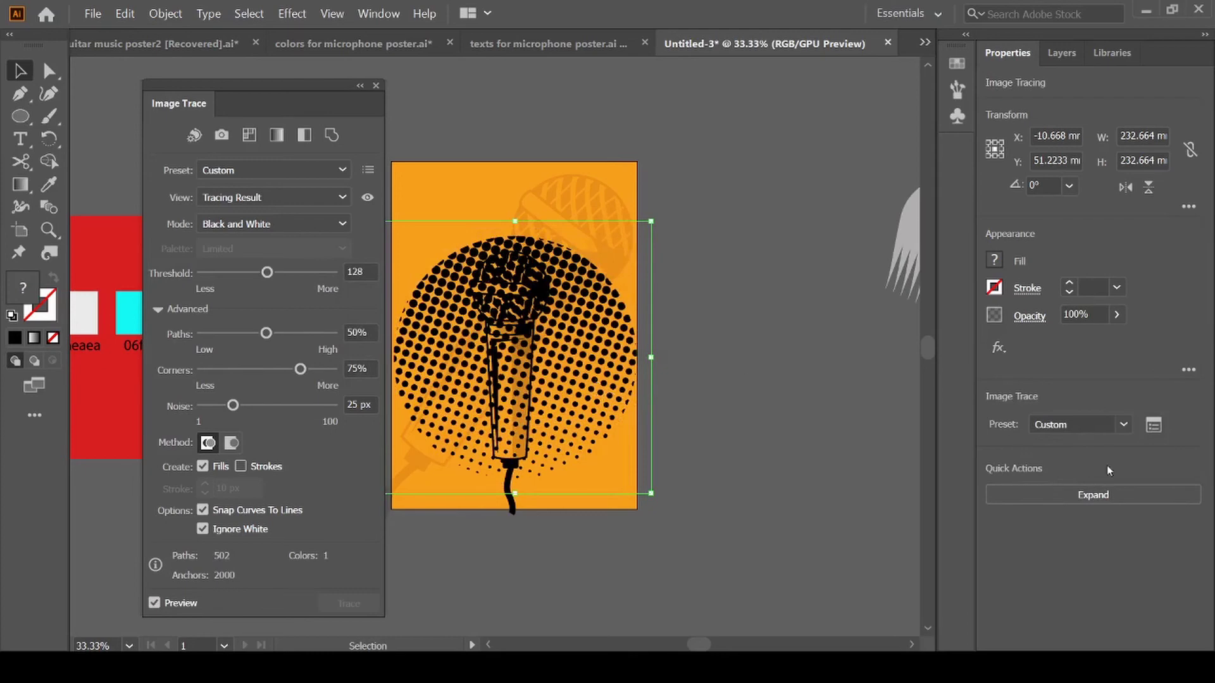
{"action": "left_click", "coordinate": [1087, 495]}
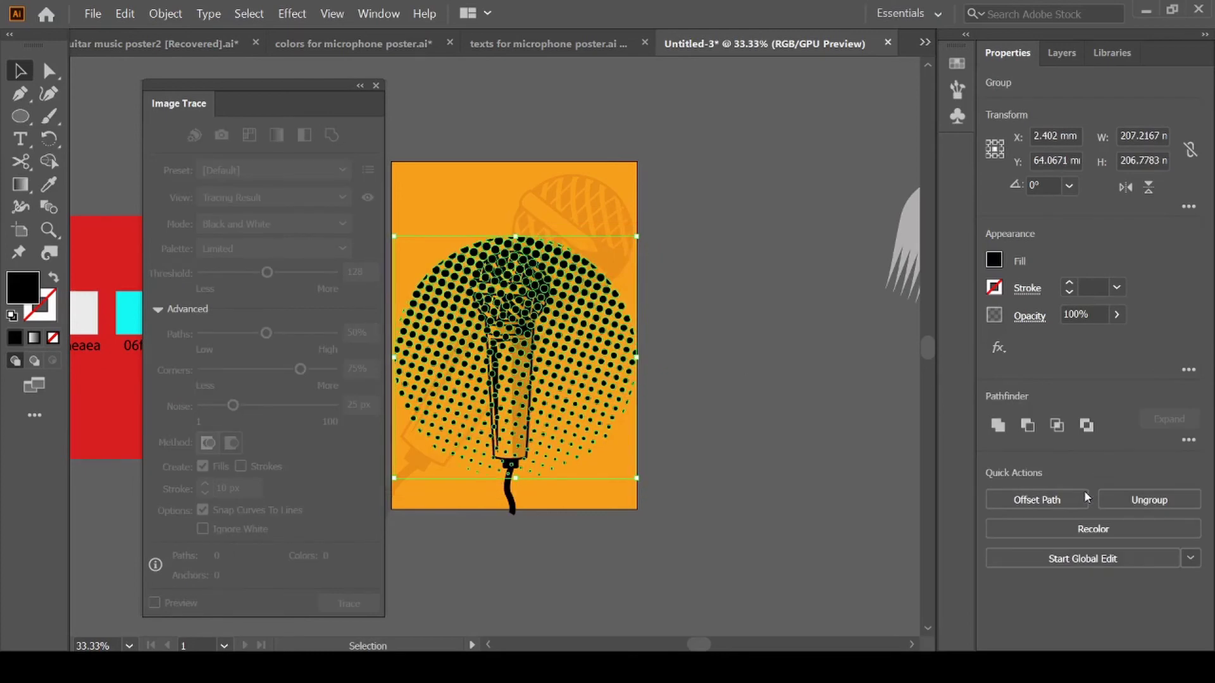
{"action": "left_click", "coordinate": [375, 86]}
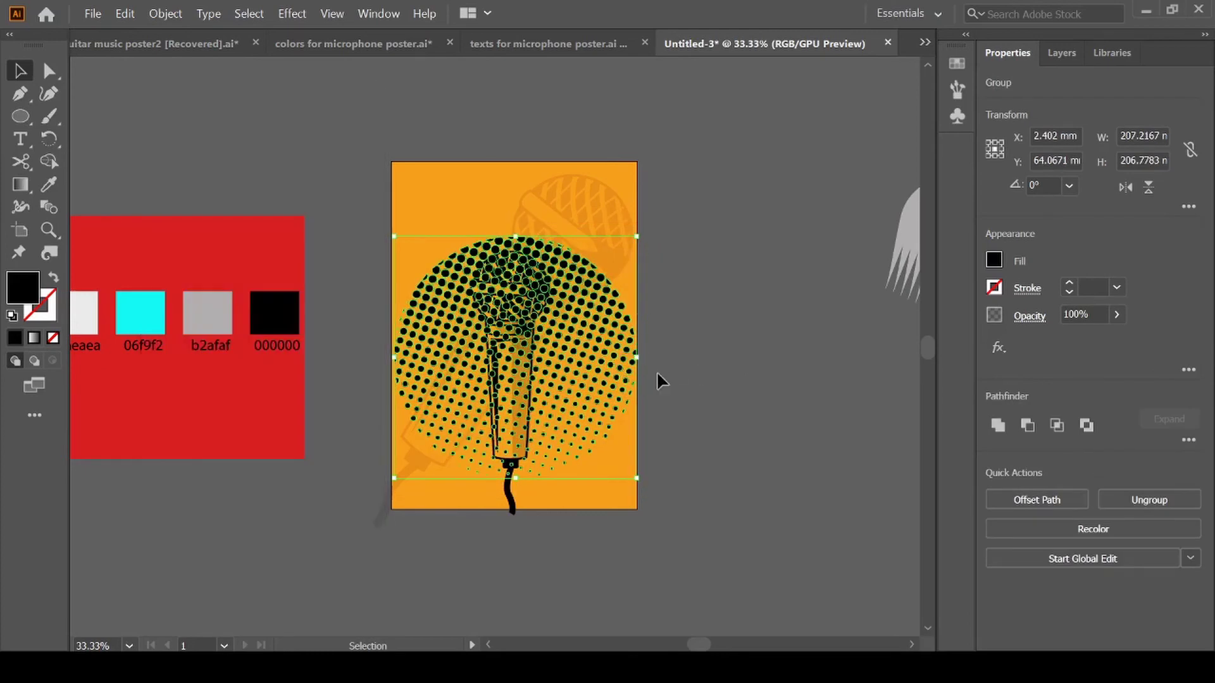
Recolor the expanded halftone dots with the light grey eaeaea swatch
{"action": "key", "text": "i"}
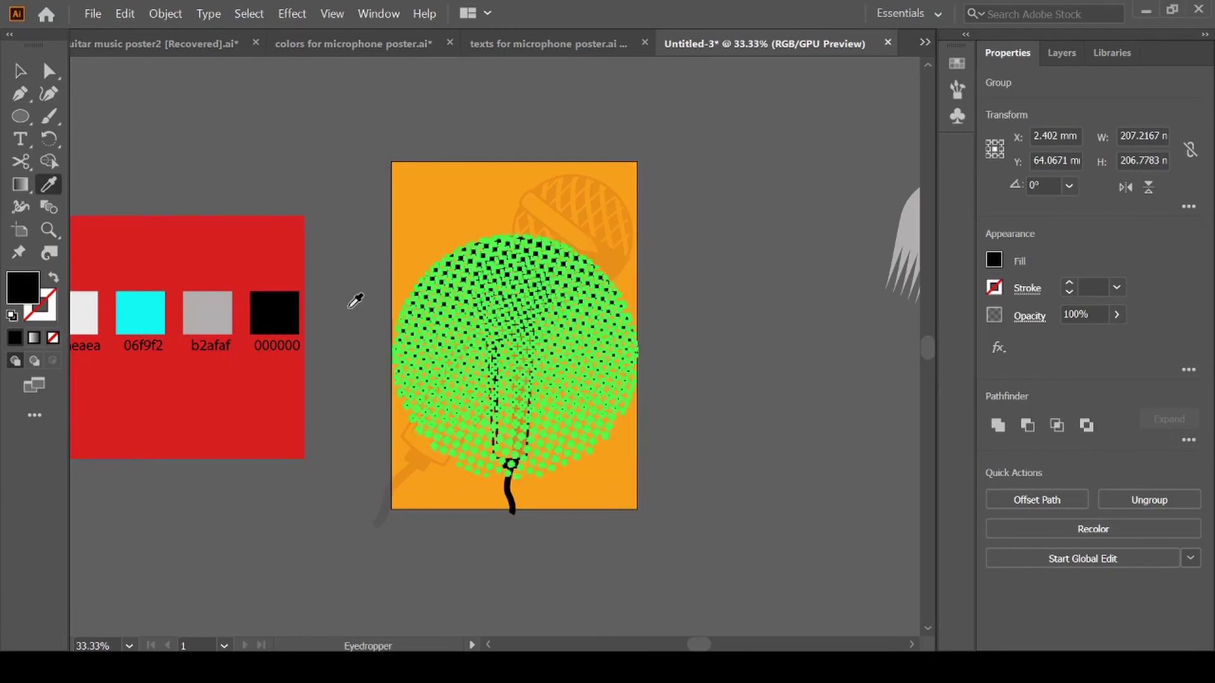
{"action": "scroll", "coordinate": [89, 302], "scroll_direction": "left", "scroll_amount": 3}
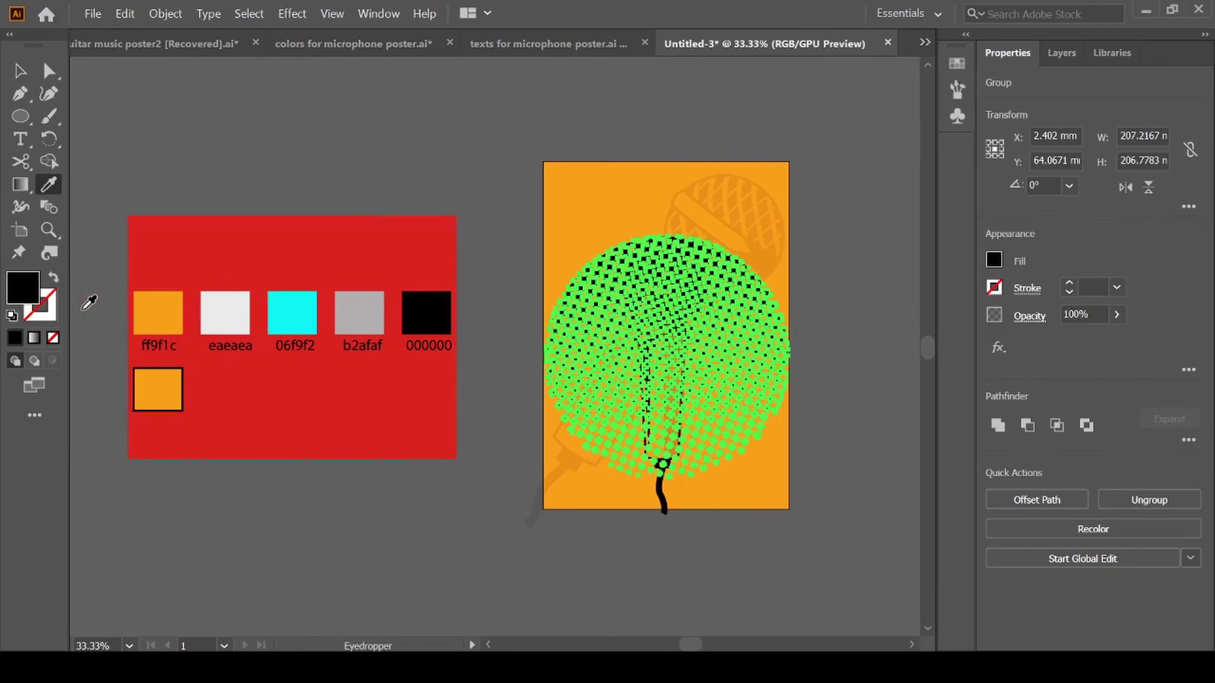
{"action": "left_click", "coordinate": [213, 317]}
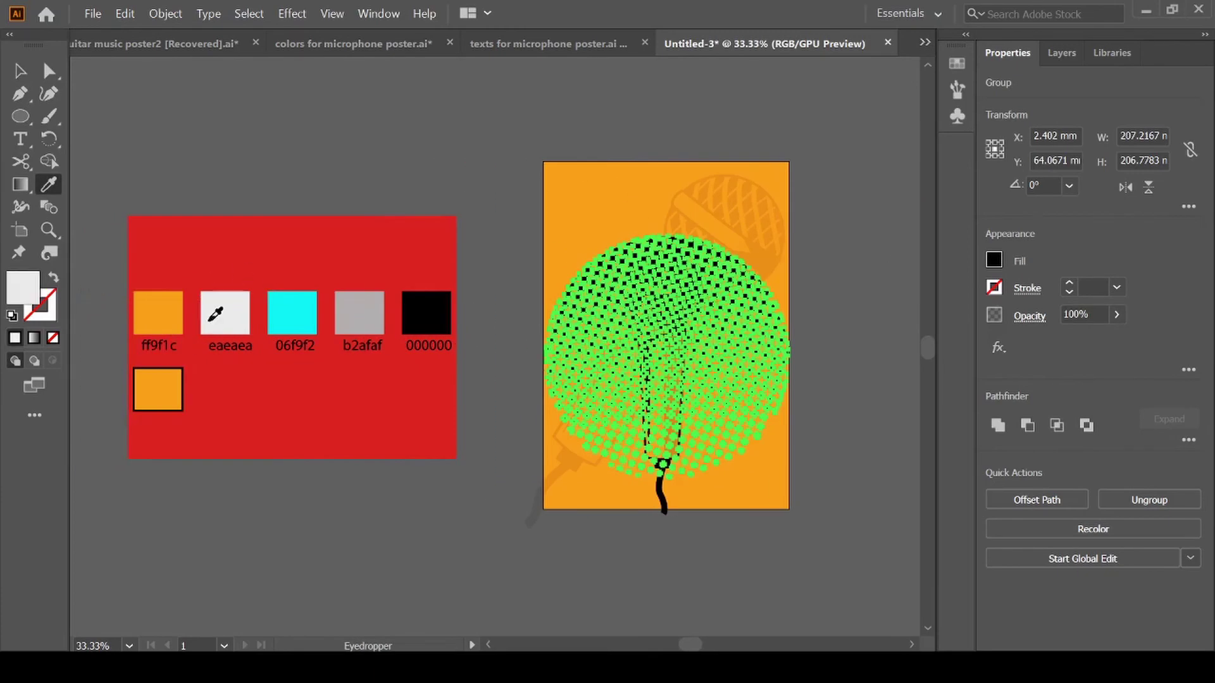
Move Layer 3 with the halftone circle below Layer 2 so it sits behind the microphones, and deselect it
{"action": "left_click", "coordinate": [1061, 52]}
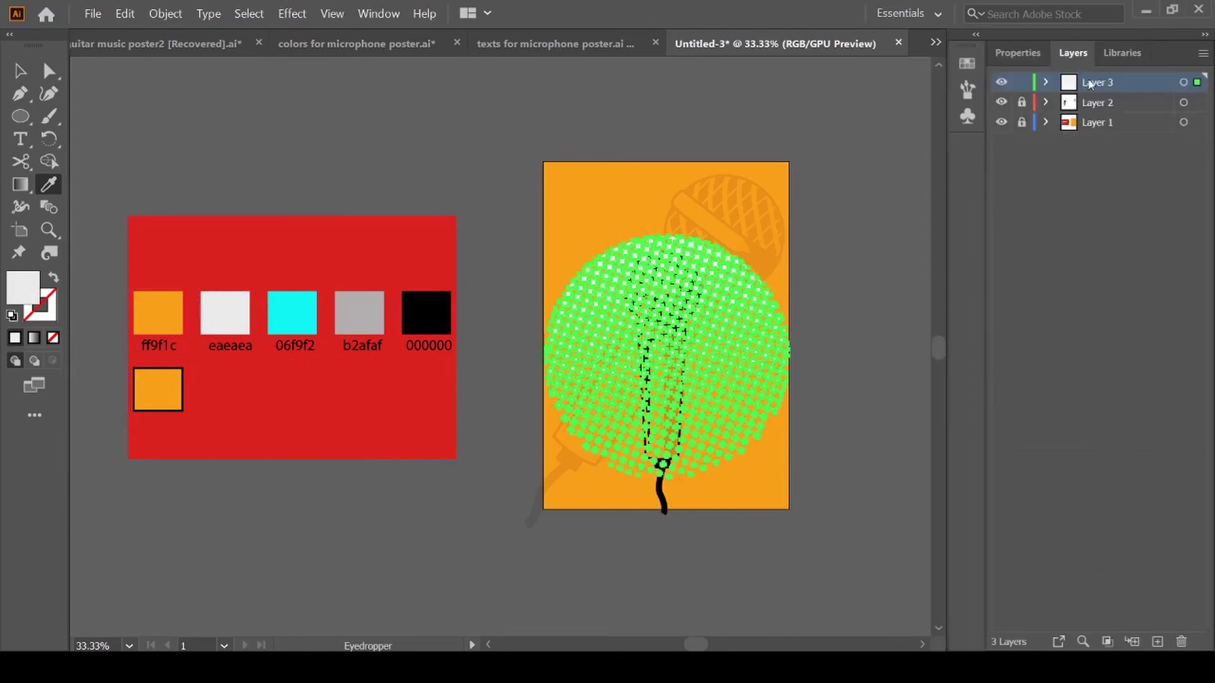
{"action": "left_click_drag", "start_coordinate": [1086, 85], "coordinate": [1084, 111]}
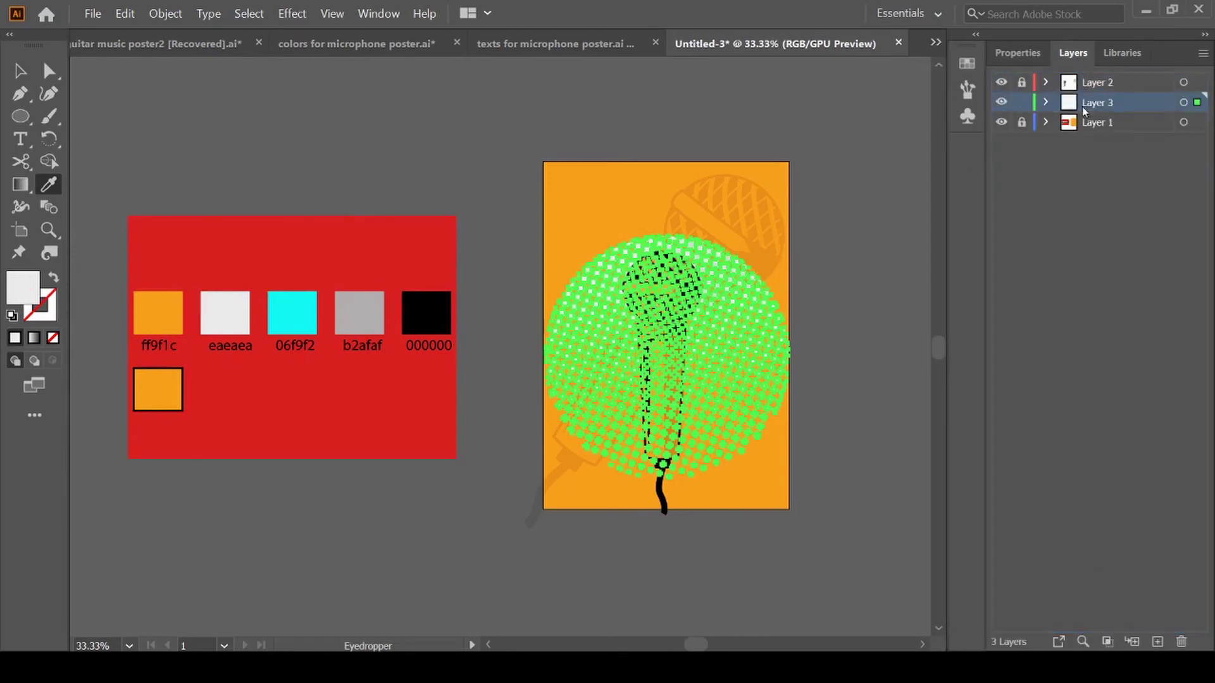
{"action": "left_click", "coordinate": [20, 70]}
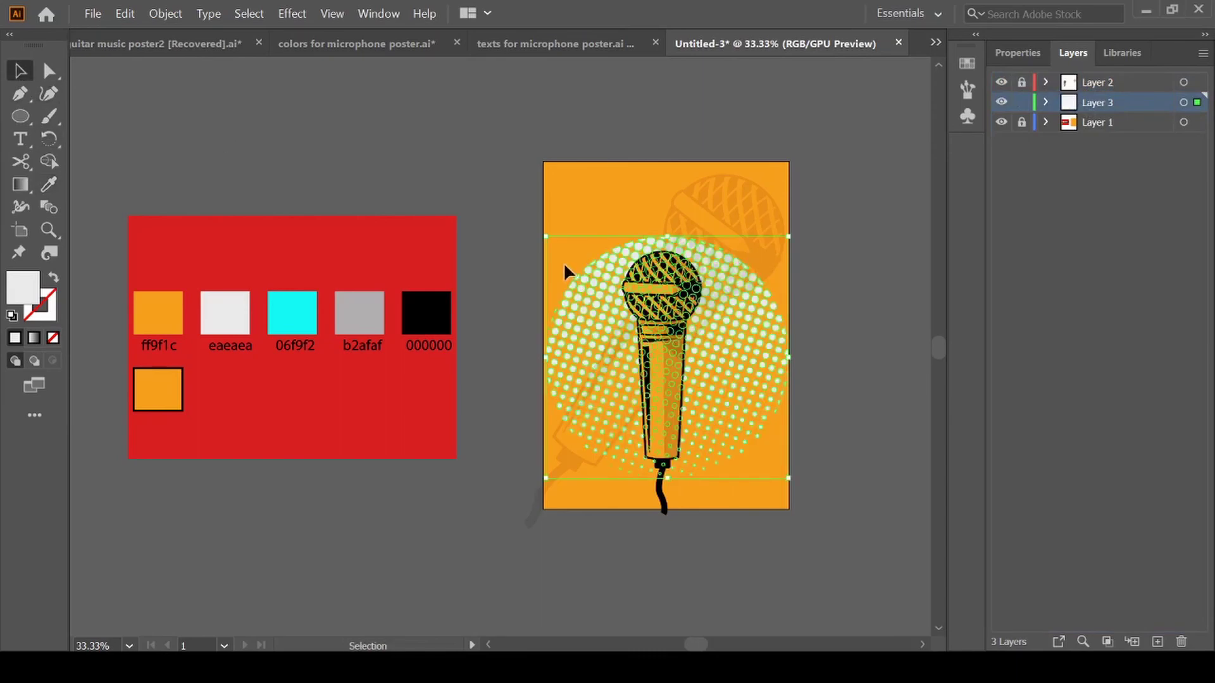
{"action": "left_click", "coordinate": [881, 296]}
{"action": "scroll", "coordinate": [879, 289], "scroll_direction": "right", "scroll_amount": 2}
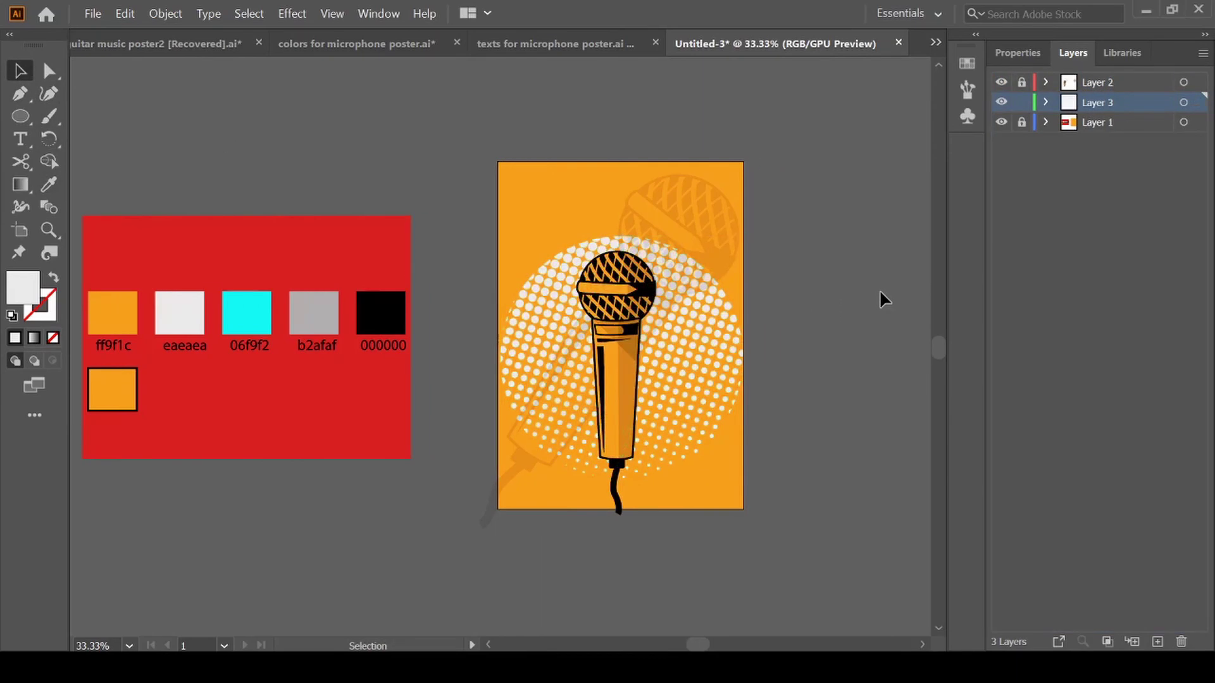
Set the halftone circle's opacity to 30%
{"action": "left_click", "coordinate": [697, 320]}
{"action": "left_click", "coordinate": [1026, 53]}
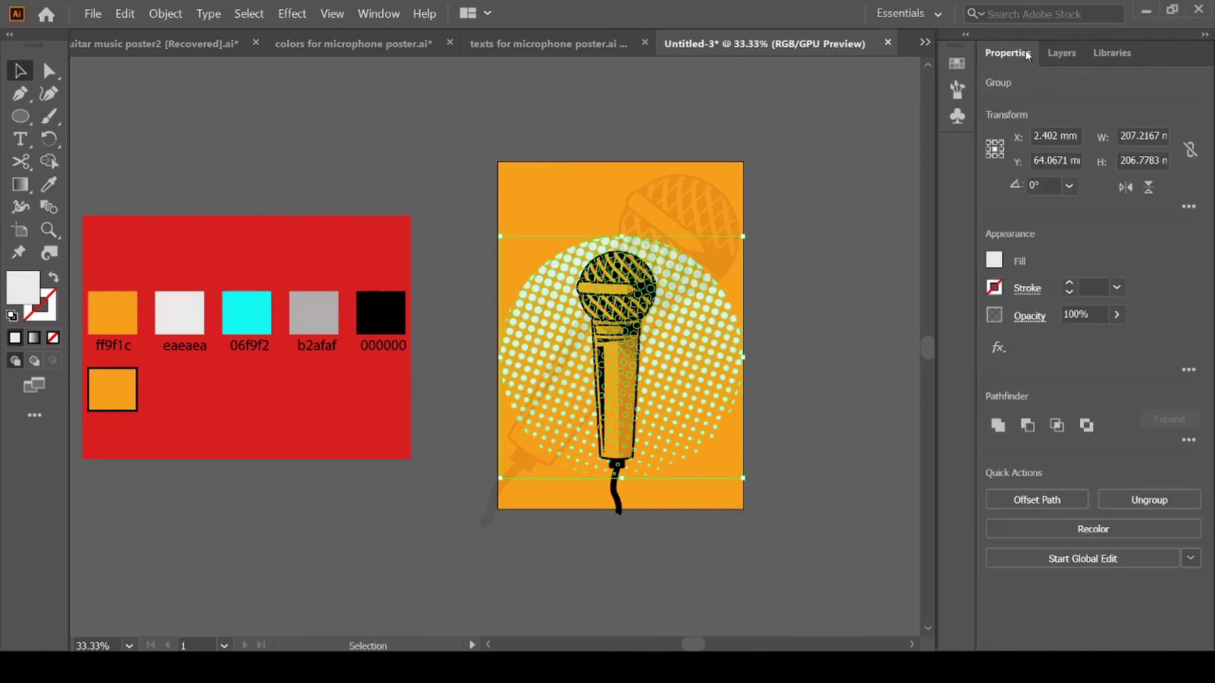
{"action": "left_click", "coordinate": [1093, 311]}
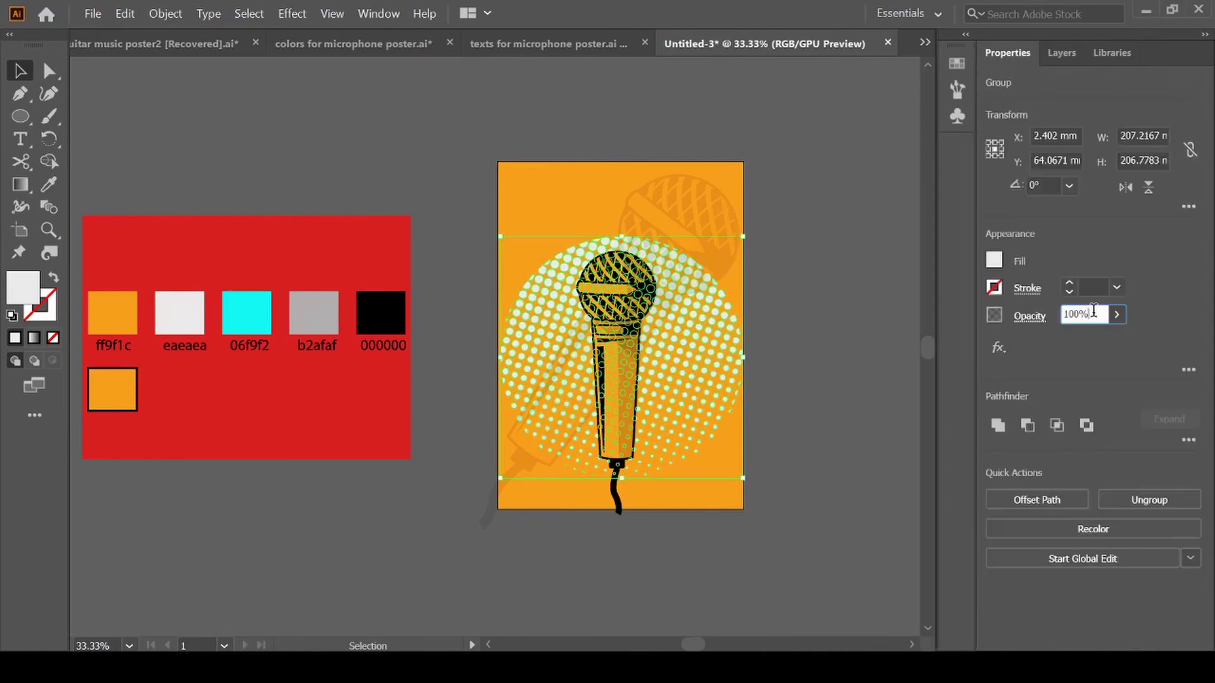
{"action": "key", "text": "BackSpace"}
{"action": "key", "text": "BackSpace"}
{"action": "key", "text": "BackSpace"}
{"action": "type", "text": "30"}
{"action": "key", "text": "Return"}
{"action": "left_click", "coordinate": [859, 347]}
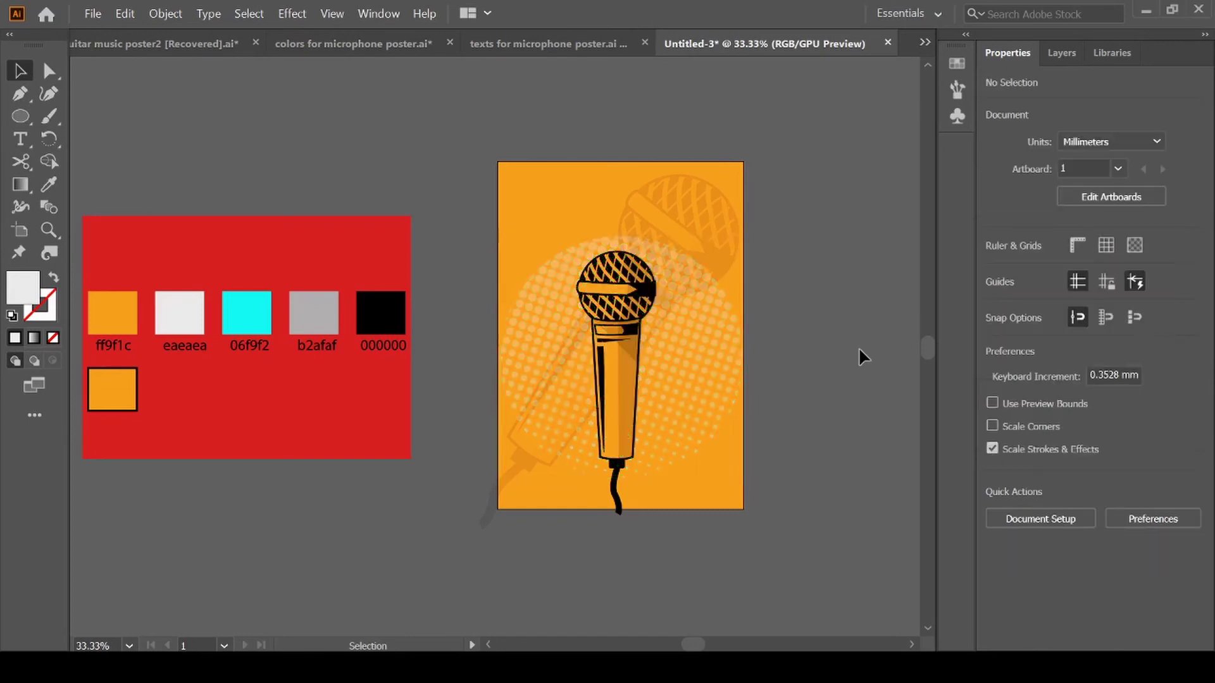
Shift the halftone circle up about 5 mm on the poster
{"action": "left_click", "coordinate": [720, 349]}
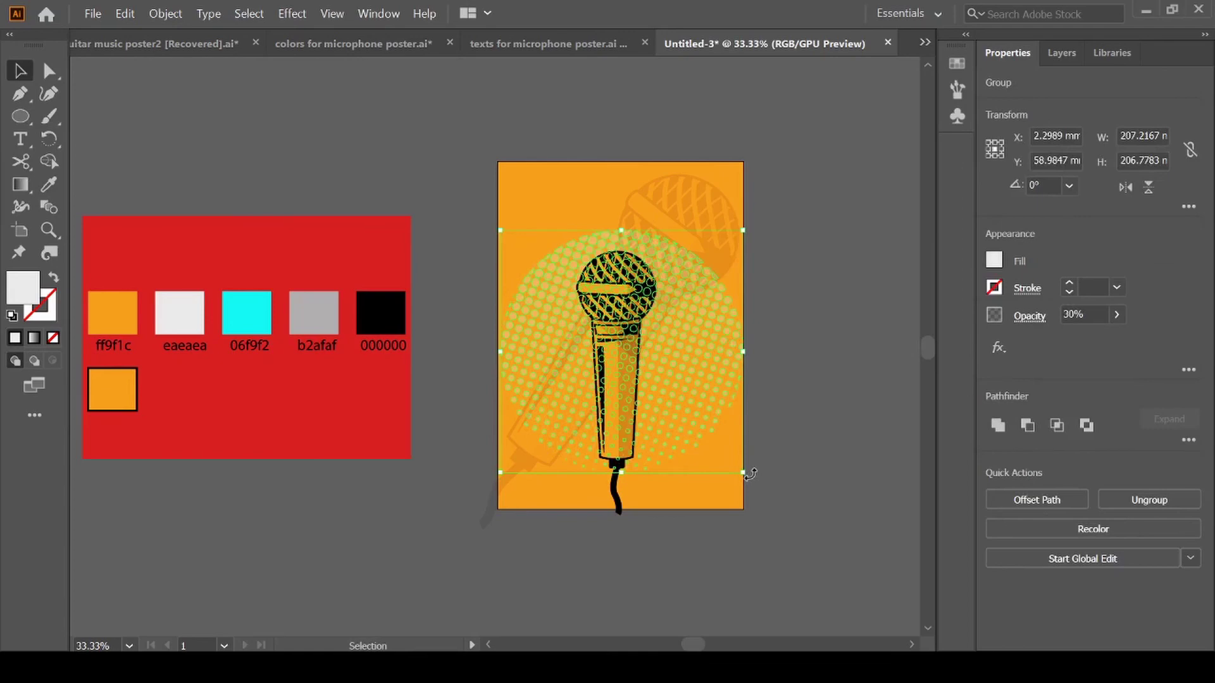
{"action": "left_click_drag", "start_coordinate": [749, 474], "coordinate": [790, 473]}
{"action": "left_click", "coordinate": [811, 452]}
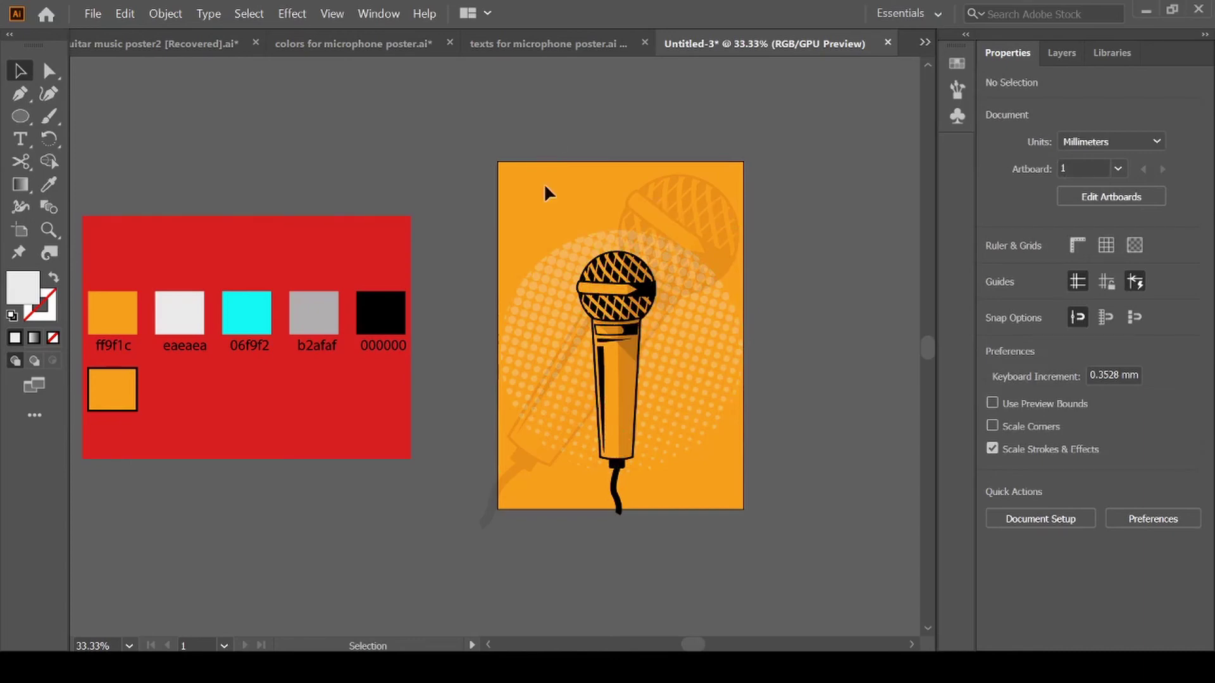
Choose the Assassin$ font for new text with the Type tool
{"action": "key", "text": "t"}
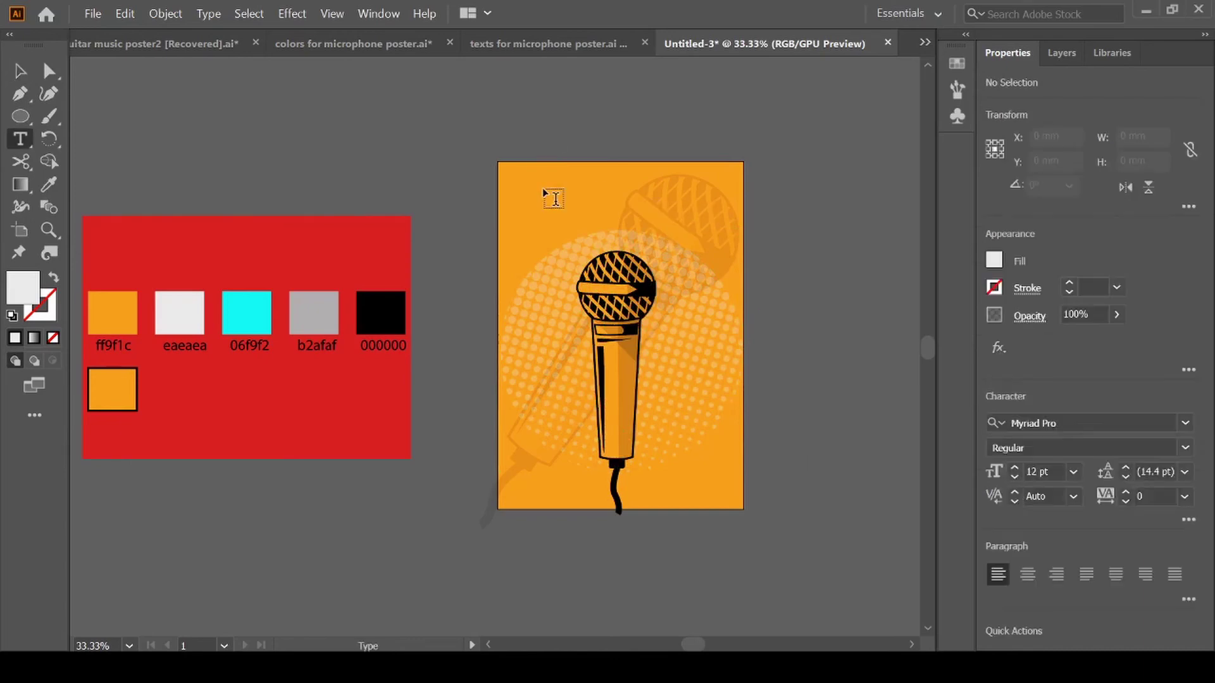
{"action": "left_click", "coordinate": [1067, 423]}
{"action": "key", "text": "BackSpace"}
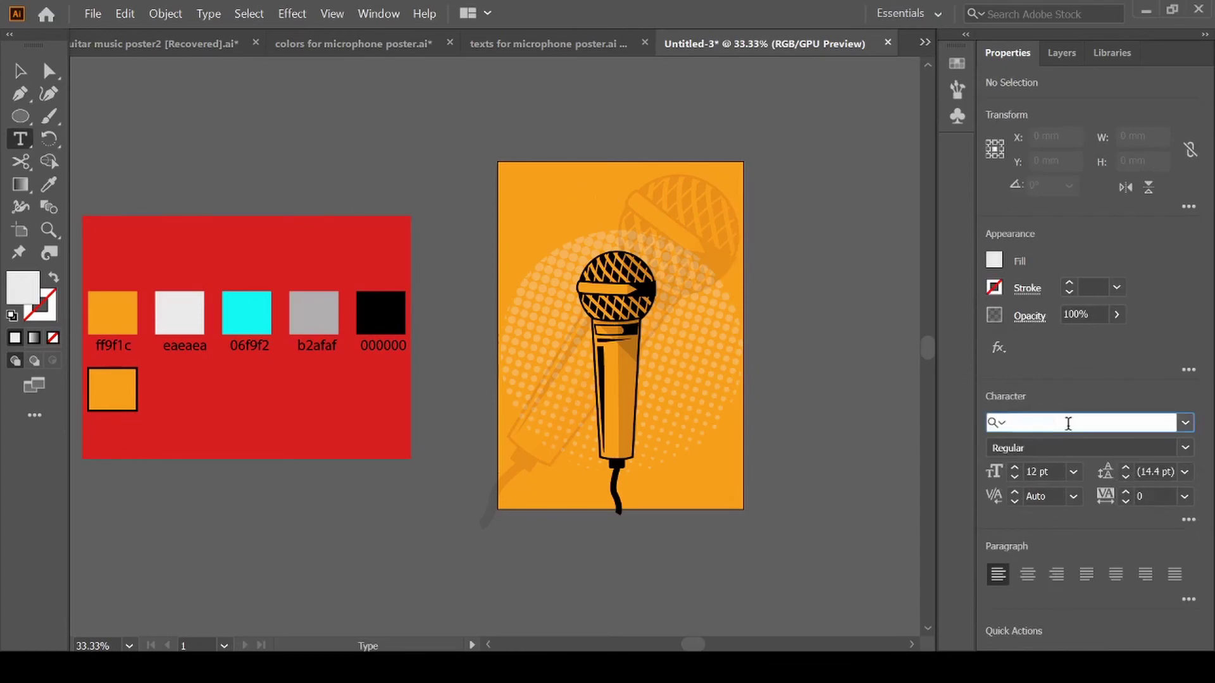
{"action": "type", "text": "a"}
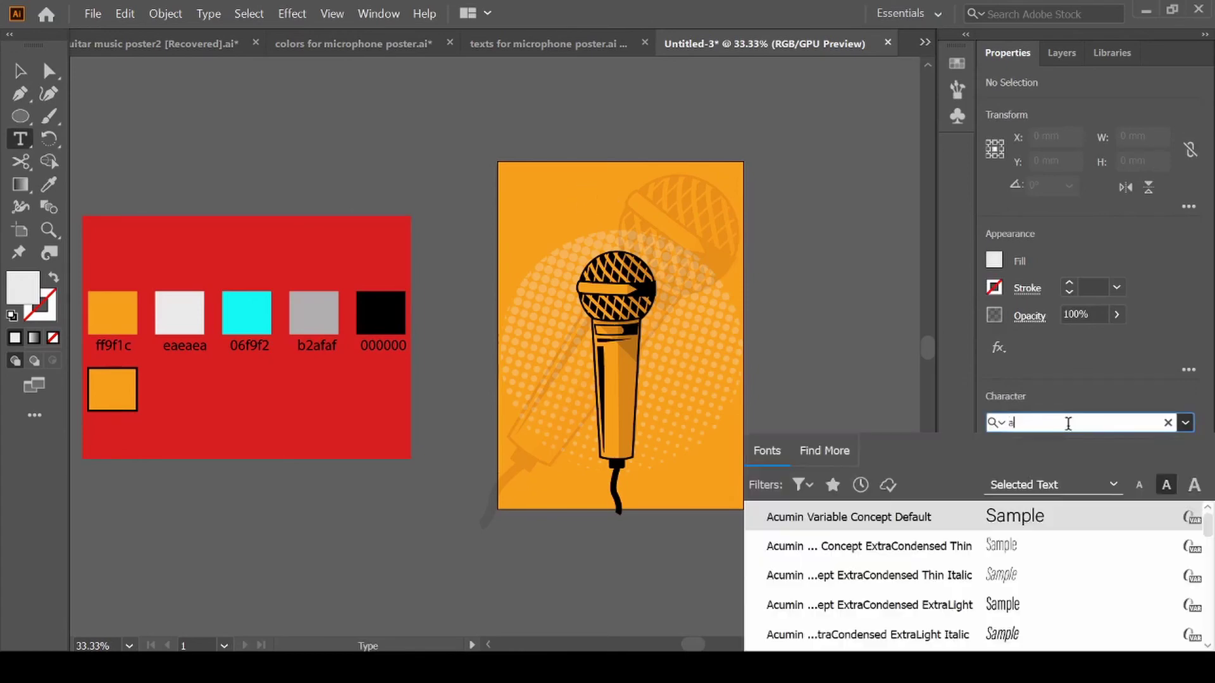
{"action": "type", "text": "ss"}
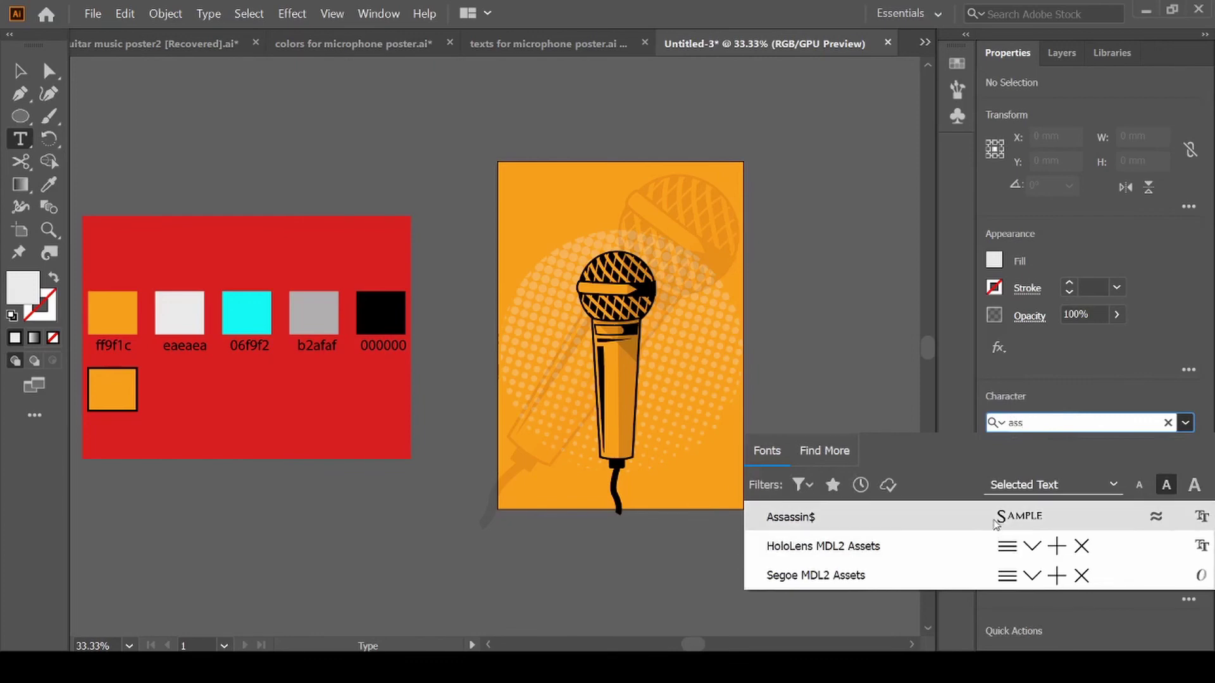
{"action": "left_click", "coordinate": [997, 520]}
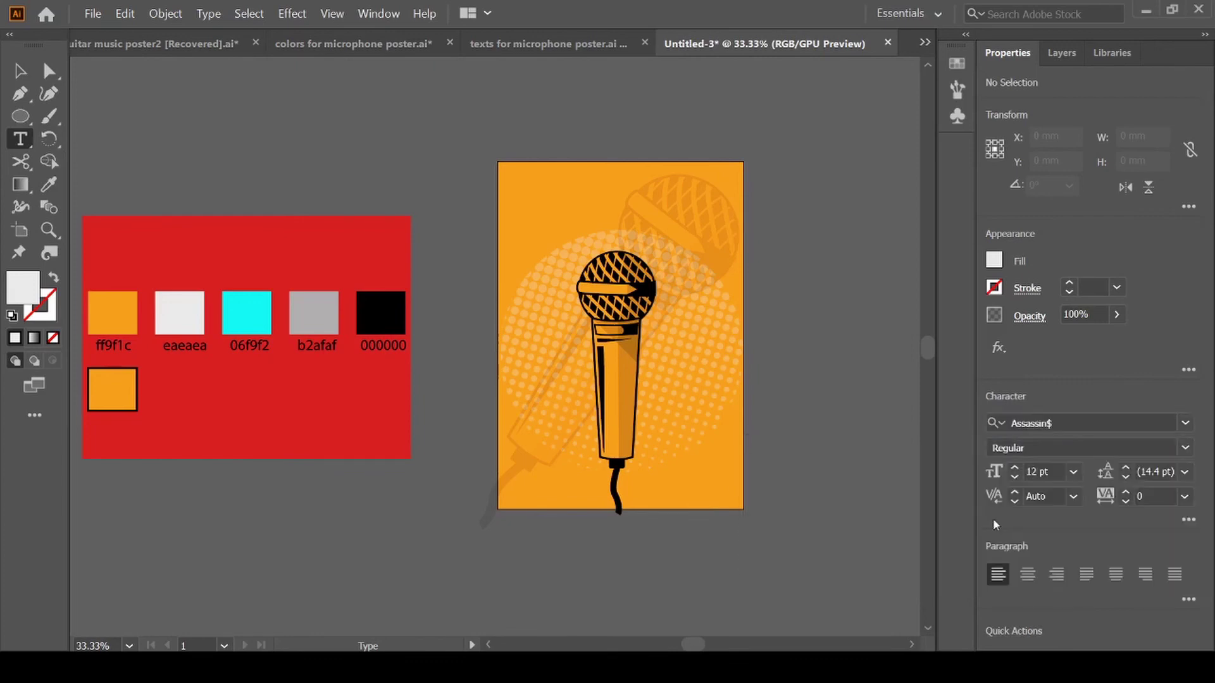
Set the text size to 93 pt and the tracking to 100
{"action": "left_click", "coordinate": [1074, 473]}
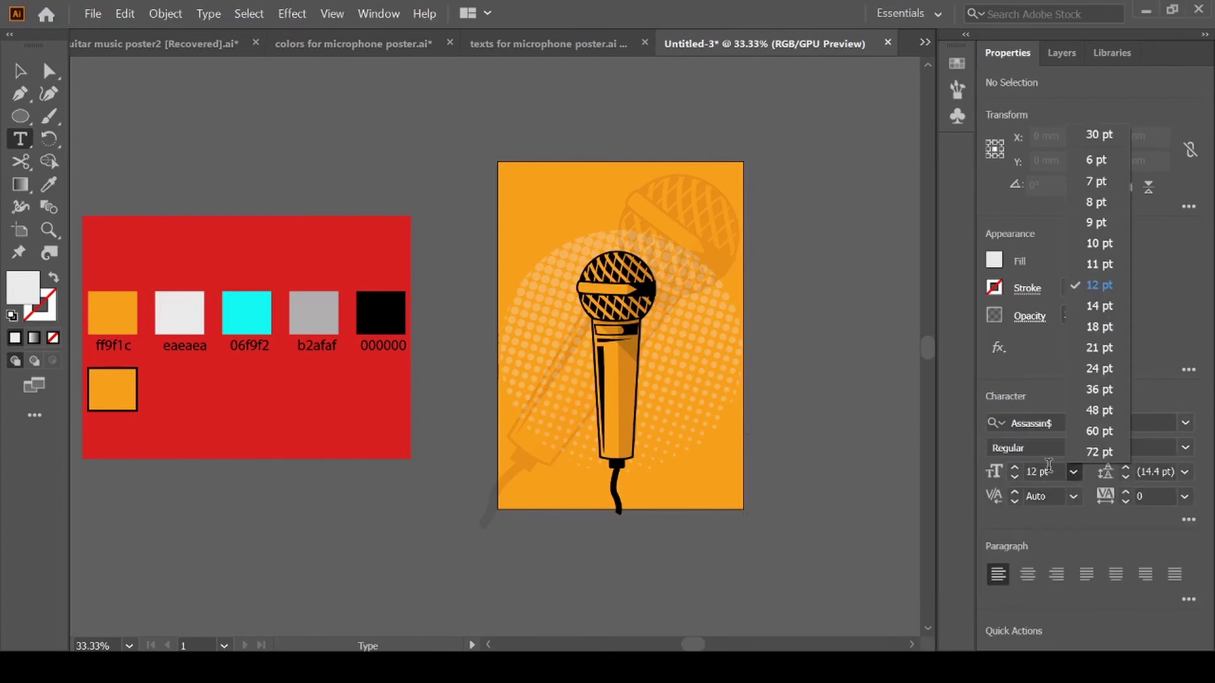
{"action": "left_click", "coordinate": [1049, 471]}
{"action": "type", "text": "93"}
{"action": "key", "text": "Return"}
{"action": "left_click", "coordinate": [1159, 496]}
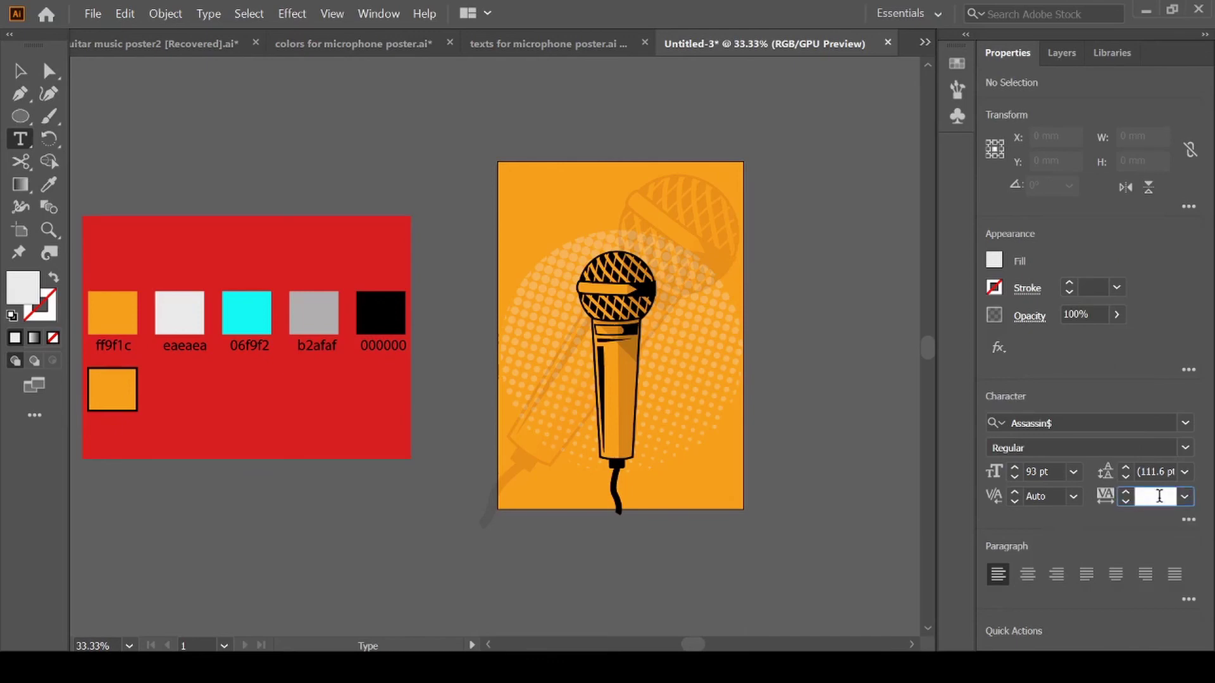
{"action": "type", "text": "100"}
Add the title "Music" at the poster's upper edge and color it with the light grey eaeaea swatch
{"action": "left_click", "coordinate": [575, 174]}
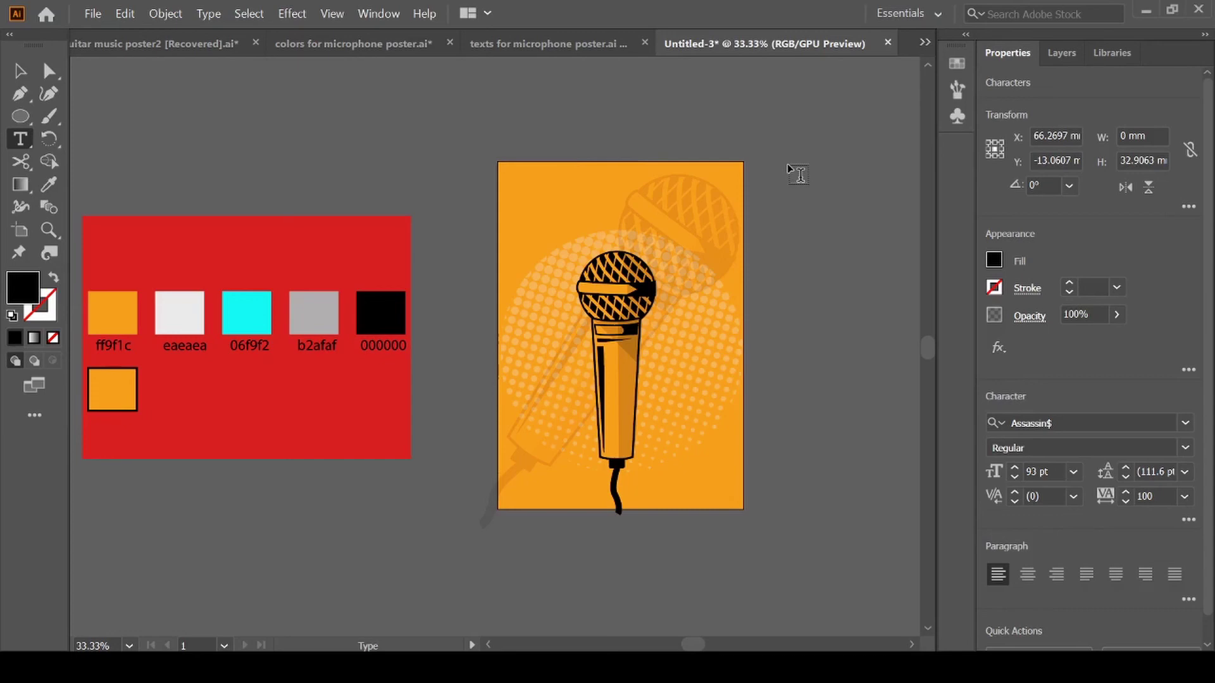
{"action": "type", "text": "Music"}
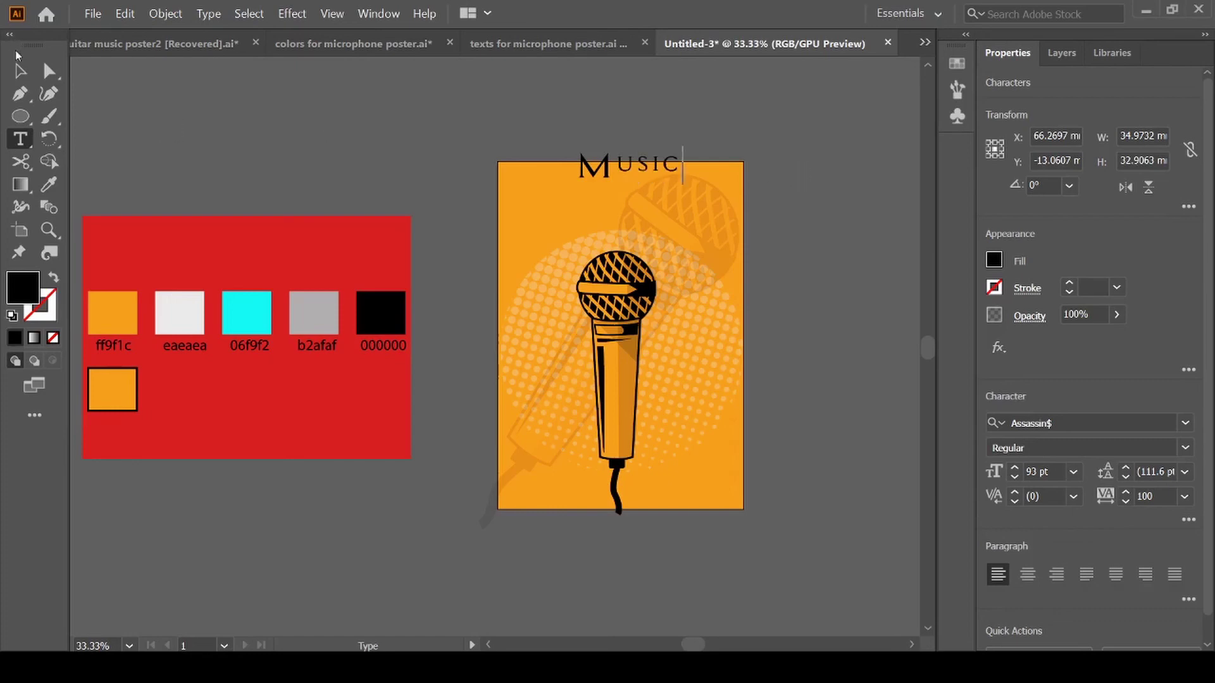
{"action": "left_click", "coordinate": [20, 70]}
{"action": "key", "text": "i"}
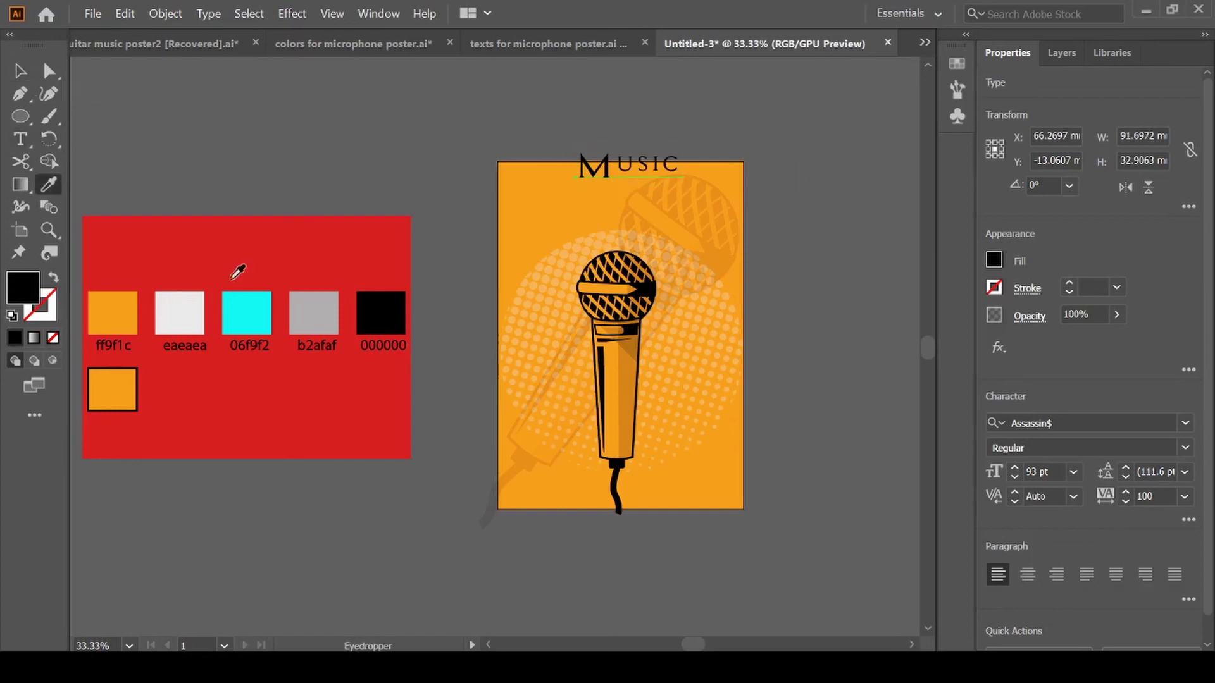
{"action": "left_click", "coordinate": [184, 304]}
{"action": "left_click", "coordinate": [22, 74]}
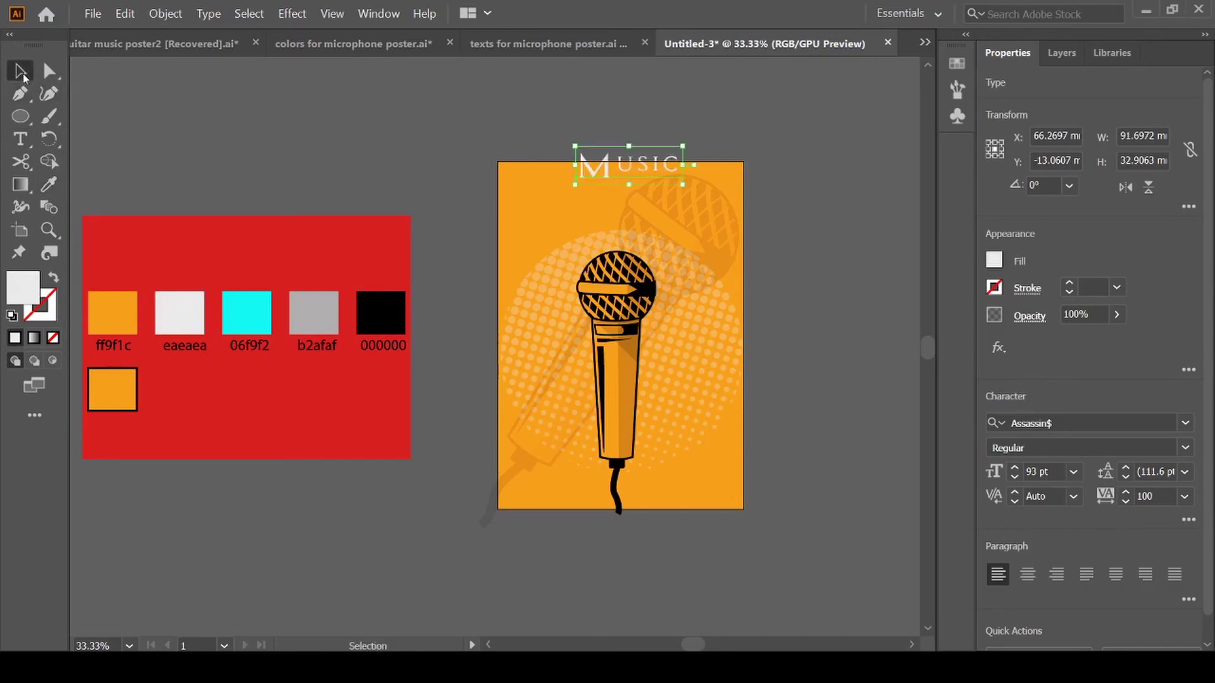
Move the "Music" title down inside the poster's upper edge and place a duplicate of it directly below
{"action": "left_click_drag", "start_coordinate": [627, 162], "coordinate": [615, 181]}
{"action": "left_click", "coordinate": [825, 132]}
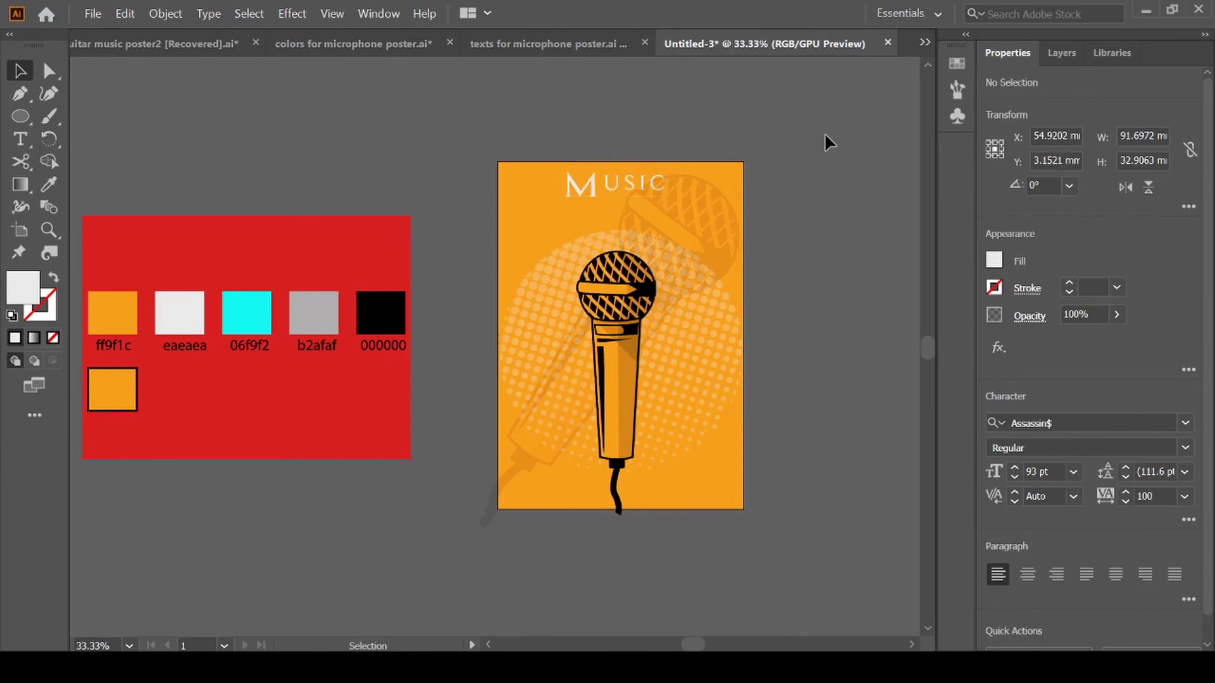
{"action": "left_click", "coordinate": [633, 181]}
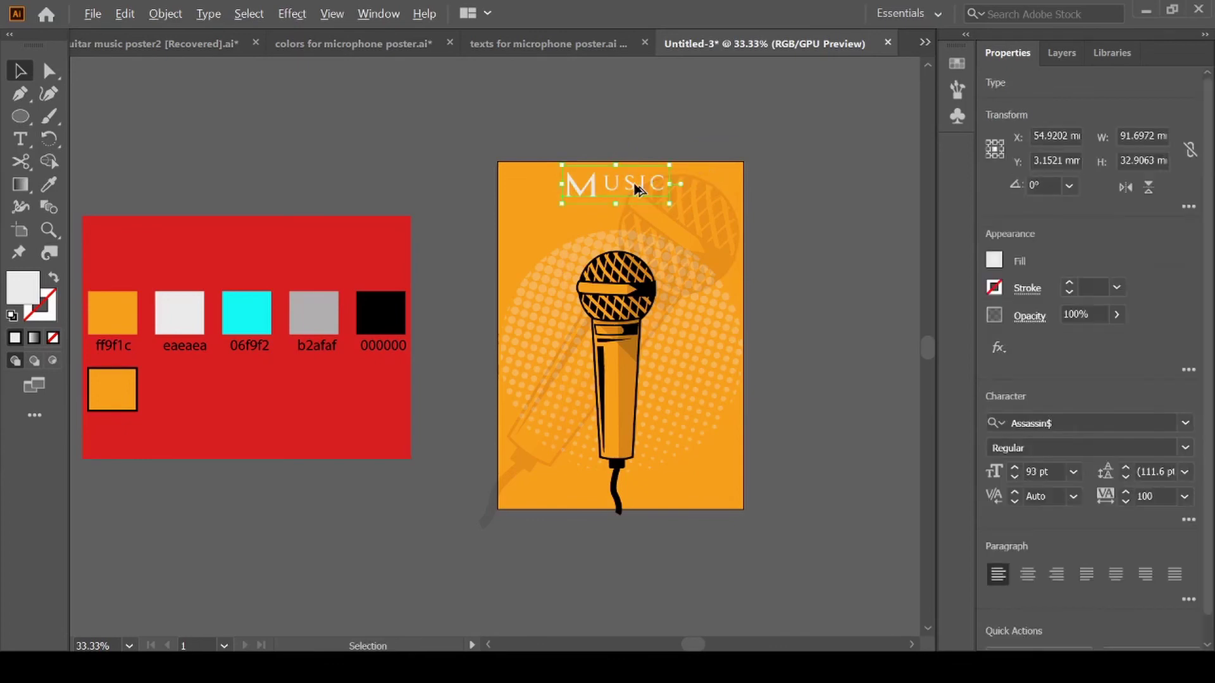
{"action": "left_click_drag", "start_coordinate": [633, 181], "coordinate": [631, 217]}
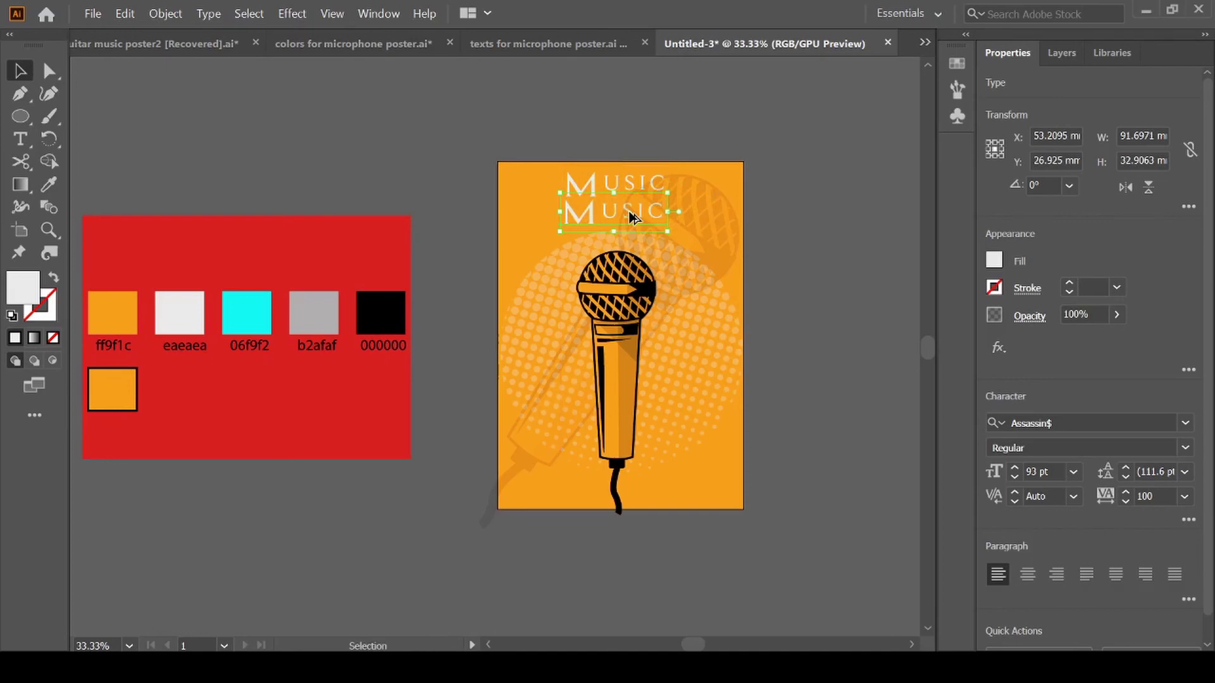
{"action": "left_click", "coordinate": [753, 202]}
Set the text size of the lower "Music" copy to 100 pt
{"action": "left_click", "coordinate": [643, 206]}
{"action": "left_click", "coordinate": [1051, 473]}
{"action": "key", "text": "BackSpace"}
{"action": "key", "text": "BackSpace"}
{"action": "key", "text": "BackSpace"}
{"action": "key", "text": "BackSpace"}
{"action": "key", "text": "BackSpace"}
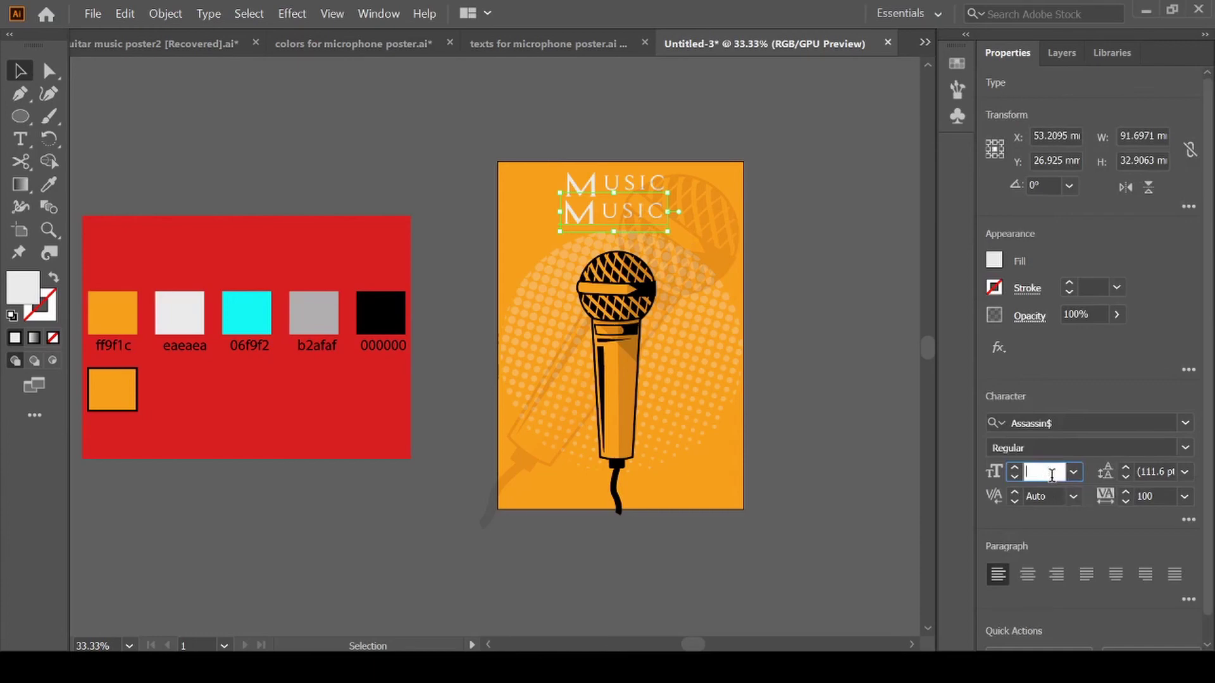
{"action": "type", "text": "100"}
{"action": "left_click", "coordinate": [1155, 496]}
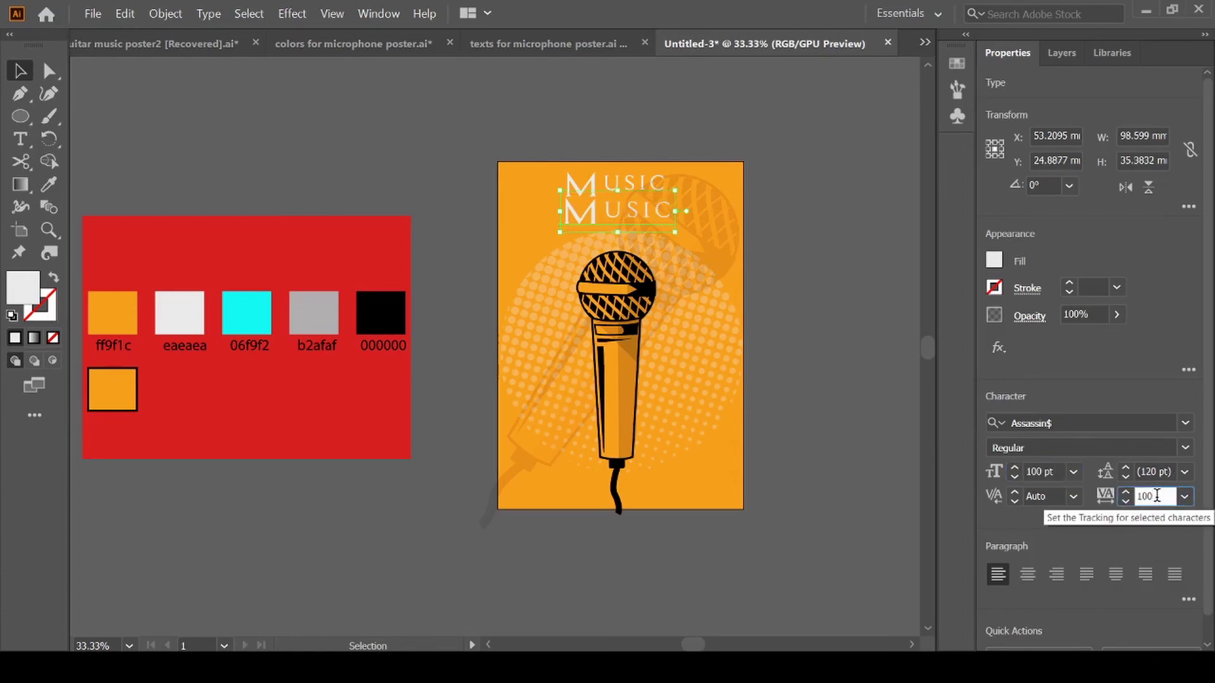
Replace the lower copy's text with "Festival" and shift it left so it sits centered beneath "Music"
{"action": "double_click", "coordinate": [640, 213]}
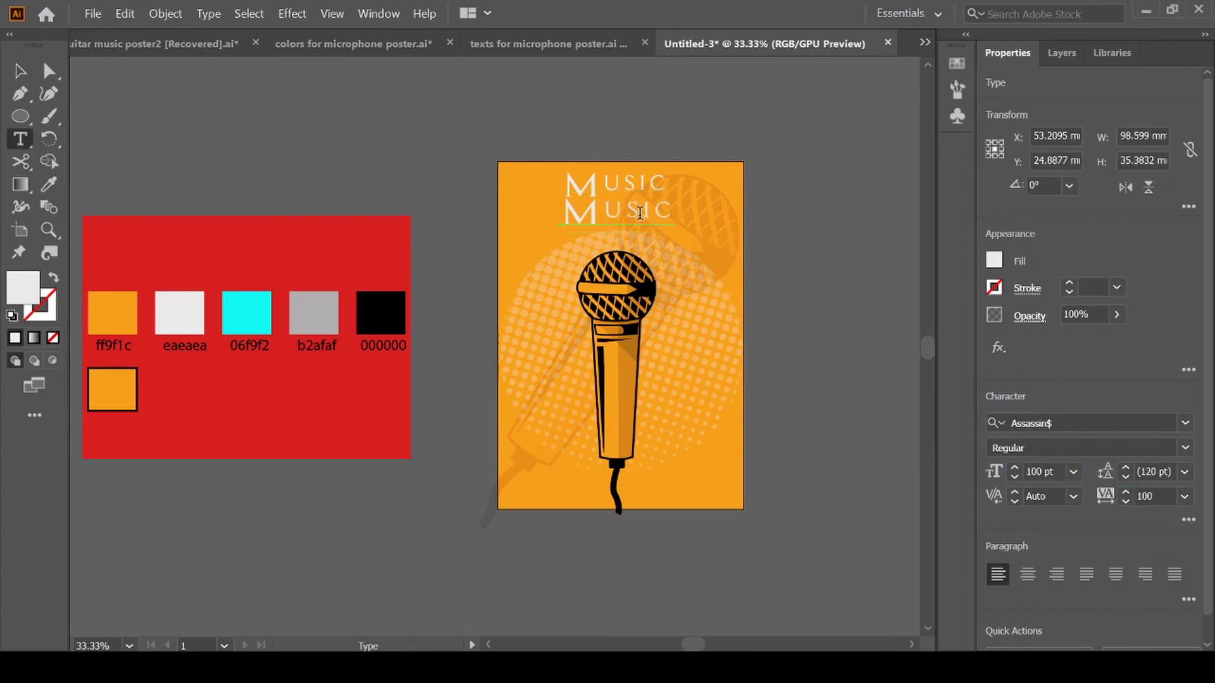
{"action": "left_click", "coordinate": [672, 212]}
{"action": "key", "text": "BackSpace"}
{"action": "key", "text": "BackSpace"}
{"action": "key", "text": "BackSpace"}
{"action": "key", "text": "BackSpace"}
{"action": "key", "text": "BackSpace"}
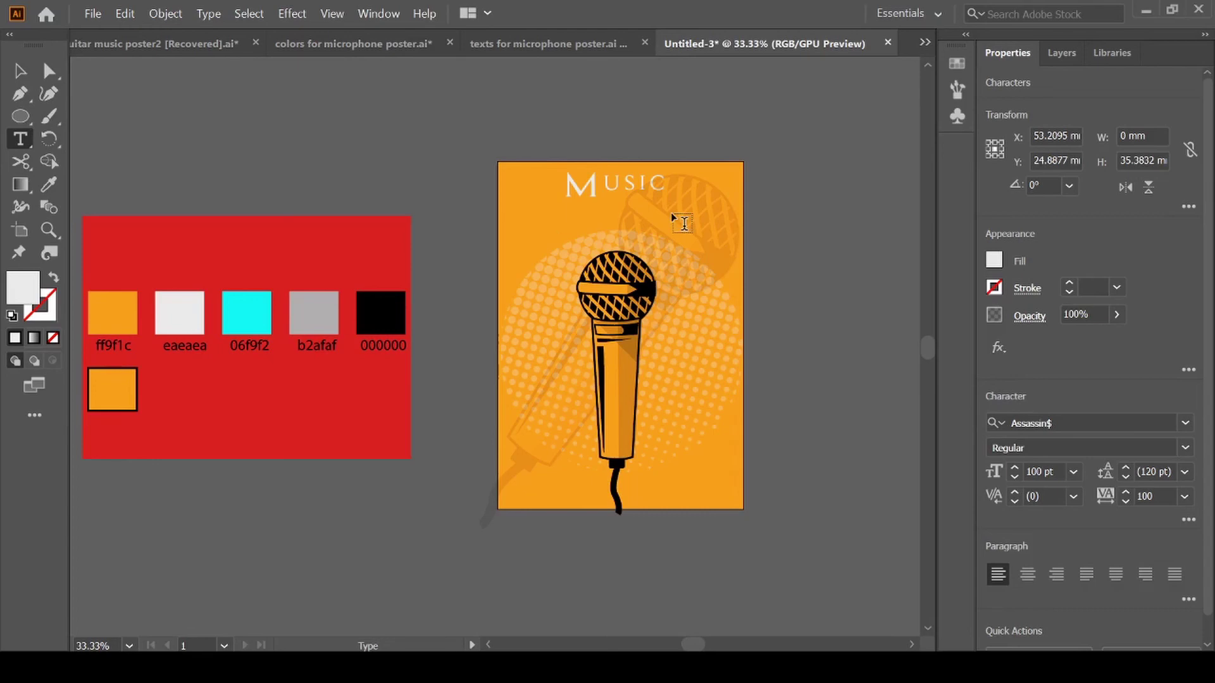
{"action": "type", "text": "Fes"}
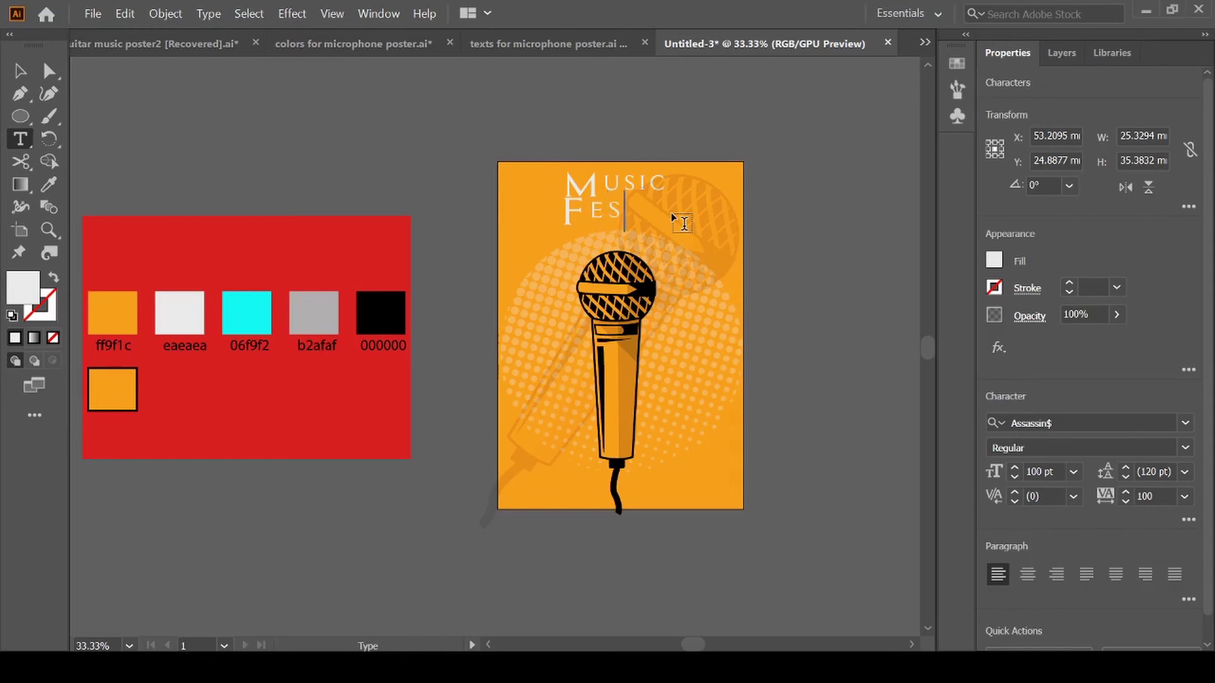
{"action": "type", "text": "tival"}
{"action": "left_click", "coordinate": [20, 71]}
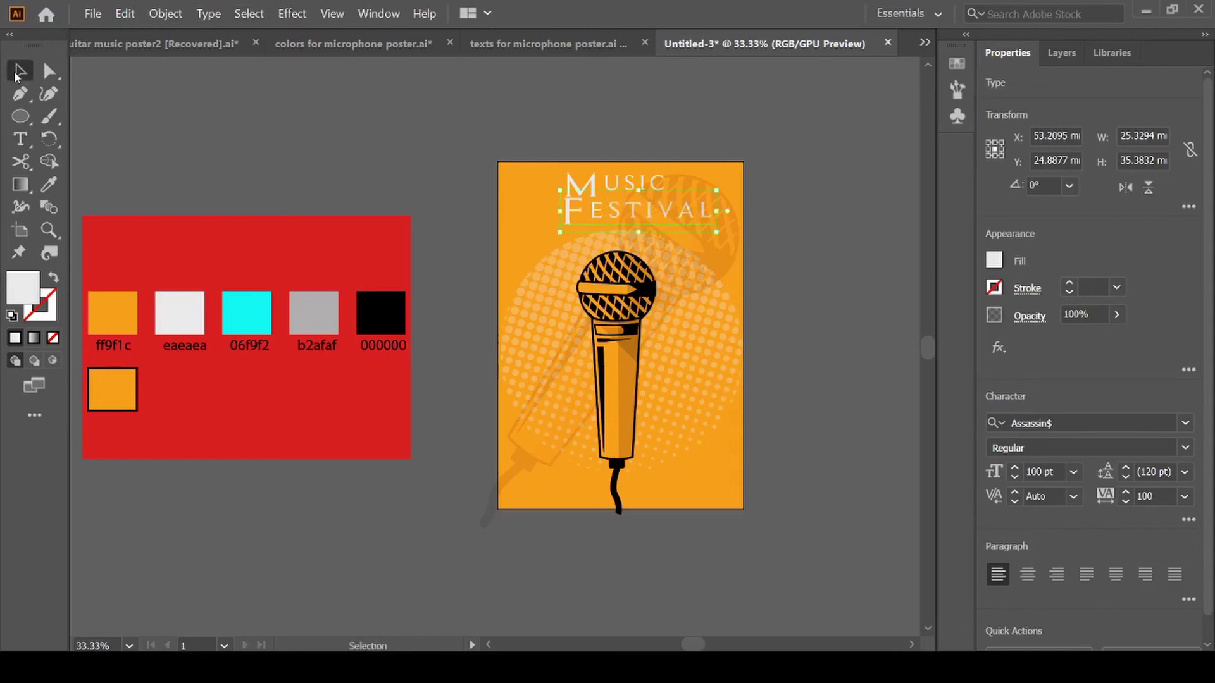
{"action": "left_click_drag", "start_coordinate": [632, 207], "coordinate": [612, 203]}
{"action": "left_click", "coordinate": [838, 222]}
Start a new point text just above the poster and set its size to 30 pt
{"action": "scroll", "coordinate": [628, 189], "scroll_direction": "up", "scroll_amount": 1}
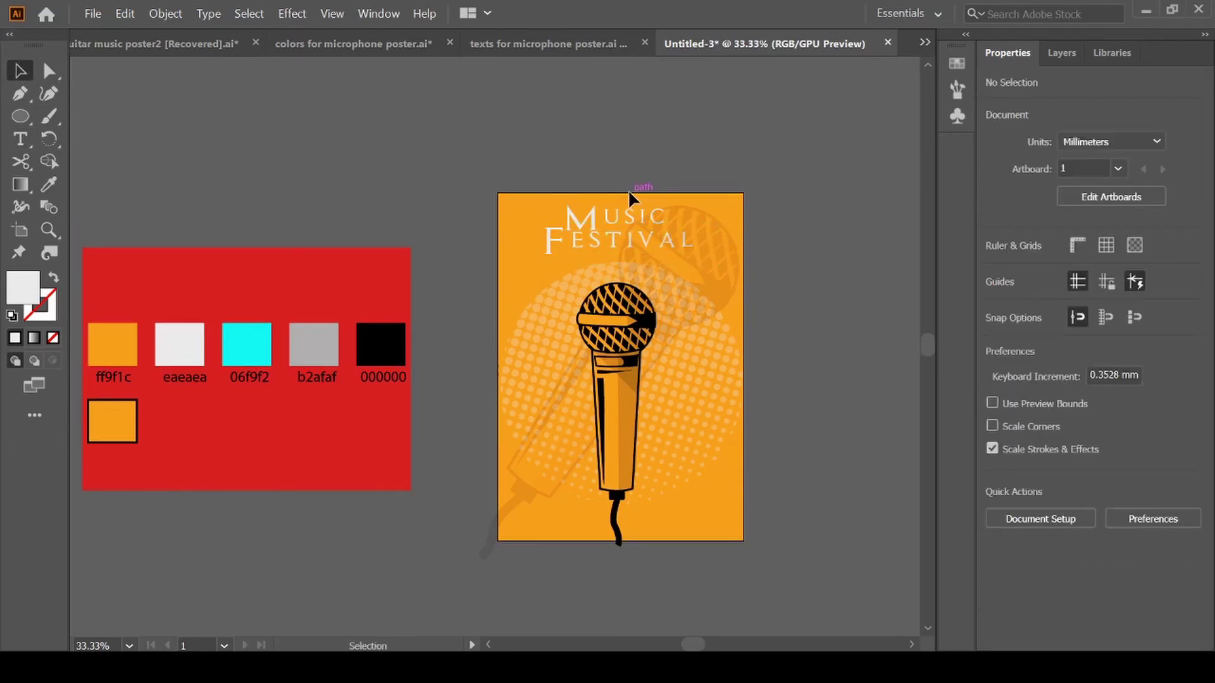
{"action": "key", "text": "t"}
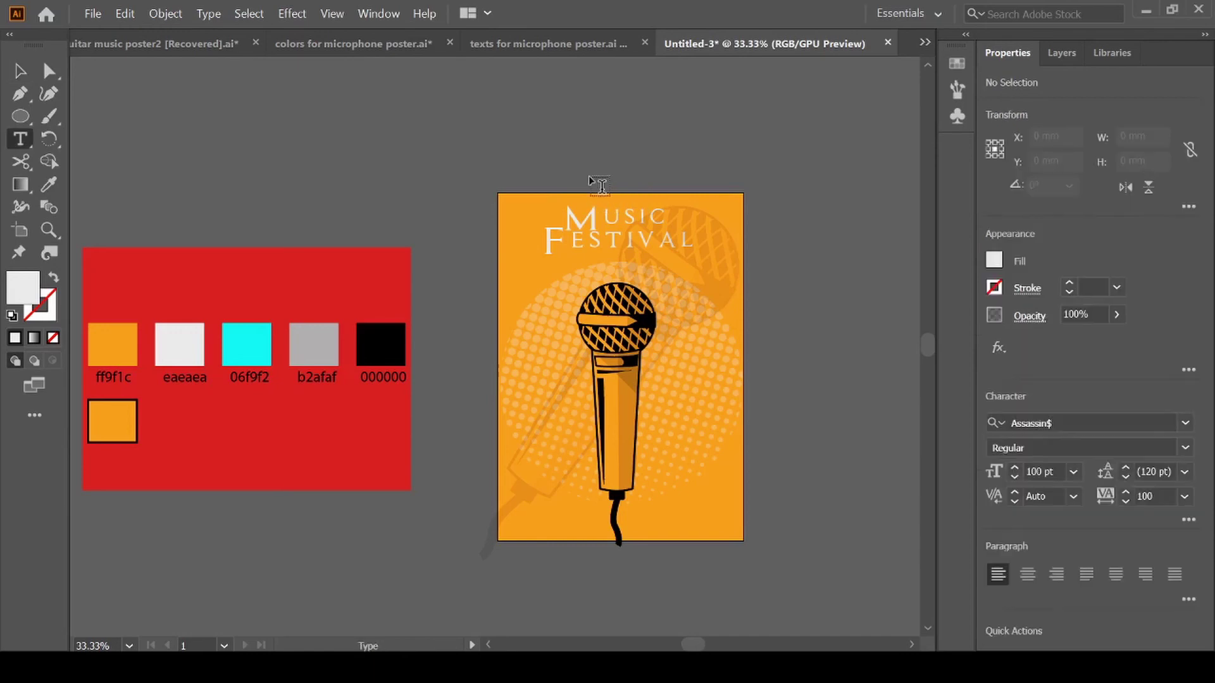
{"action": "left_click", "coordinate": [600, 185]}
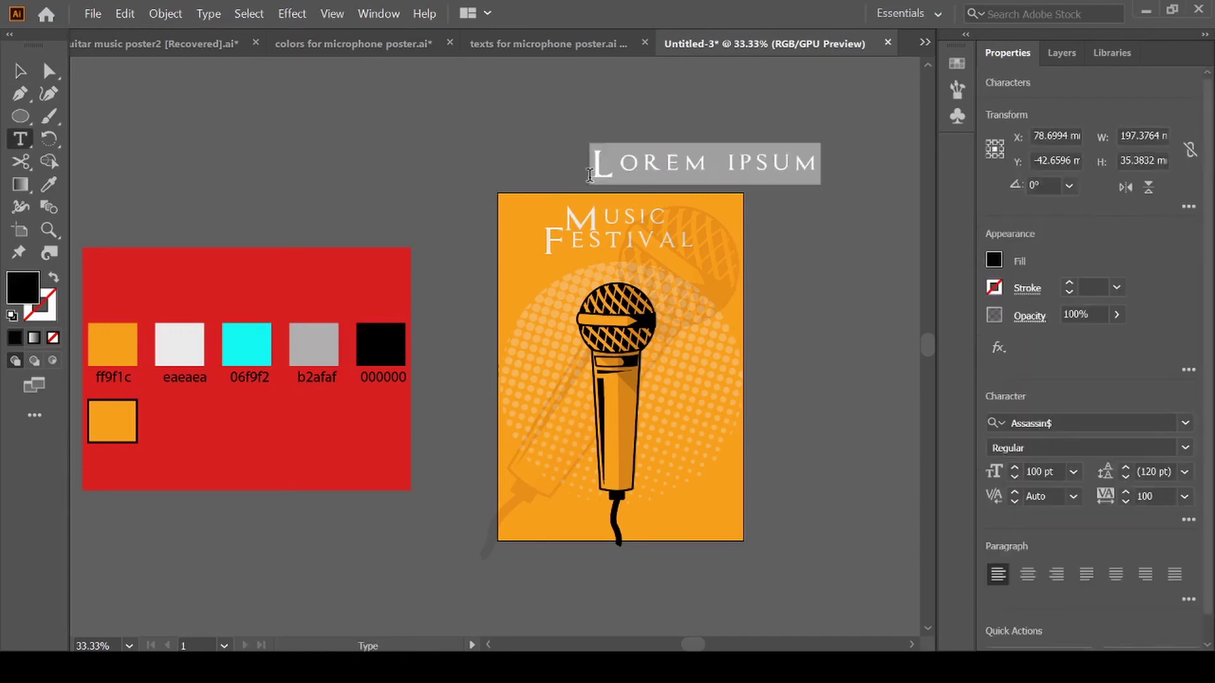
{"action": "left_click", "coordinate": [1053, 472]}
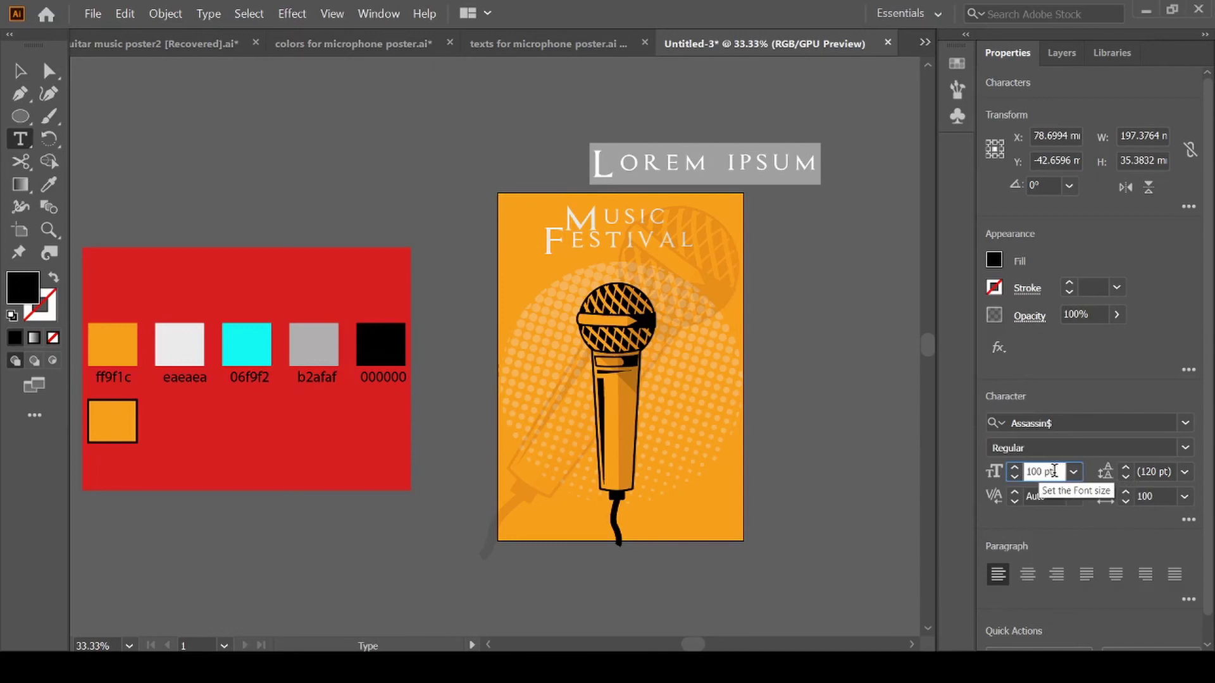
{"action": "key", "text": "BackSpace"}
{"action": "key", "text": "BackSpace"}
{"action": "key", "text": "BackSpace"}
{"action": "key", "text": "BackSpace"}
{"action": "key", "text": "BackSpace"}
{"action": "key", "text": "BackSpace"}
{"action": "type", "text": "30"}
Set the new text's tracking to 2530 and its font to Times New Roman
{"action": "left_click", "coordinate": [1164, 494]}
{"action": "type", "text": "2"}
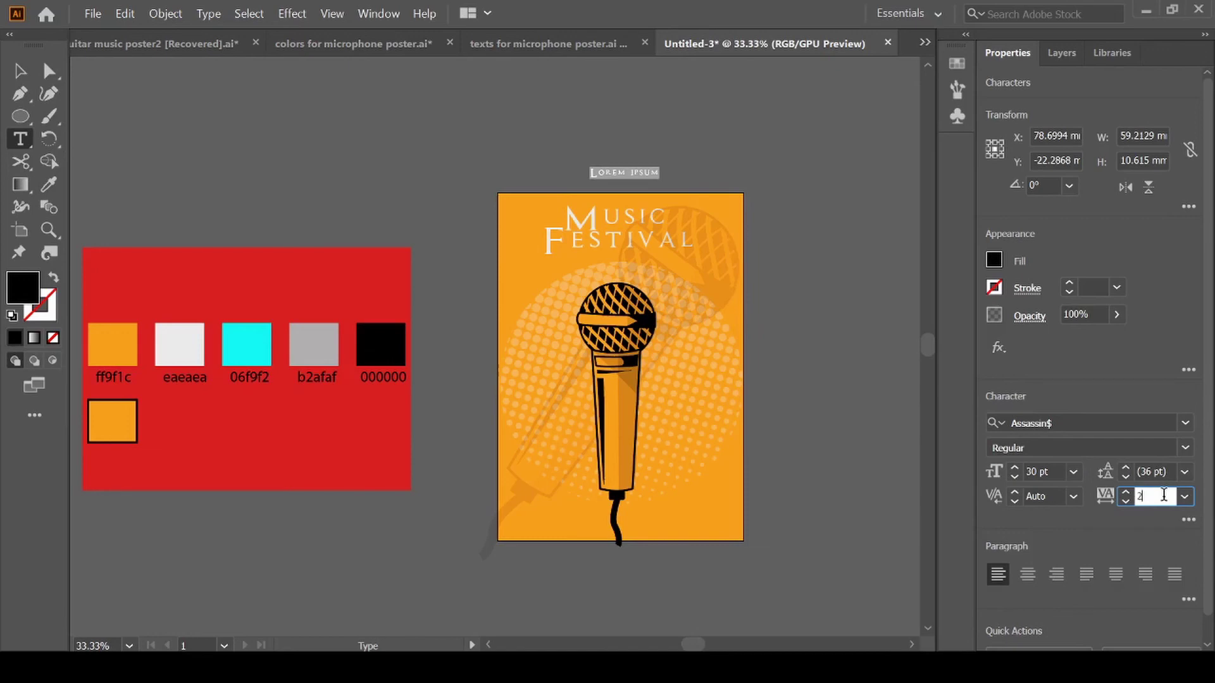
{"action": "type", "text": "530"}
{"action": "left_click", "coordinate": [1072, 420]}
{"action": "key", "text": "BackSpace"}
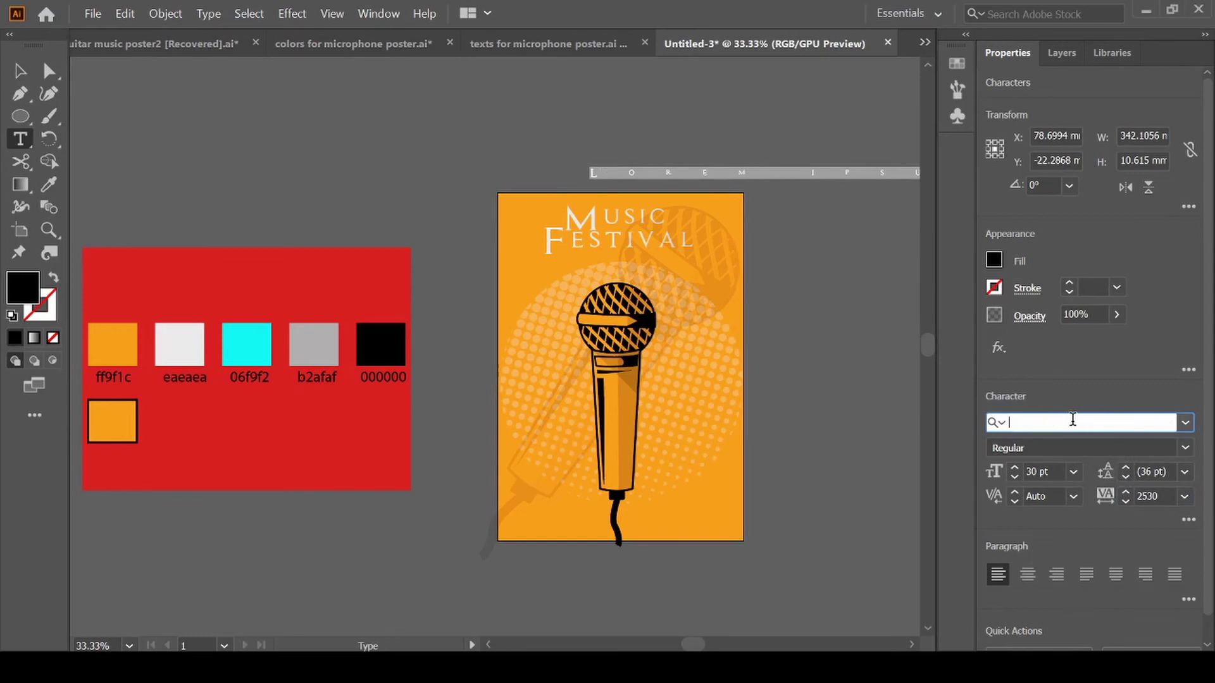
{"action": "type", "text": "times"}
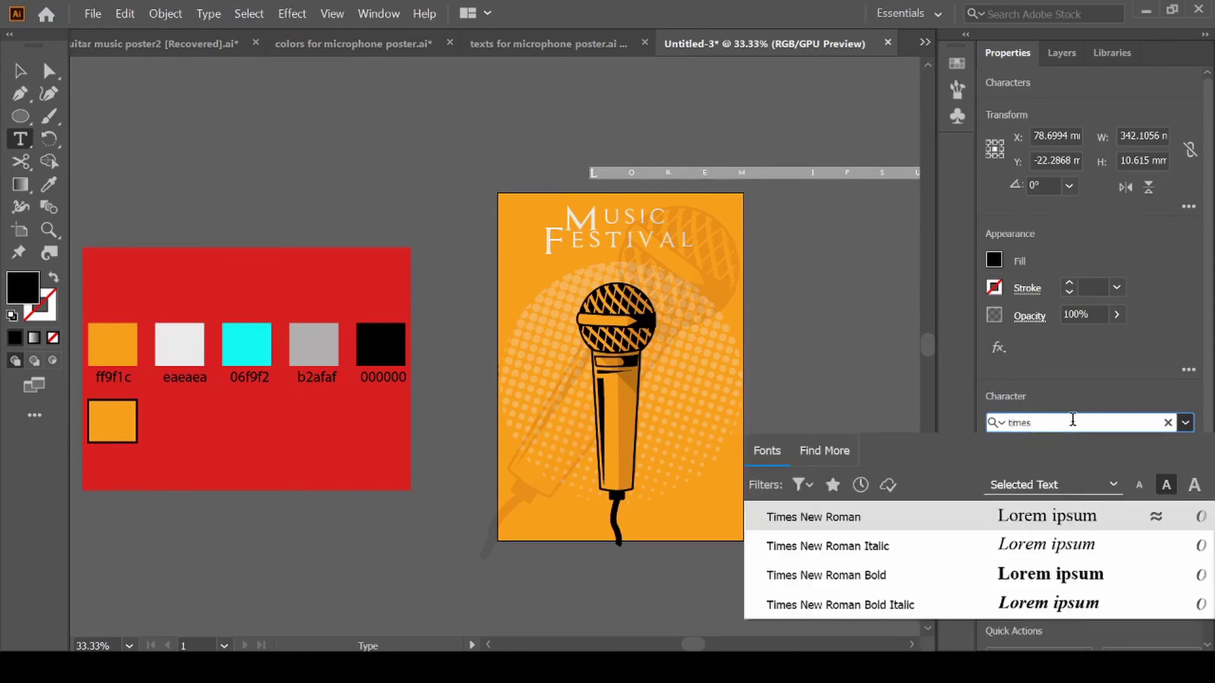
{"action": "left_click", "coordinate": [972, 519]}
Replace the placeholder text above the poster with "2020"
{"action": "scroll", "coordinate": [772, 127], "scroll_direction": "right", "scroll_amount": 5}
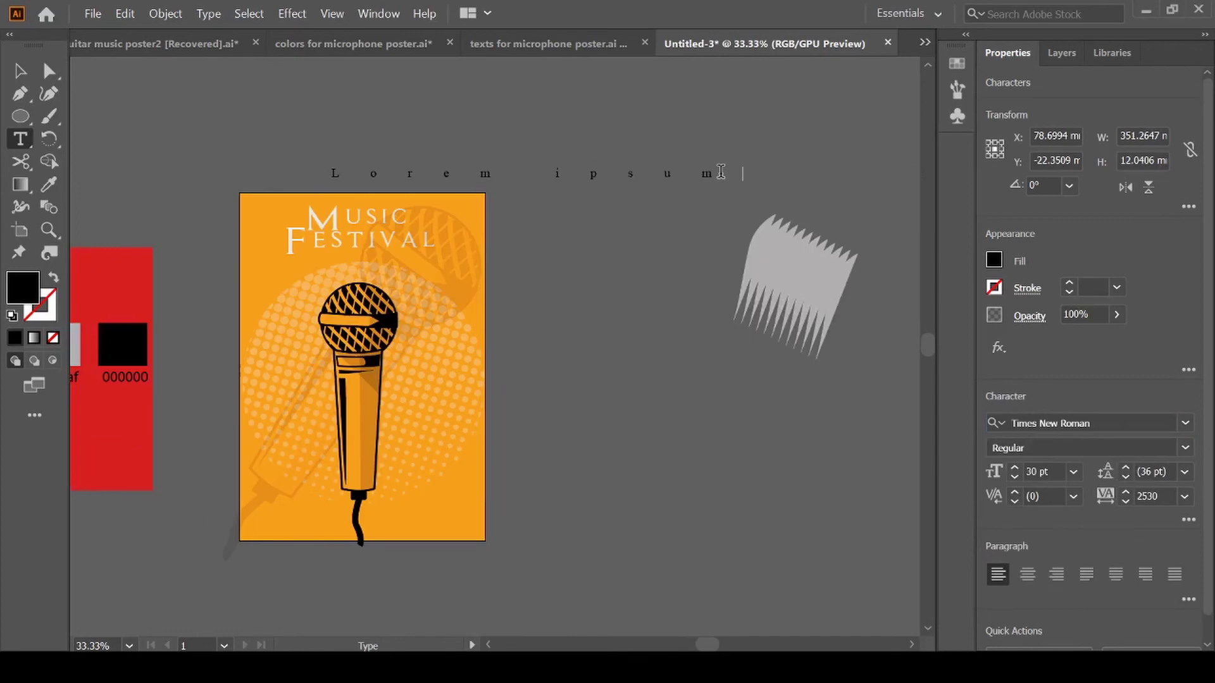
{"action": "key", "text": "ctrl+a"}
{"action": "key", "text": "BackSpace"}
{"action": "type", "text": "2020"}
{"action": "key", "text": "Escape"}
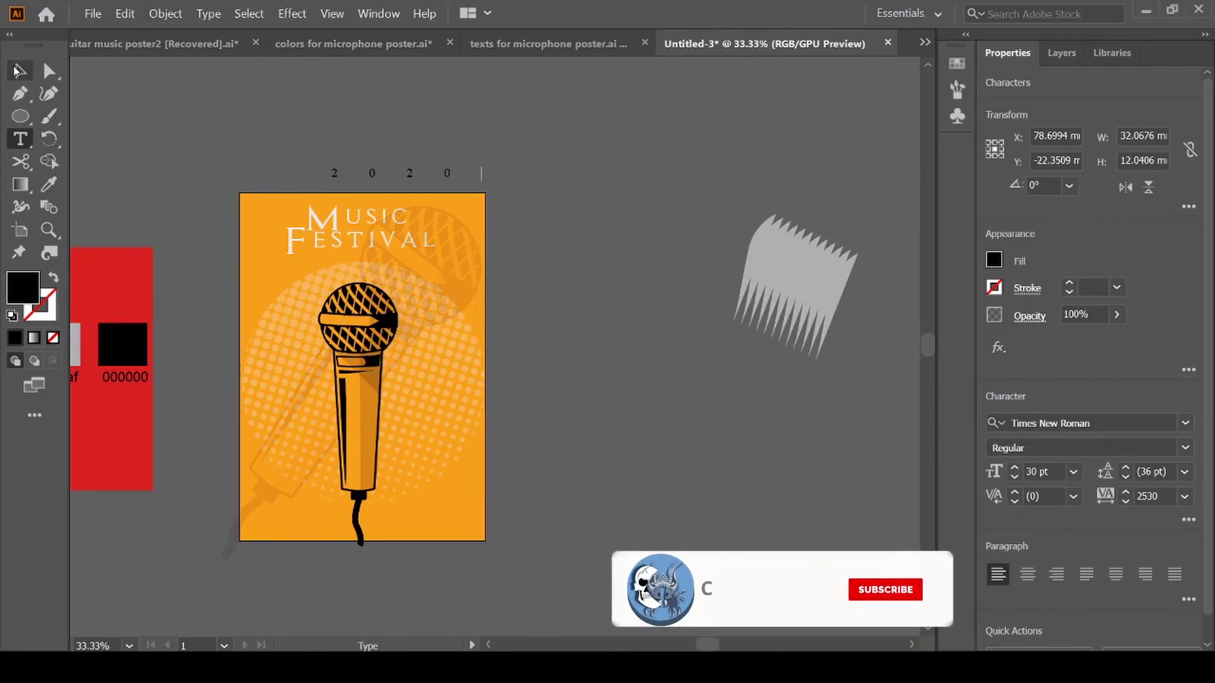
Move the "2020" text just inside the poster's upper edge above "Music" and nudge it slightly left
{"action": "left_click_drag", "start_coordinate": [405, 174], "coordinate": [377, 196]}
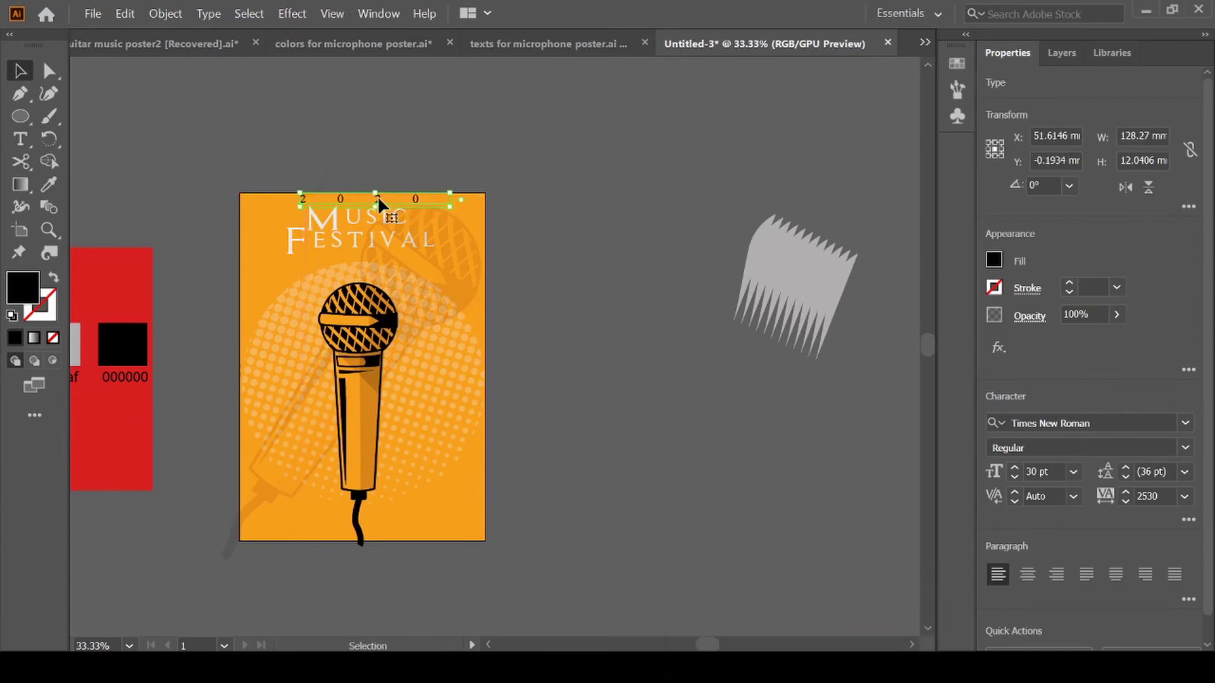
{"action": "left_click", "coordinate": [561, 205]}
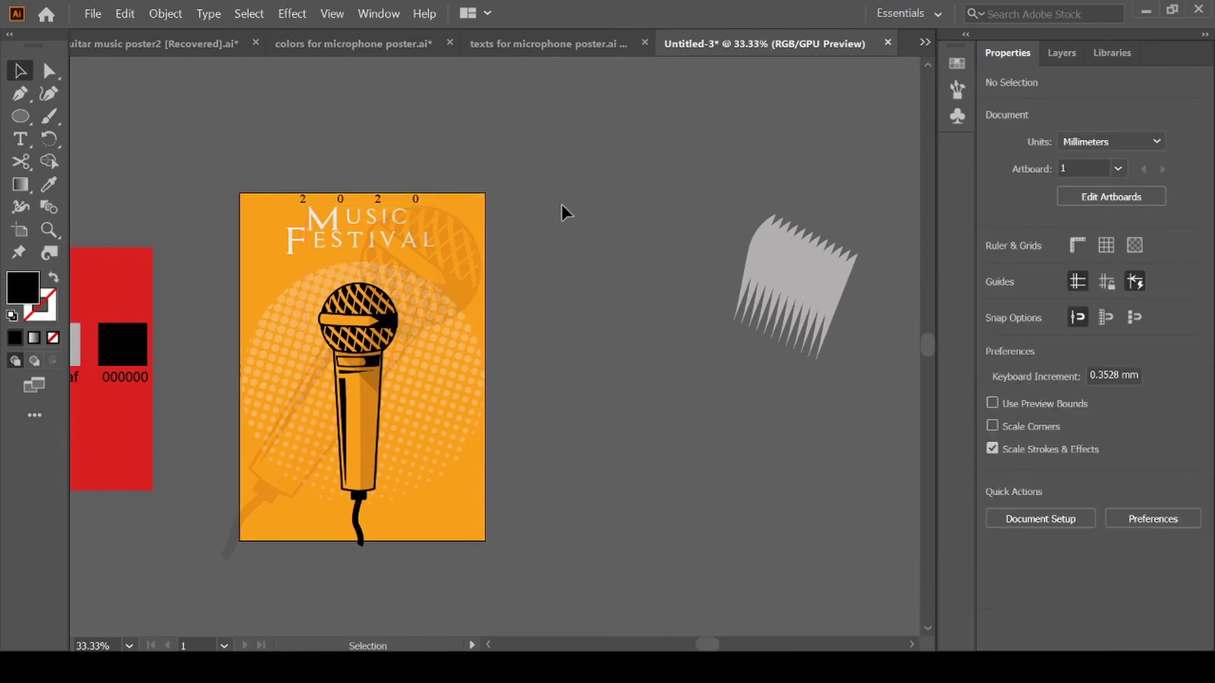
{"action": "left_click", "coordinate": [416, 197]}
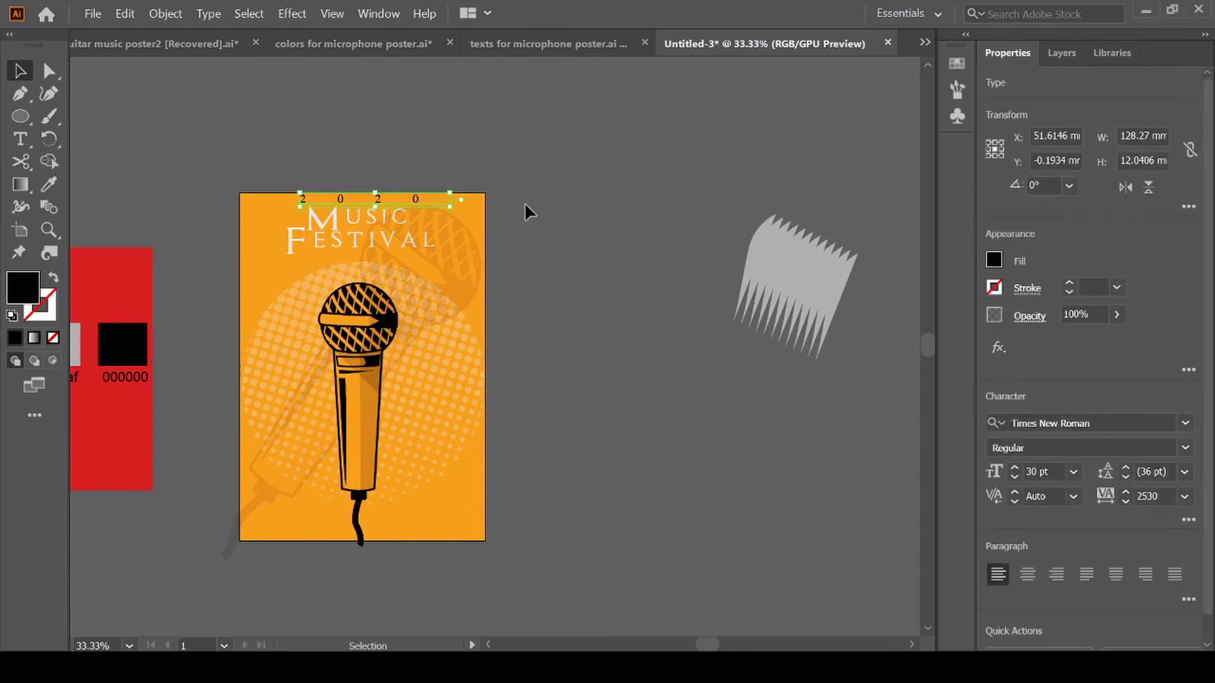
{"action": "key", "text": "Left"}
{"action": "key", "text": "Left"}
{"action": "left_click", "coordinate": [525, 204]}
{"action": "scroll", "coordinate": [525, 202], "scroll_direction": "down", "scroll_amount": 1}
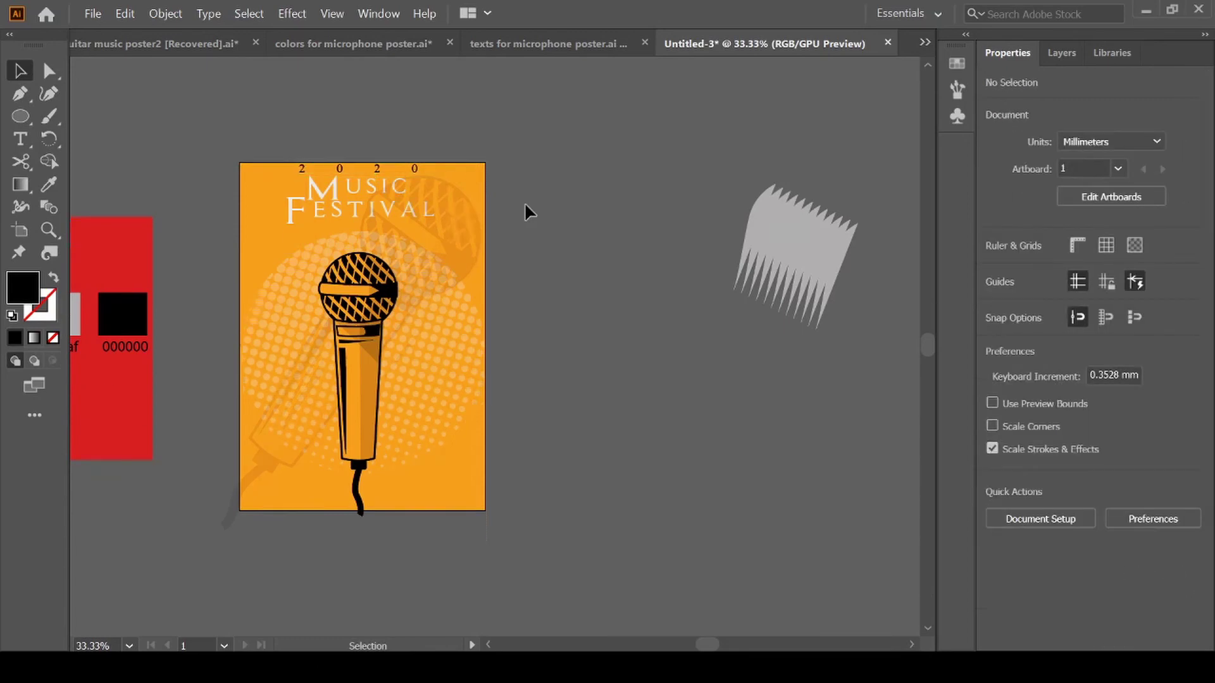